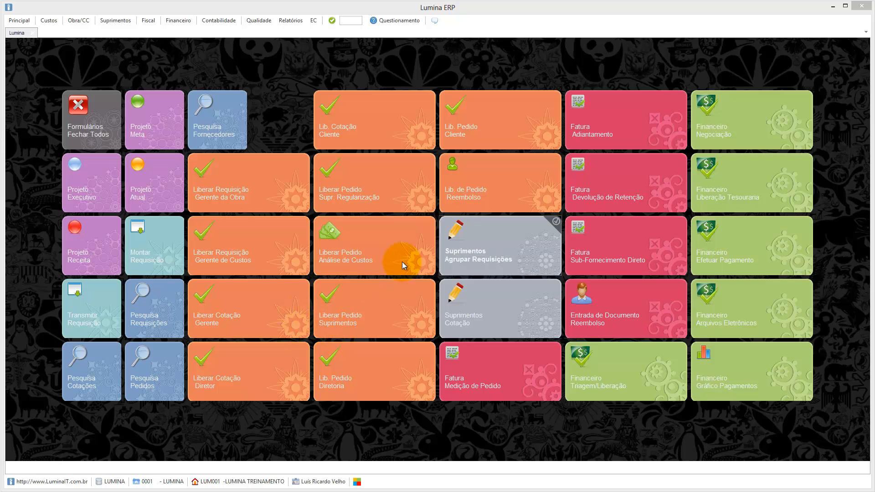
Open the requisition-grouping screen and bill the grouping to the LUMINA client.
left_click(496, 247)
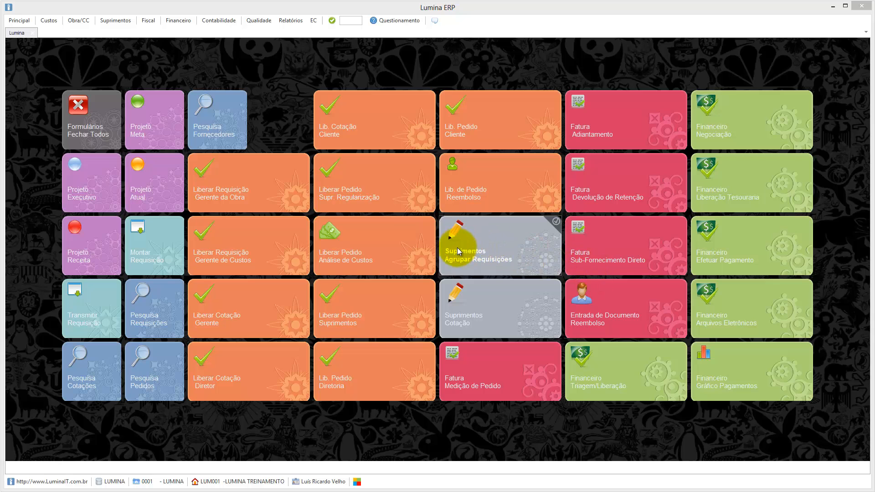
left_click(488, 255)
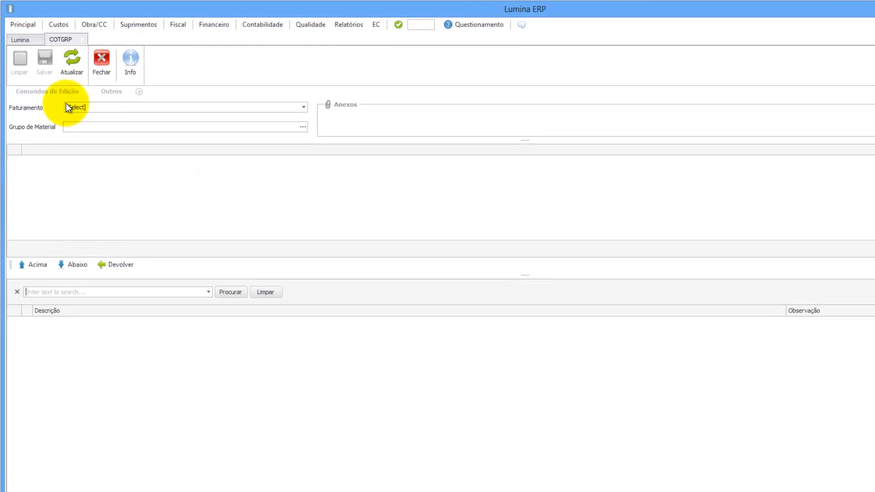
left_click(330, 117)
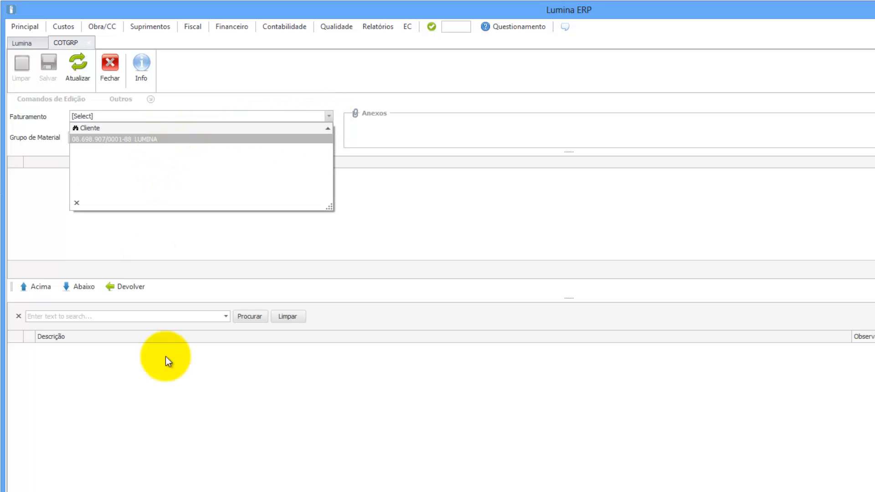
left_click(149, 140)
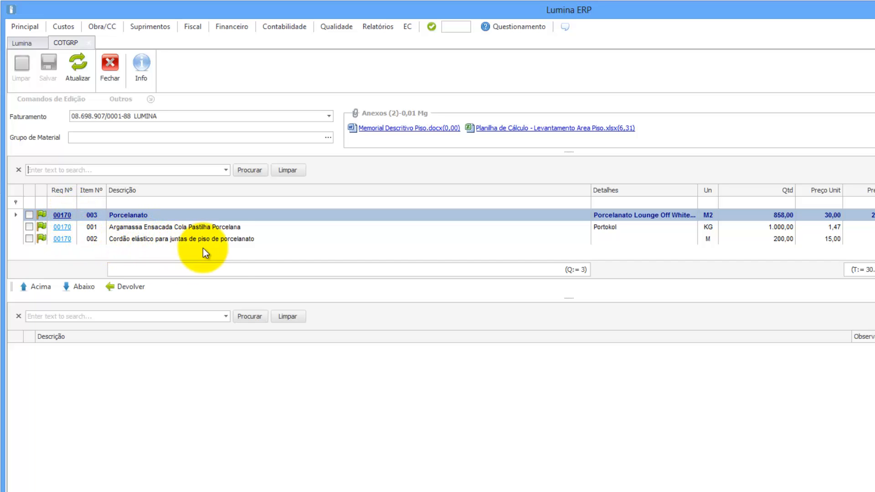
Tick requisition 00170's three items: Cordão elástico, Argamassa and Porcelanato.
left_click(30, 240)
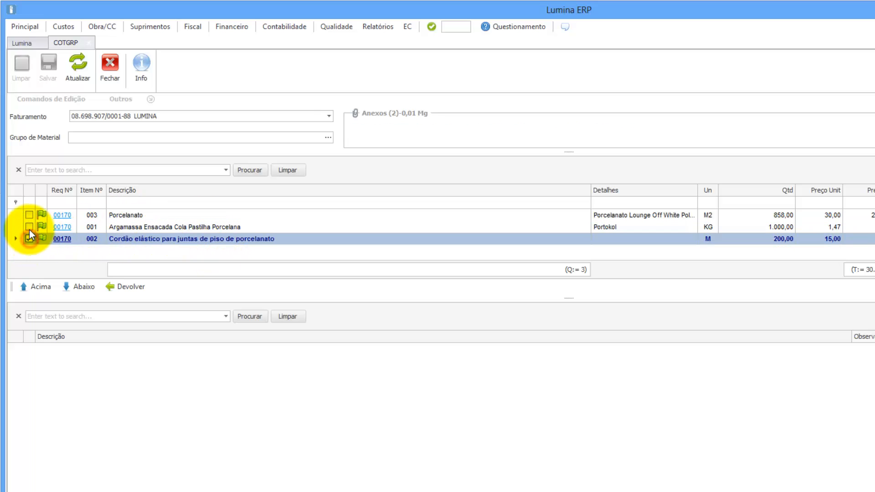
left_click(30, 227)
left_click(30, 215)
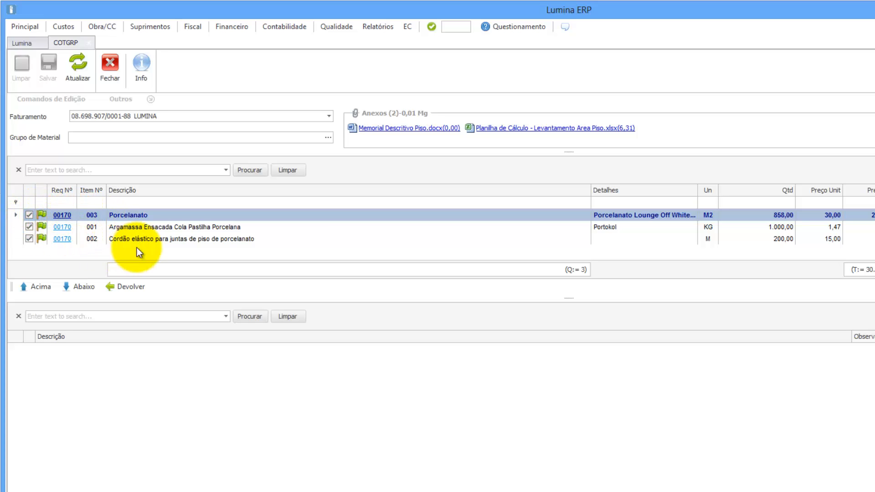
Move the three items to the lower list, try moving Argamassa up and back, then tick Cordão elástico.
left_click(74, 286)
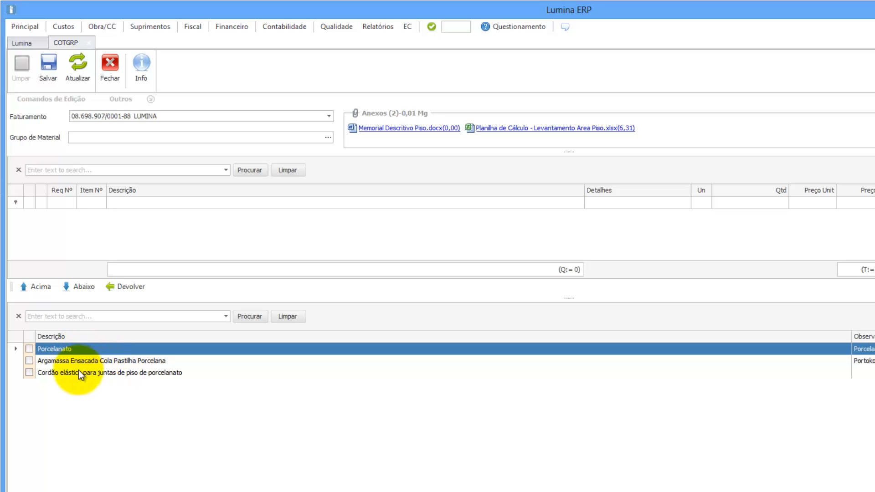
left_click(29, 361)
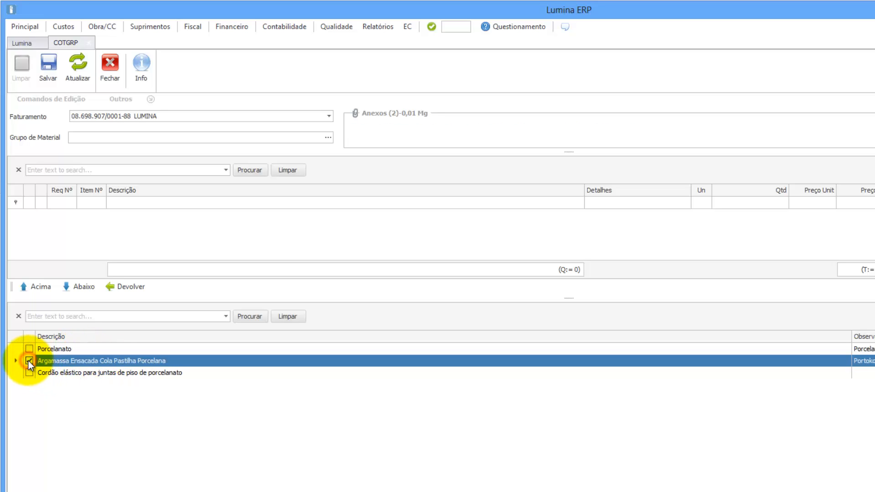
left_click(48, 287)
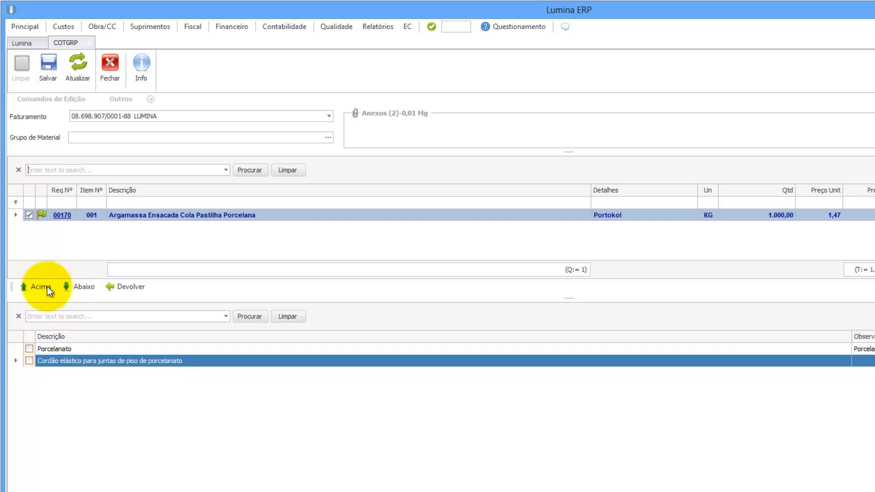
left_click(77, 287)
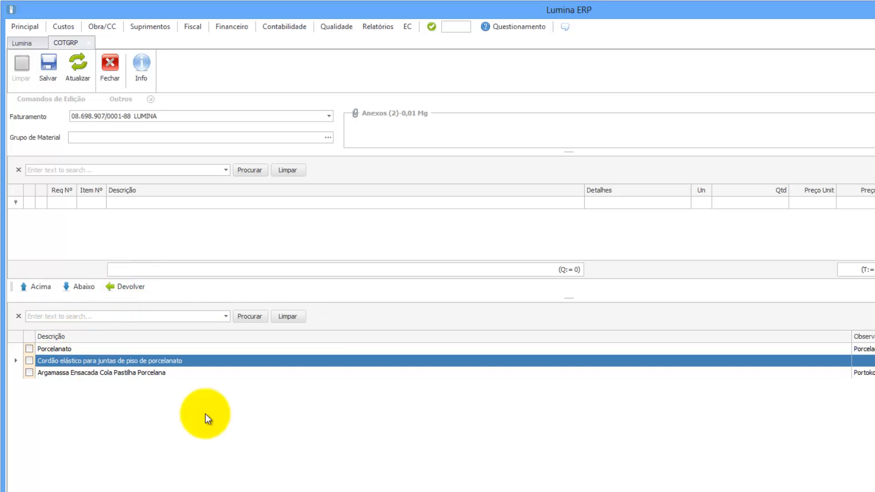
left_click(30, 361)
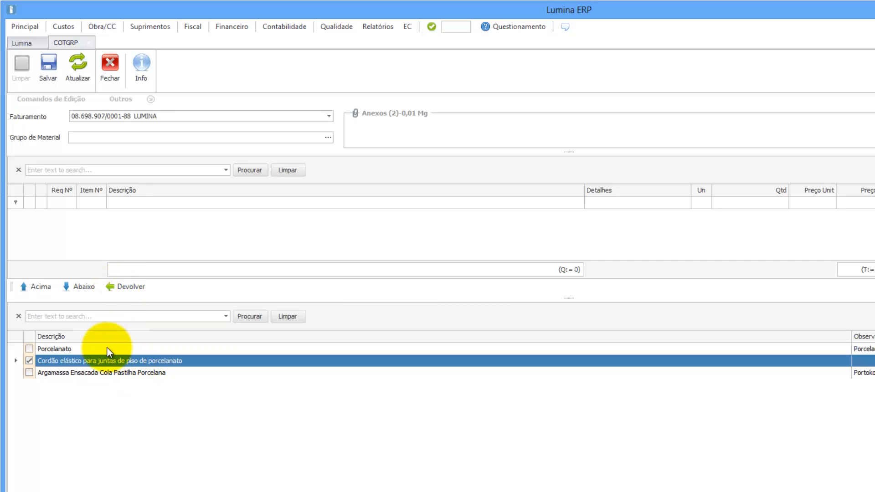
Review the attachments of the Porcelanato, Cordão elástico and Argamassa items.
left_click(90, 349)
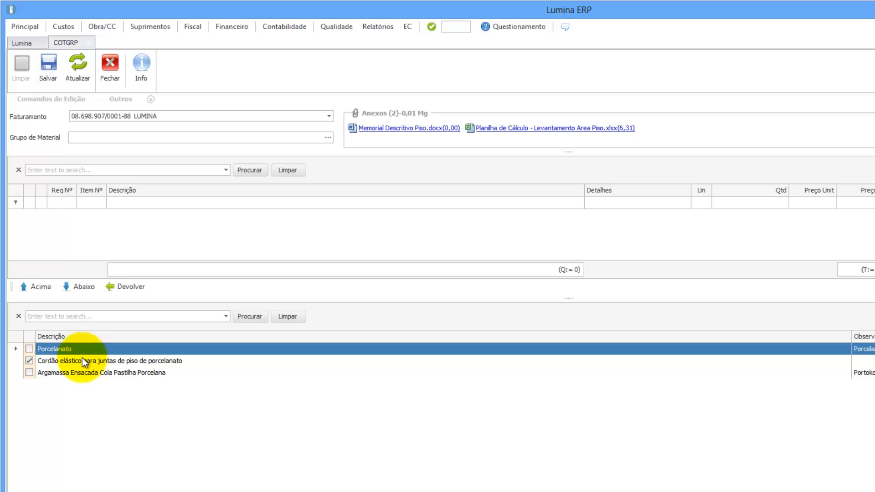
left_click(81, 360)
left_click(79, 373)
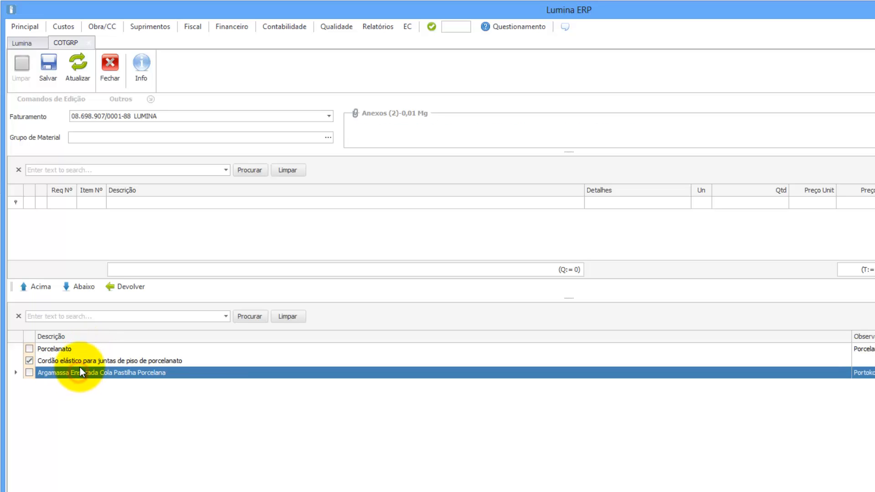
left_click(79, 349)
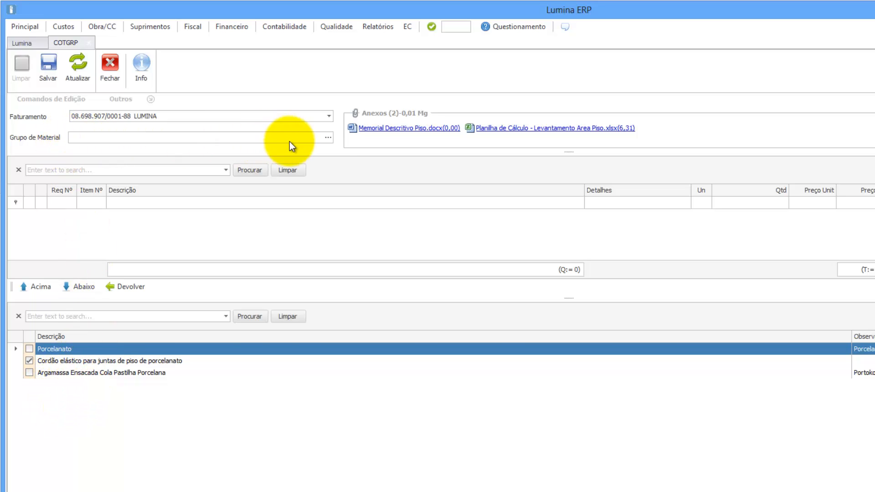
Pick material group 0164 - ARTEFATOS CERÂMICOS from the Grupo de Material lookup.
left_click(328, 138)
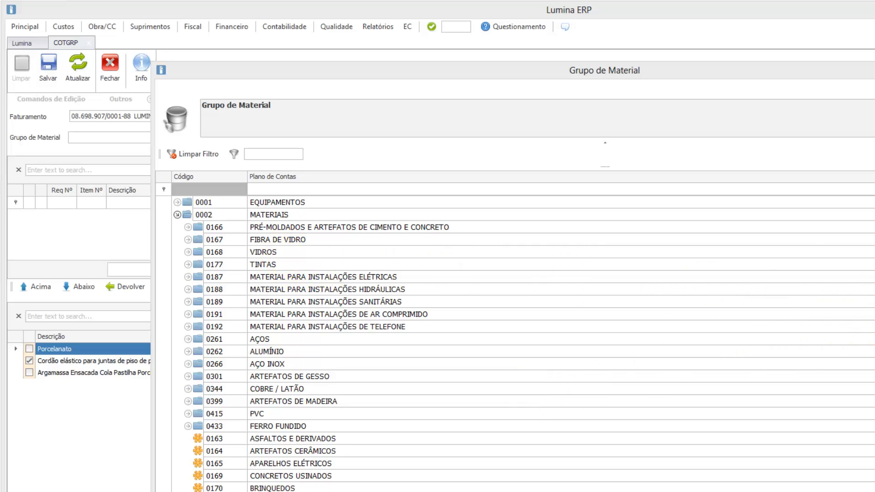
scroll(523, 345, "down", 1)
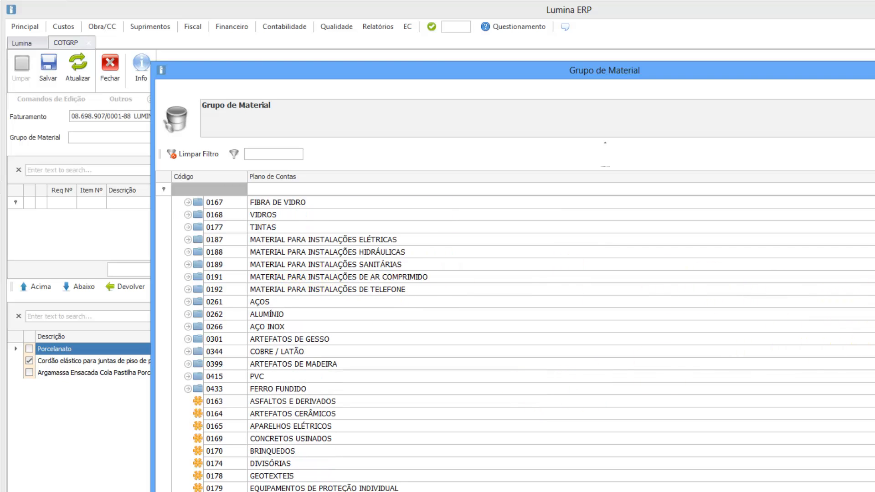
scroll(523, 345, "down", 2)
scroll(515, 347, "down", 1)
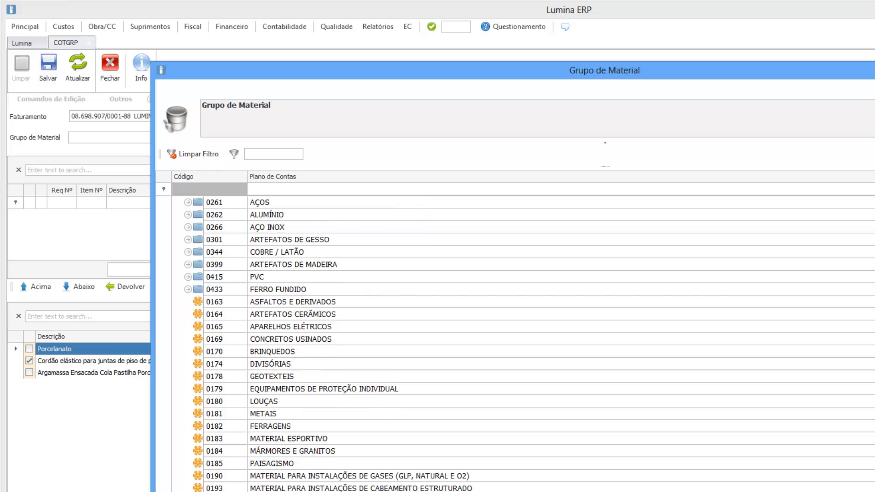
left_click(288, 315)
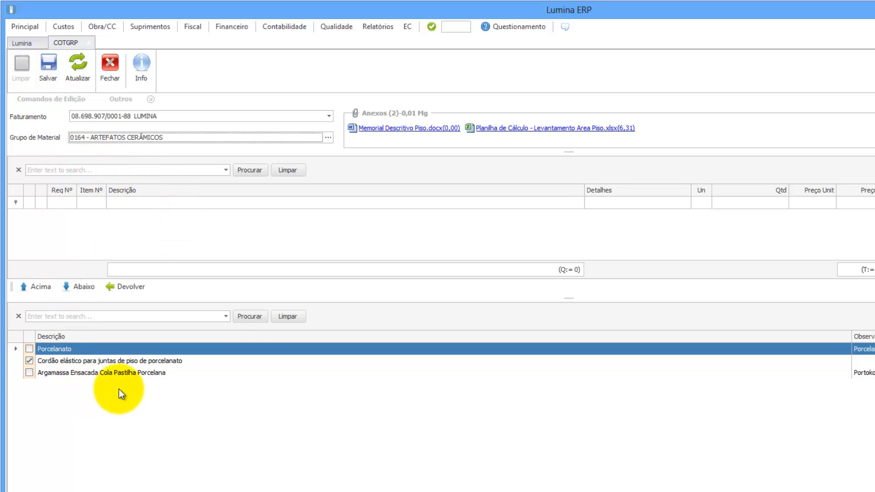
Save the grouping, note the new quotation map number 00054, and return to the dashboard.
left_click(48, 66)
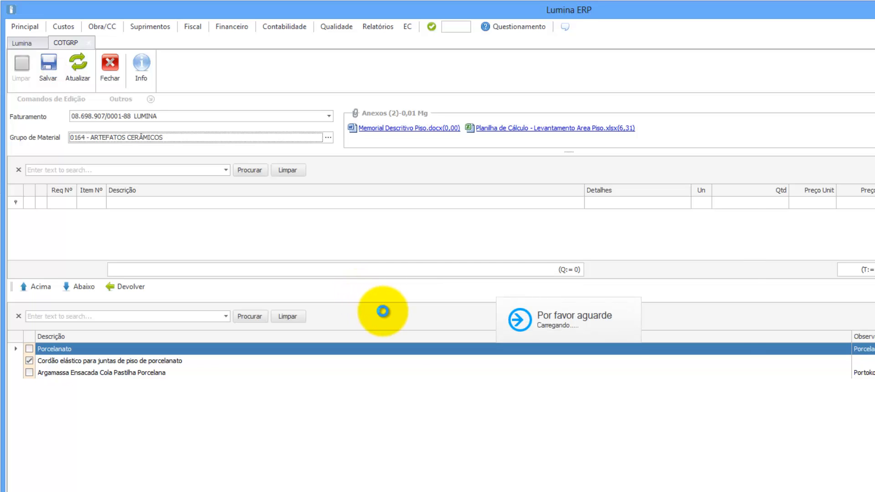
left_click(604, 290)
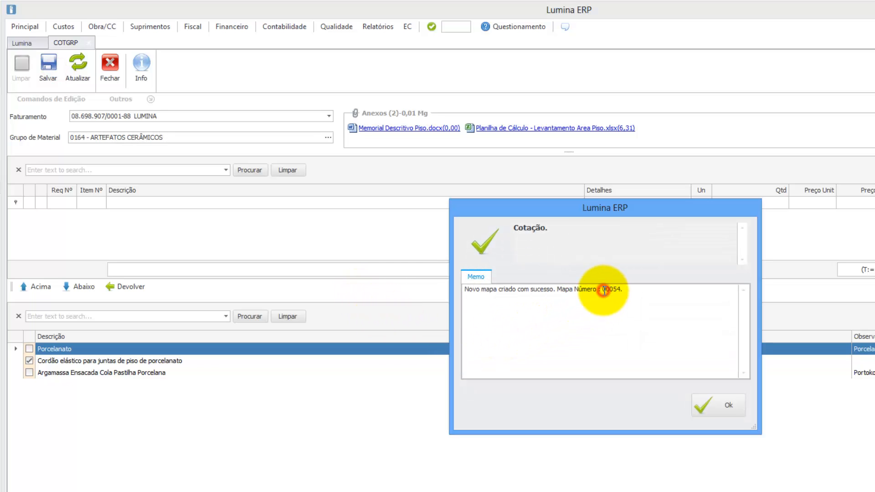
left_click_drag(604, 290, 622, 290)
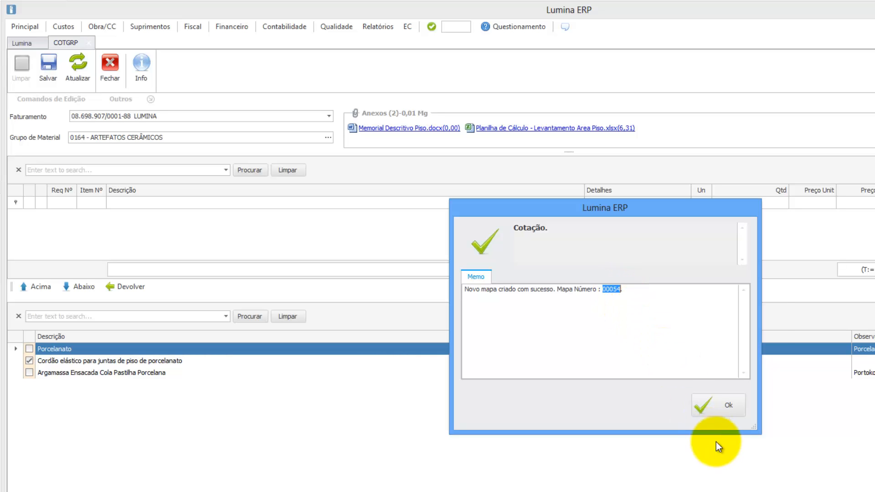
left_click(719, 405)
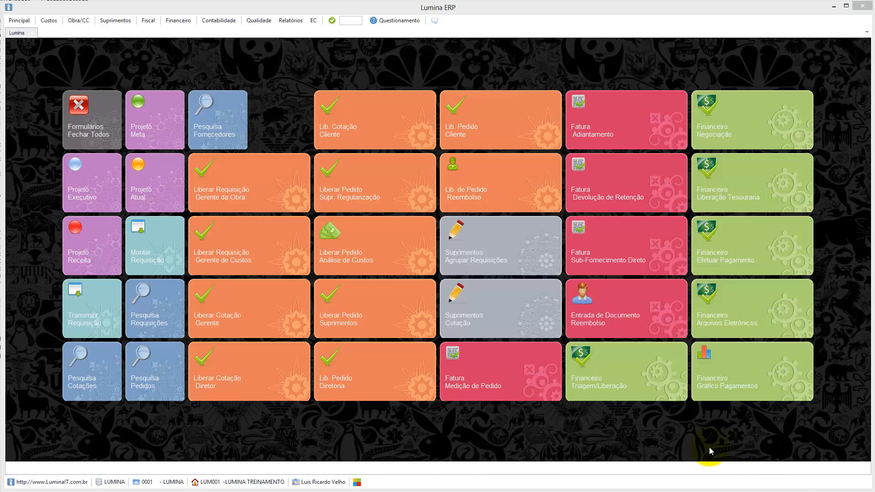
left_click(552, 349)
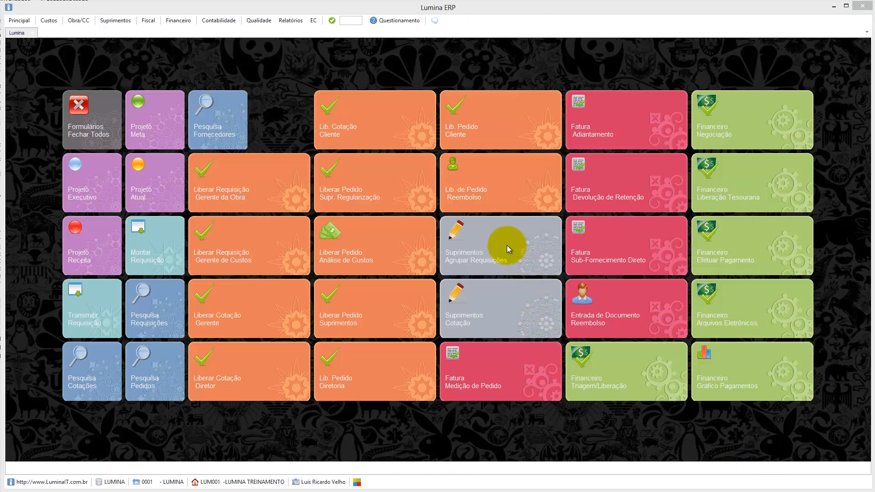
In the Cotação module, open map 00054 for ARTEFATOS CERÂMICOS and close the material group lookup.
left_click(488, 313)
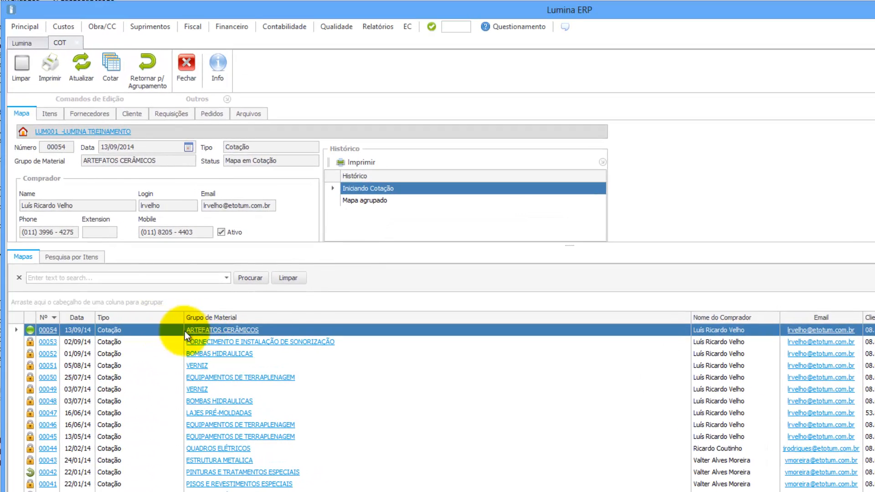
left_click(215, 330)
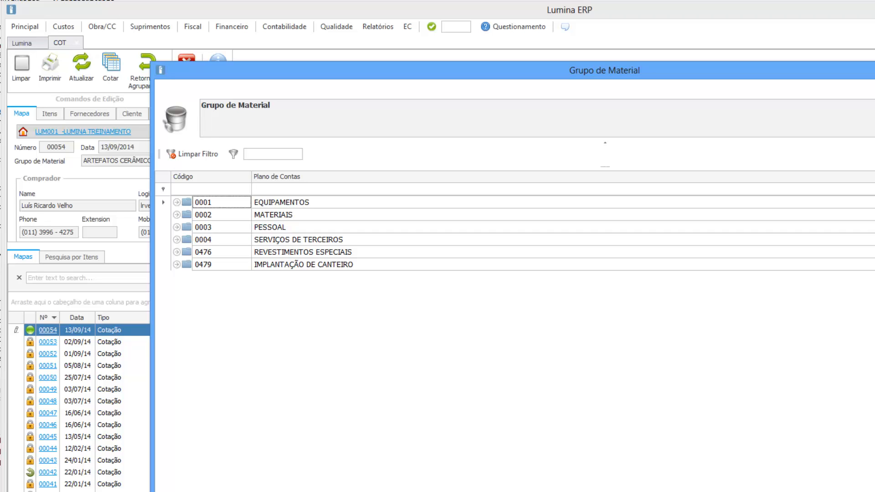
left_click(874, 66)
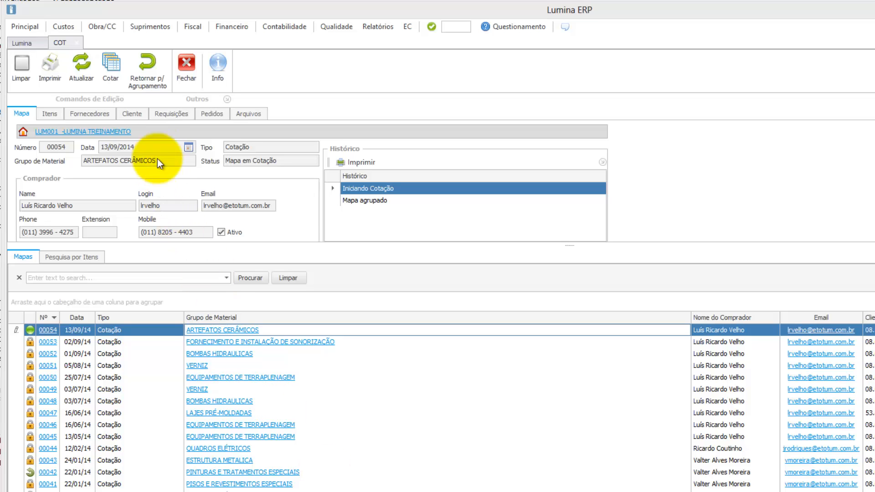
Start quoting map 00054 and review the supplier notes for Argamassa, Cordão elástico and Porcelanato.
left_click(111, 67)
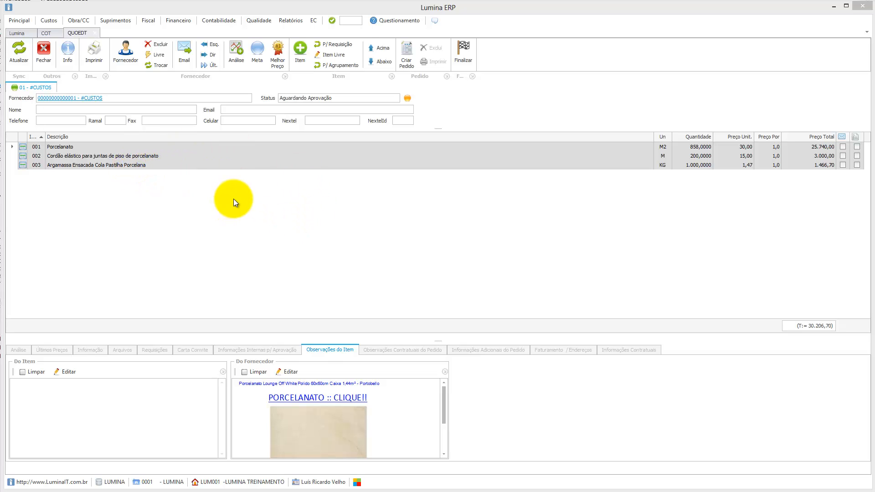
left_click(94, 165)
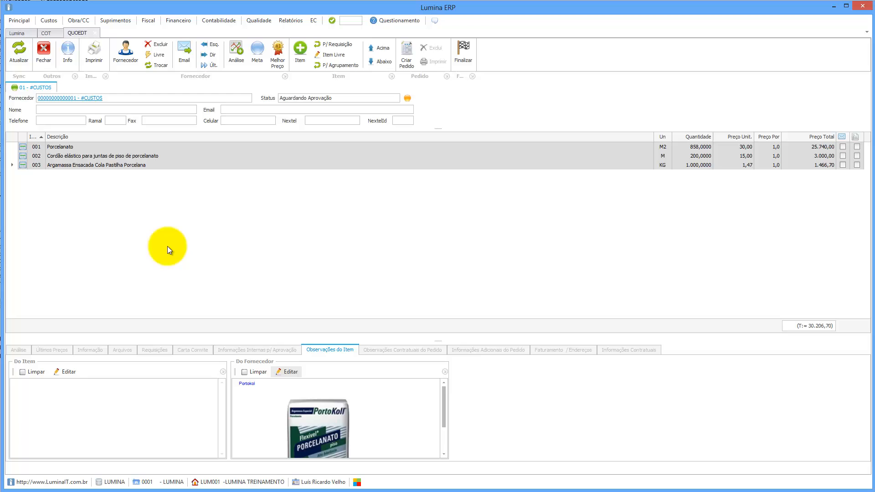
left_click(99, 157)
left_click(86, 148)
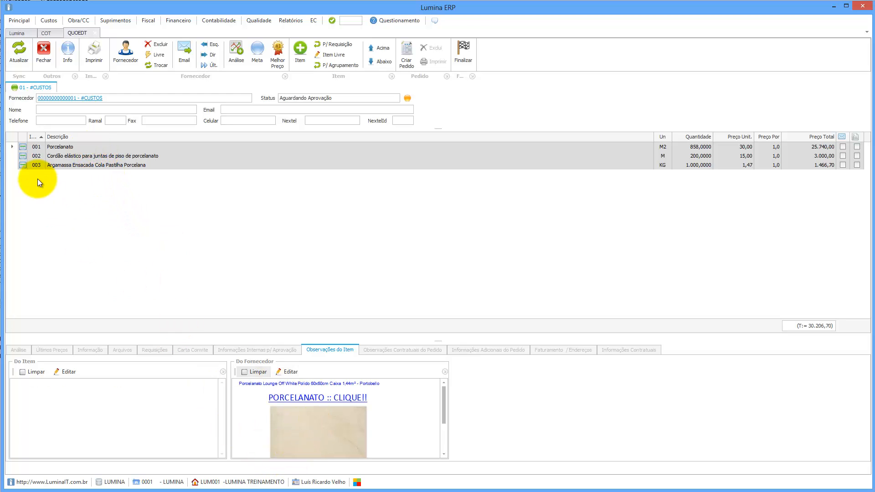
left_click(60, 167)
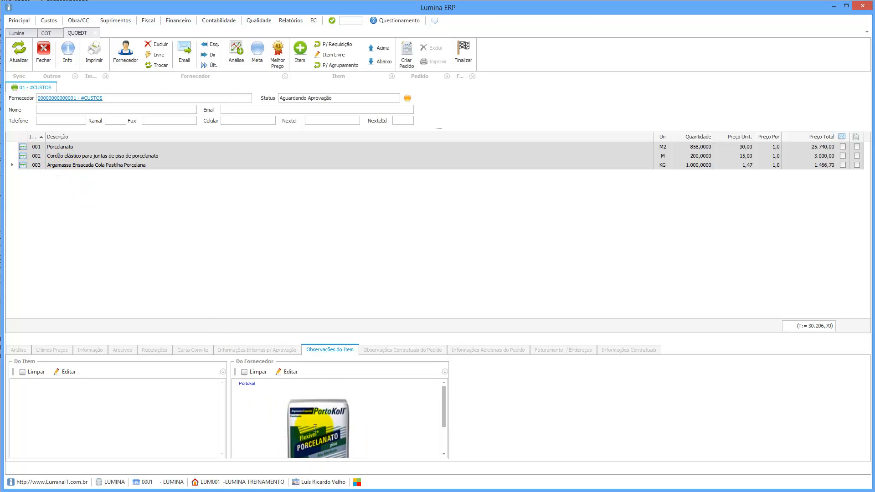
Print the quotation map with item allocation, scroll through the PDF, and close Adobe Reader.
left_click(97, 53)
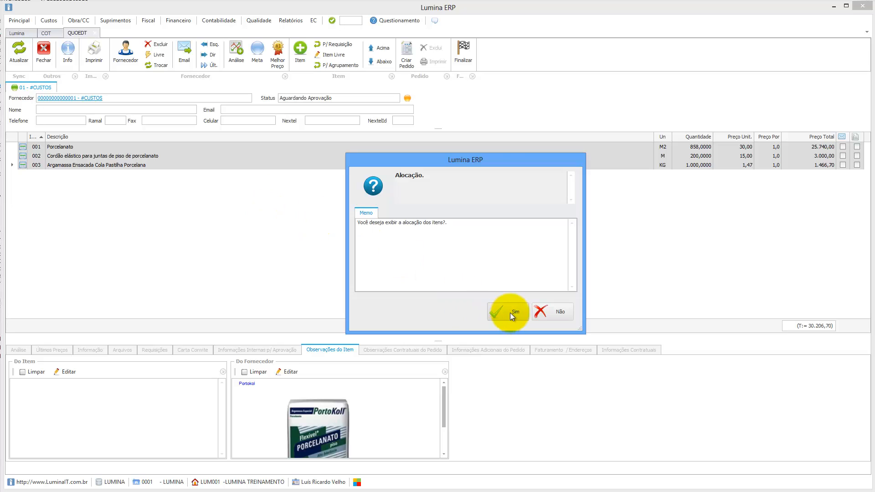
left_click(510, 312)
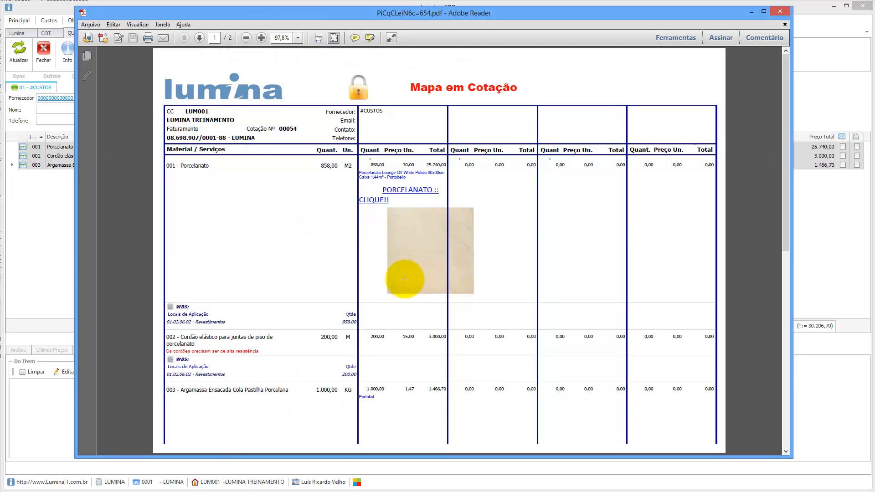
scroll(407, 277, "down", 10)
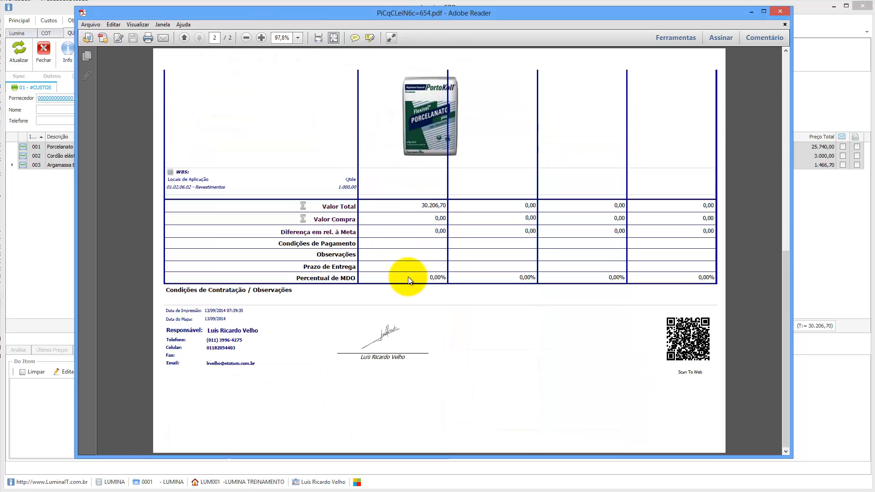
scroll(412, 272, "up", 10)
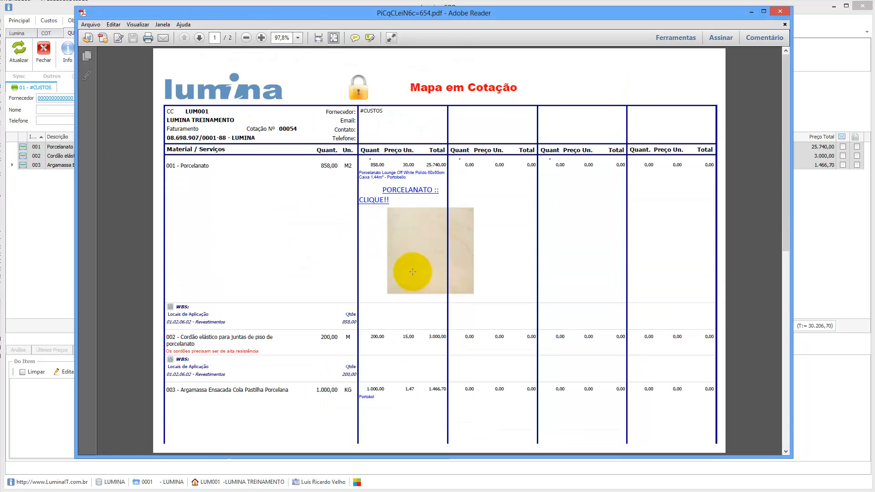
left_click(779, 11)
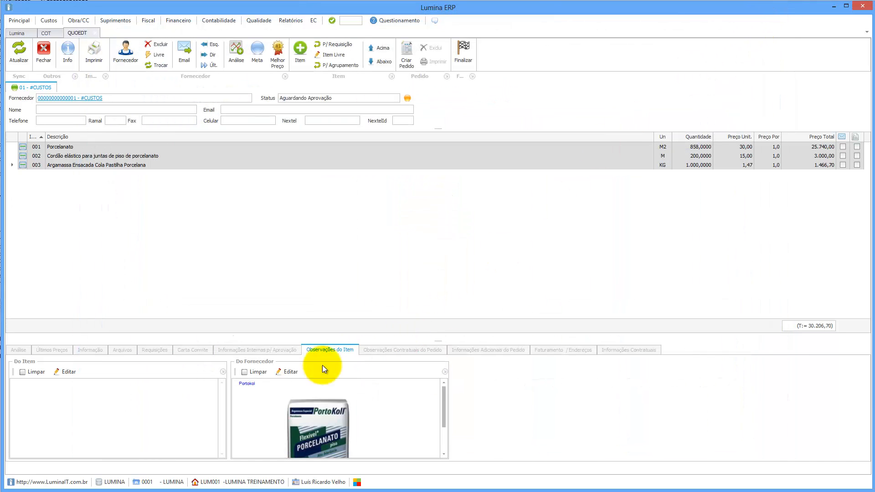
Shrink the PortoKoll product image in the Argamassa supplier note.
left_click(286, 372)
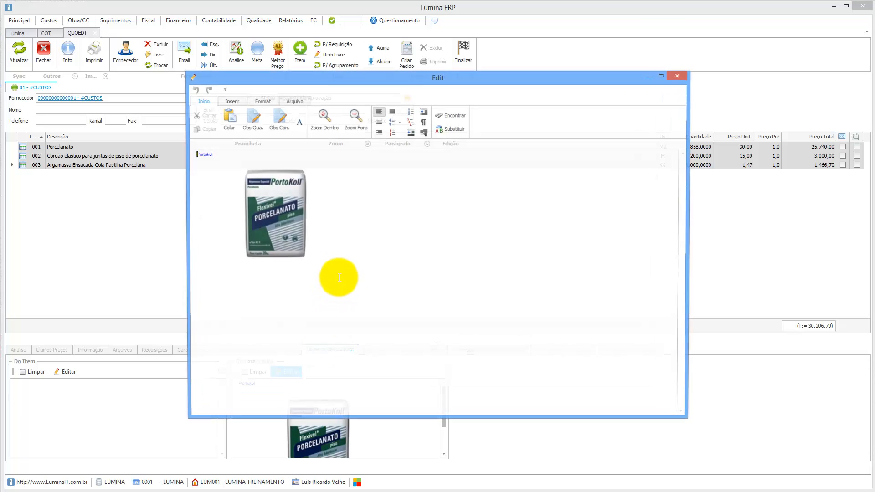
left_click(293, 259)
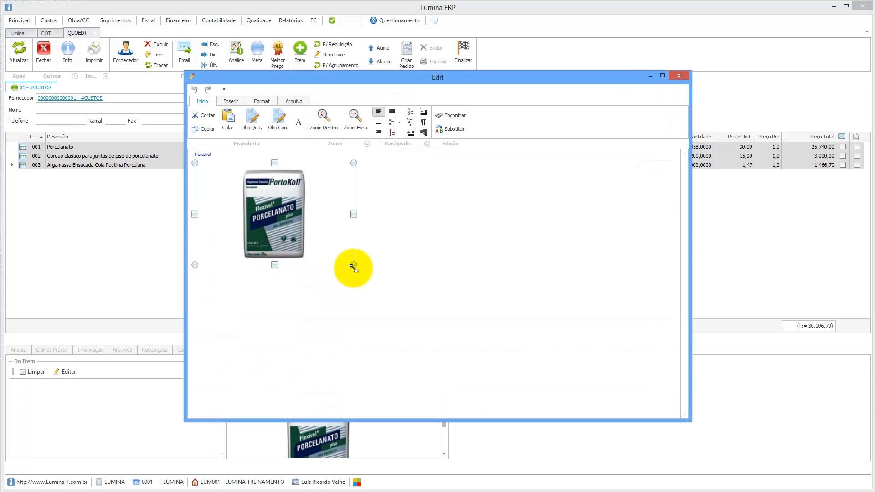
left_click_drag(352, 265, 274, 214)
left_click(678, 76)
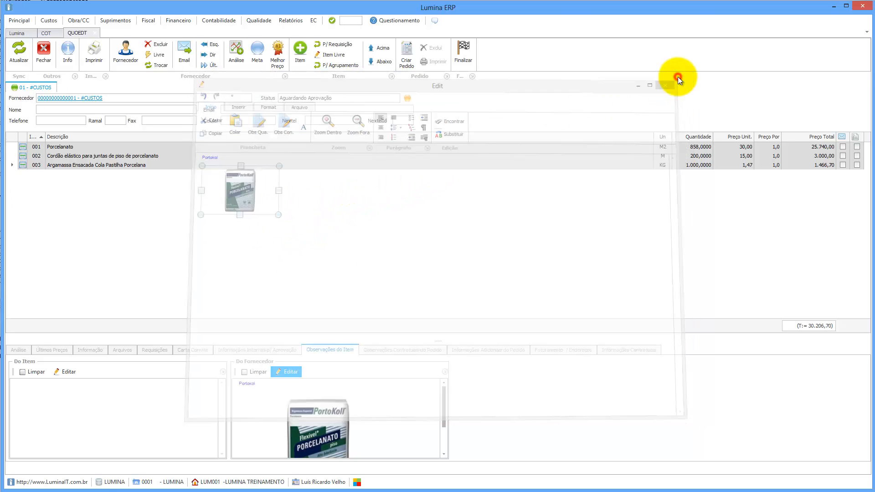
In Porcelanato's supplier note, shrink the tile image and delete the spaces before the PORCELANATO link.
left_click(58, 146)
left_click(290, 373)
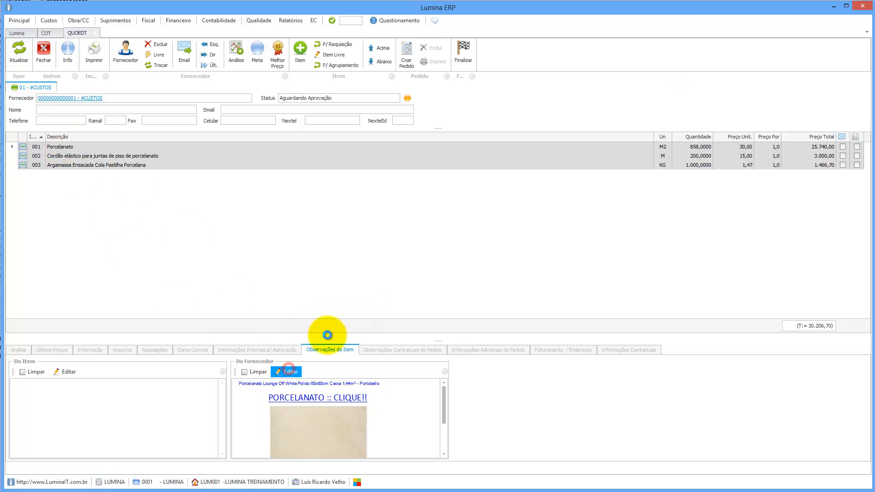
left_click(313, 259)
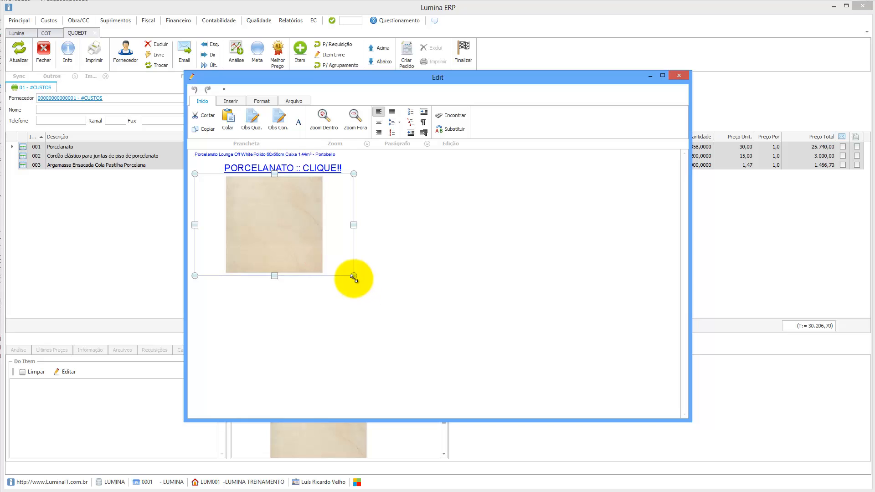
left_click_drag(353, 277, 261, 216)
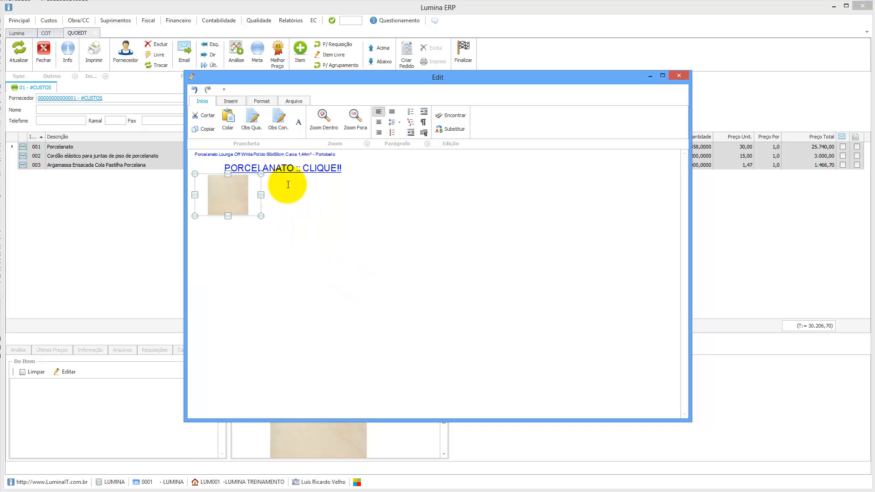
left_click(222, 165)
key("BackSpace")
key("BackSpace")
key("BackSpace")
key("BackSpace")
key("BackSpace")
key("BackSpace")
key("BackSpace")
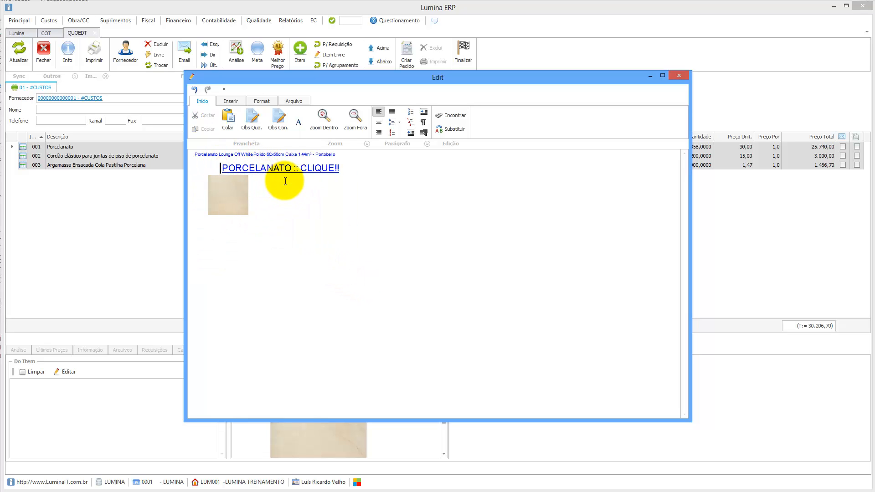
key("BackSpace")
key("BackSpace")
key("BackSpace")
key("BackSpace")
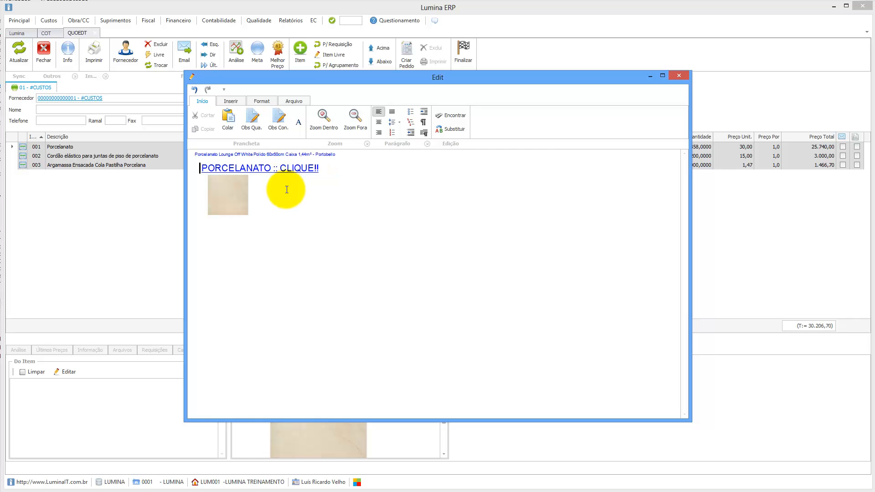
left_click(680, 76)
left_click(87, 55)
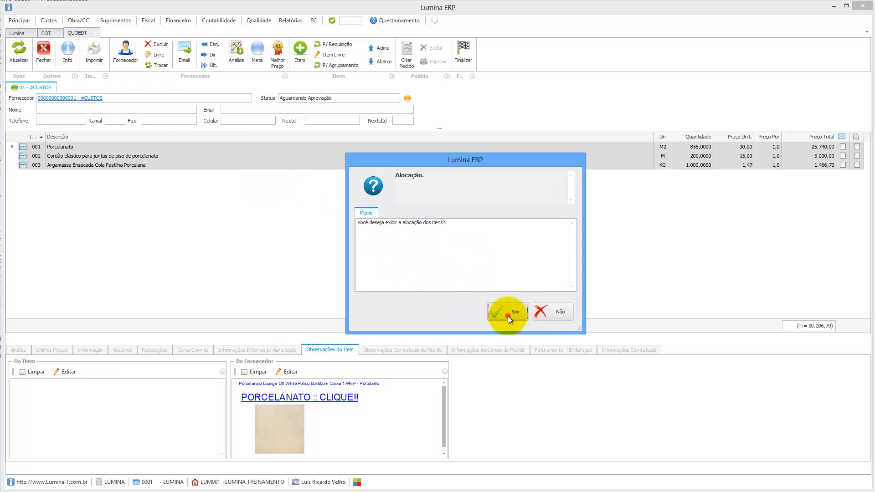
Print the map with item allocation, check the Revestimentos location in the PDF, and close it.
left_click(508, 315)
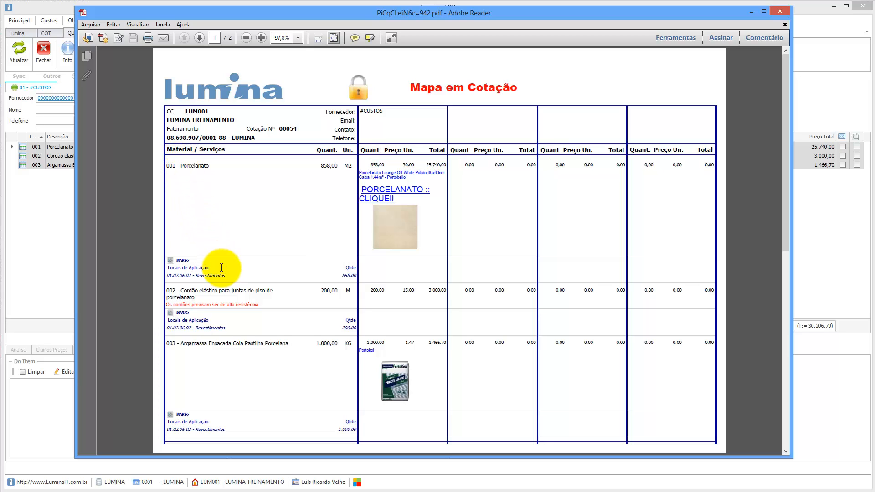
left_click_drag(225, 276, 188, 278)
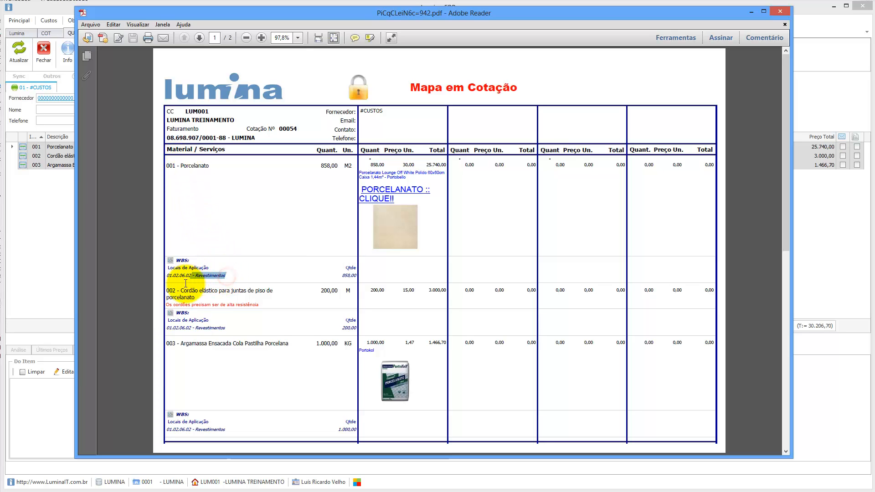
left_click(781, 11)
left_click(104, 56)
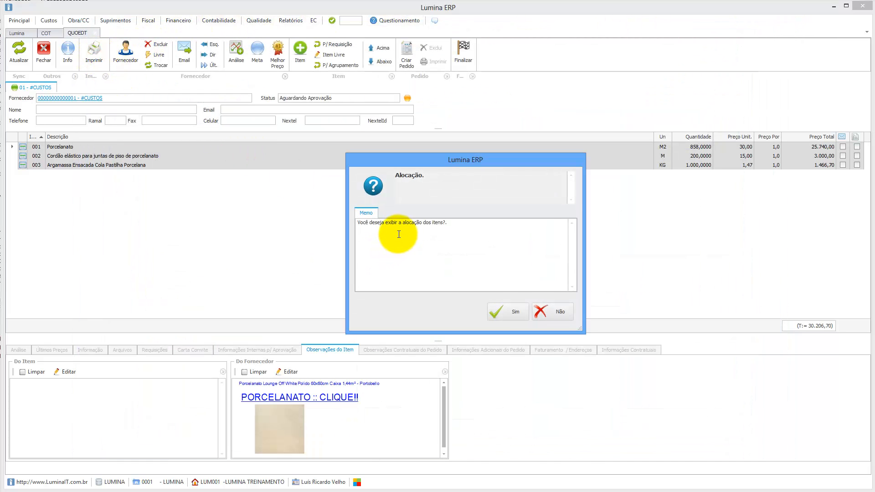
Print the quotation map without item allocation, then close the PDF after reviewing it.
left_click(553, 310)
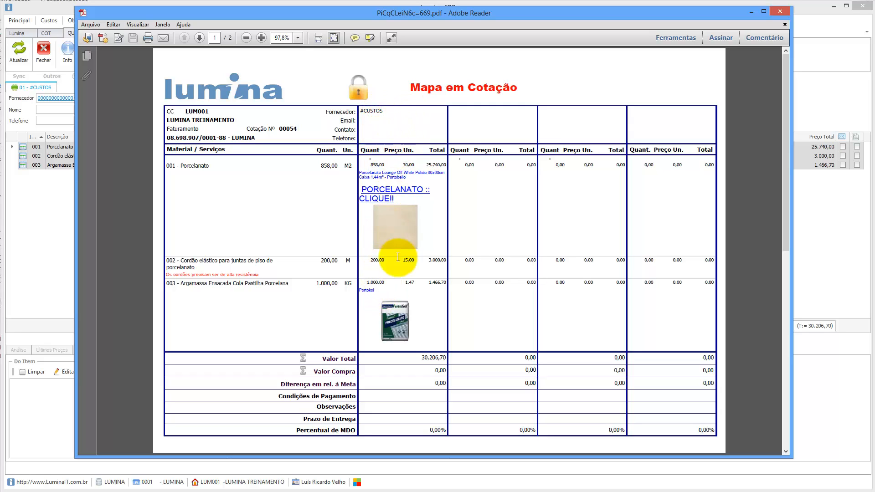
left_click(780, 12)
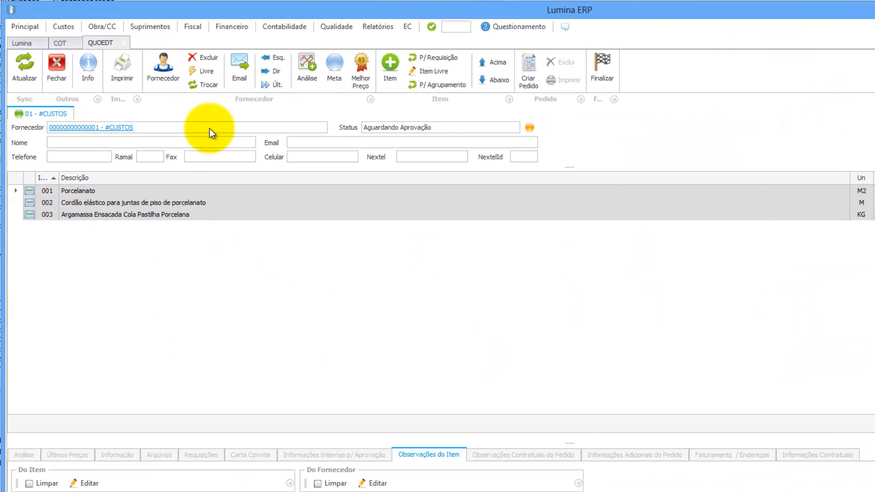
Filter suppliers by Nome Fantasia 'casa' and add Casa do Construtor and C & C CASA E CONSTRUCAO LTDA.
left_click(165, 68)
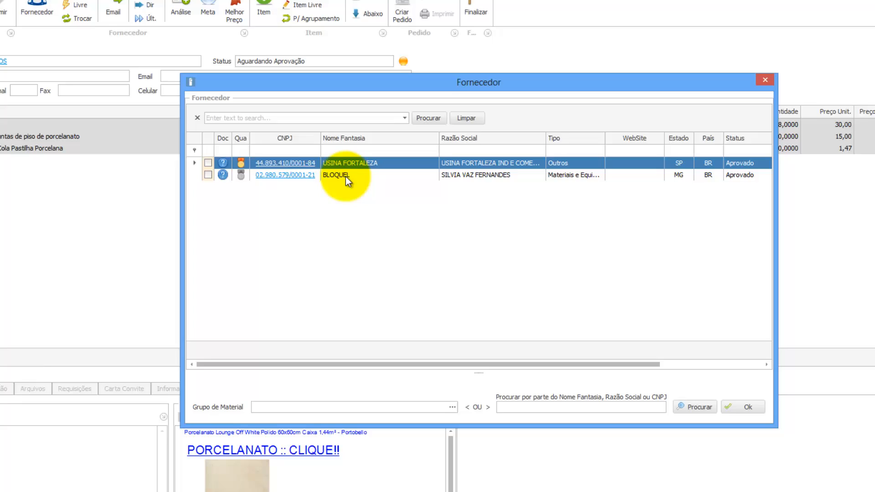
left_click(474, 241)
left_click(475, 229)
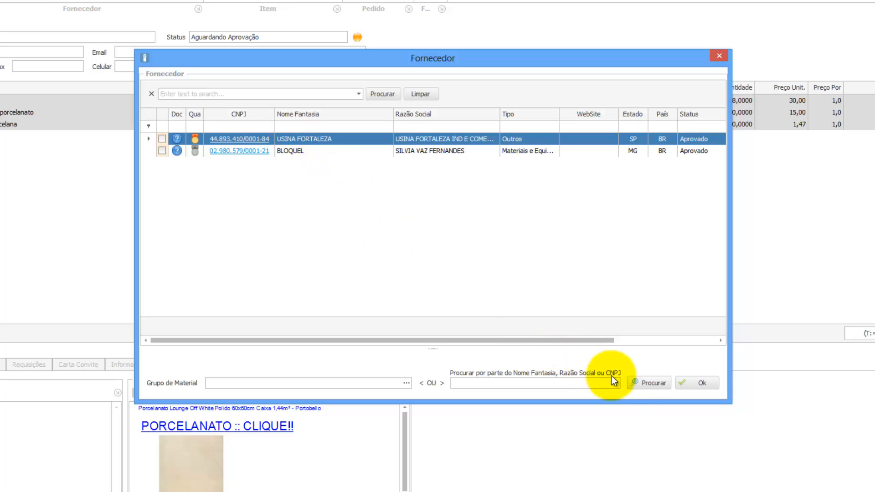
left_click(641, 383)
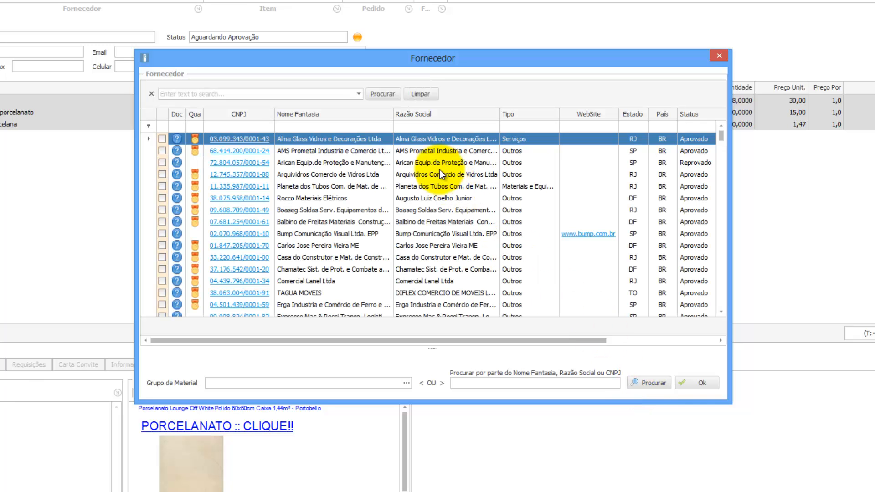
left_click(312, 126)
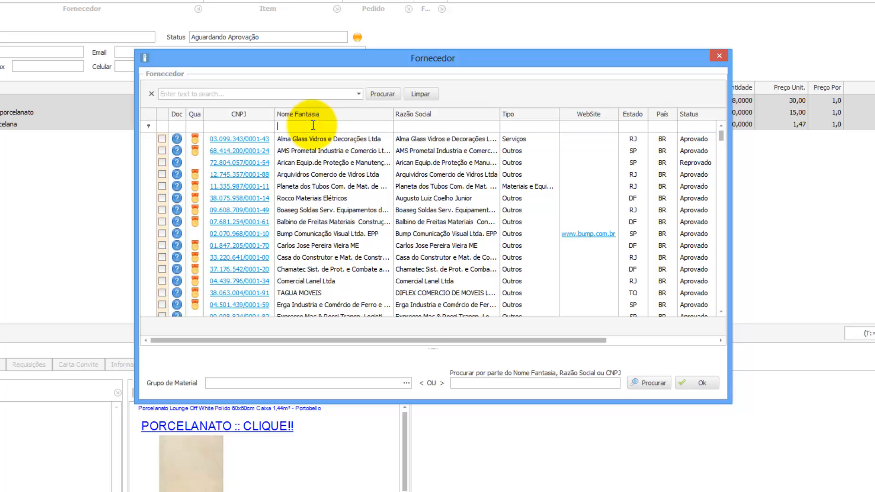
type("casa")
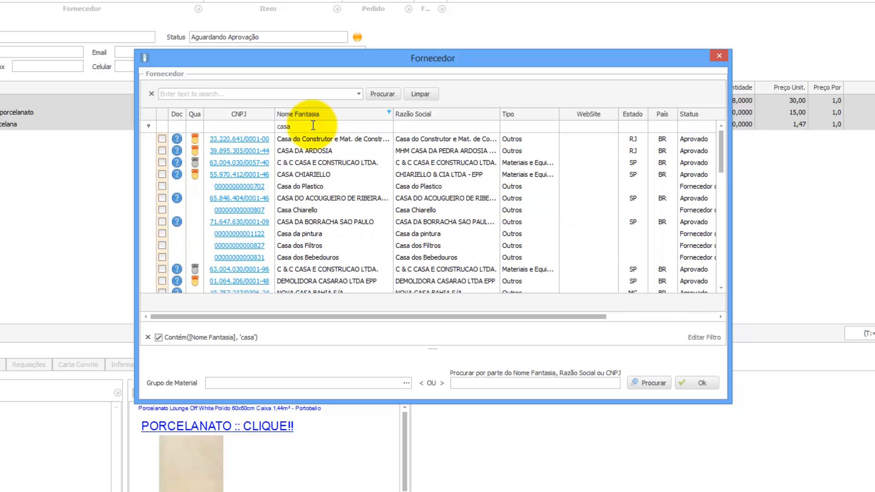
left_click(291, 140)
left_click(163, 139)
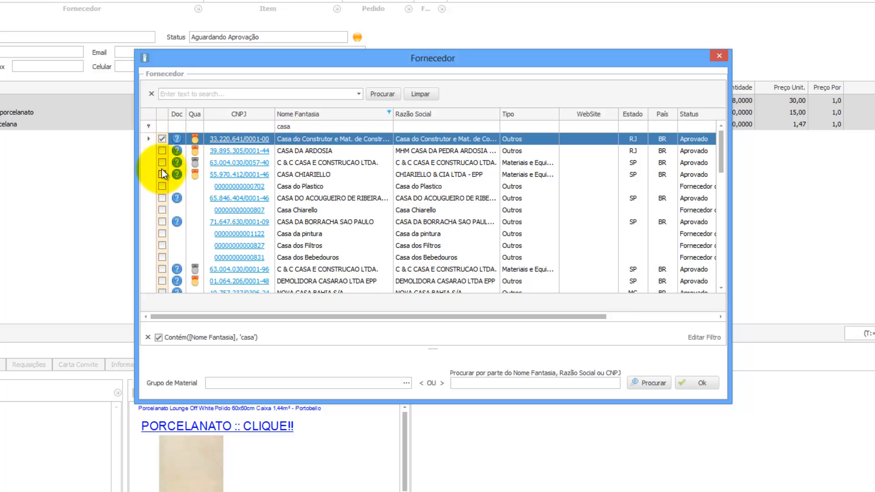
left_click(162, 163)
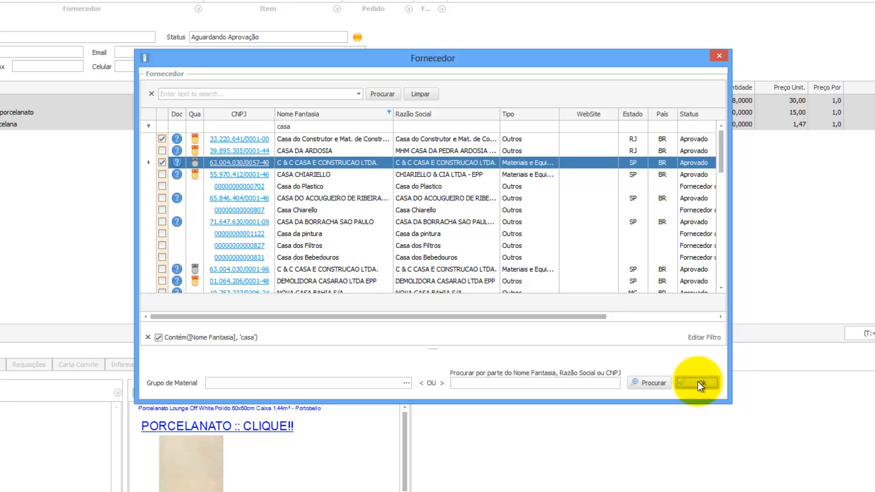
left_click(698, 382)
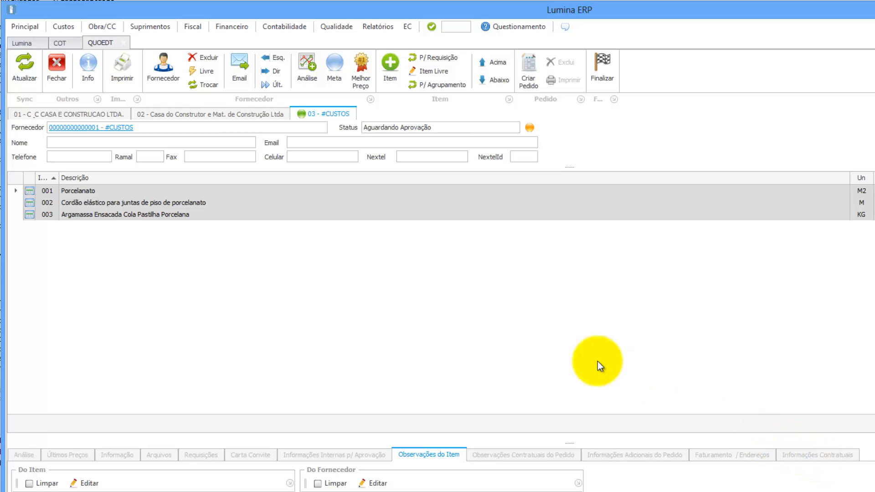
Compare the Casa do Construtor and C & C supplier tabs, ending on Casa do Construtor.
left_click(198, 117)
left_click(97, 116)
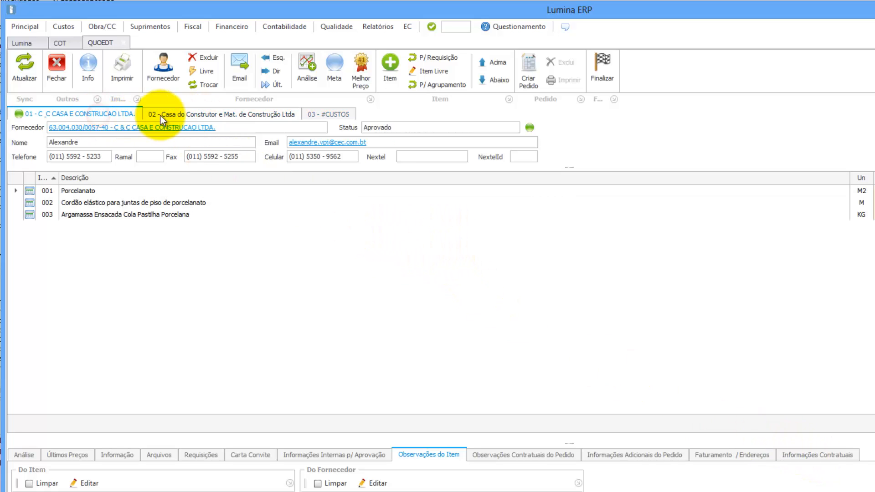
left_click(174, 115)
left_click(101, 114)
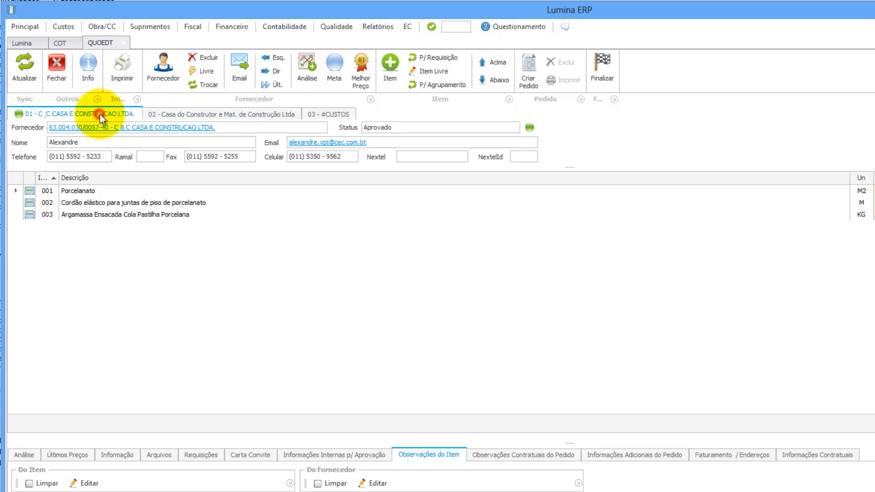
left_click(176, 116)
Print the quotation map without item allocation, review the PDF and close it.
left_click(122, 78)
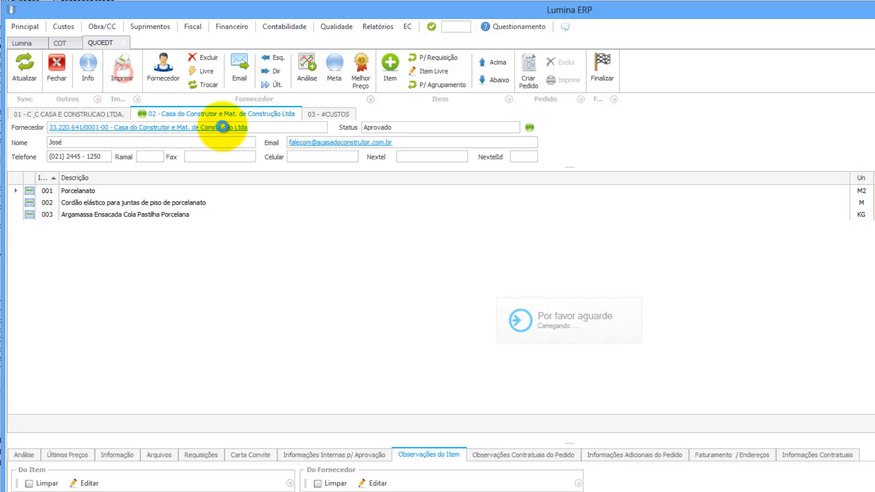
left_click(702, 405)
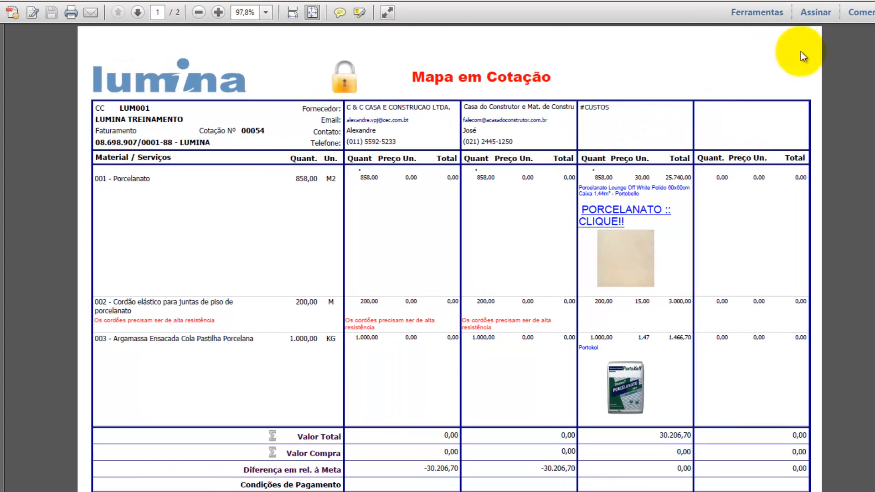
left_click(873, 1)
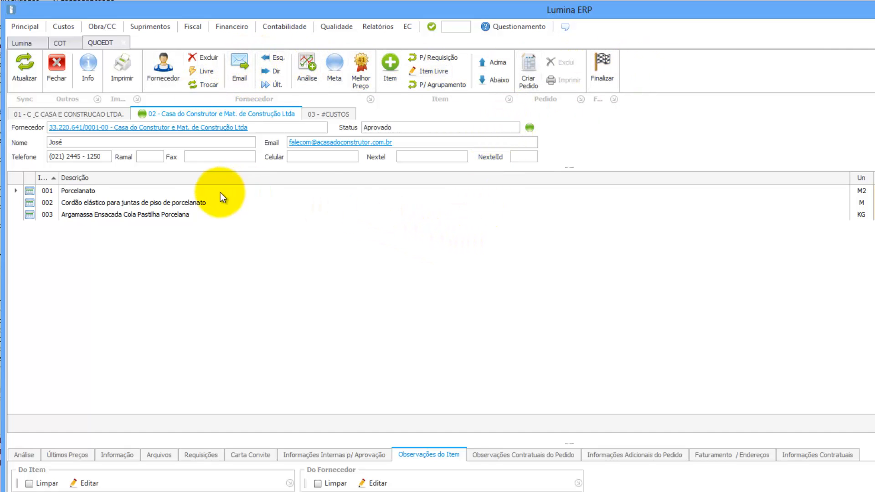
Add unregistered supplier 'Depósito da Construção' with the contact's name and mobile number.
left_click(201, 71)
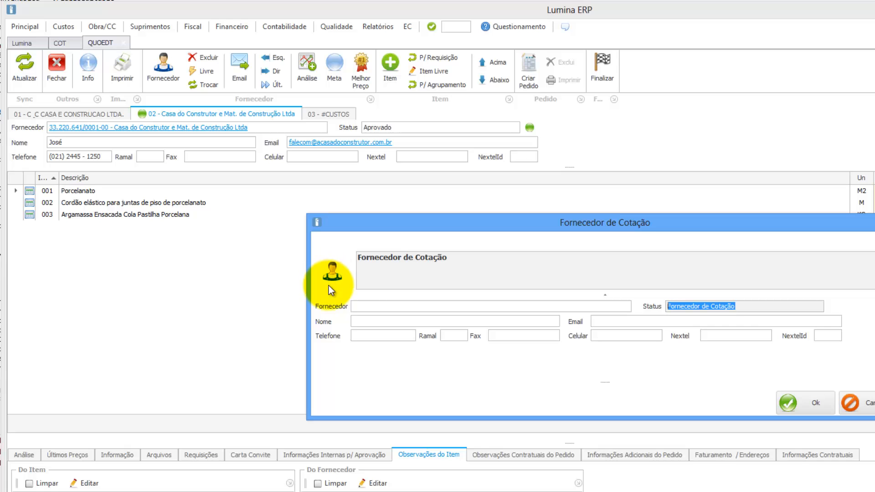
left_click(360, 305)
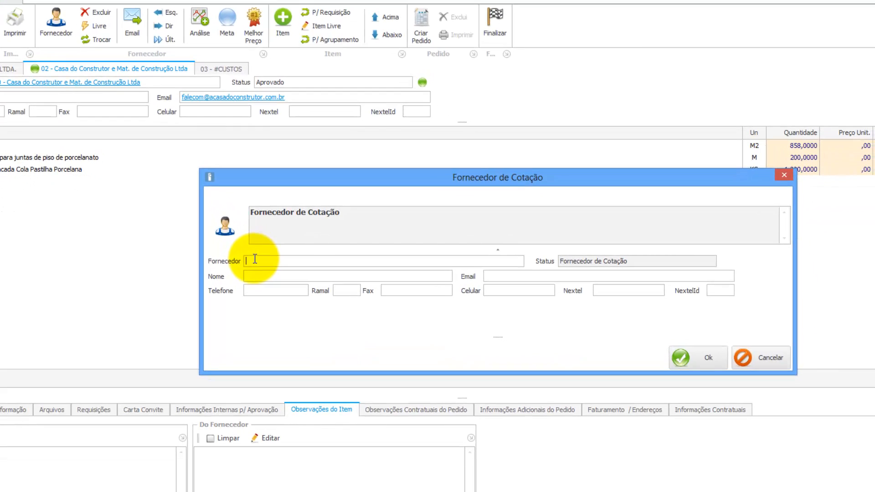
type("Depósito")
type("D")
key("BackSpace")
type("da Construção")
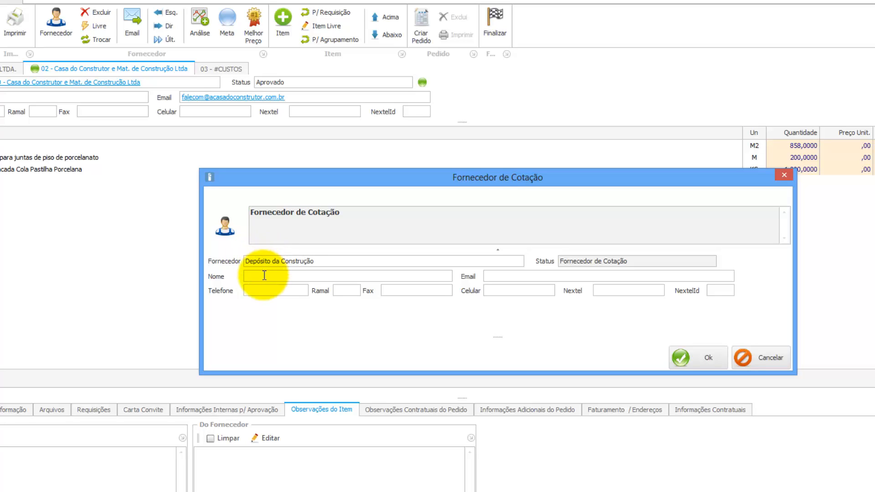
left_click(263, 276)
type("João")
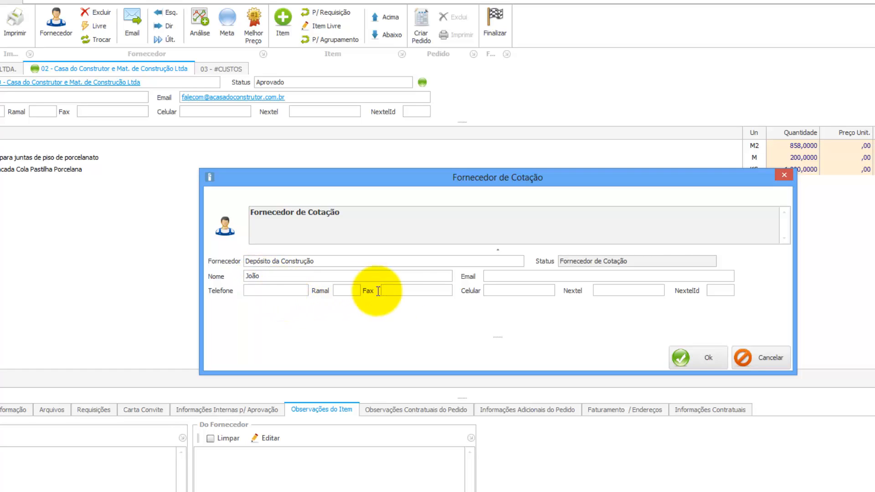
left_click(487, 291)
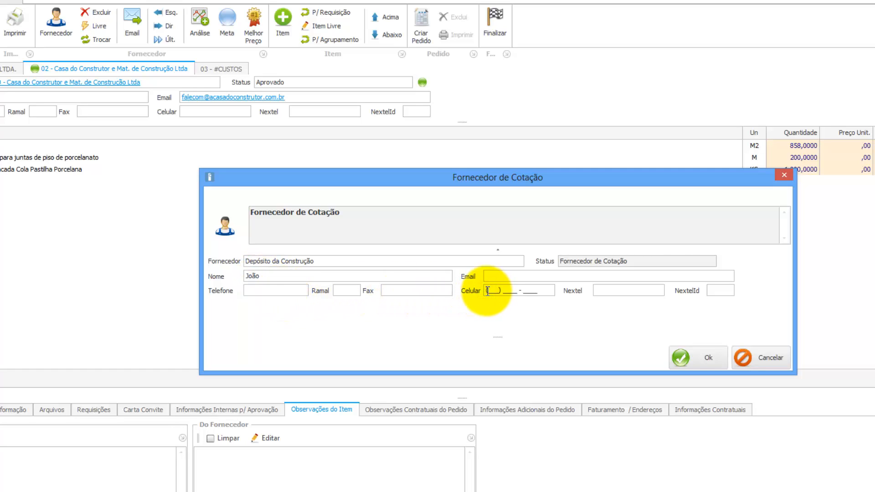
left_click(688, 358)
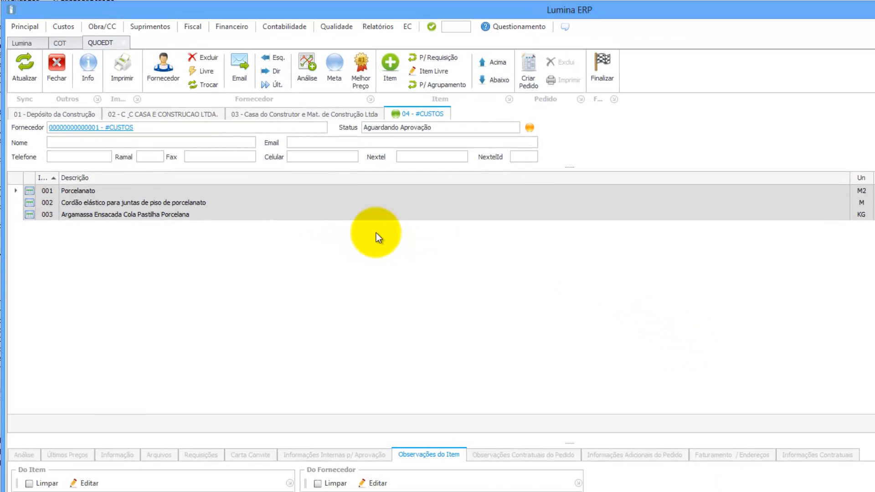
On the Depósito da Construção tab, print the quotation map with item allocation and check its status.
left_click(69, 112)
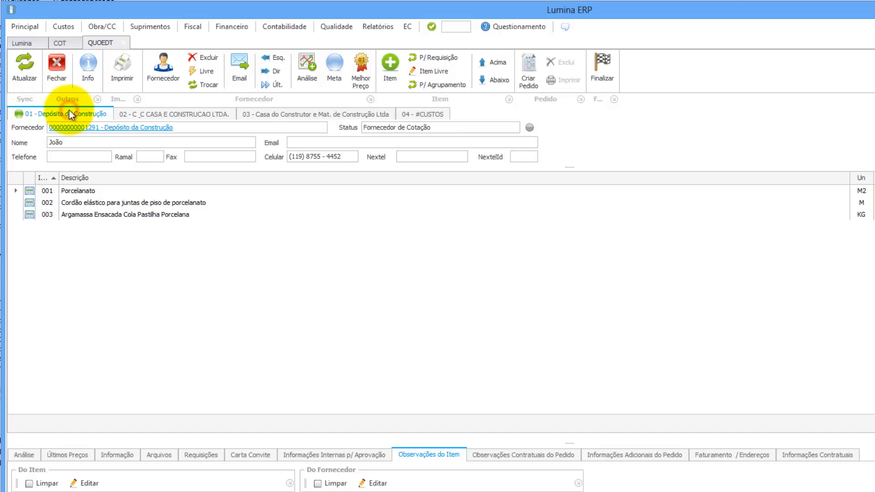
left_click(121, 76)
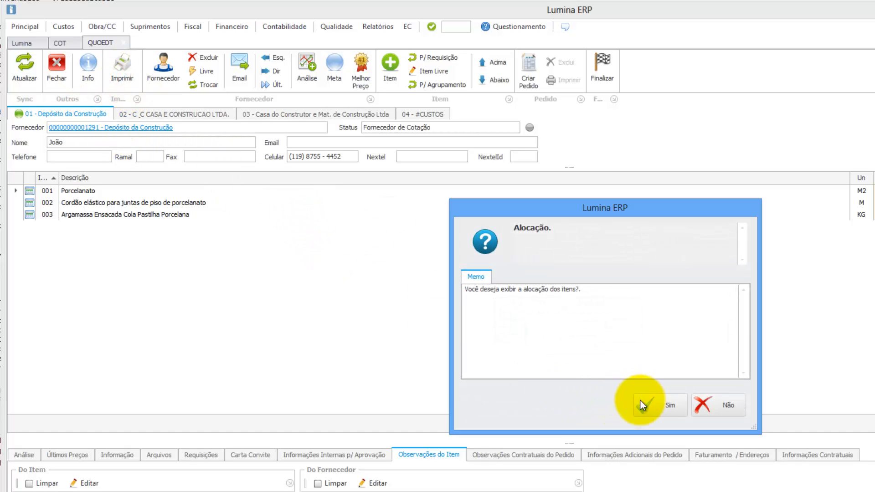
left_click(644, 404)
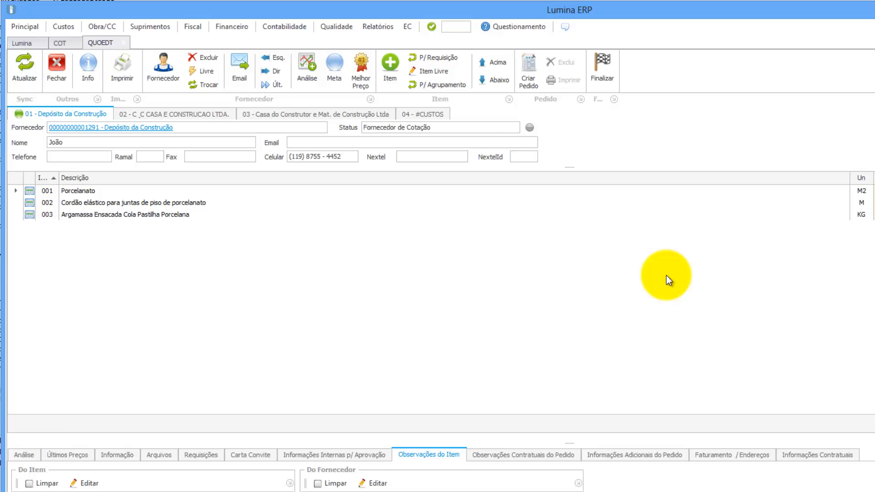
left_click(426, 128)
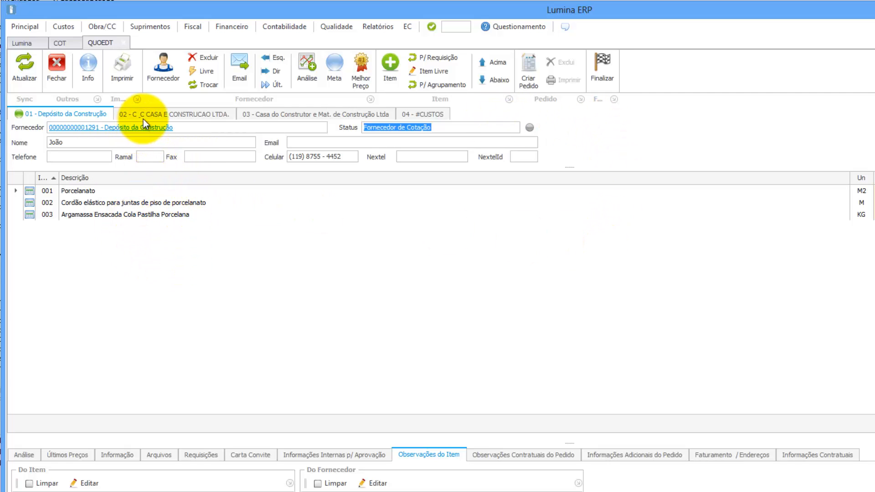
Move Depósito da Construção two places right to supplier 03 and reprint the quotation map.
left_click(82, 115)
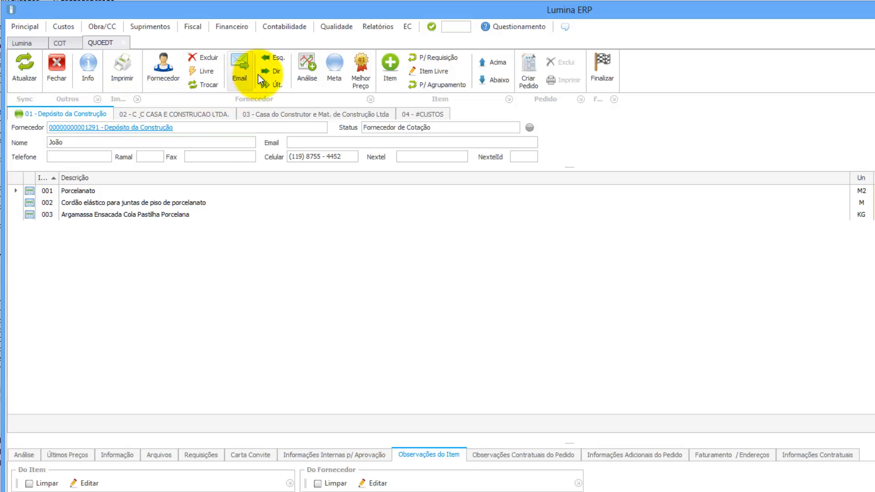
left_click(273, 73)
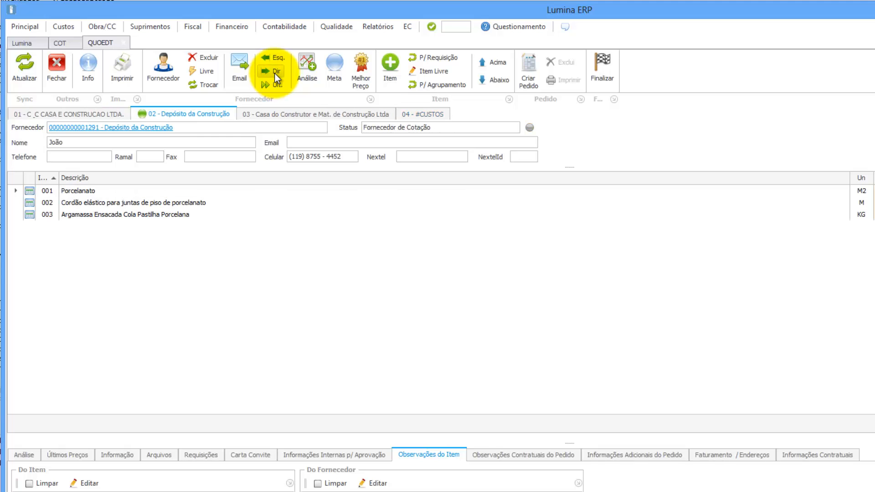
left_click(275, 73)
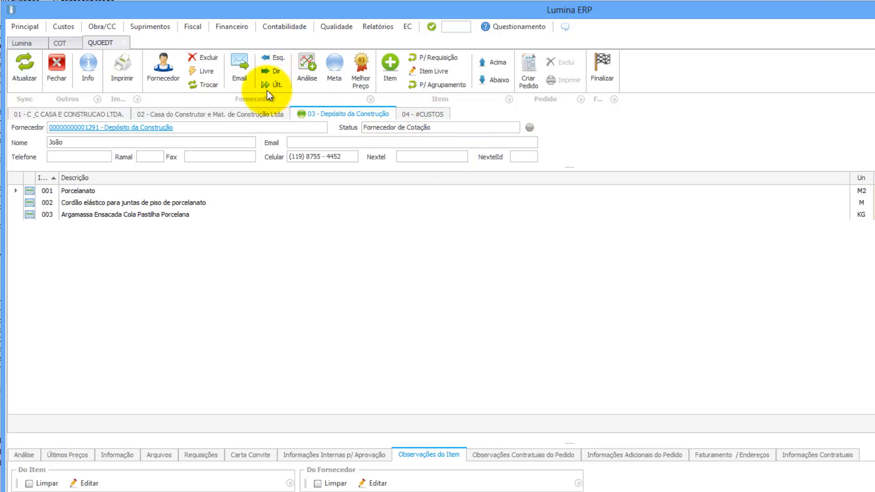
left_click(121, 68)
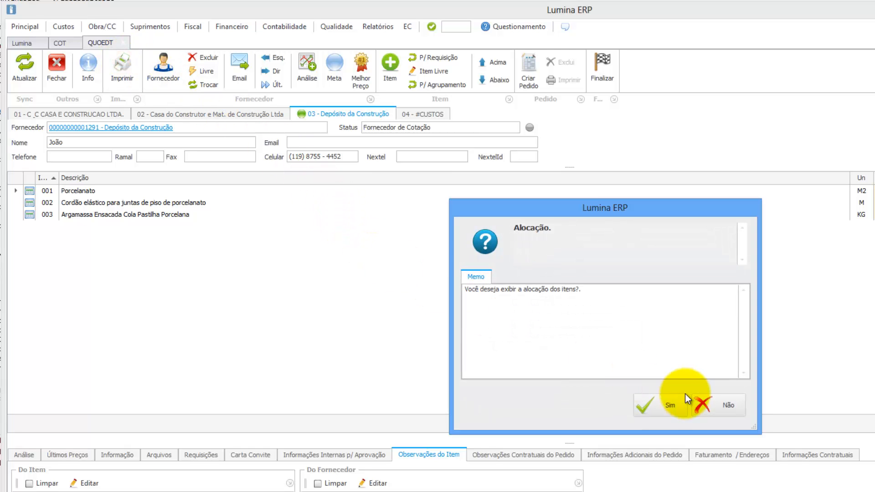
Print with item allocation, then add BLOQUEL from the supplier list as supplier 01.
left_click(673, 402)
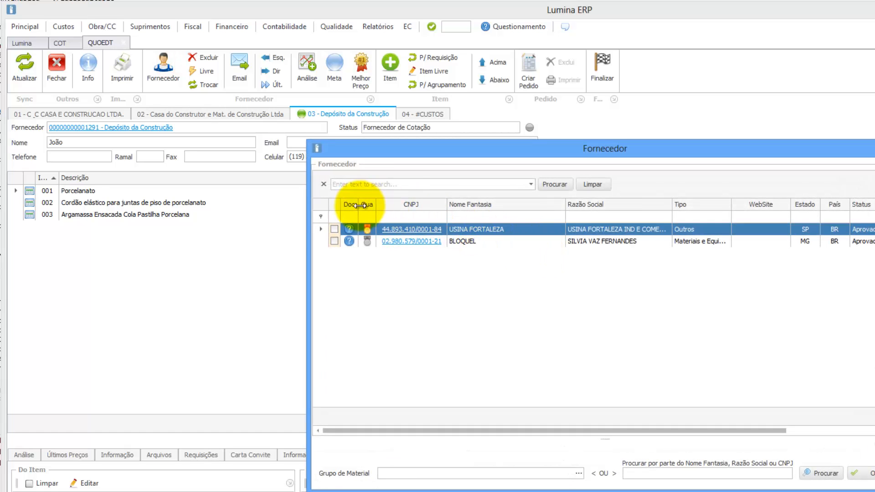
left_click(334, 240)
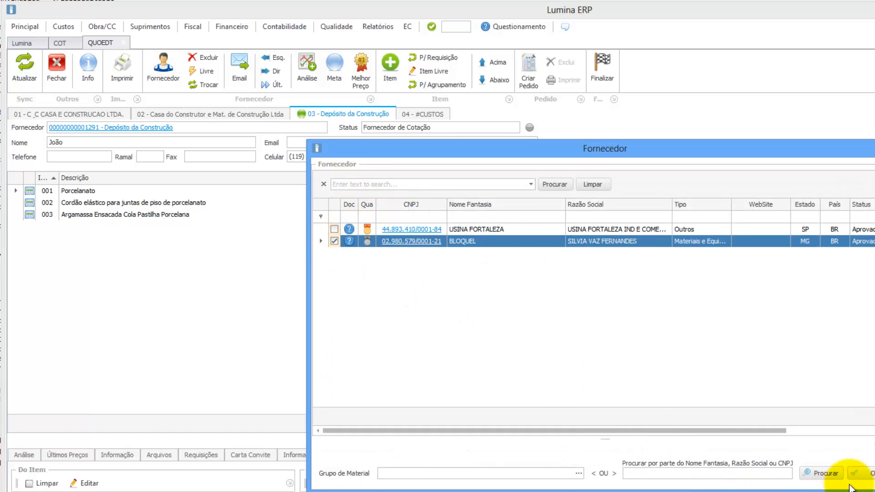
left_click(868, 475)
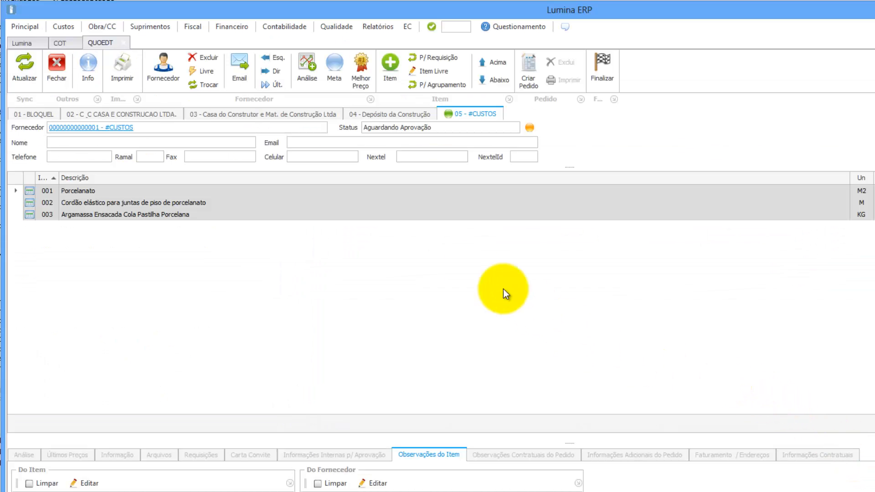
Print the five-supplier quotation map without item allocation and close the PDF preview.
left_click(130, 71)
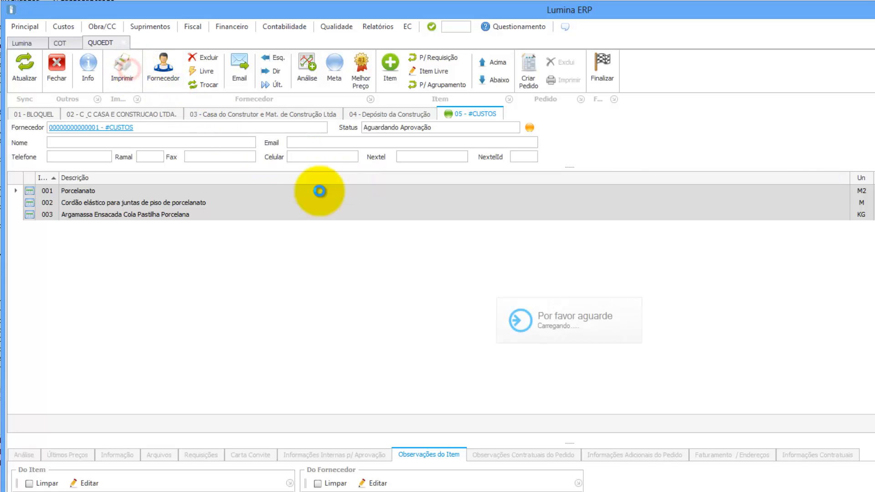
left_click(696, 405)
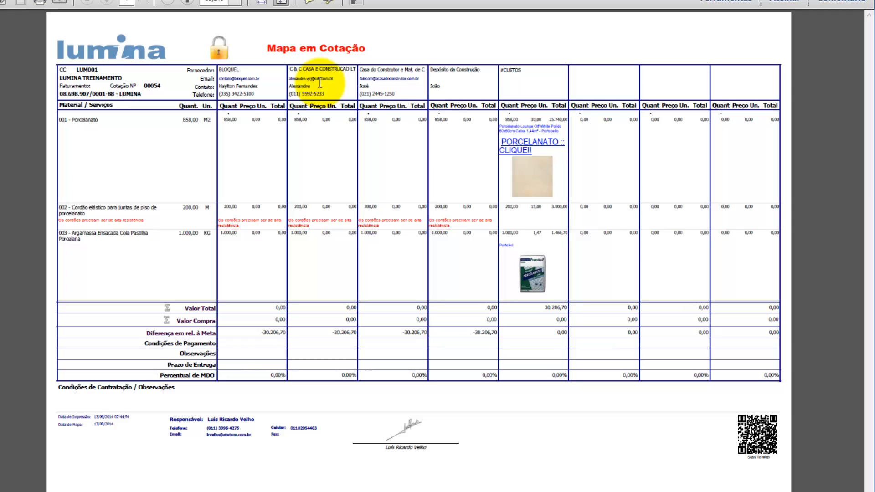
left_click(820, 0)
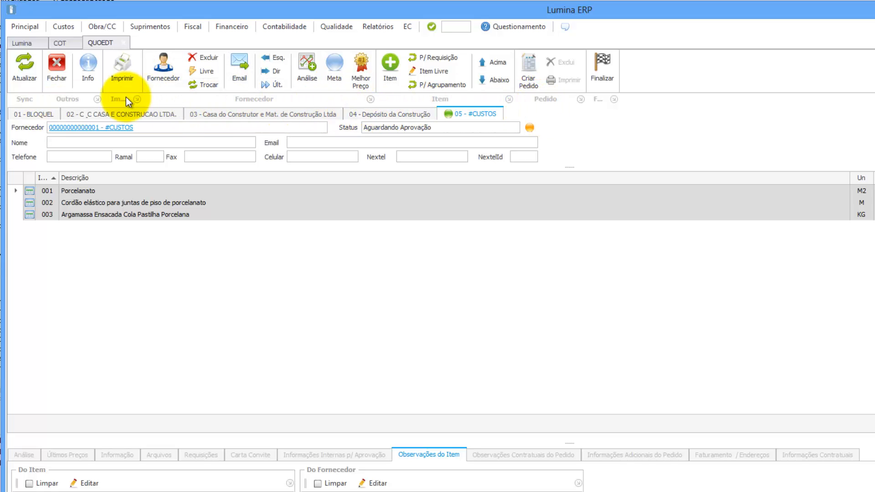
Delete the BLOQUEL supplier from the quotation, confirming with Sim.
left_click(36, 113)
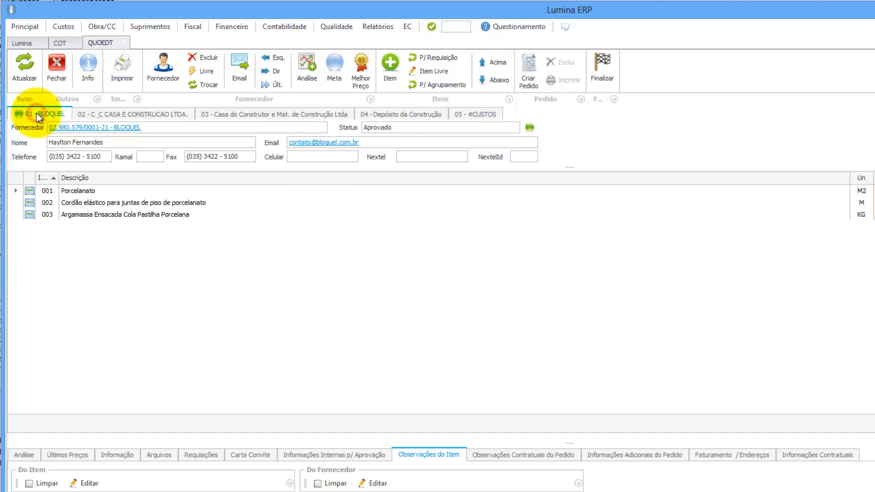
left_click(208, 56)
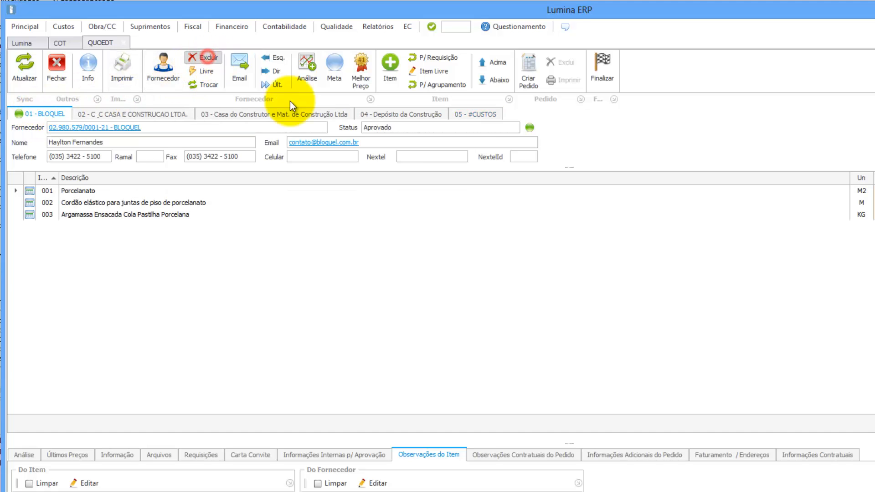
left_click(649, 407)
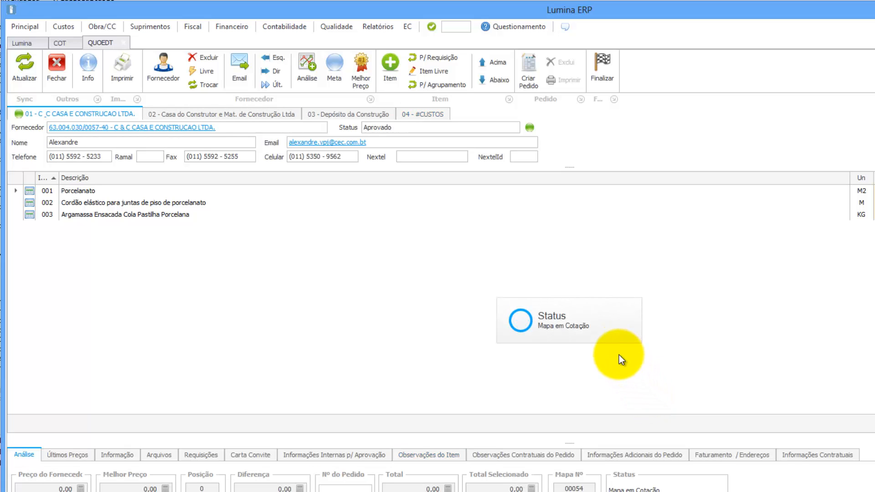
left_click(121, 75)
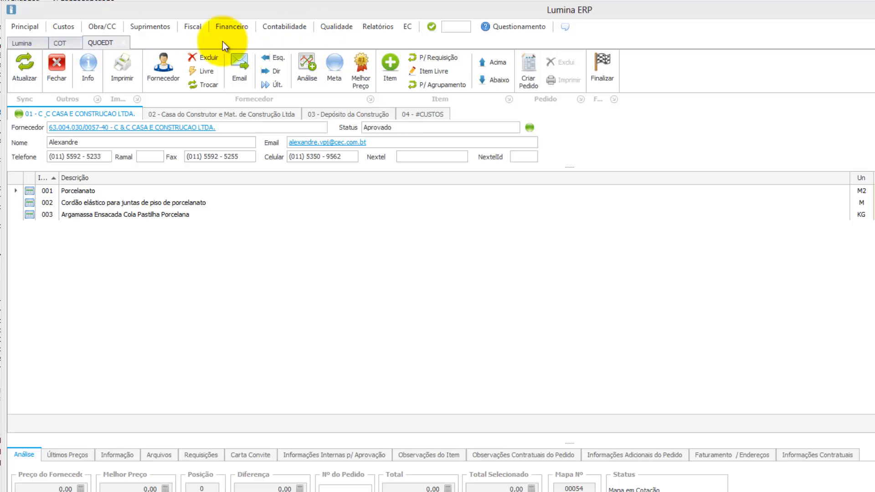
Open the FRN supplier registry screen using the quick-access code box.
left_click(27, 27)
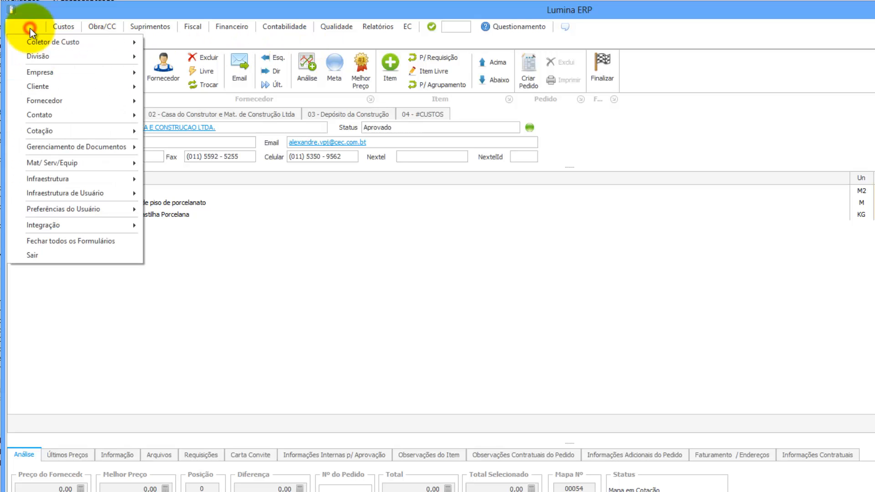
mouse_move(70, 102)
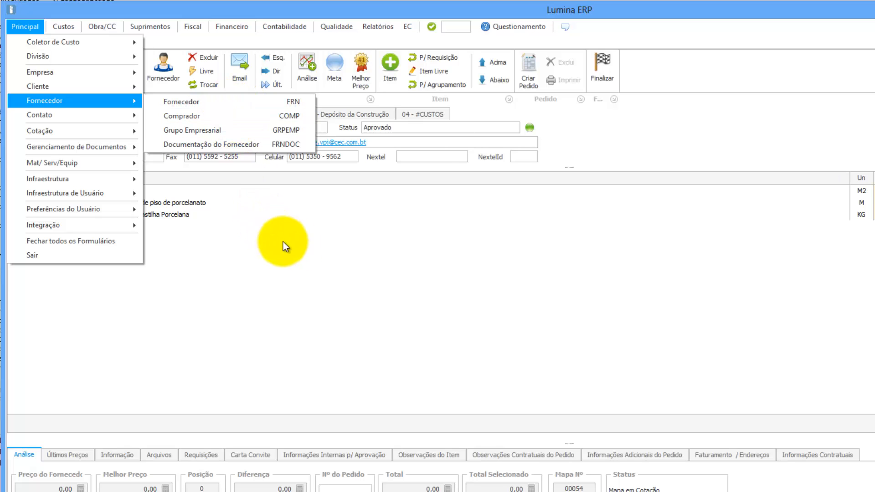
left_click(462, 28)
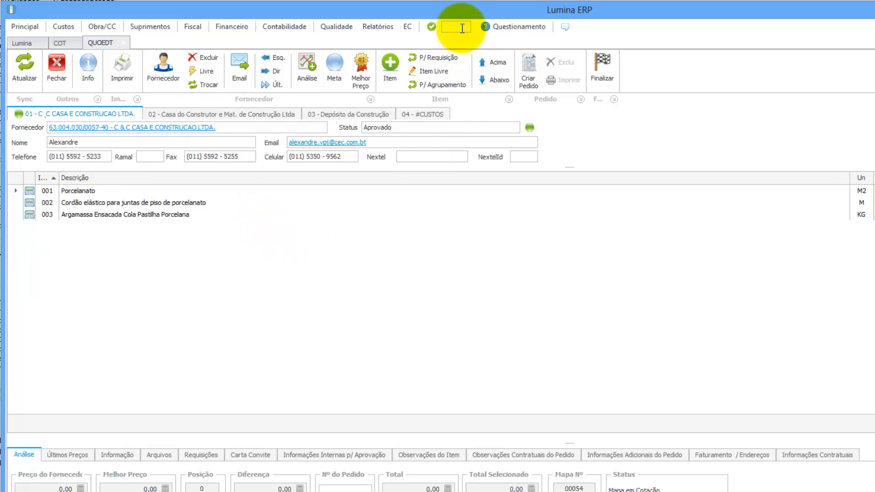
type("FRN")
key("Return")
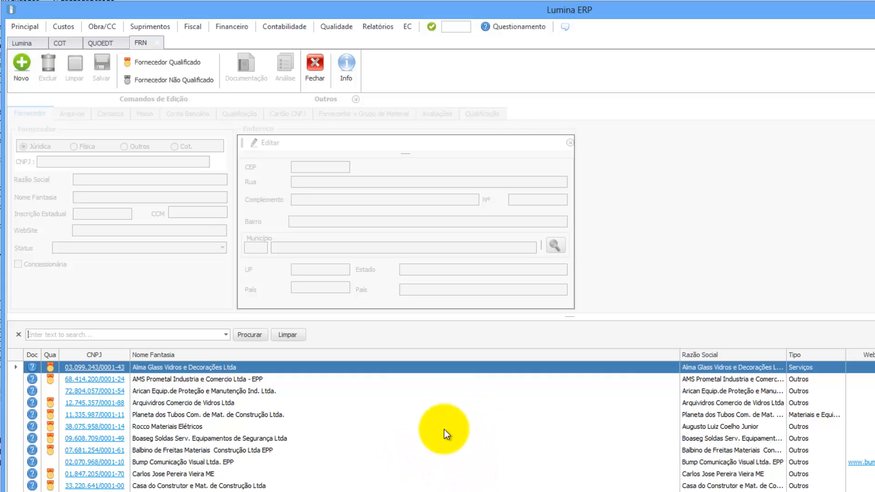
Start a new supplier record, enter its CNPJ, and open the Receita CNPJ lookup.
left_click(27, 62)
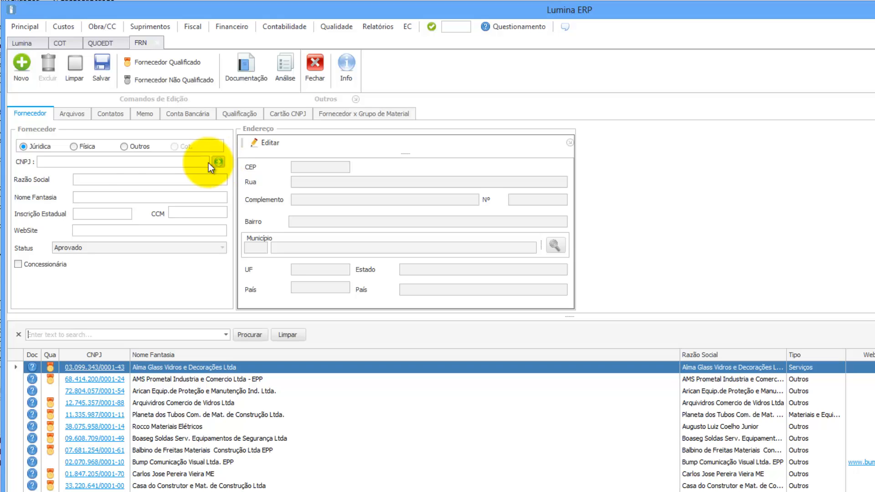
left_click(40, 161)
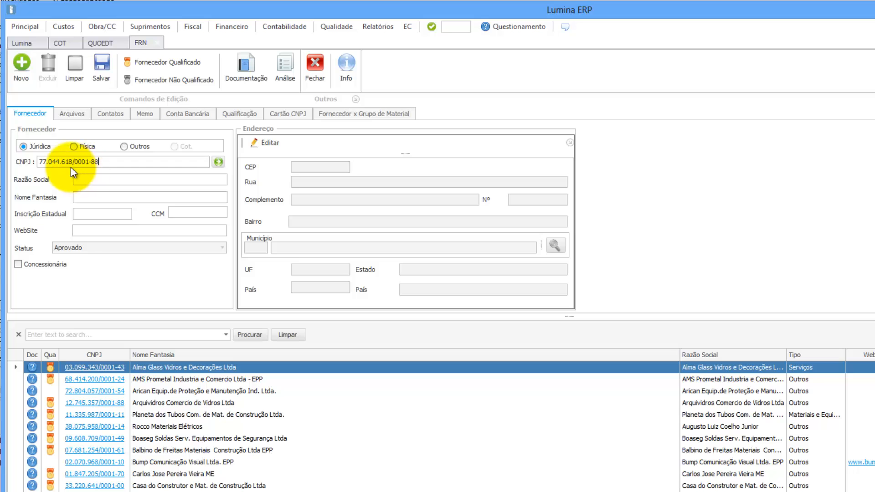
left_click(218, 162)
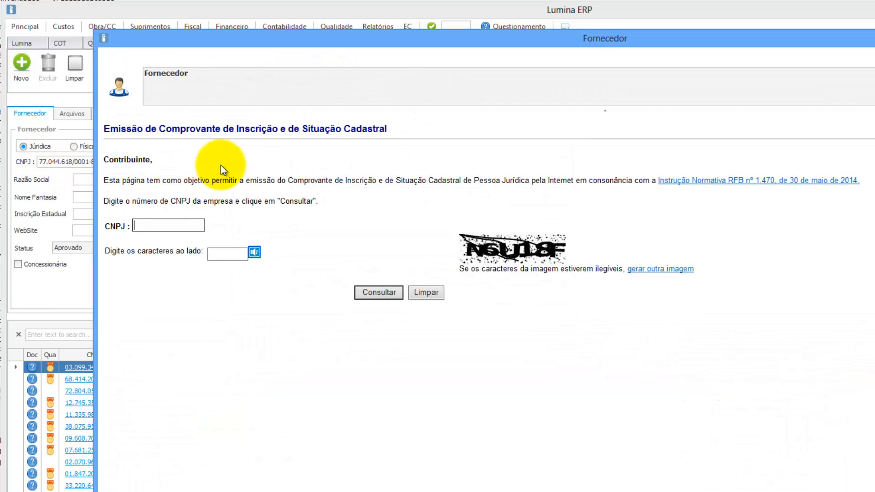
Enter the captcha characters, run the CNPJ lookup and import BALAROTI's registration data.
left_click(214, 253)
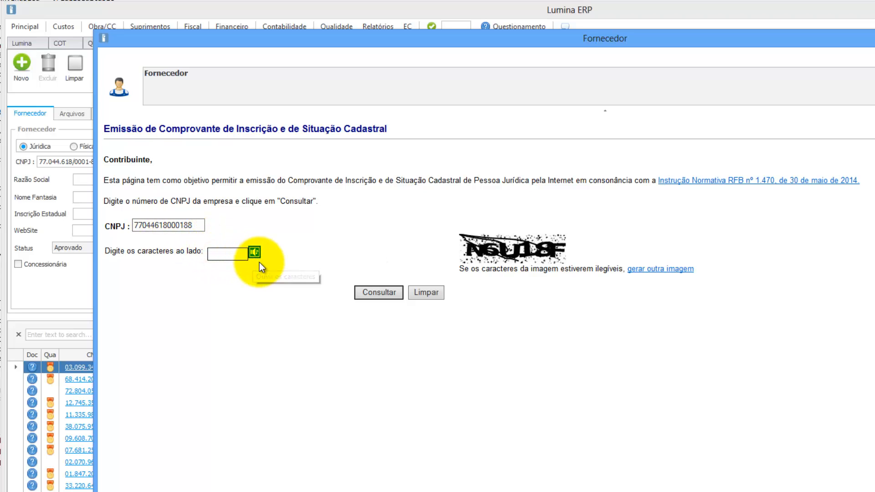
type("n6")
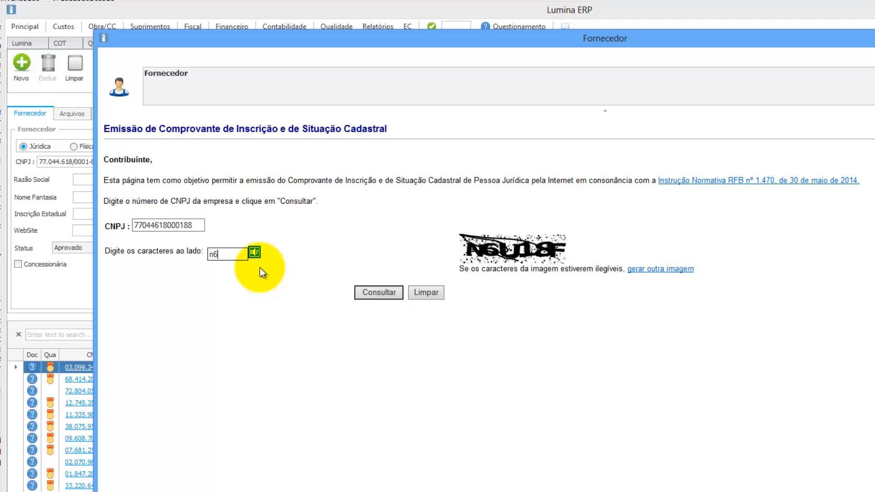
type("u18f")
left_click(382, 292)
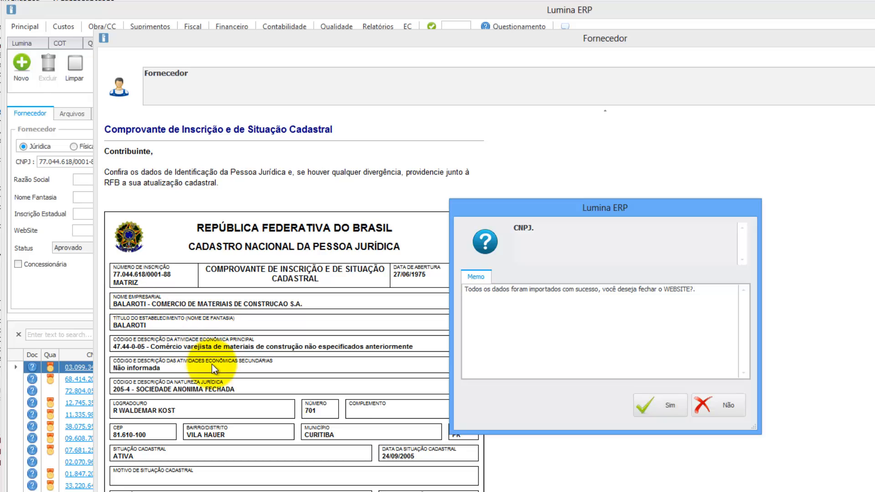
left_click(658, 408)
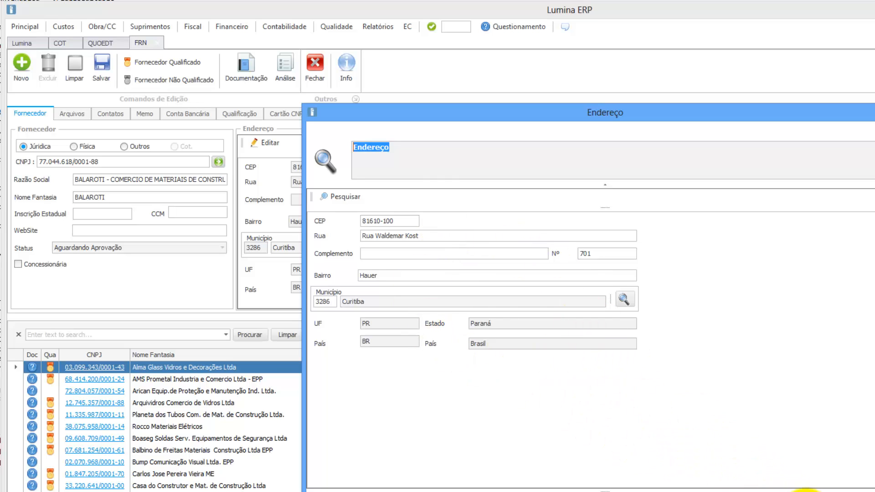
Close the address details and save the new supplier, dismissing the missing material group warning.
left_click(806, 491)
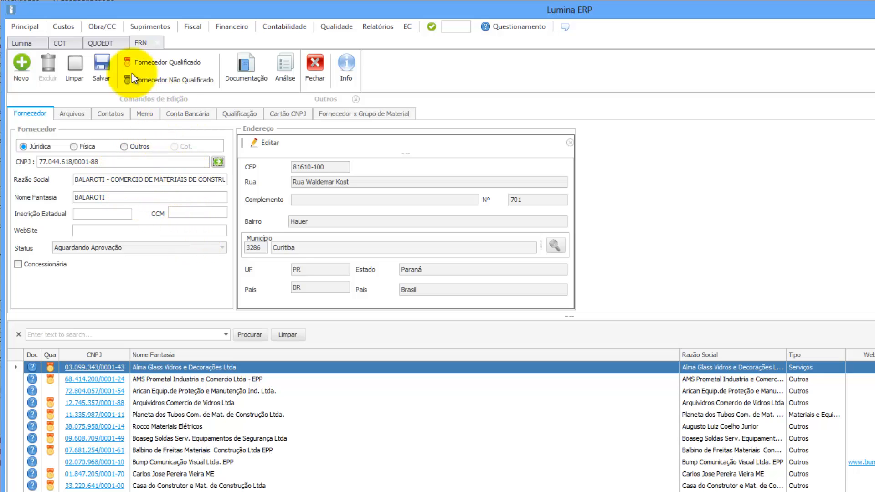
left_click(102, 64)
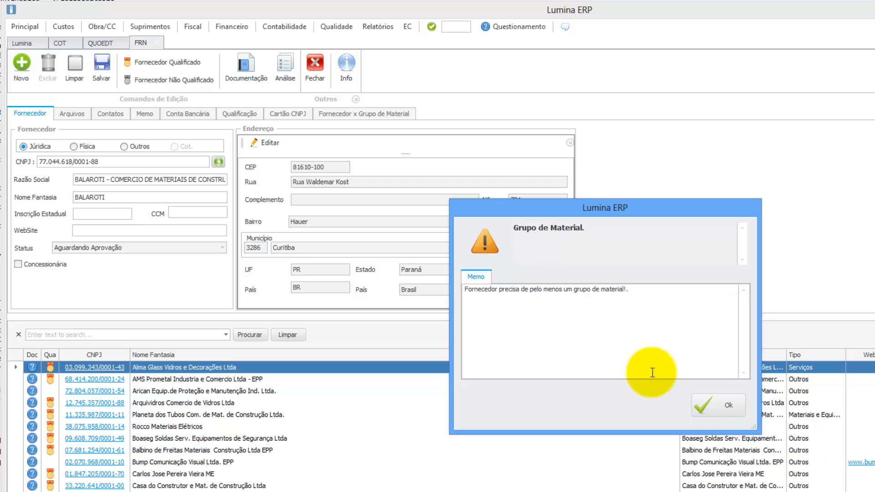
left_click(714, 406)
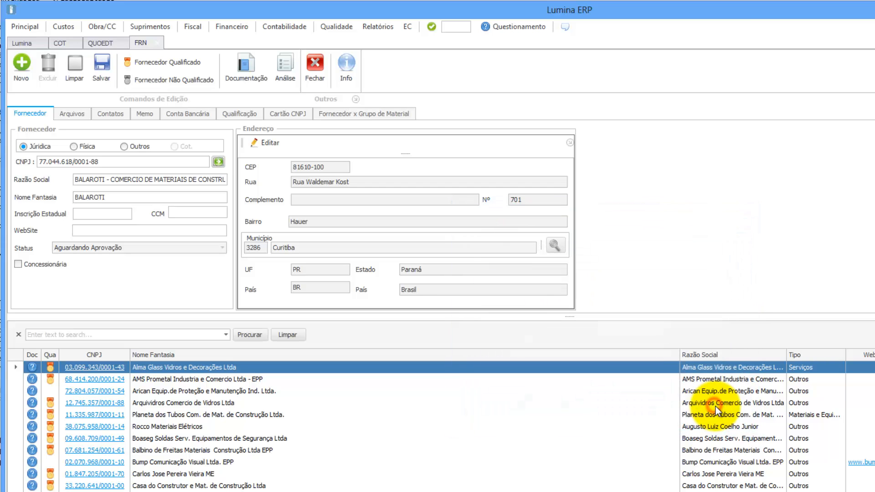
Link material group 000164 ARTEFATOS CERÂMICOS, under 0002 MATERIAIS, to the supplier.
left_click(350, 113)
left_click(46, 128)
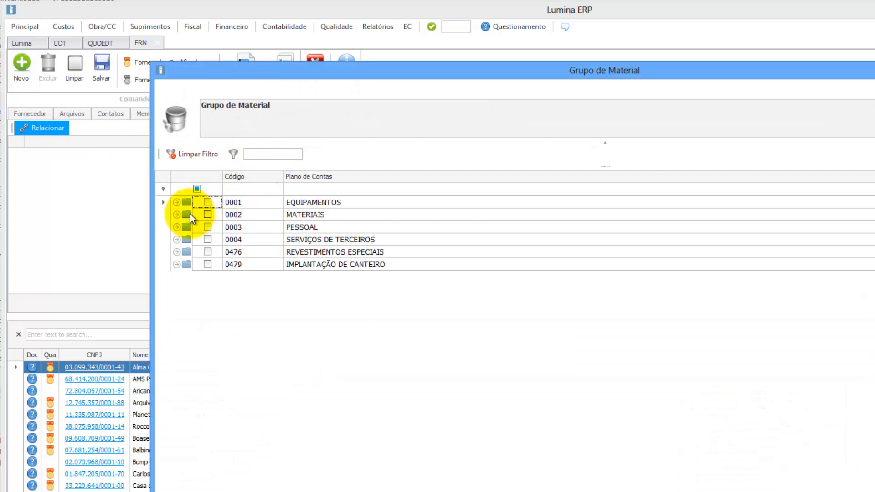
left_click(176, 214)
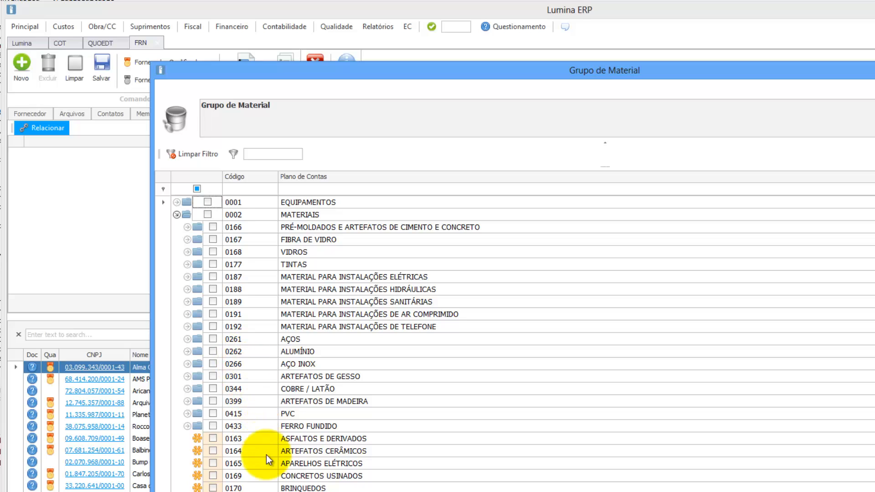
left_click(213, 451)
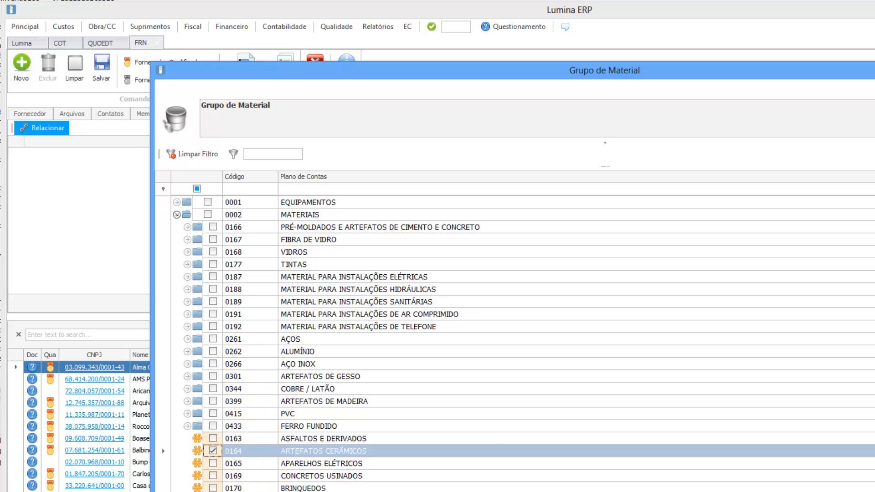
left_click(866, 490)
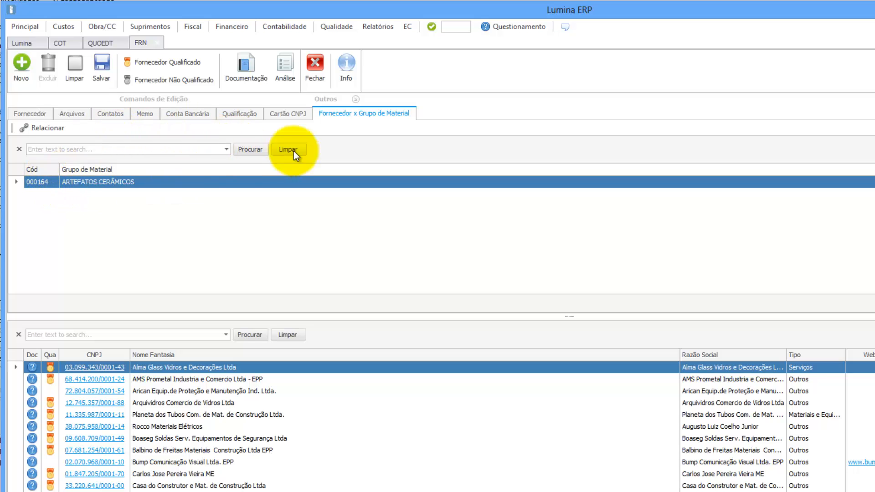
Add a Vendedor contact with the contact's e-mail and phone number, then return to material groups.
left_click(102, 114)
left_click(39, 128)
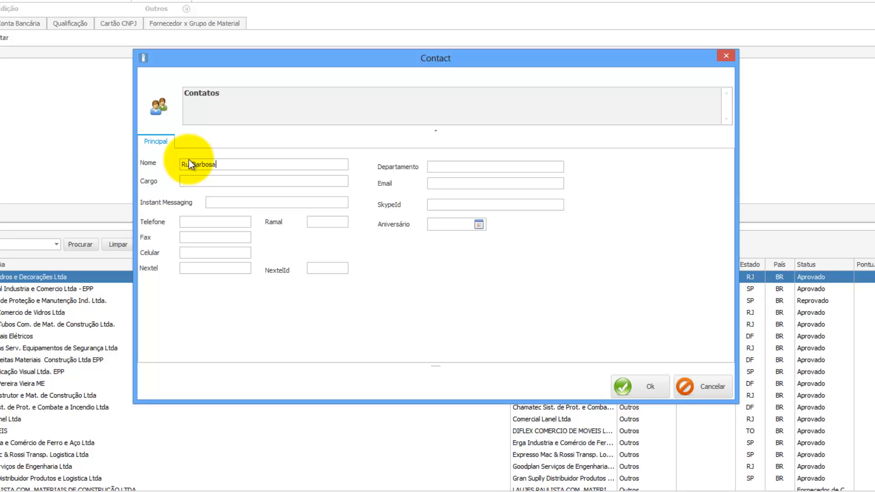
left_click(218, 182)
type("Vende")
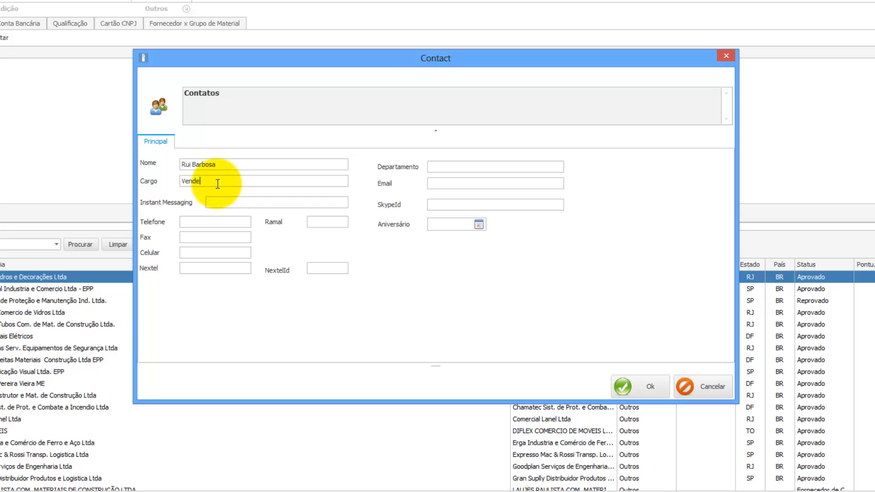
type("dor")
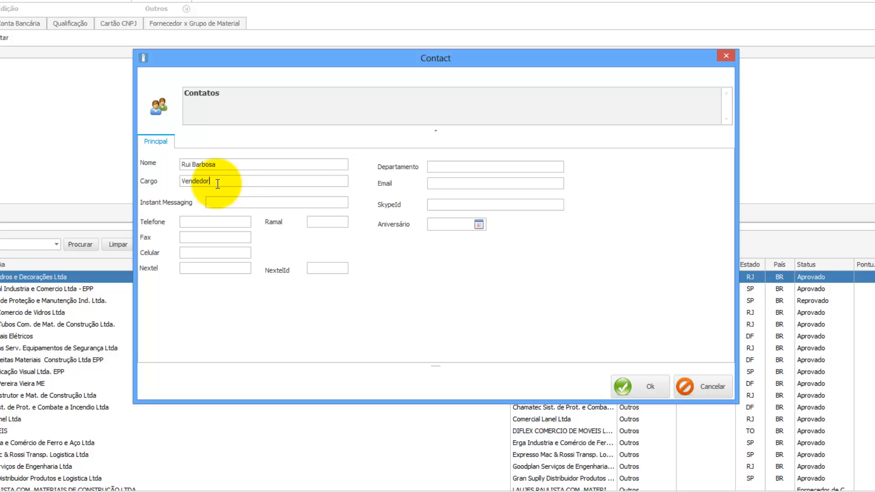
left_click(432, 183)
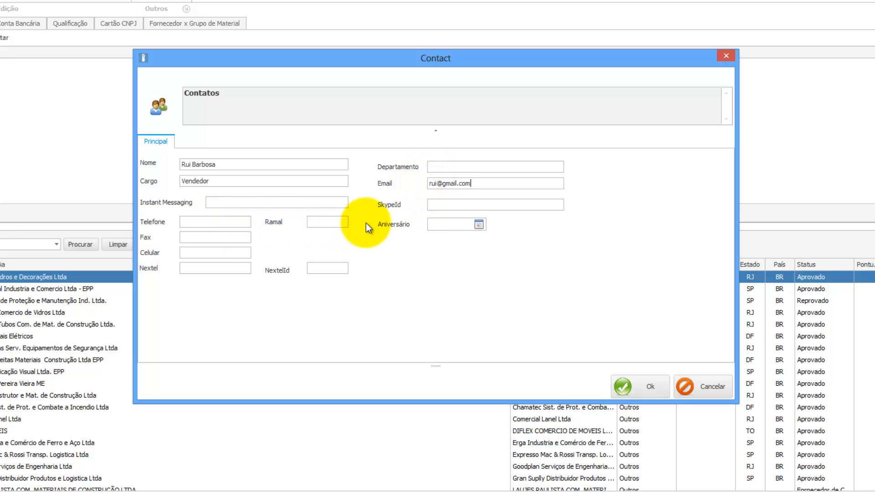
left_click(196, 222)
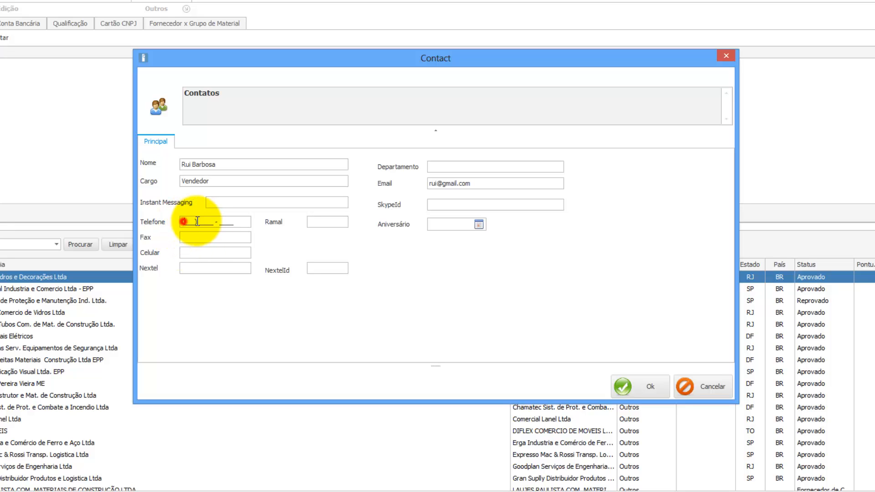
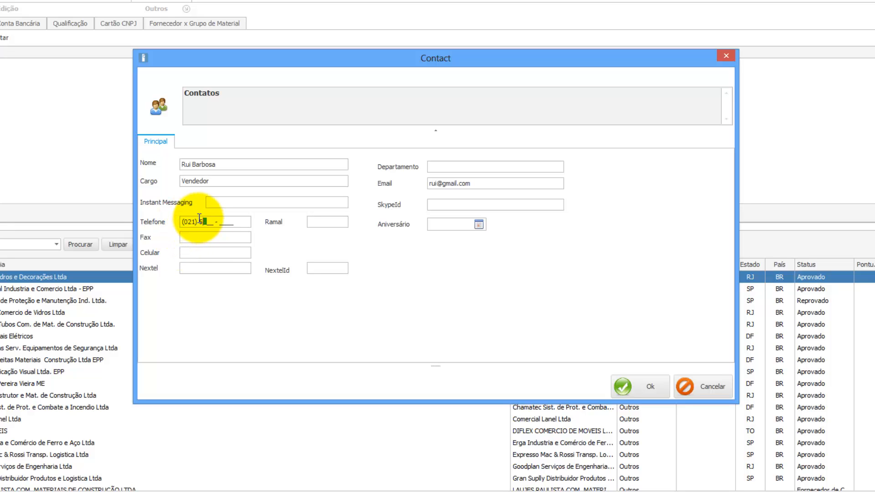
left_click(636, 390)
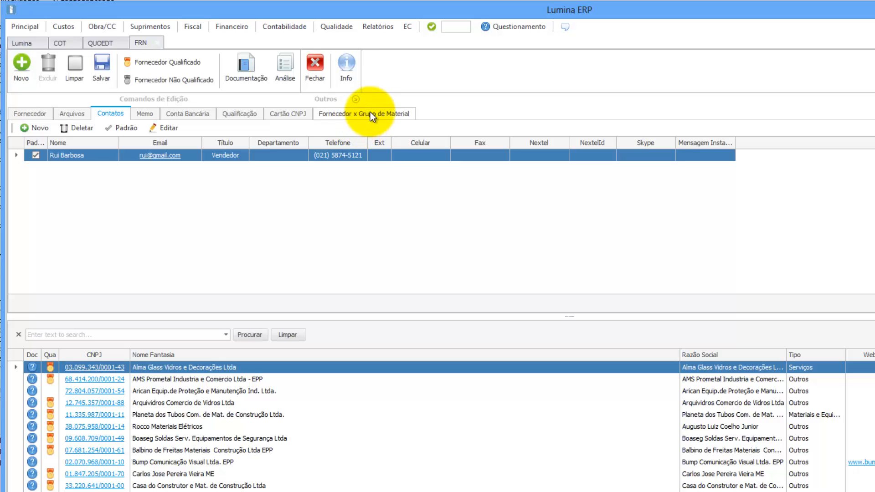
left_click(371, 114)
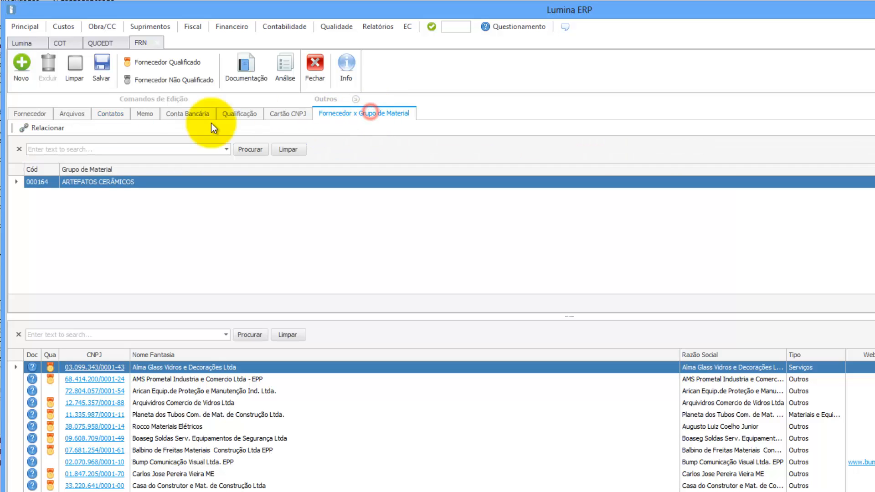
left_click(51, 127)
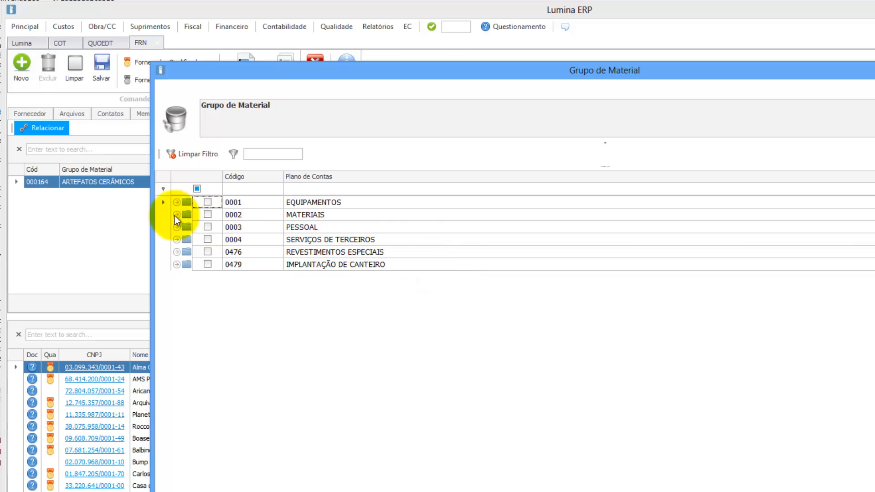
Also link material group 000182 FERRAGENS from 0002 MATERIAIS to the supplier.
left_click(177, 215)
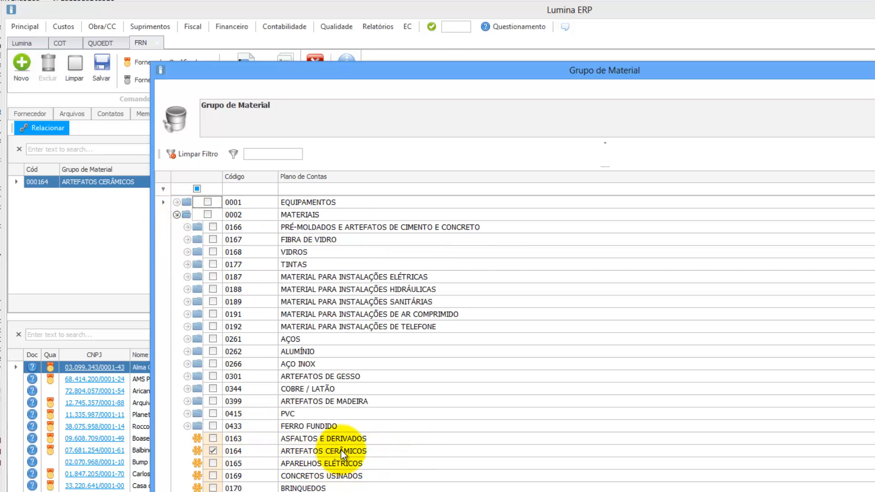
scroll(375, 457, "down", 2)
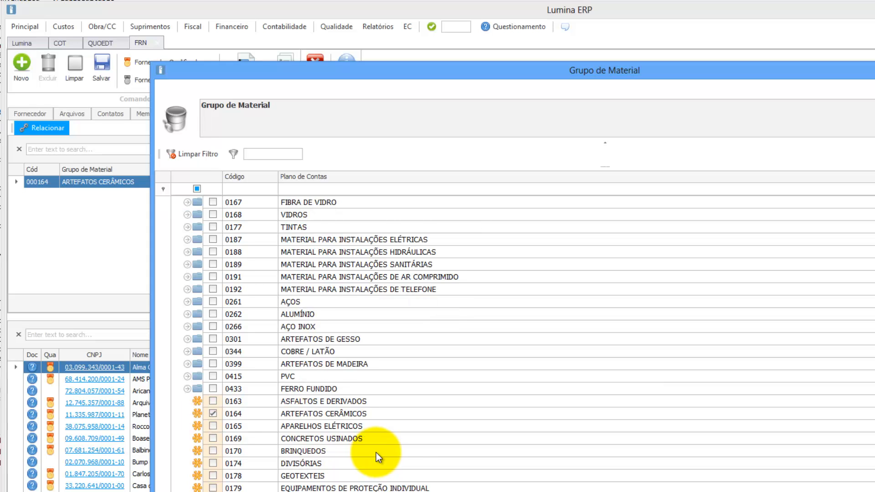
scroll(377, 458, "down", 1)
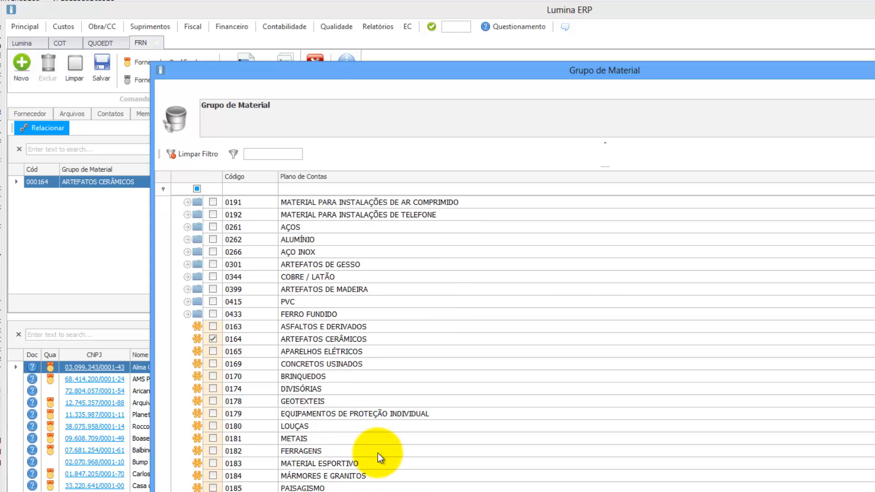
left_click(213, 451)
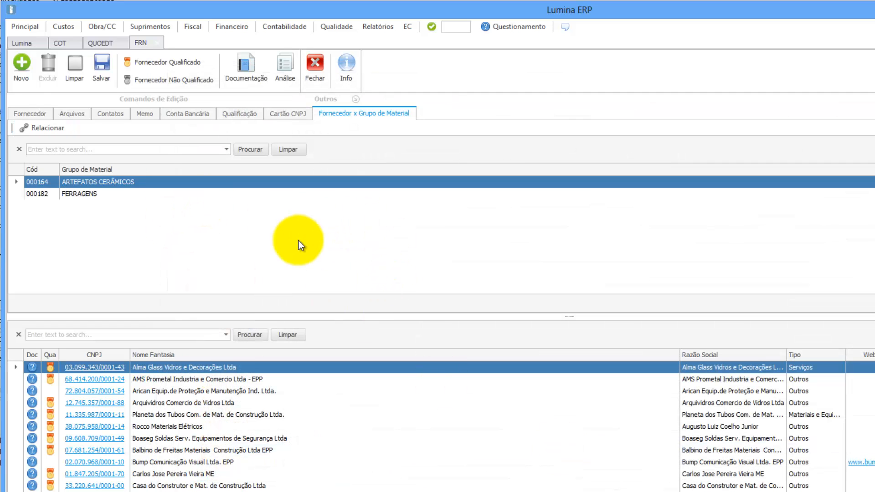
Save the supplier as type Materiais e Equipamentos, marked as not needing qualification.
left_click(103, 72)
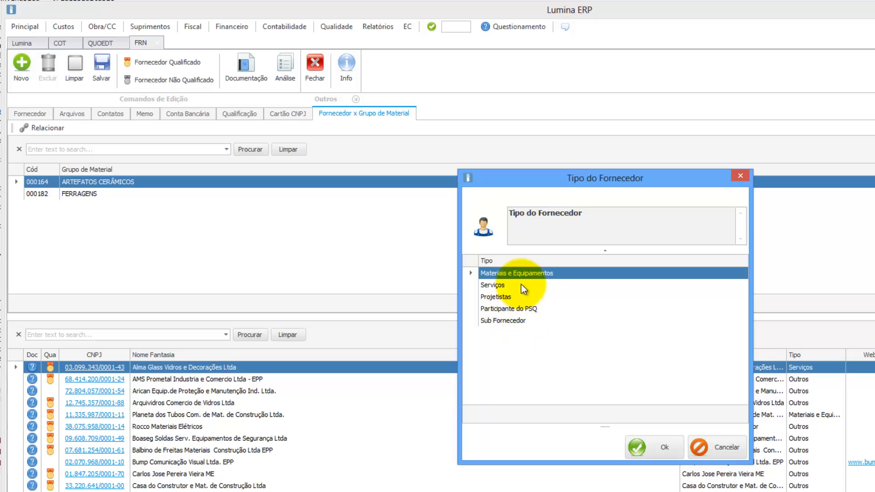
left_click(656, 449)
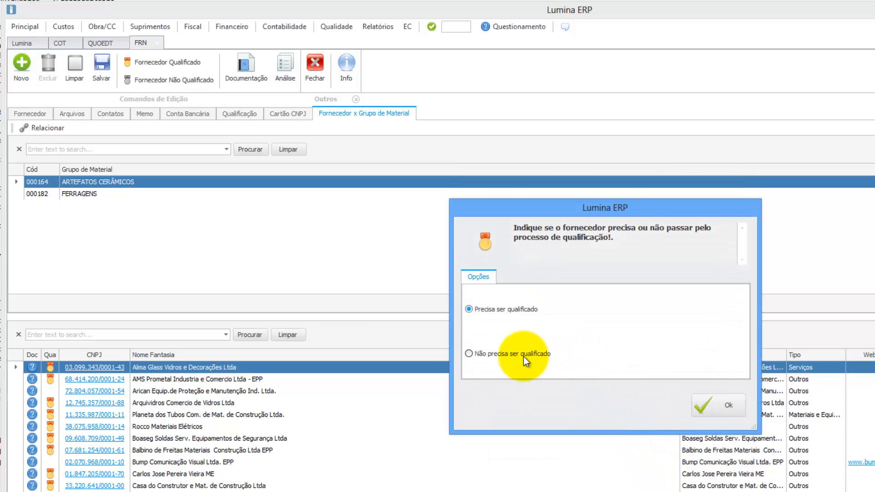
left_click(515, 356)
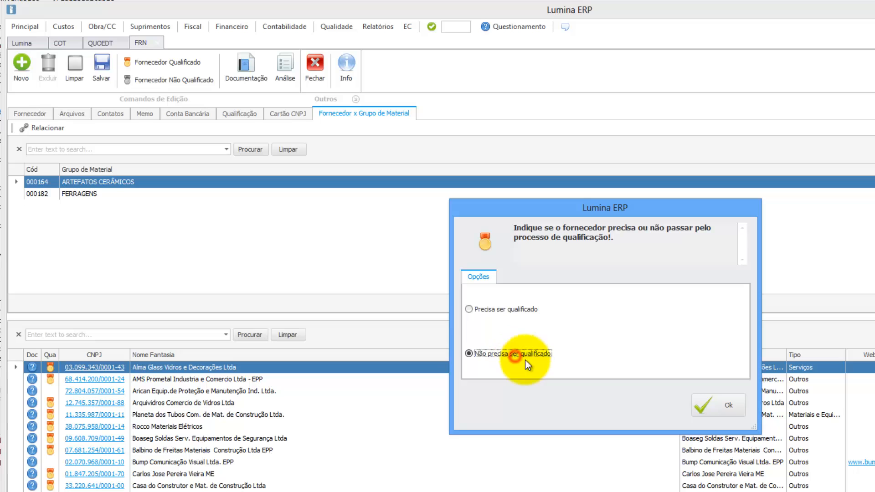
left_click(710, 407)
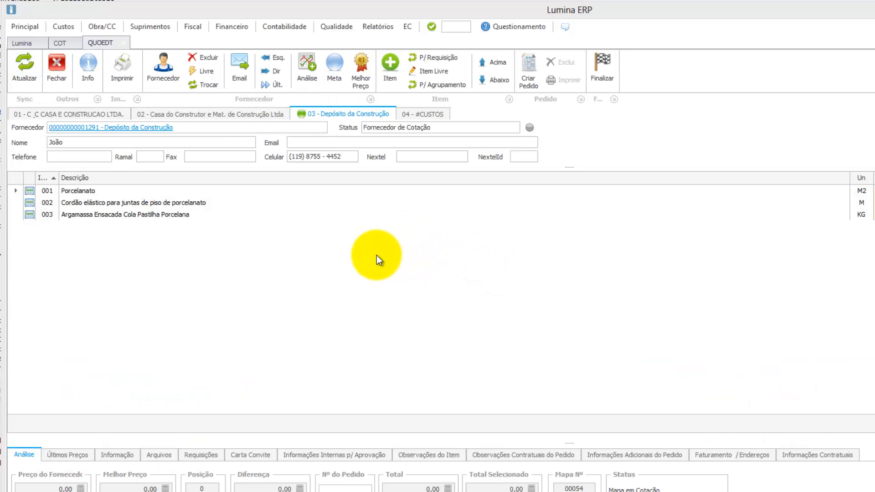
Open the supplier release screen and find the BALAROTI record by searching 'barla'.
left_click(159, 28)
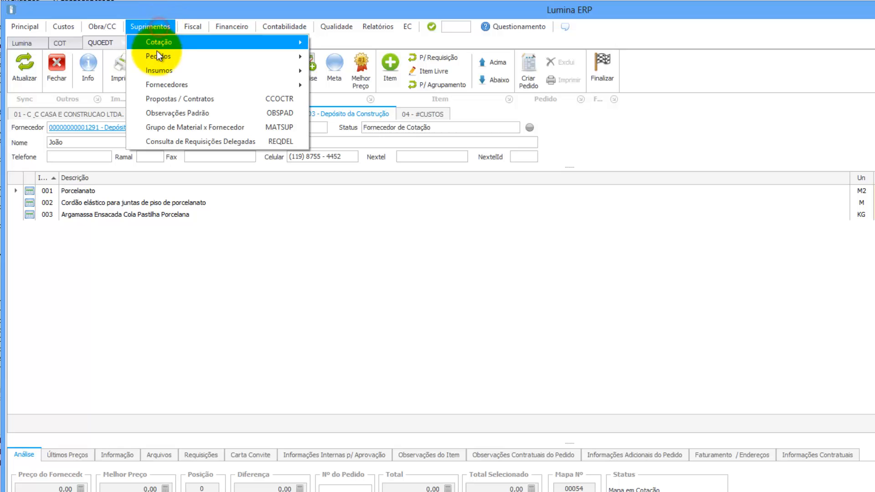
mouse_move(167, 85)
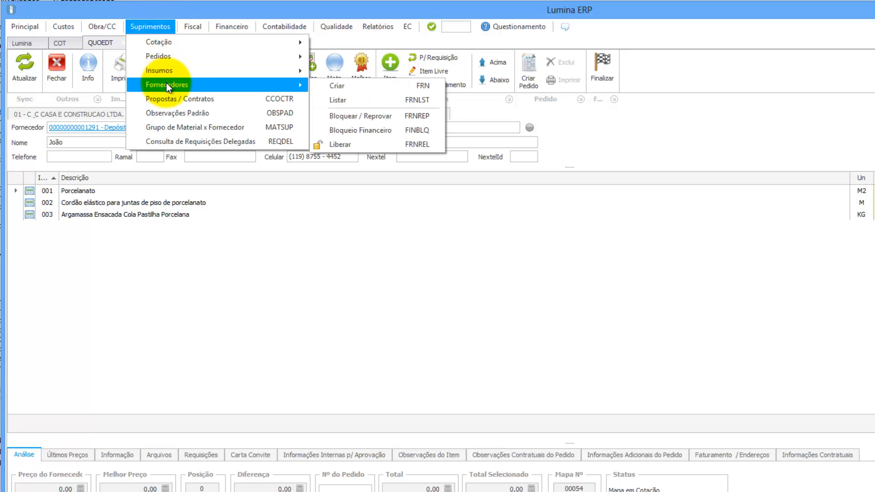
left_click(361, 144)
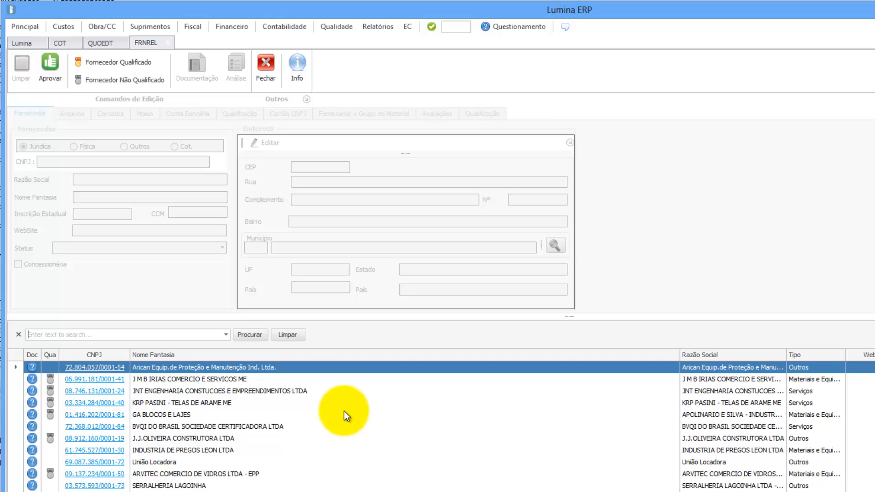
left_click(109, 336)
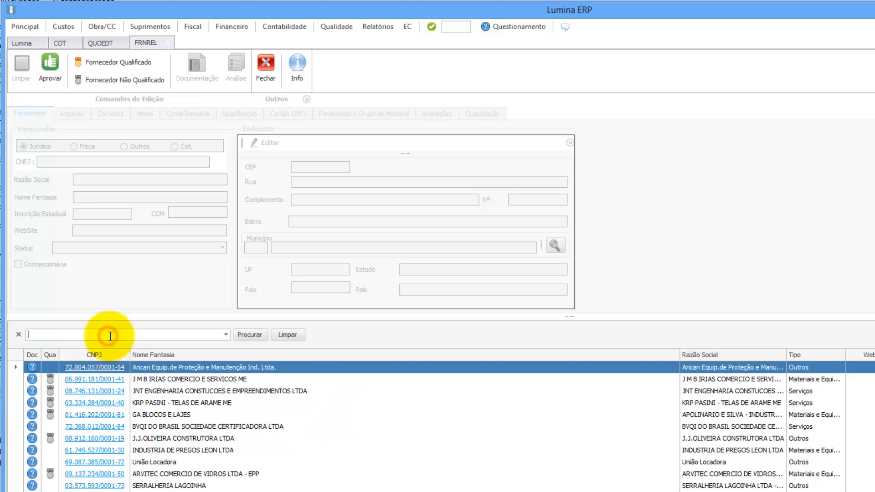
type("bar")
type("la")
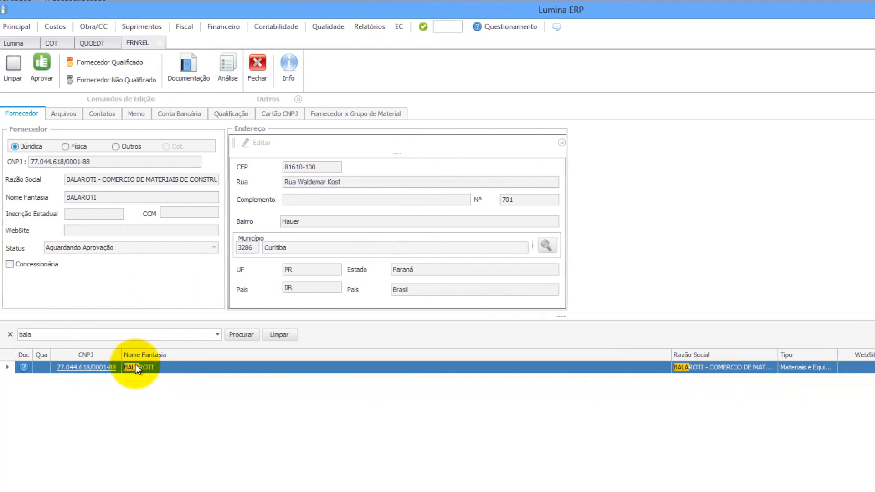
left_click(136, 367)
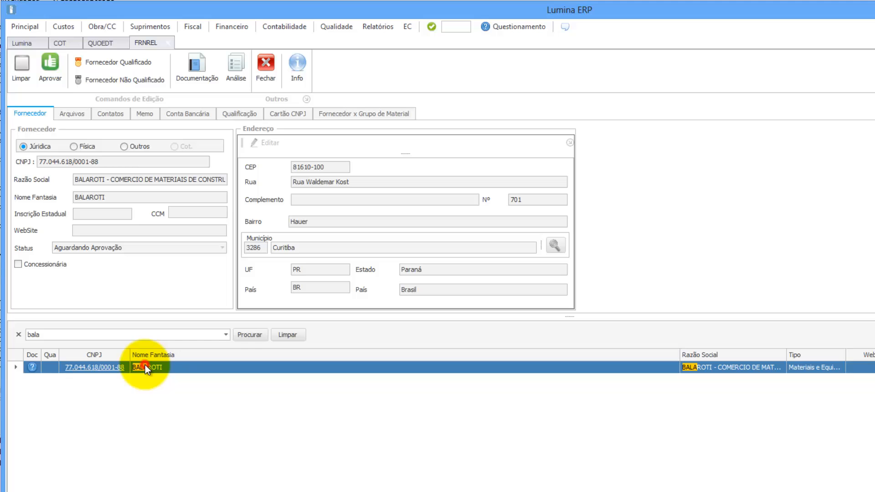
Approve and release BALAROTI without an observation, then close its record.
left_click(52, 71)
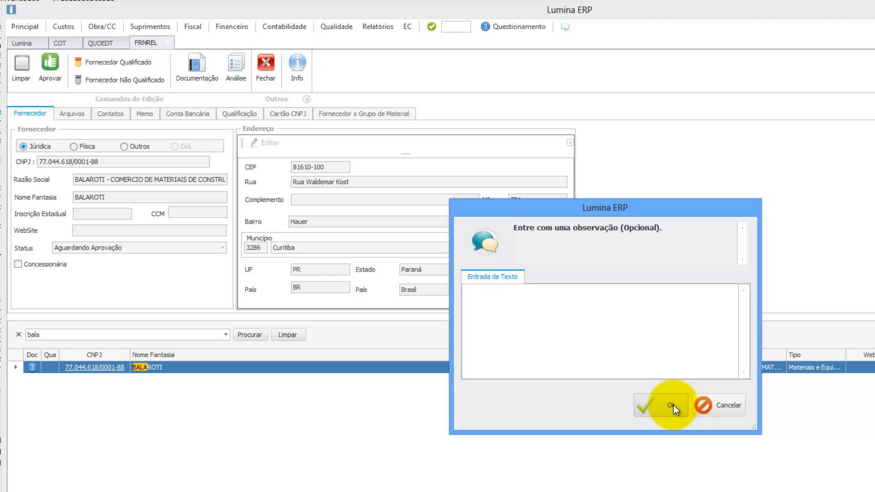
left_click(674, 405)
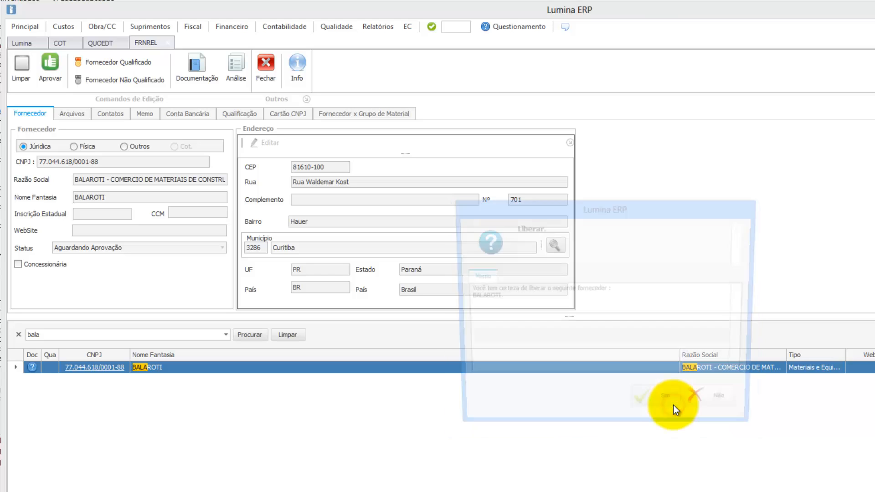
left_click(667, 411)
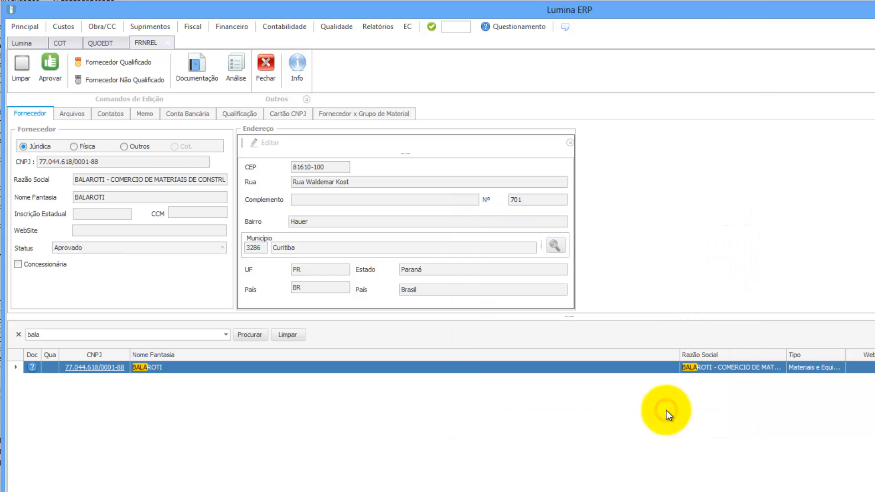
left_click(269, 67)
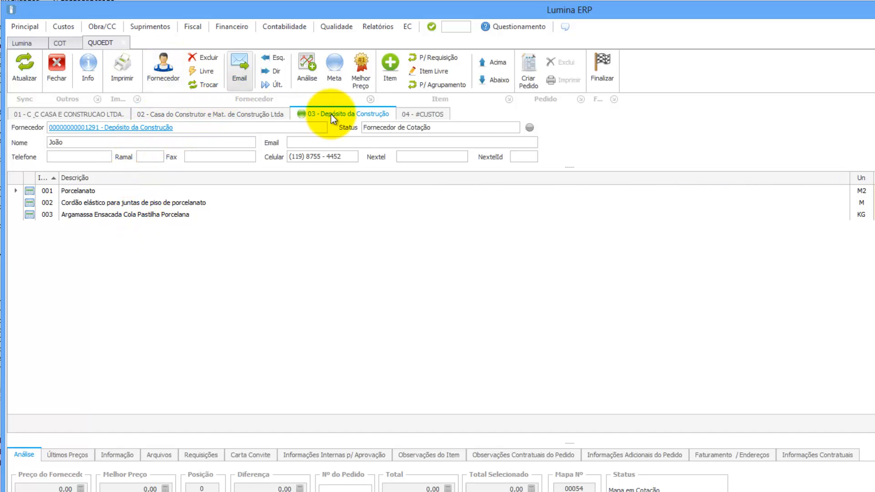
Replace quotation supplier 03, Depósito da Construção, with BALAROTI.
left_click(201, 85)
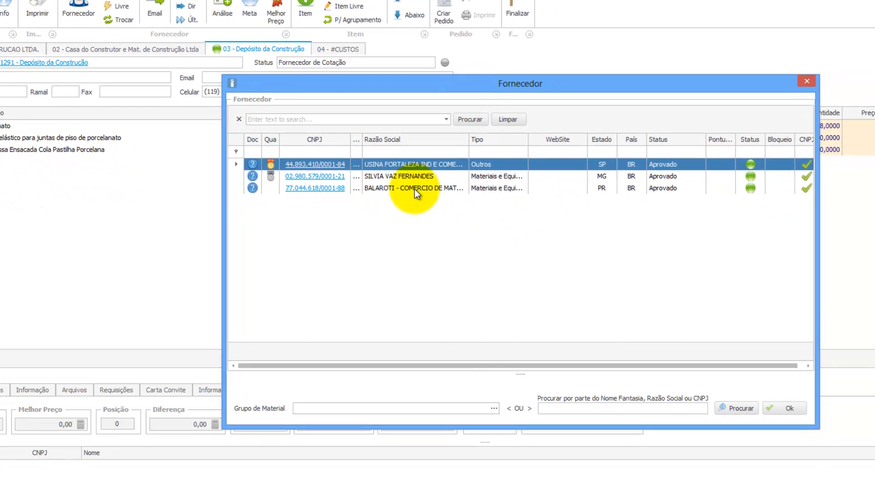
left_click(499, 254)
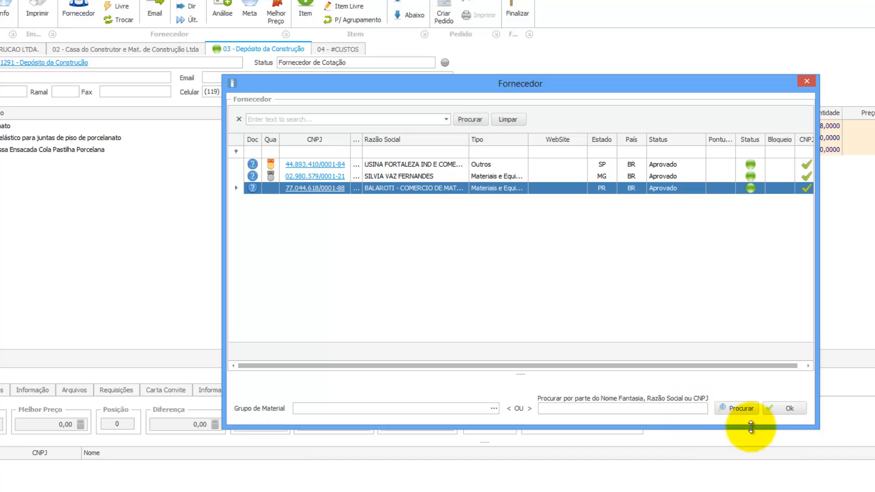
left_click(780, 409)
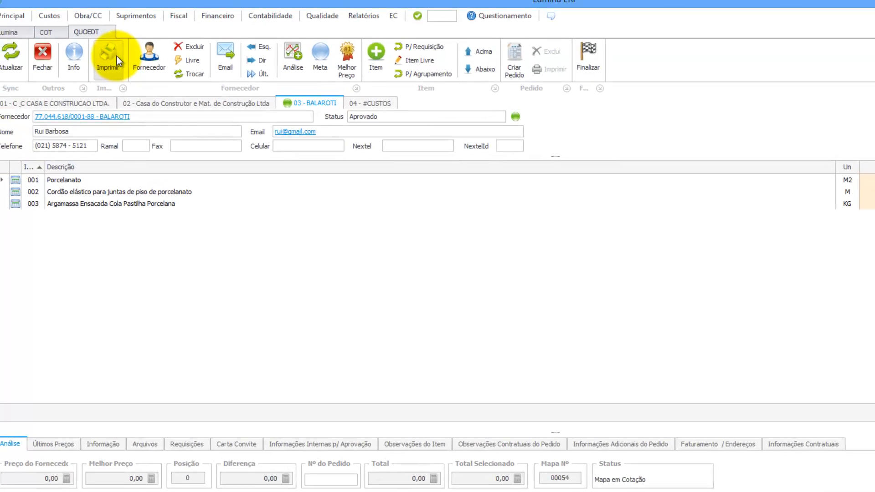
left_click(117, 57)
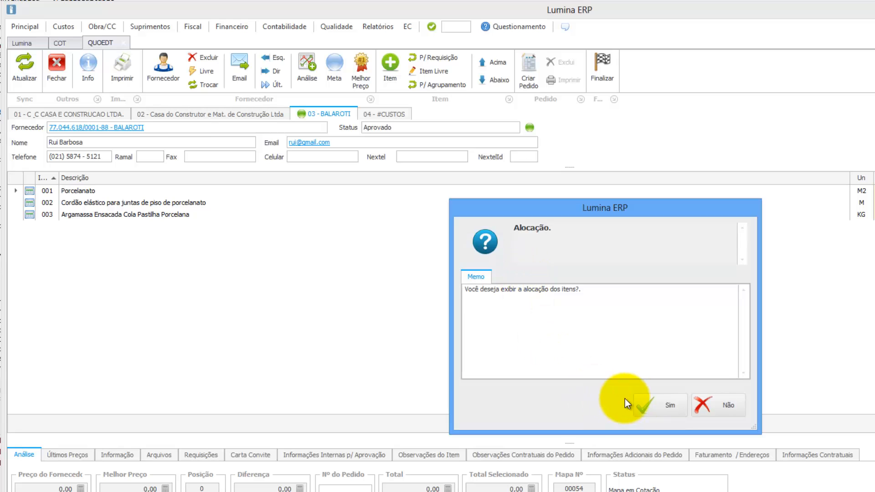
left_click(650, 404)
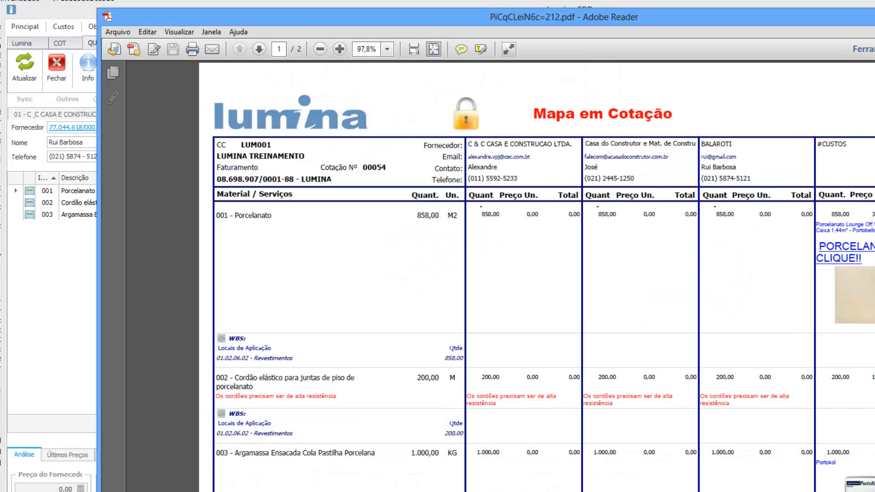
key("alt+F4")
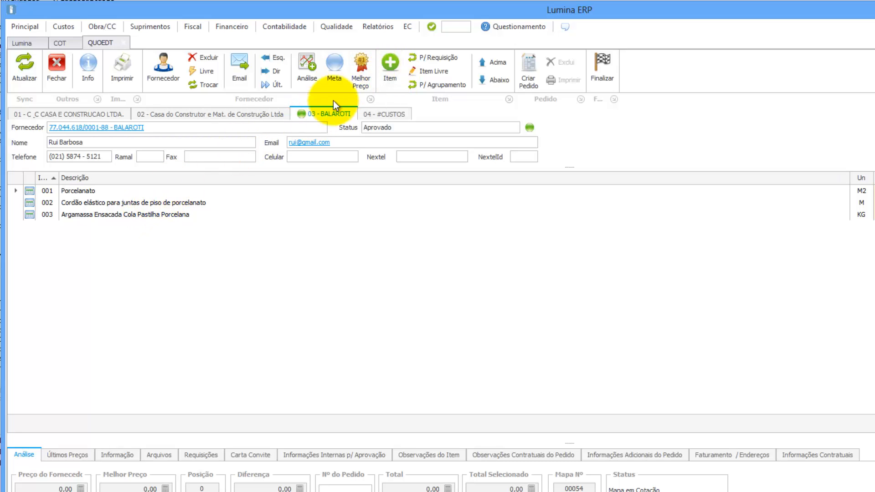
Add item Espaçador p/ revestimento cerâmico, found by searching 'espa', with quantity 3.000 PÇ.
left_click(390, 71)
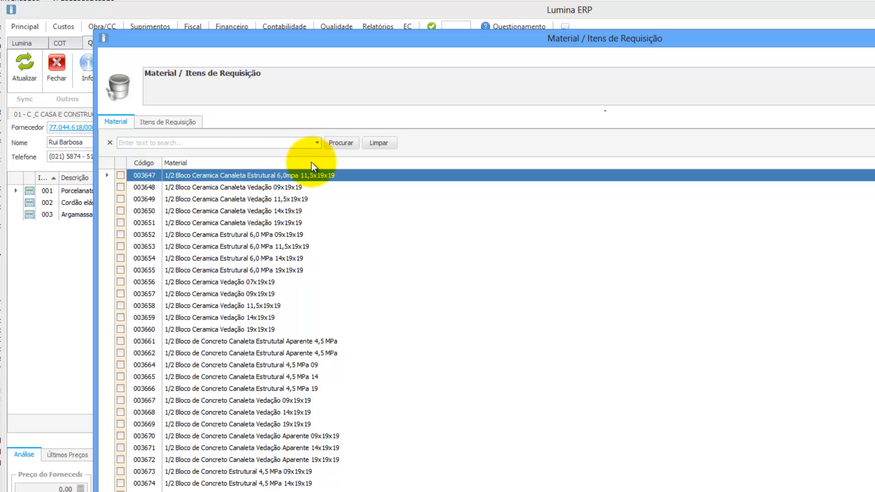
left_click(243, 143)
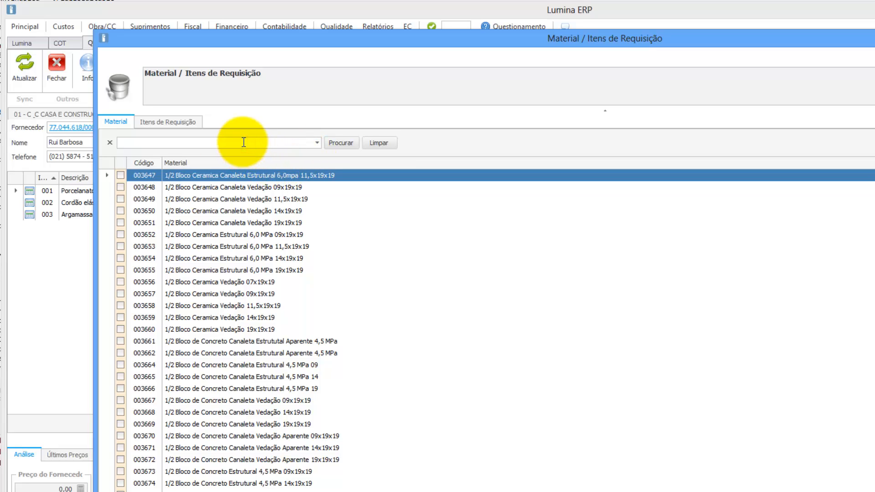
type("espa")
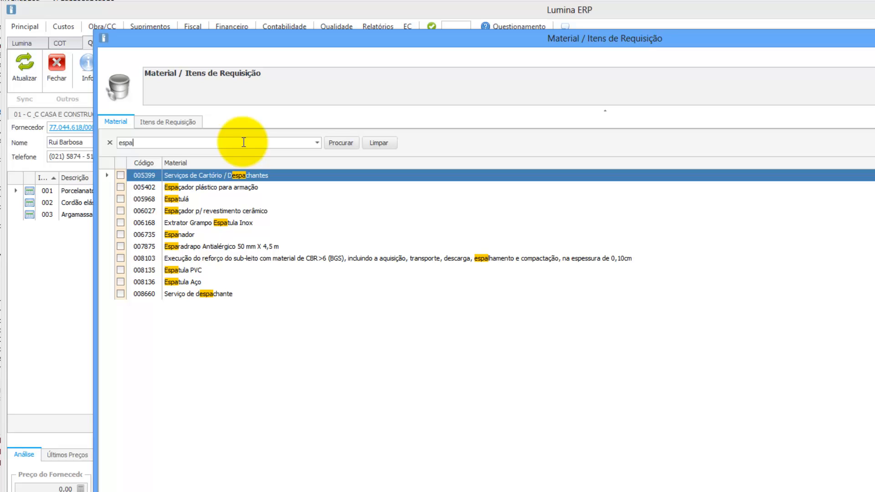
left_click(120, 210)
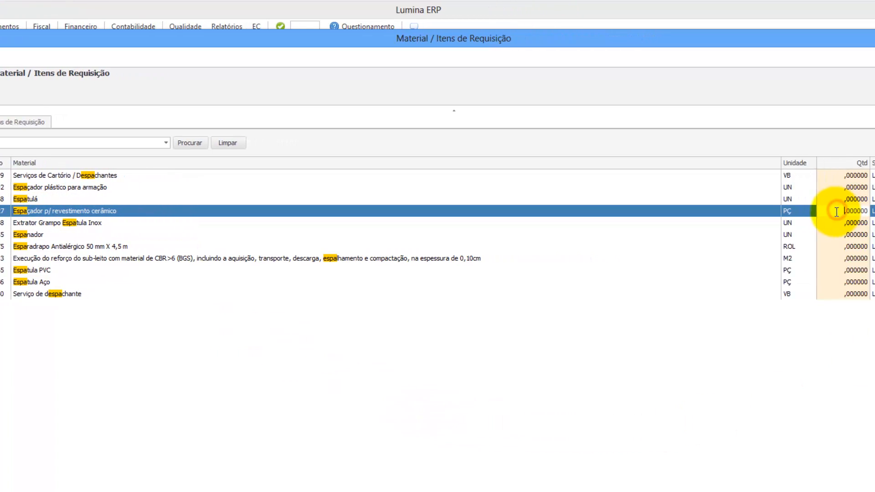
left_click(780, 211)
type("3.00")
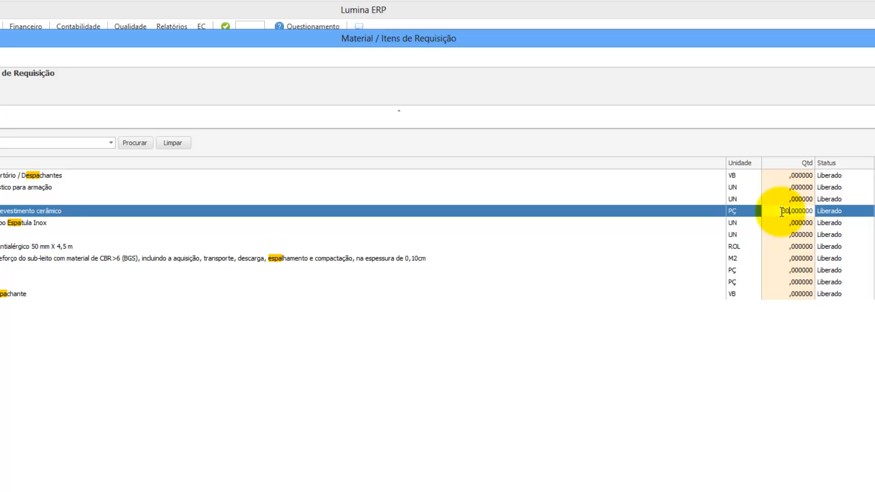
type("0")
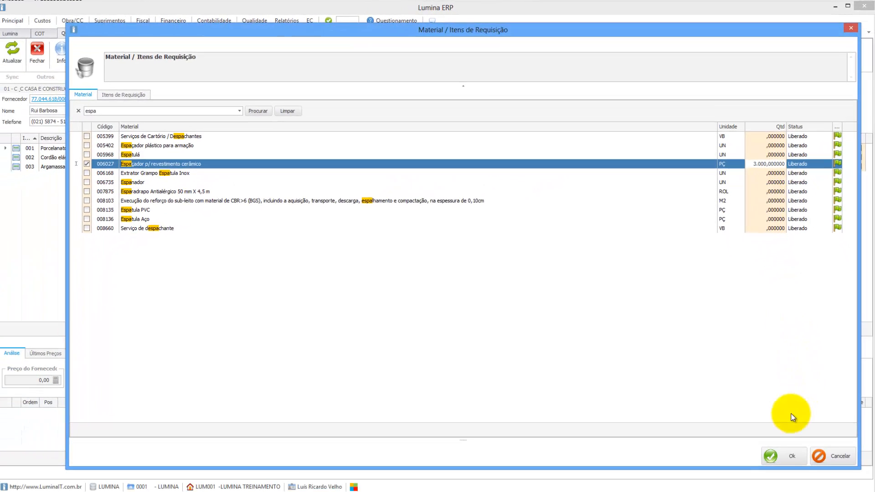
left_click(780, 451)
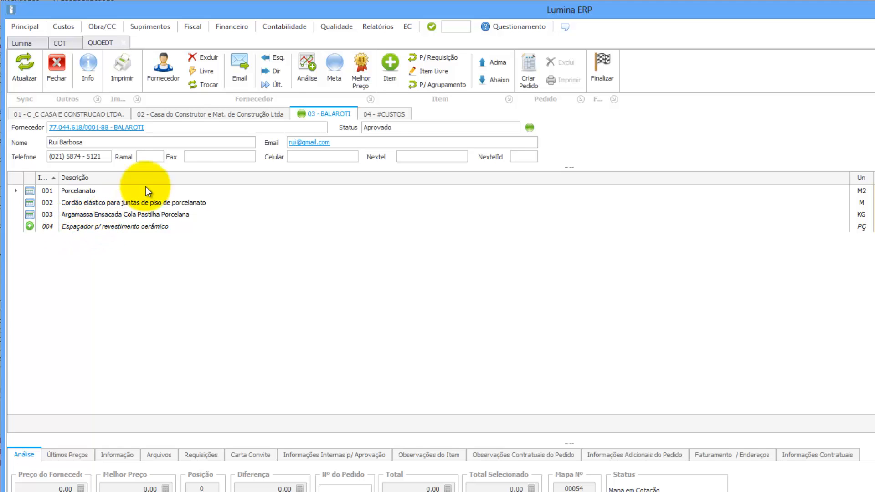
left_click(387, 114)
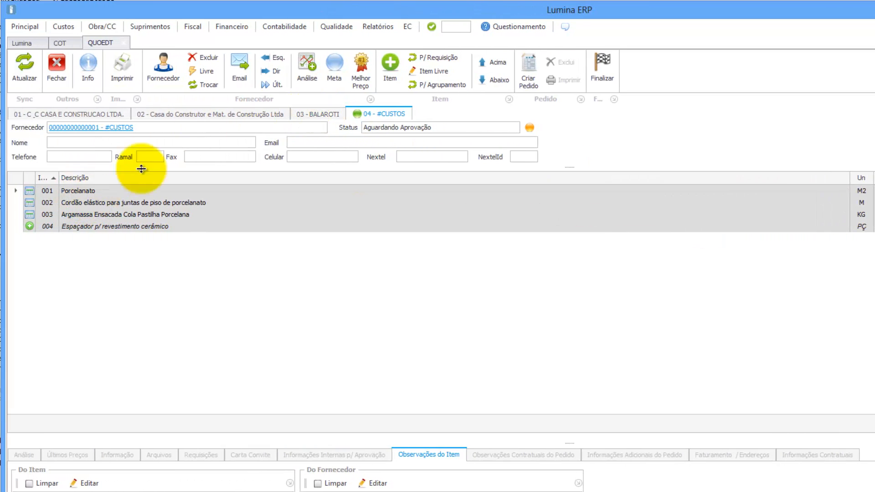
left_click(318, 113)
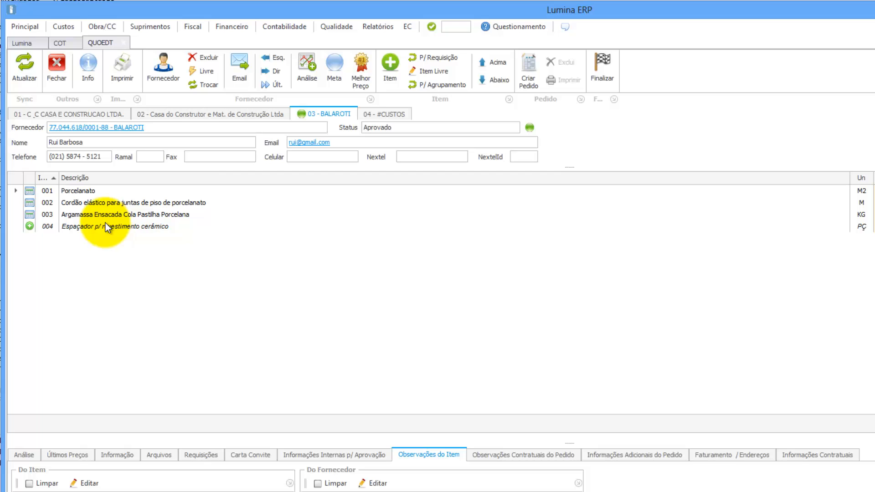
left_click(390, 67)
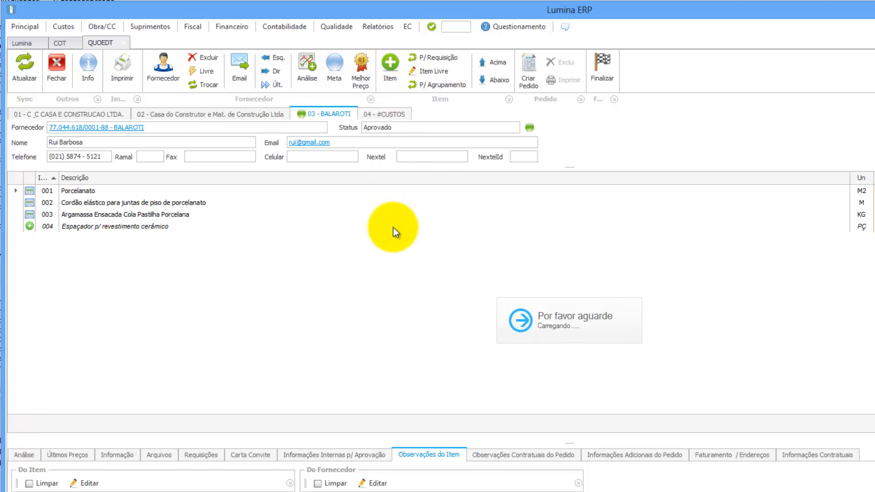
left_click(171, 123)
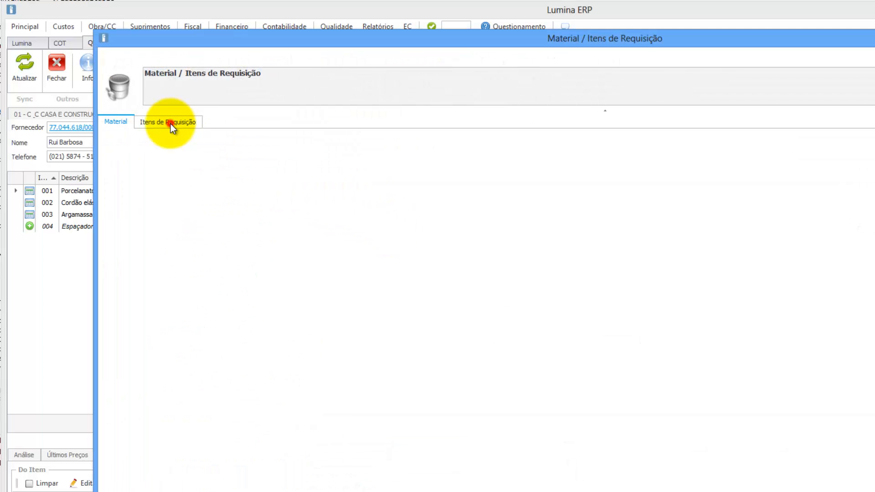
left_click(117, 122)
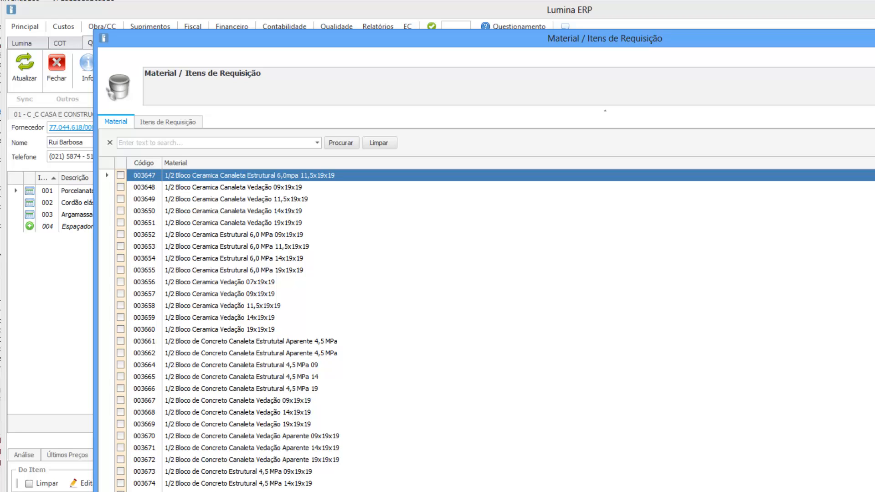
key("Escape")
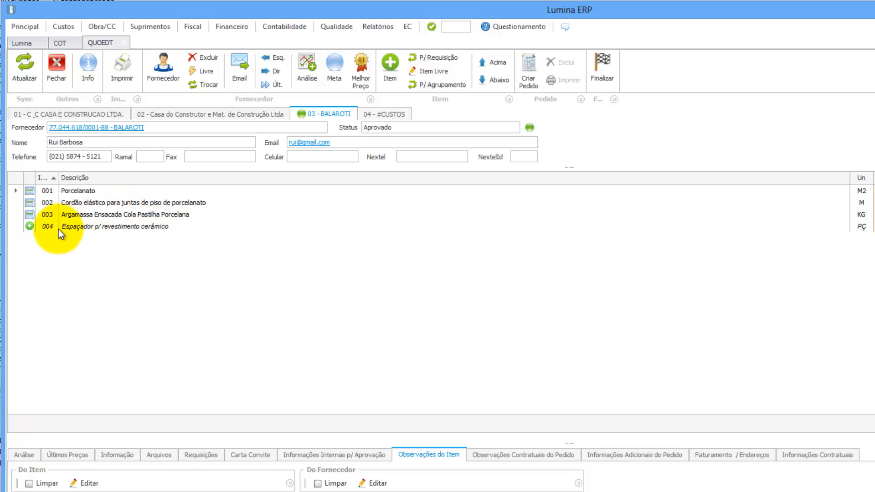
left_click(382, 114)
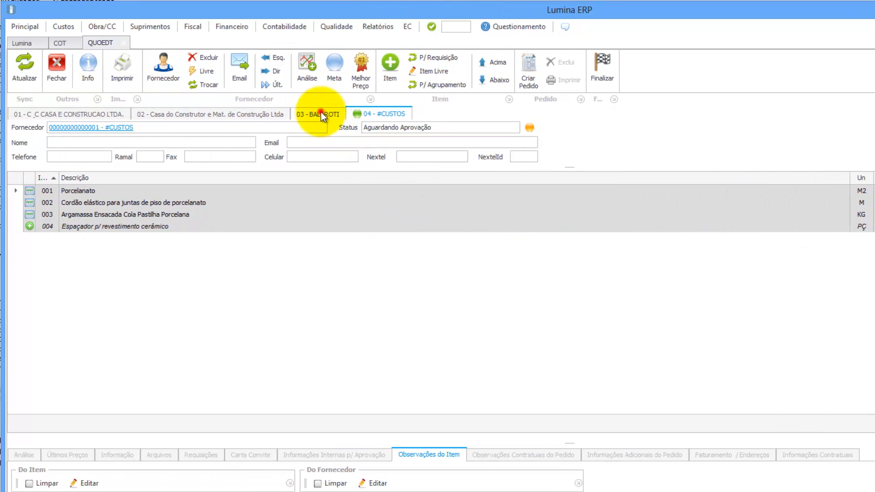
left_click(321, 113)
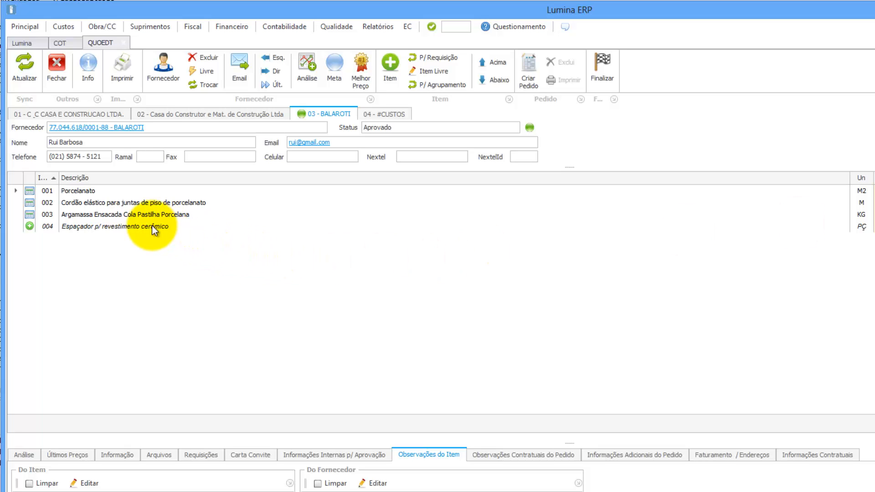
left_click(391, 65)
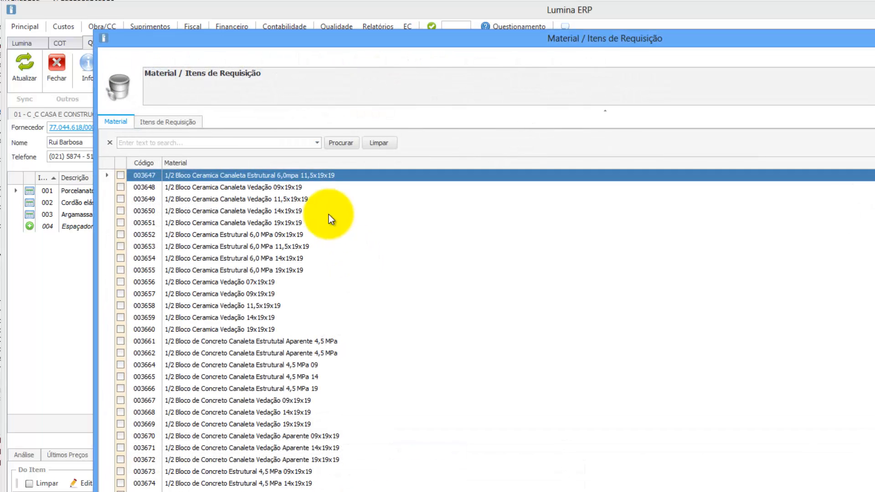
left_click(179, 122)
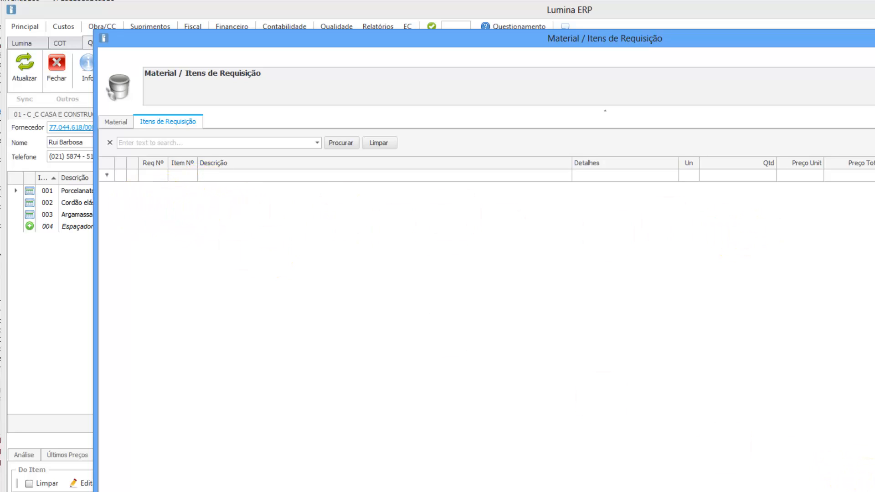
key("Escape")
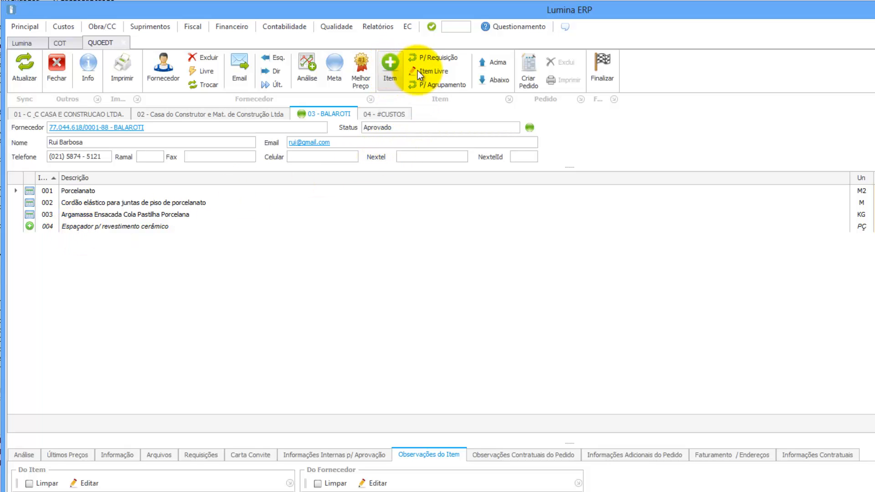
Start a free item described 'Limpador de rejunte para porcelanato' with unit UN.
left_click(431, 73)
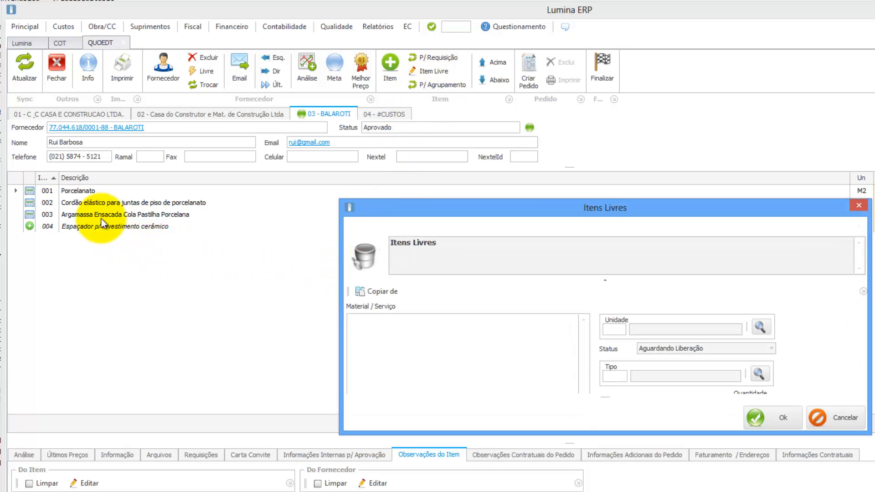
left_click(383, 321)
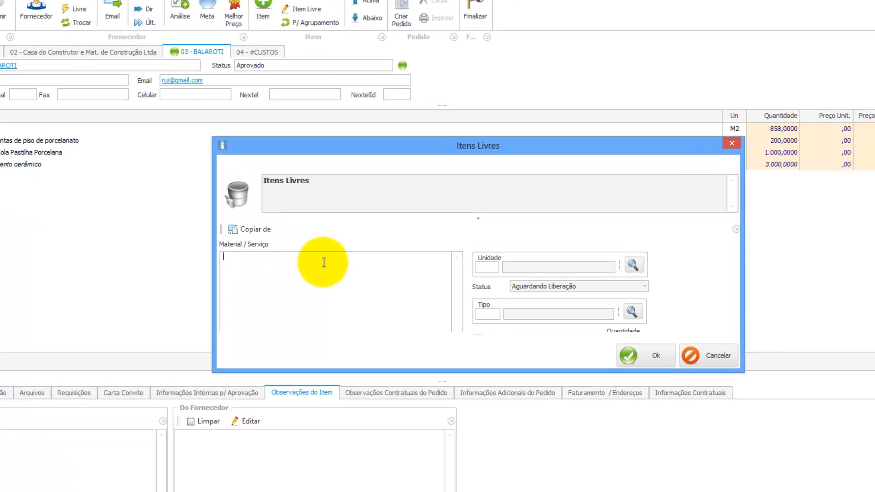
type("Limpador de rejunte para por")
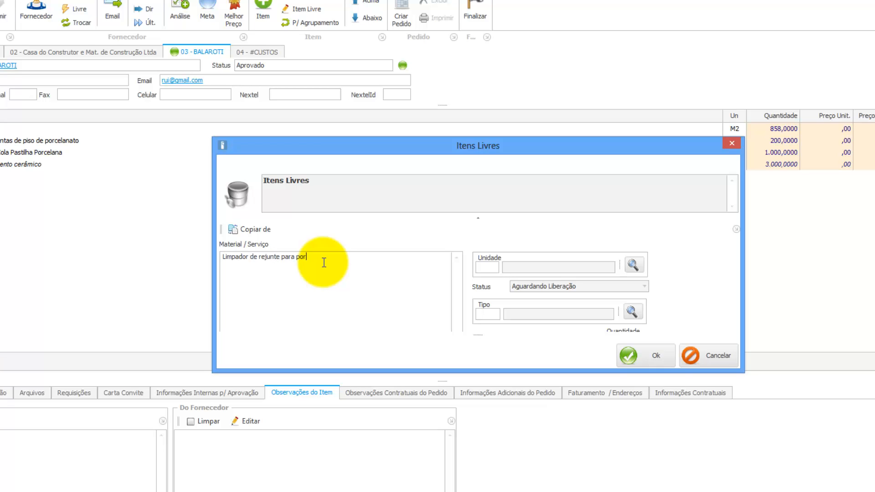
type("celanato")
left_click(488, 268)
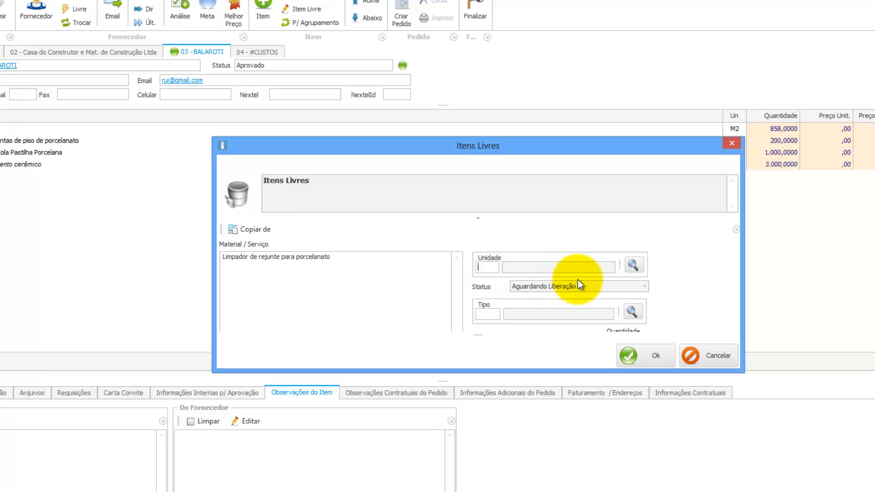
type("un")
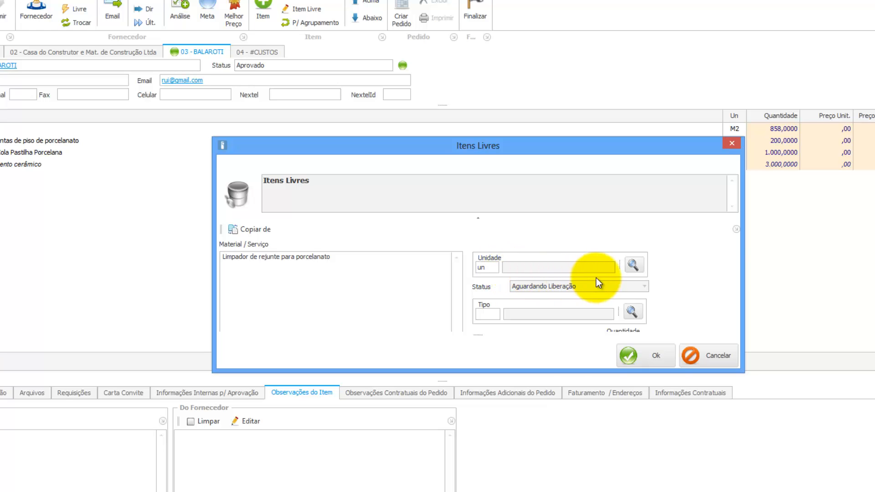
key("Tab")
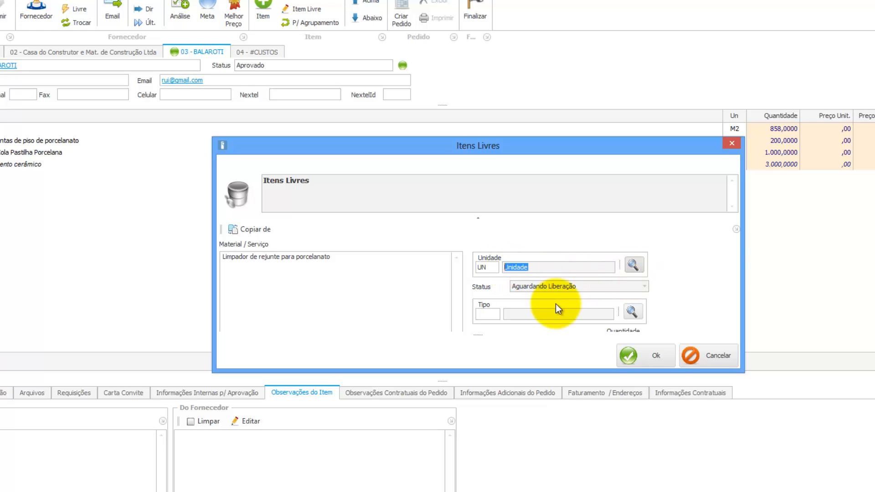
Set the free item's type to Materiais Ligados à Produção and quantity 10, then save it.
left_click(483, 313)
left_click(632, 312)
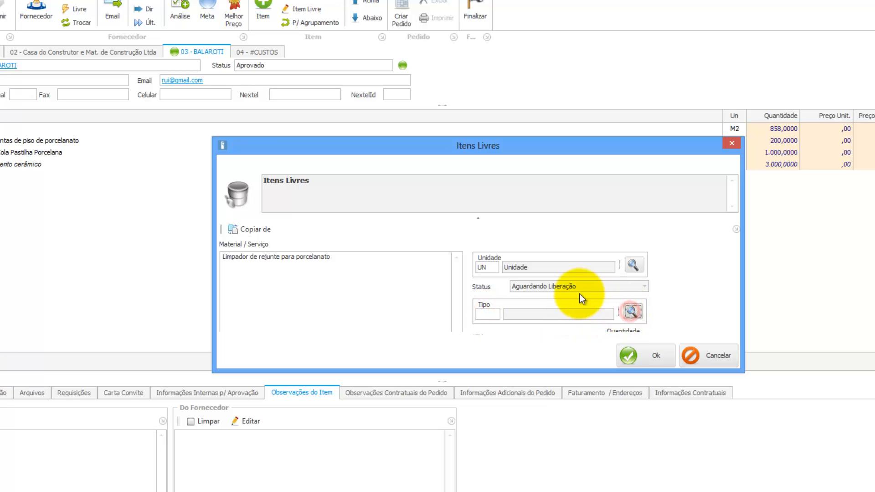
left_click(260, 141)
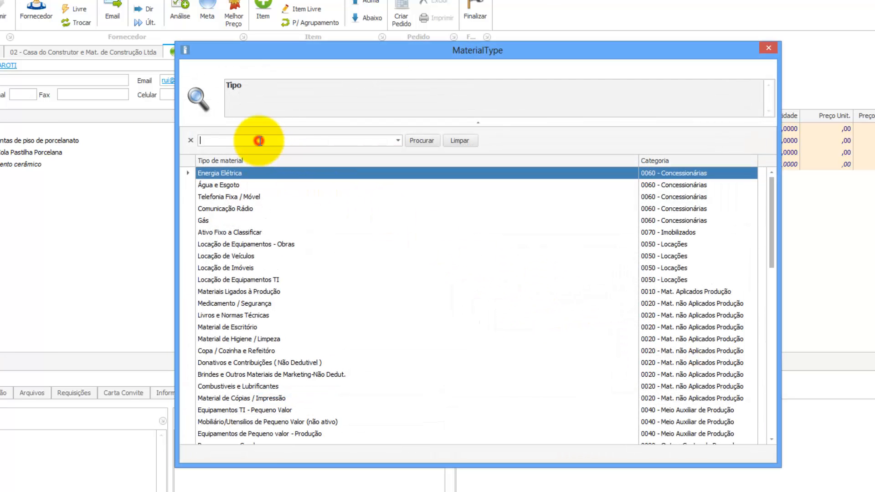
type("produ")
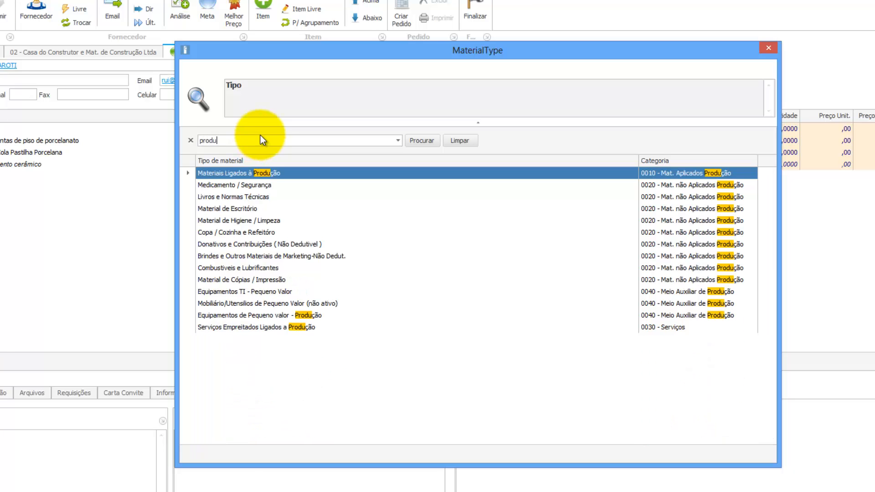
double_click(215, 173)
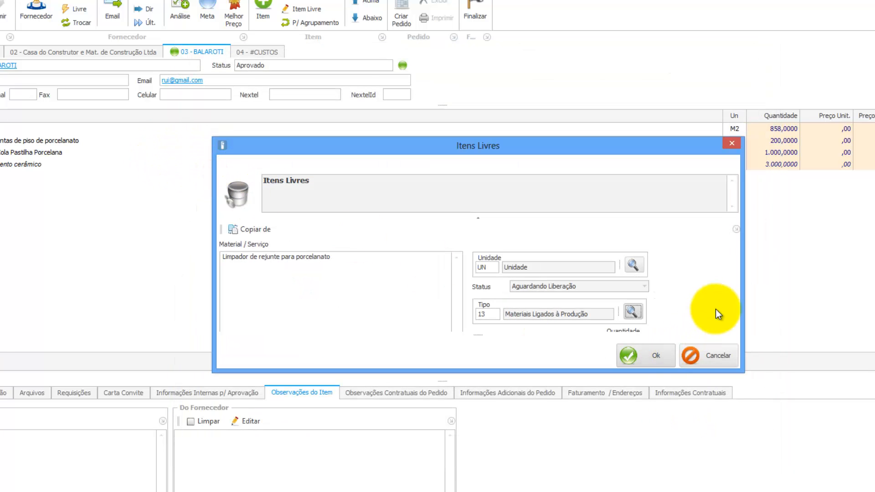
left_click_drag(610, 372, 609, 400)
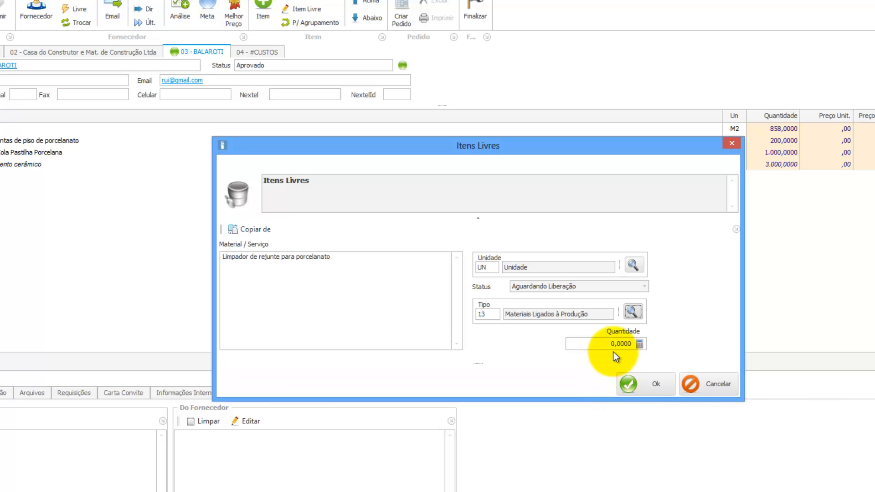
left_click(623, 342)
double_click(623, 342)
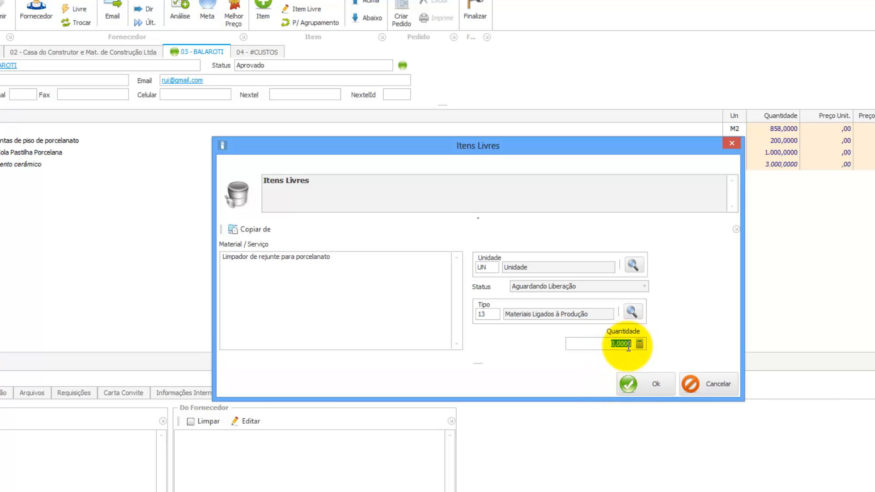
type("10")
left_click(641, 387)
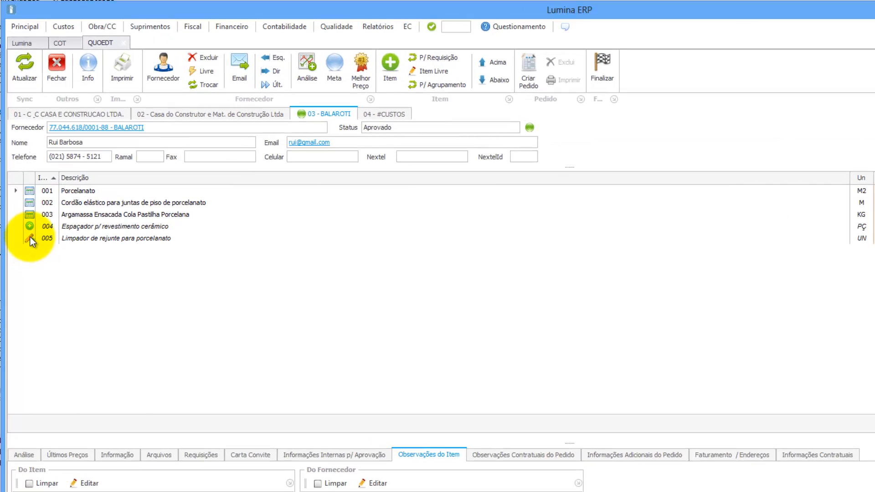
left_click(386, 115)
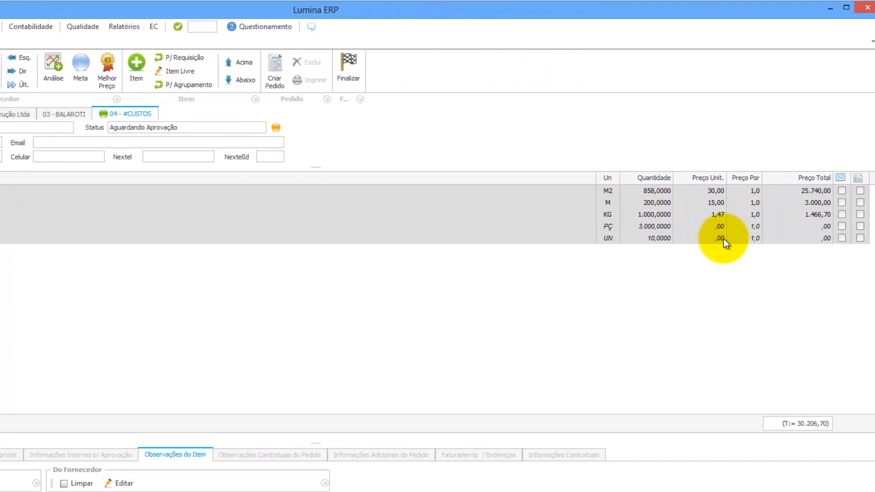
left_click(50, 114)
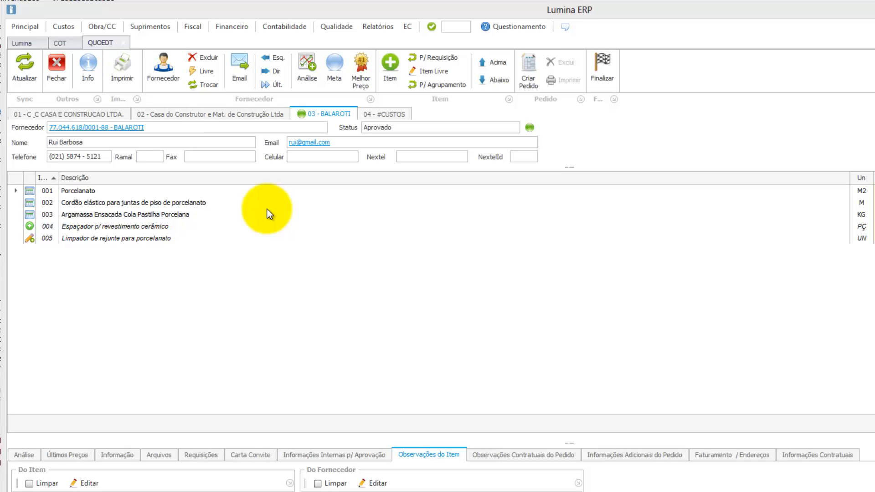
left_click(141, 204)
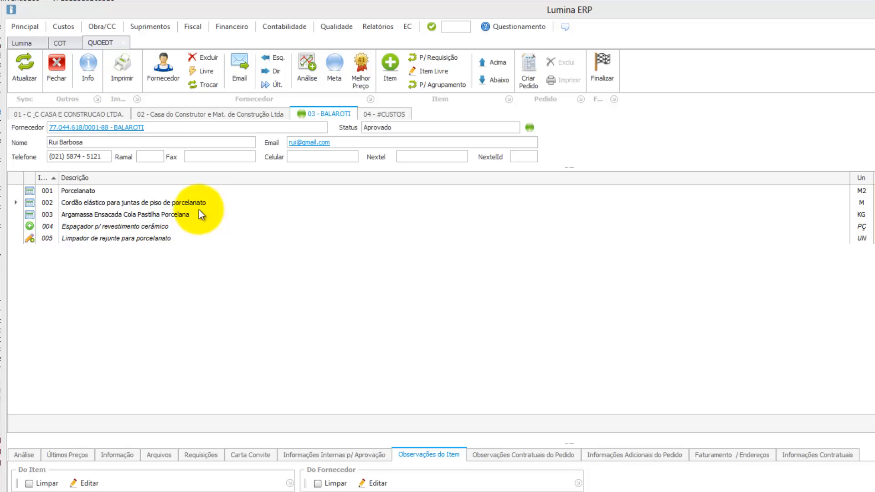
Return item 002 Cordão elástico from the C&C supplier's list to grouping.
left_click(182, 204)
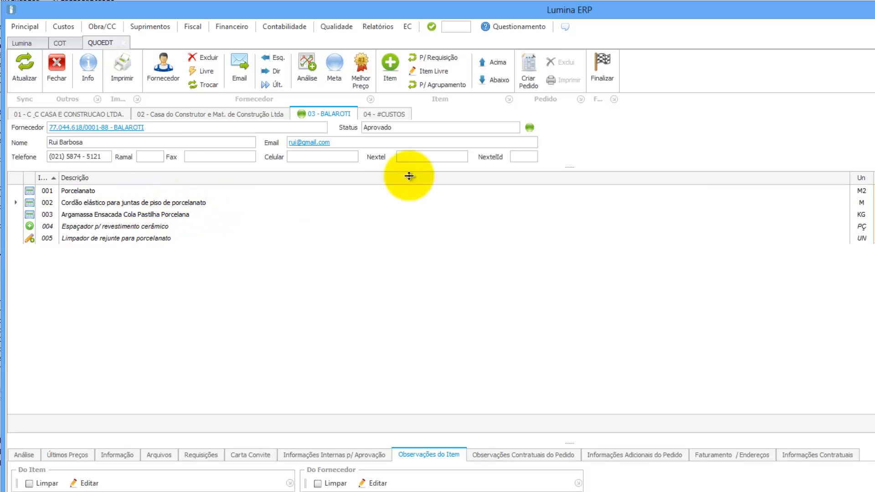
left_click(434, 86)
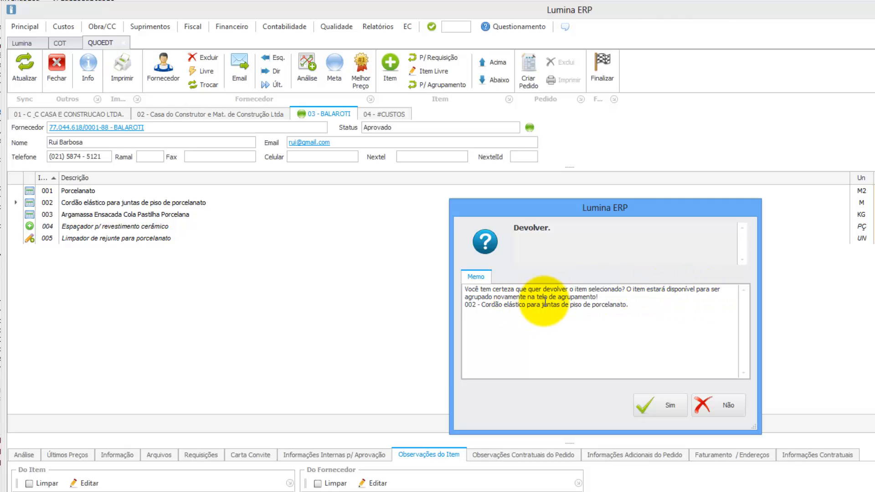
left_click(651, 406)
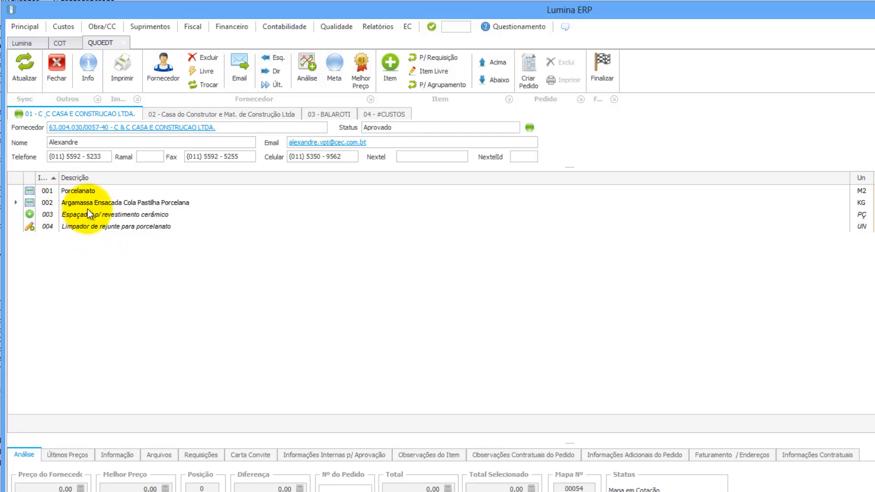
left_click(392, 68)
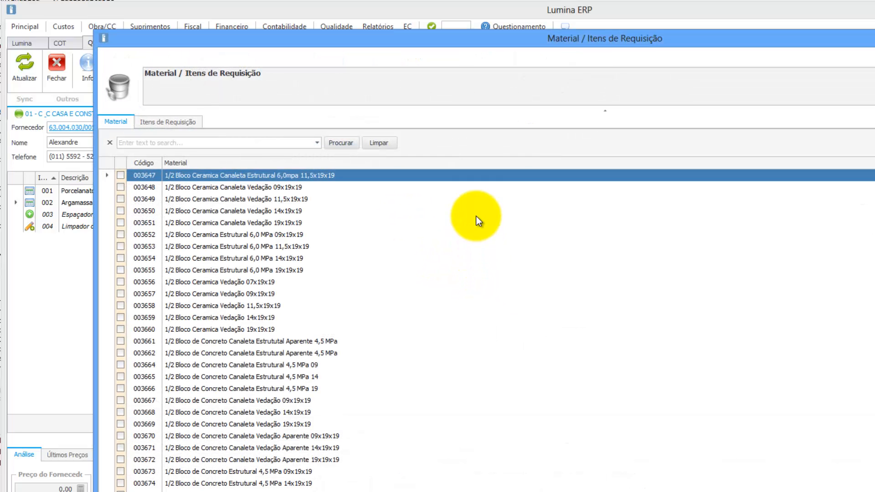
left_click(180, 123)
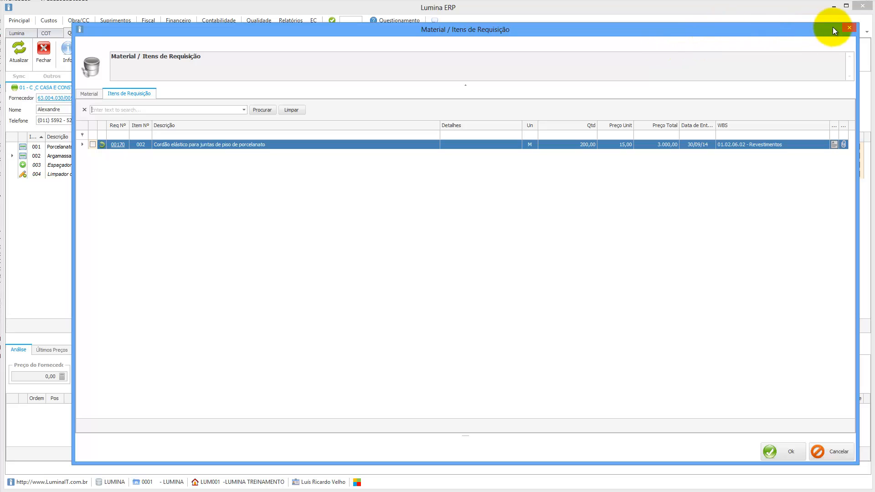
left_click(850, 28)
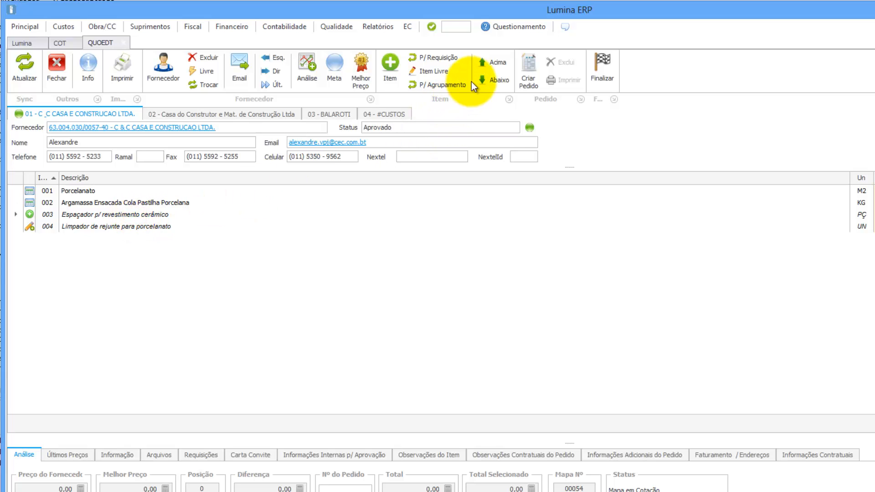
Move Espaçador p/ revestimento cerâmico one row down, below Limpador de rejunte para porcelanato.
left_click(489, 79)
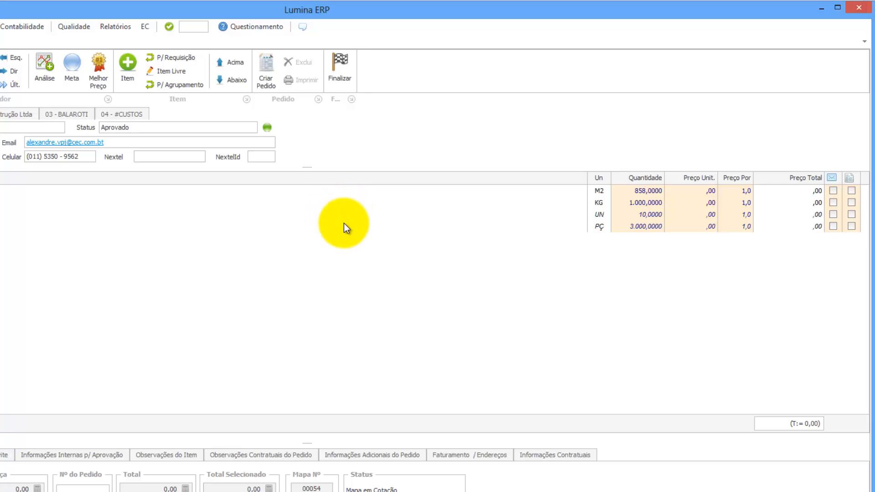
right_click(382, 216)
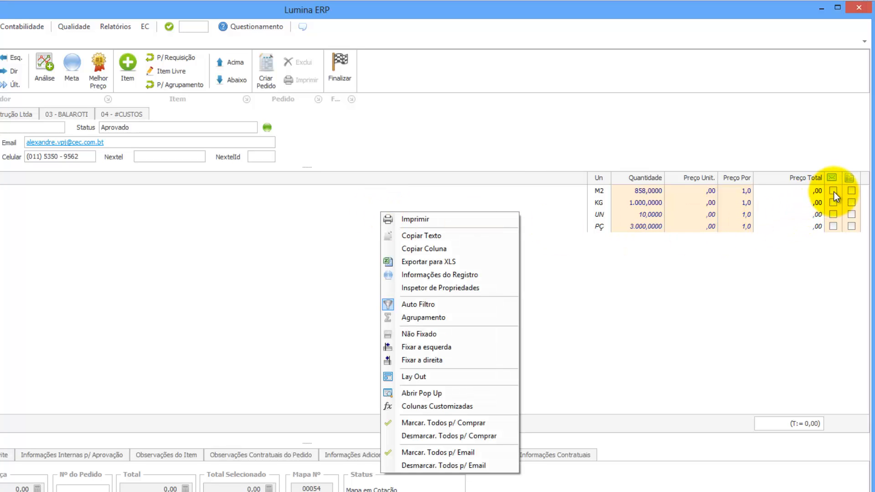
left_click(576, 200)
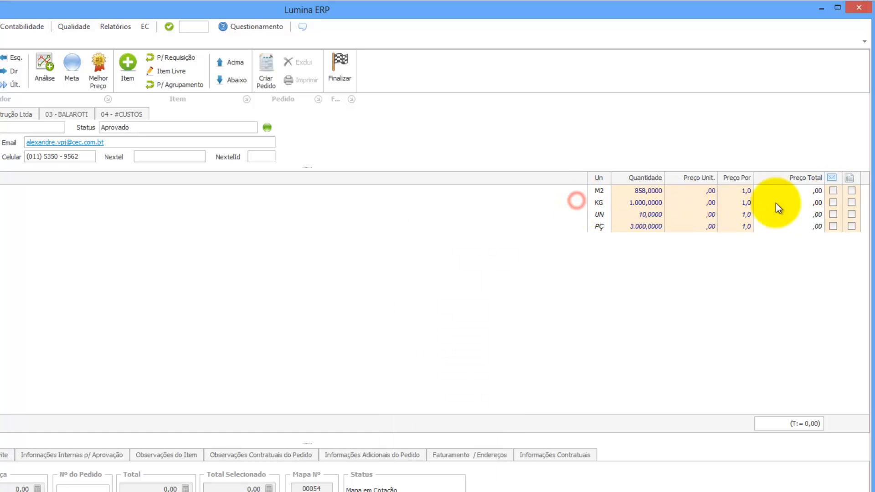
Toggle the spacer row's email mark, then clear all email marks with Desmarcar Todos p/ Email.
left_click(833, 227)
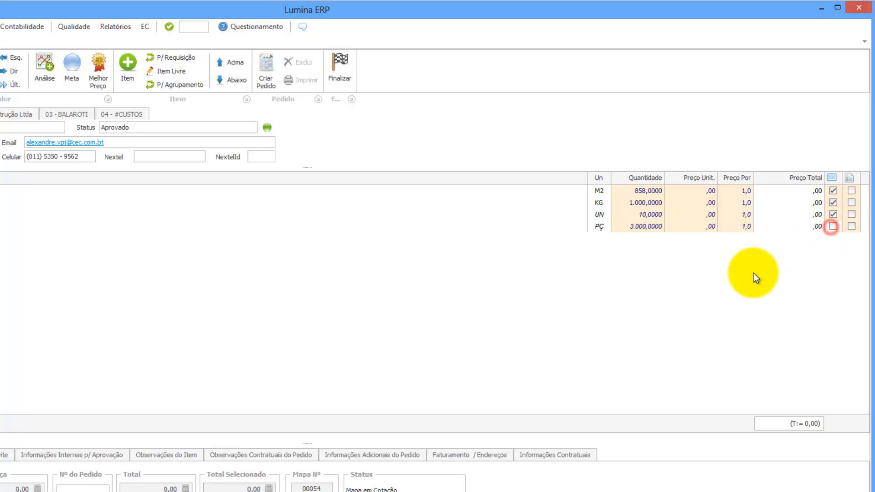
left_click(833, 226)
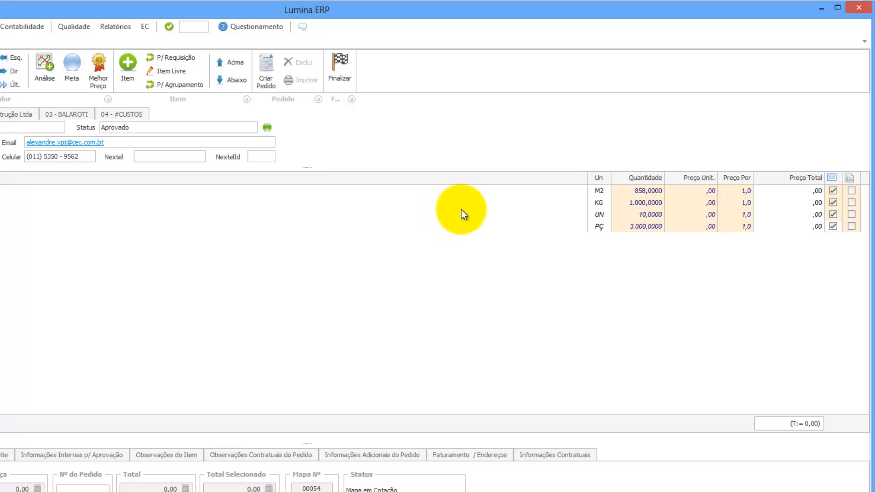
right_click(529, 205)
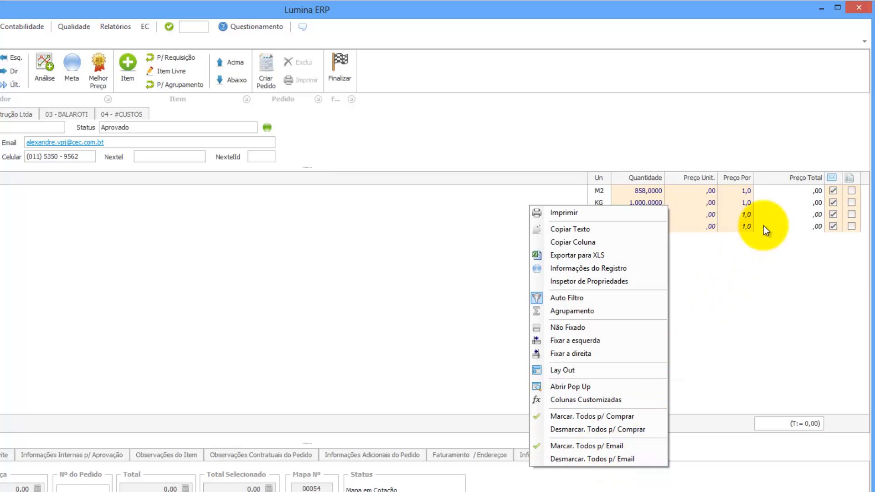
left_click(616, 458)
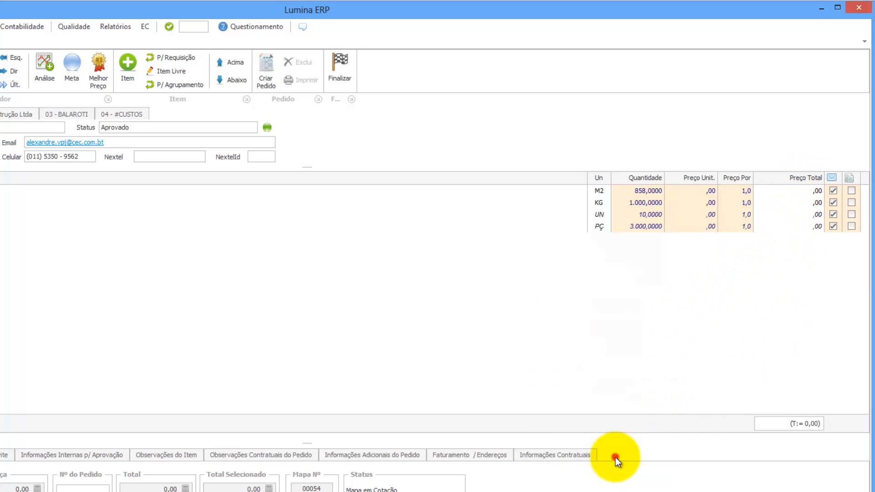
right_click(597, 212)
Start emailing the C & C quotation to the supplier from the Fornecedor Email button.
left_click(678, 456)
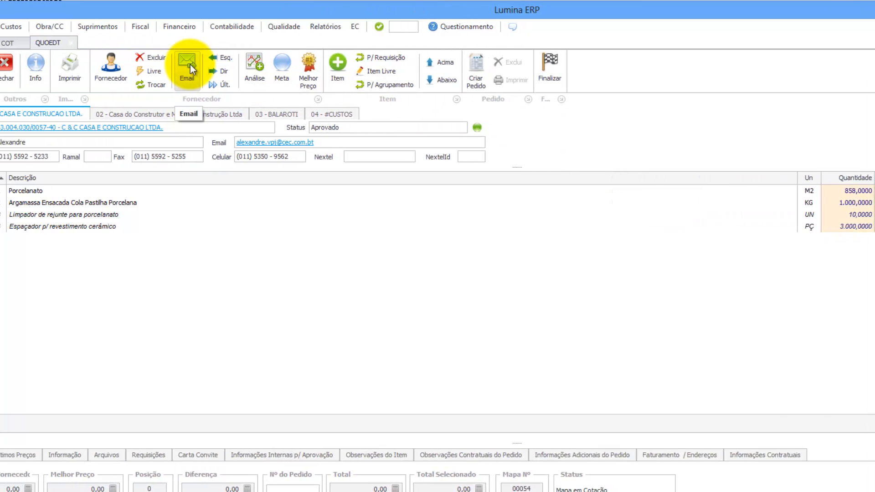
left_click(59, 65)
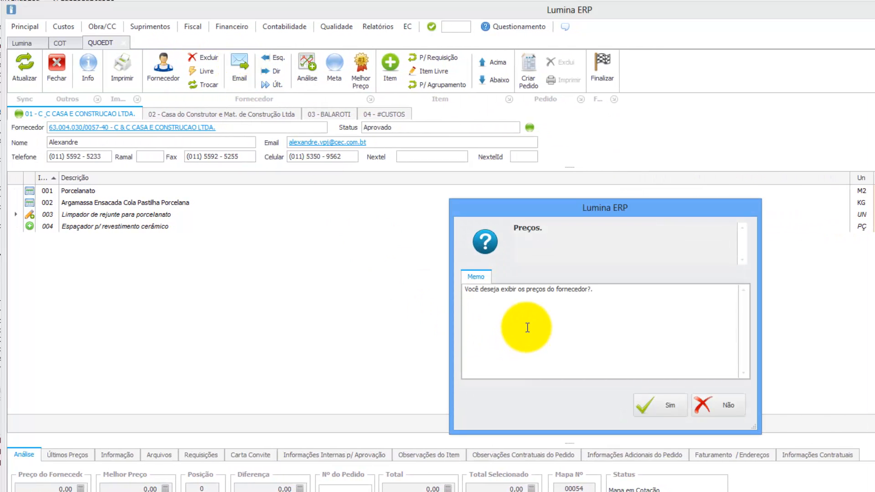
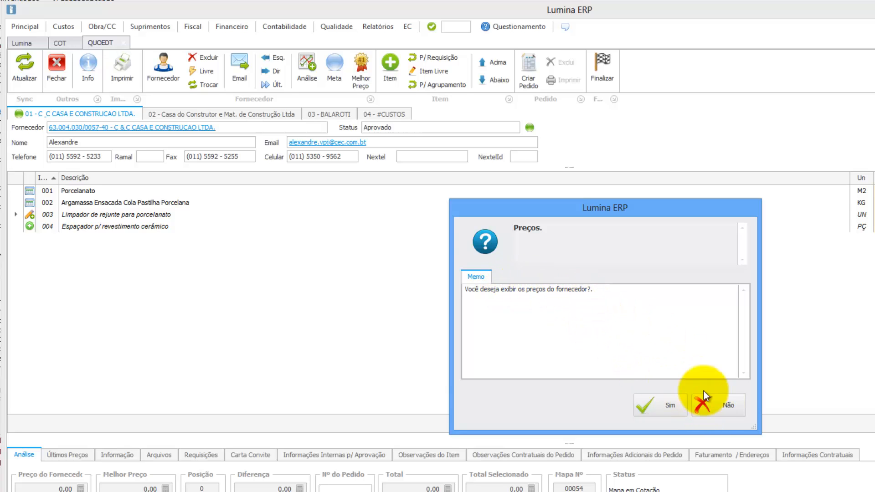
Leave supplier prices out of the quotation e-mail, then select and deselect its body text.
left_click(718, 403)
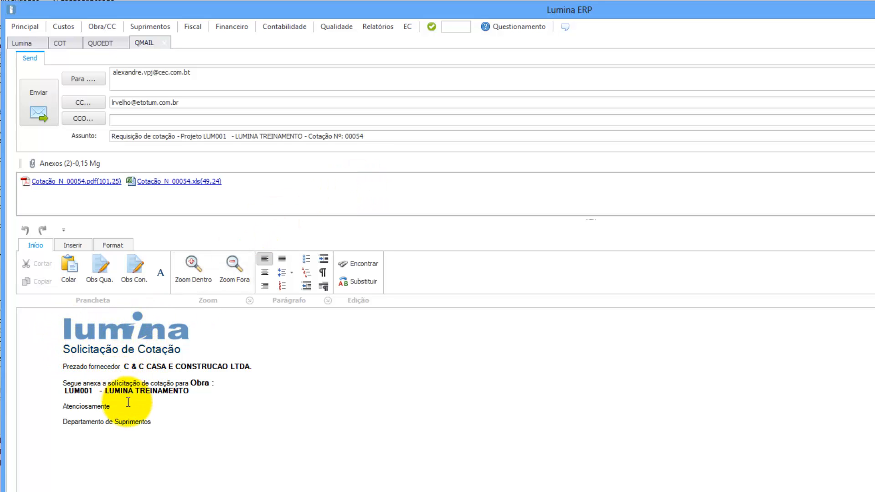
left_click_drag(154, 424, 42, 351)
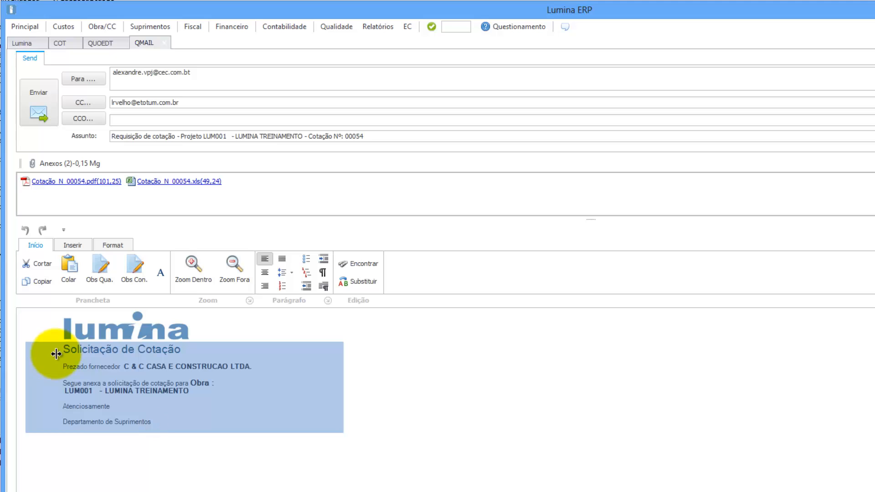
left_click(203, 391)
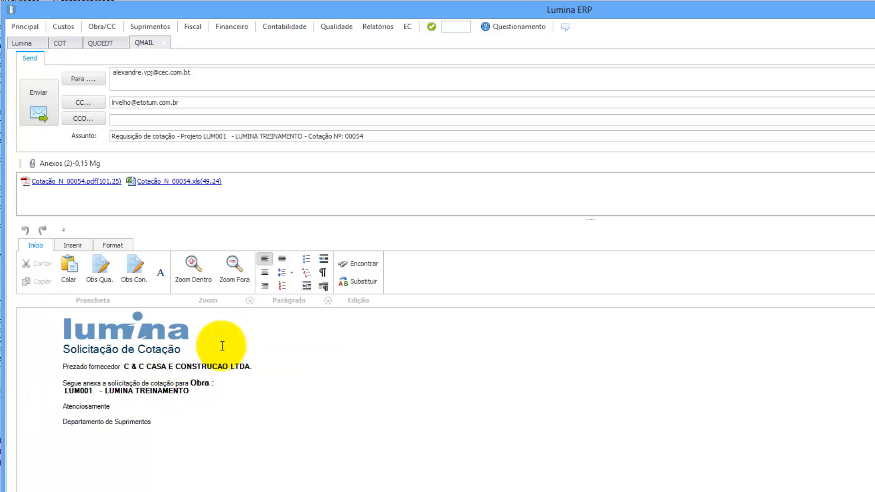
double_click(101, 183)
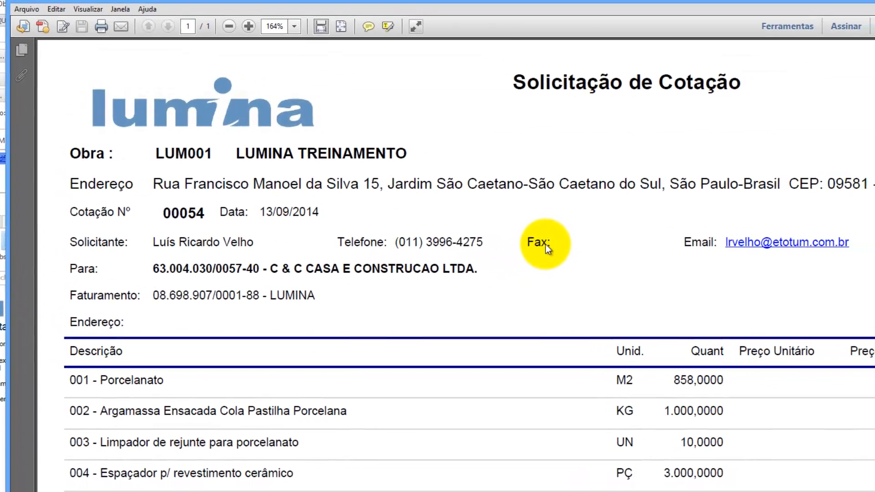
scroll(636, 267, "down", 2)
scroll(512, 236, "down", 5)
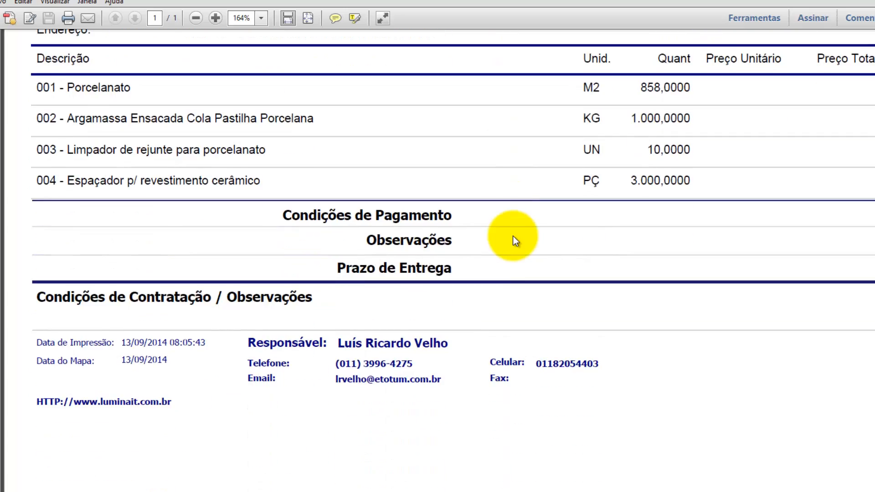
scroll(513, 236, "up", 2)
scroll(513, 236, "up", 3)
scroll(512, 238, "down", 5)
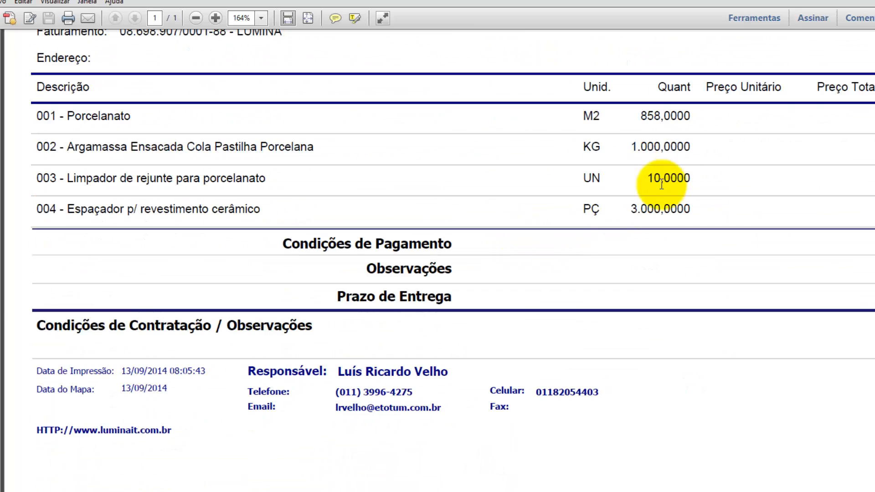
left_click(868, 4)
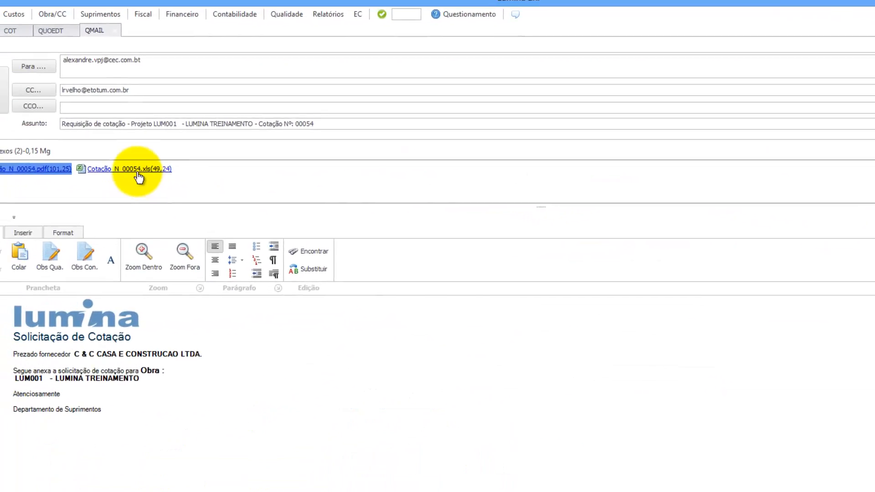
Open the Cotação_N_00054.xls attachment in Excel and check Porcelanato's unit price cell.
double_click(188, 190)
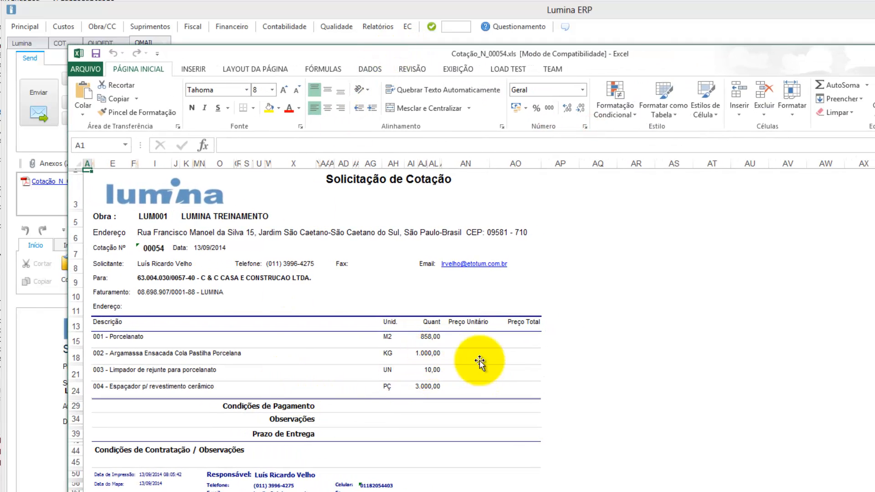
left_click(472, 337)
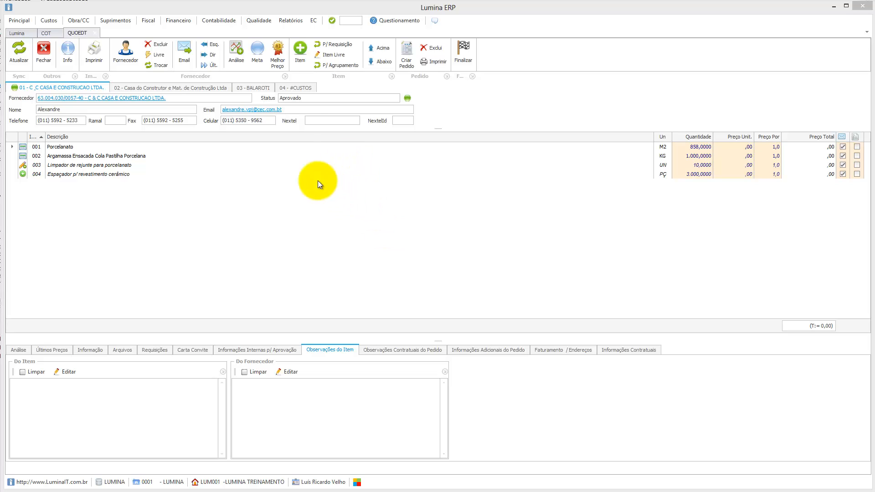
Copy the Porcelanato supplier note from the #CUSTOS quotation, then return to #CUSTOS via supplier 01.
left_click(294, 89)
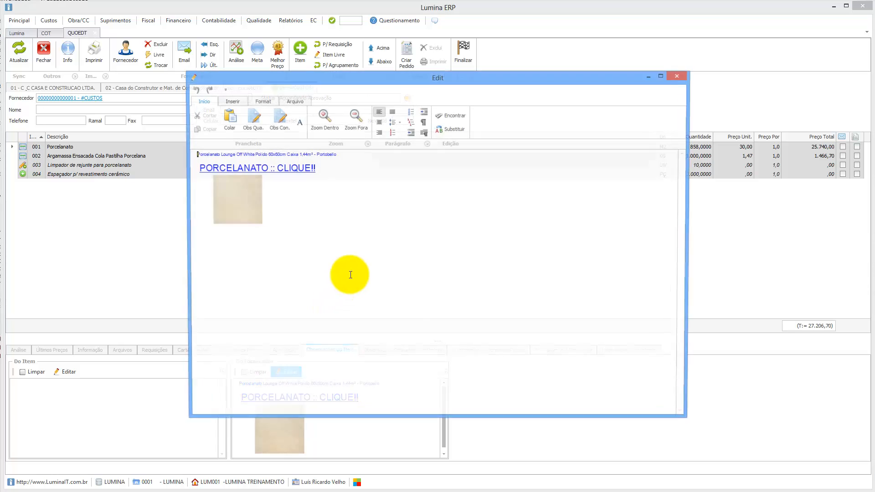
left_click_drag(278, 228, 186, 156)
key("ctrl+c")
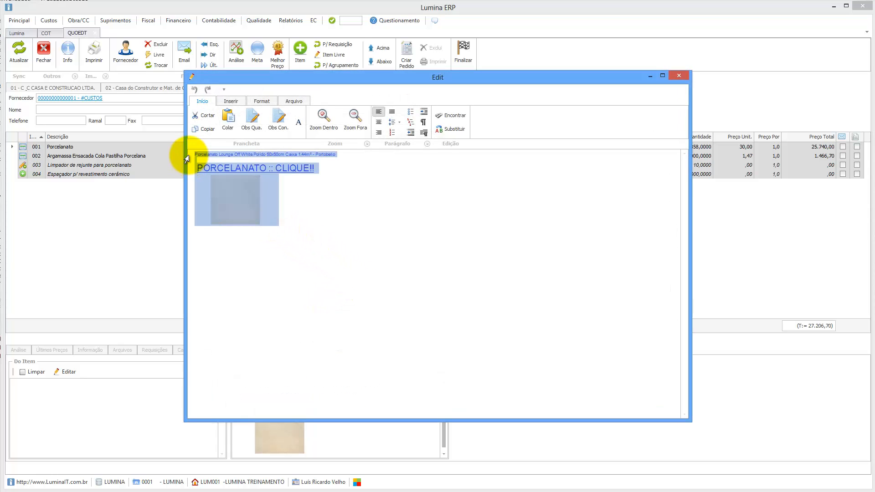
left_click(680, 76)
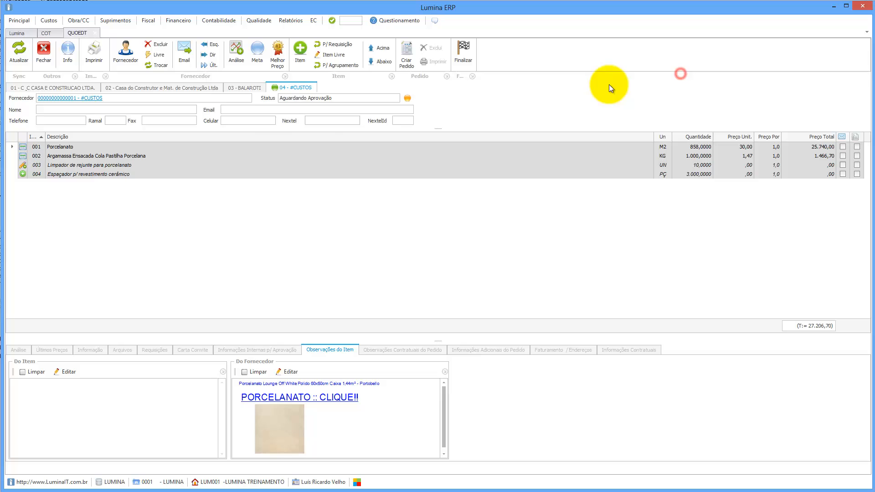
left_click(67, 88)
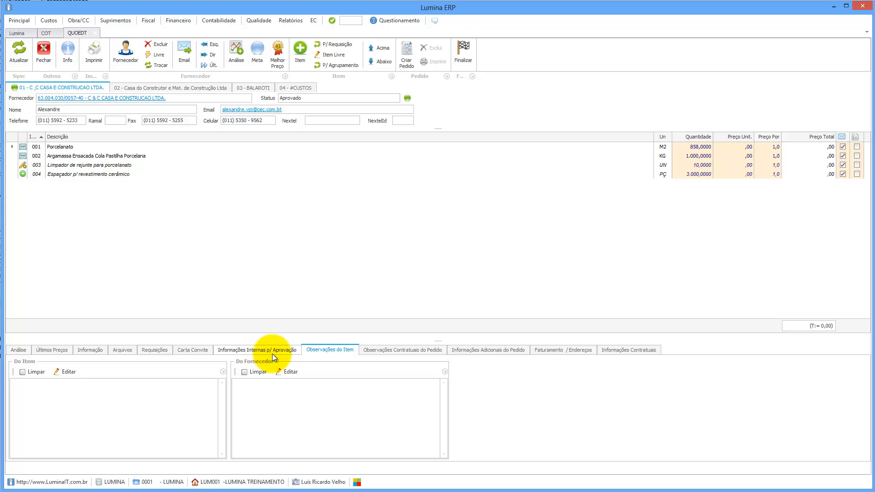
left_click(295, 89)
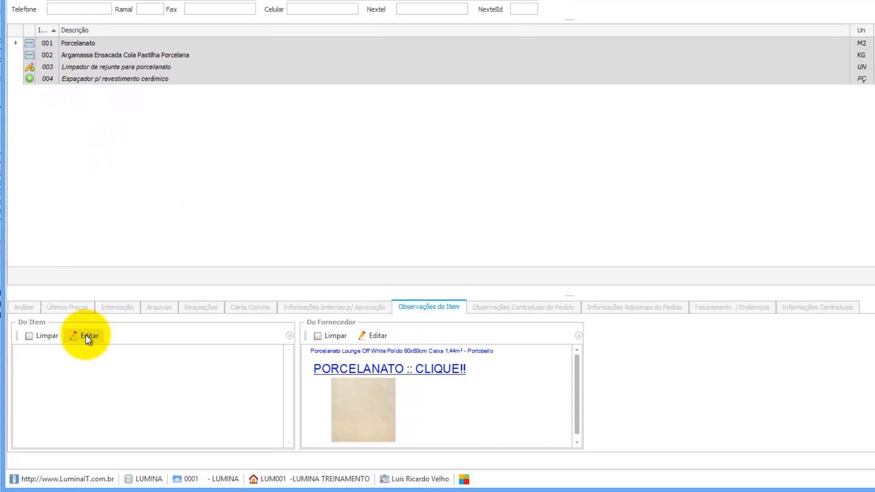
Paste the supplier note into Porcelanato's item note, then copy Argamassa's Portokol supplier note.
left_click(68, 373)
key("ctrl+v")
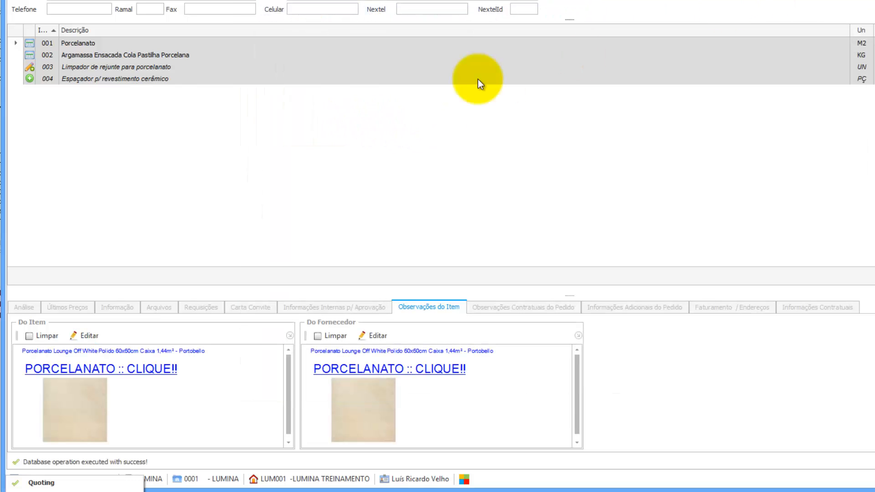
left_click(92, 54)
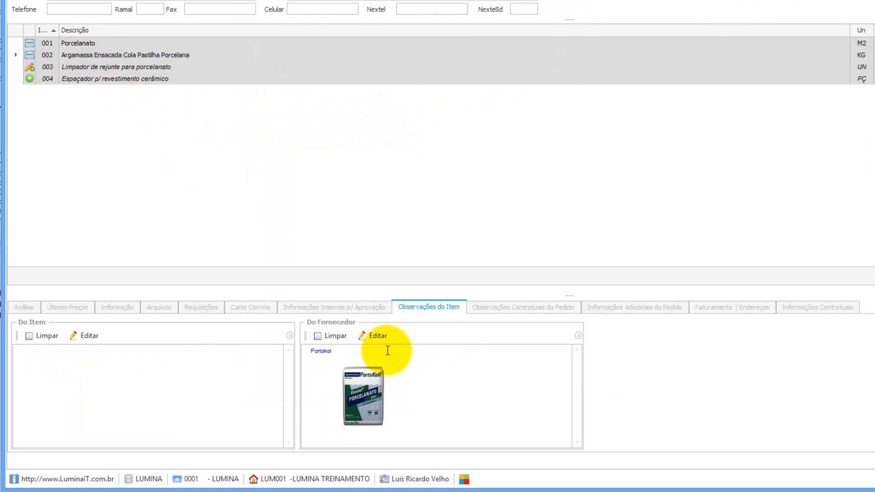
left_click(377, 336)
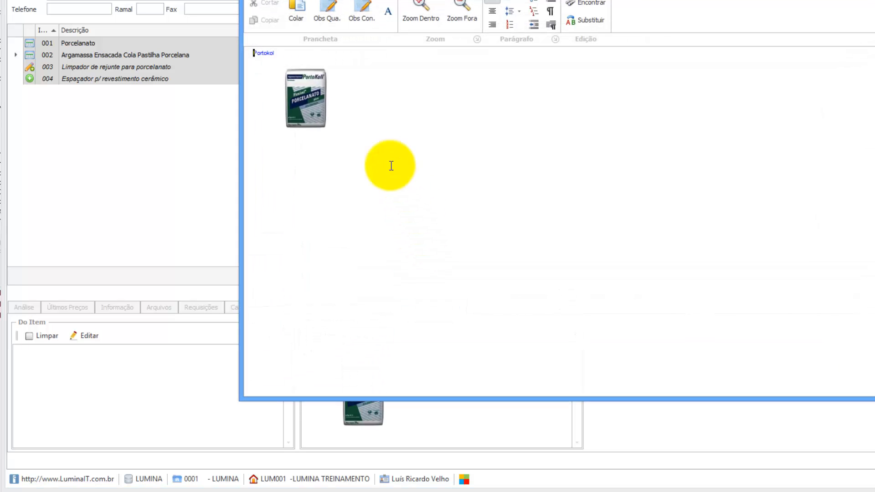
left_click_drag(369, 149, 339, 125)
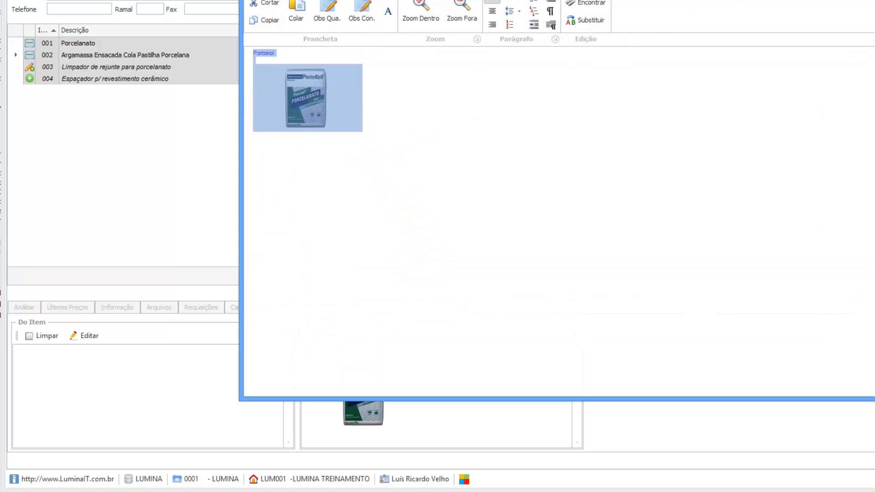
key("Escape")
Paste the Portokol note and image into item 002 Argamassa's own note.
left_click(55, 367)
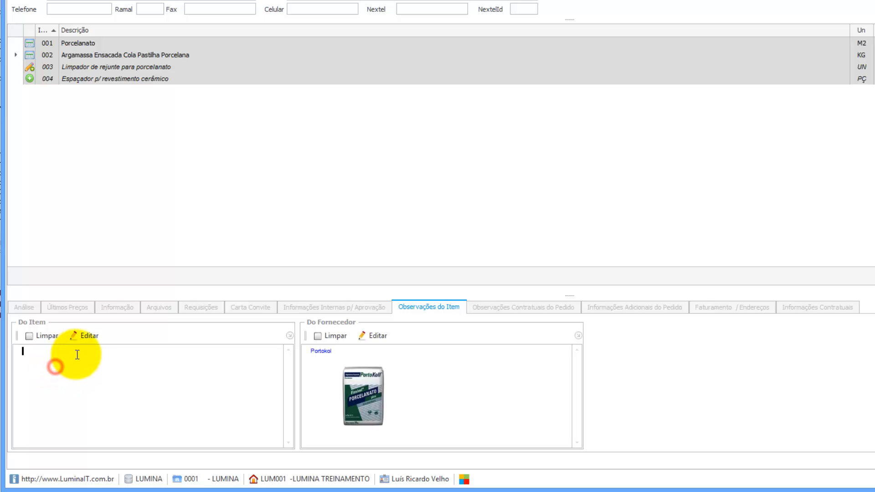
left_click(82, 341)
left_click(453, 108)
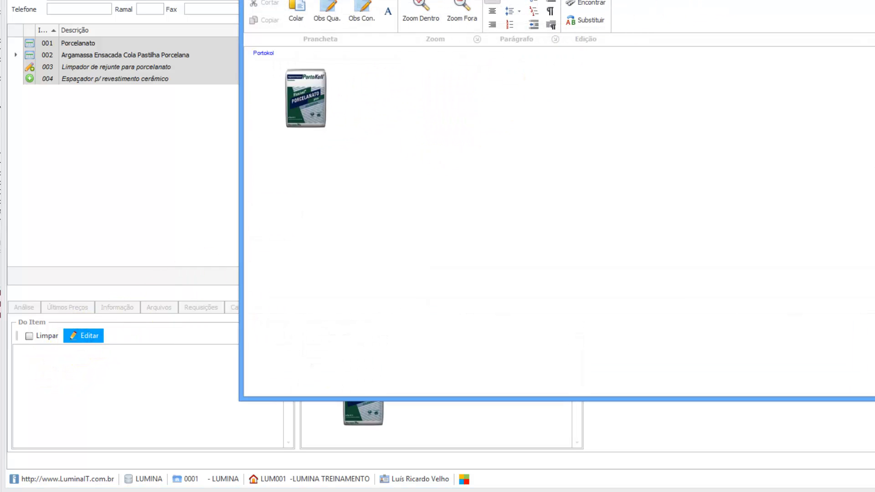
key("Escape")
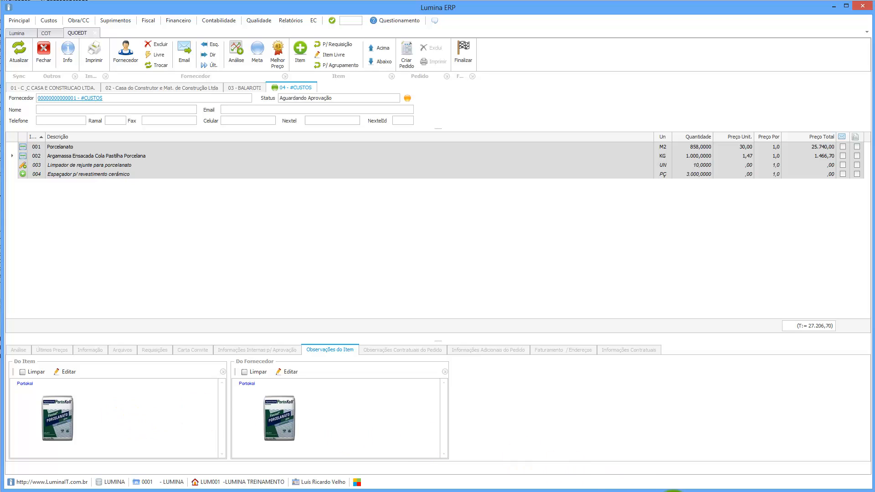
Print the Mapa em Cotação with item allocation, close the PDF, and clear item 002's supplier note.
left_click(93, 51)
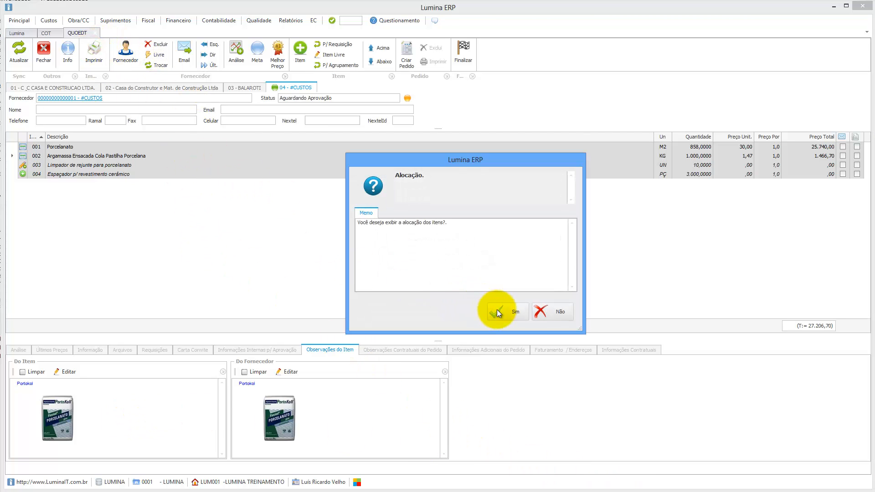
left_click(498, 311)
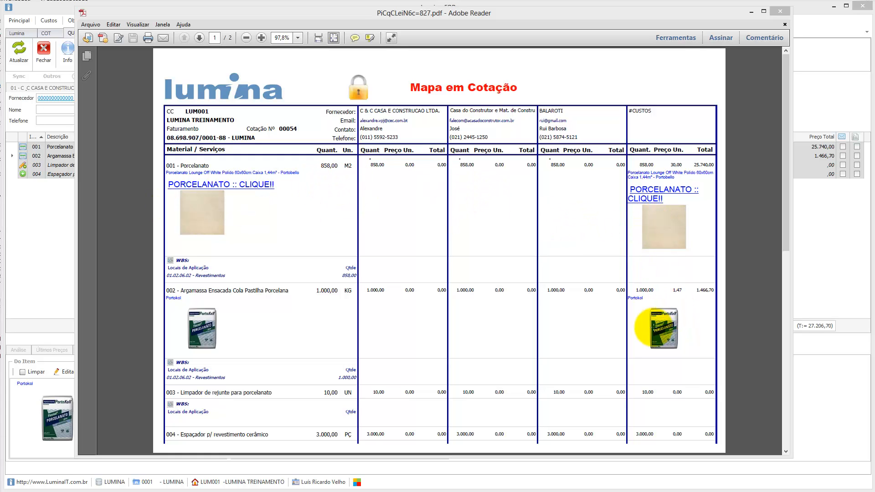
left_click(780, 13)
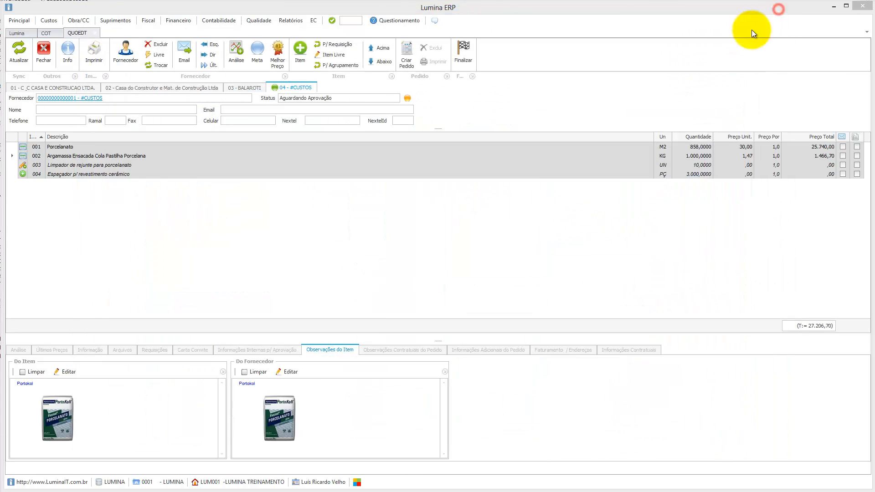
left_click(261, 373)
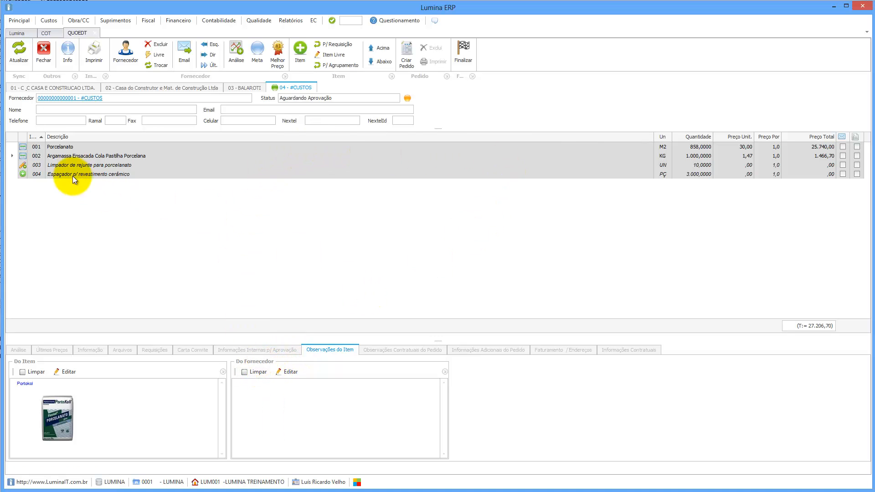
Clear Porcelanato's supplier note, regenerate the quotation map with allocation, and show supplier 01.
left_click(60, 146)
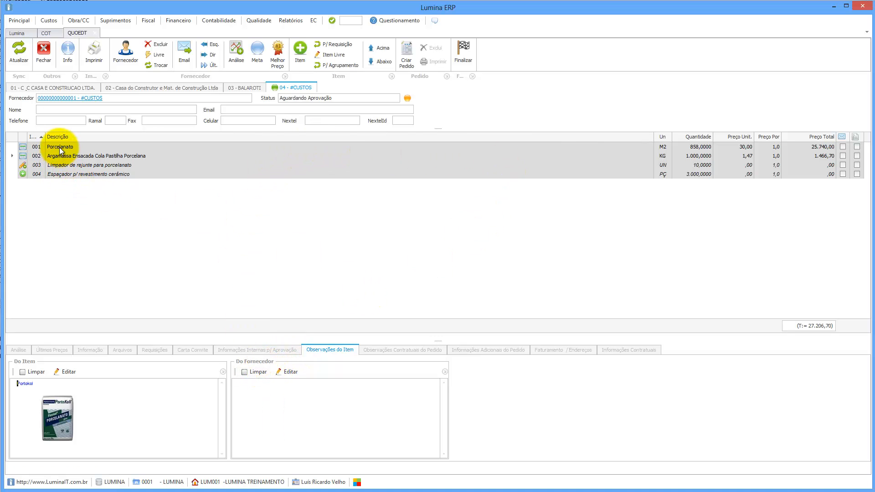
left_click(258, 372)
left_click(92, 54)
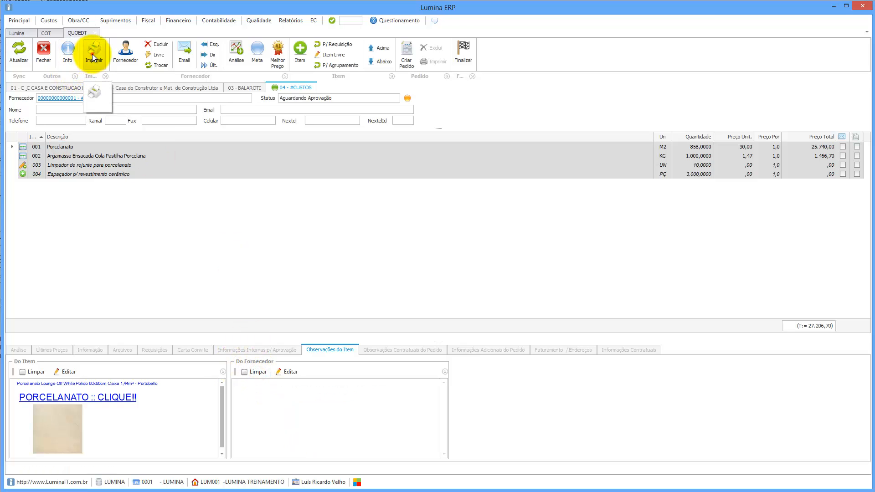
left_click(95, 92)
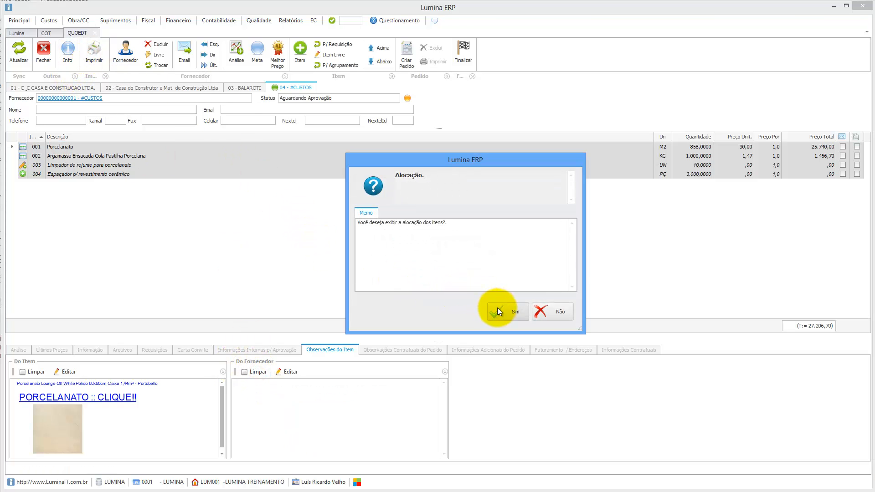
left_click(497, 311)
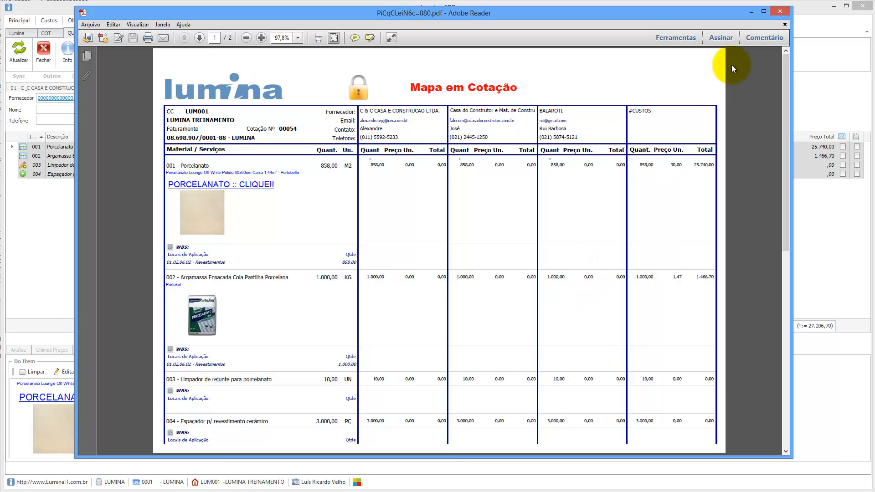
left_click(781, 10)
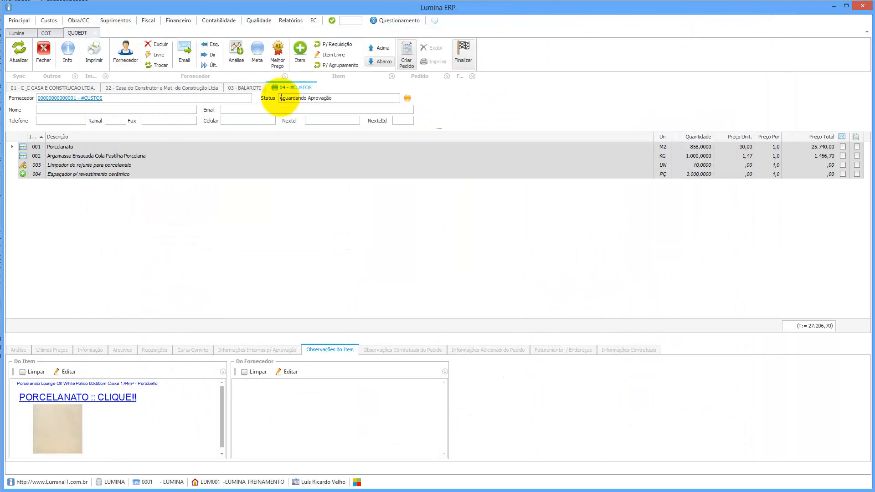
left_click(62, 88)
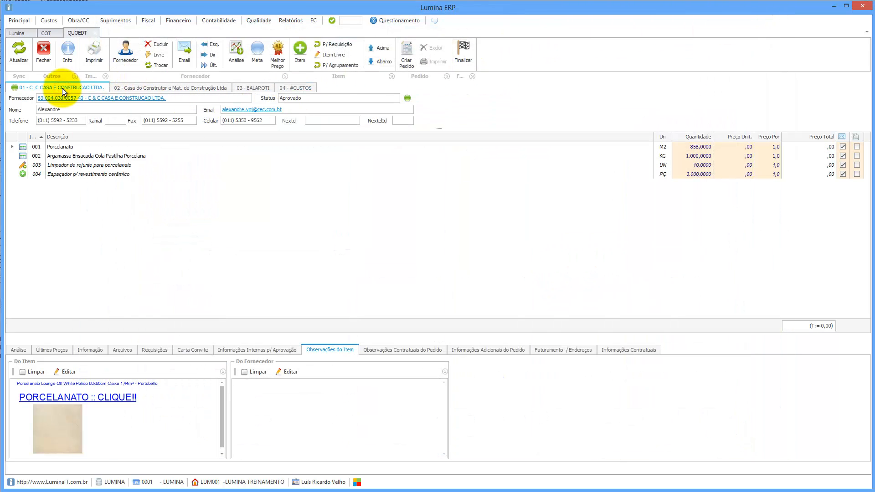
E-mail the quotation without prices and scroll through the attached Cotação_N_00054.pdf.
left_click(184, 54)
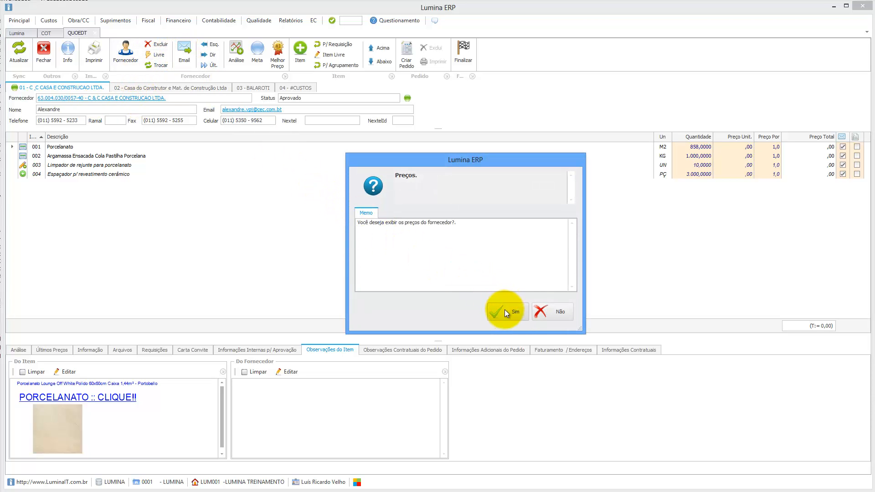
left_click(549, 310)
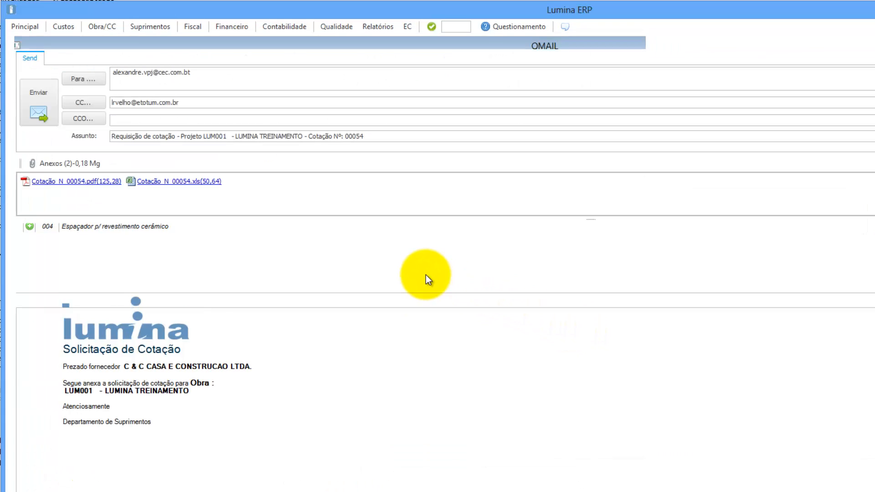
double_click(101, 182)
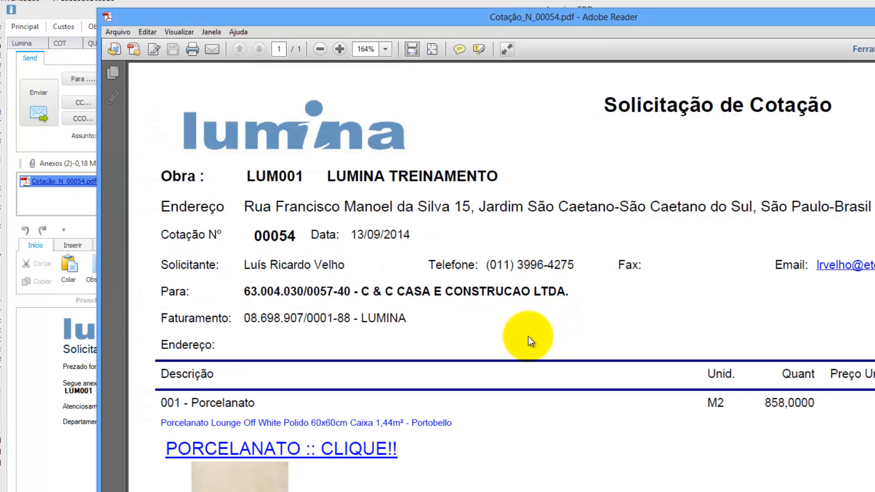
scroll(529, 337, "down", 3)
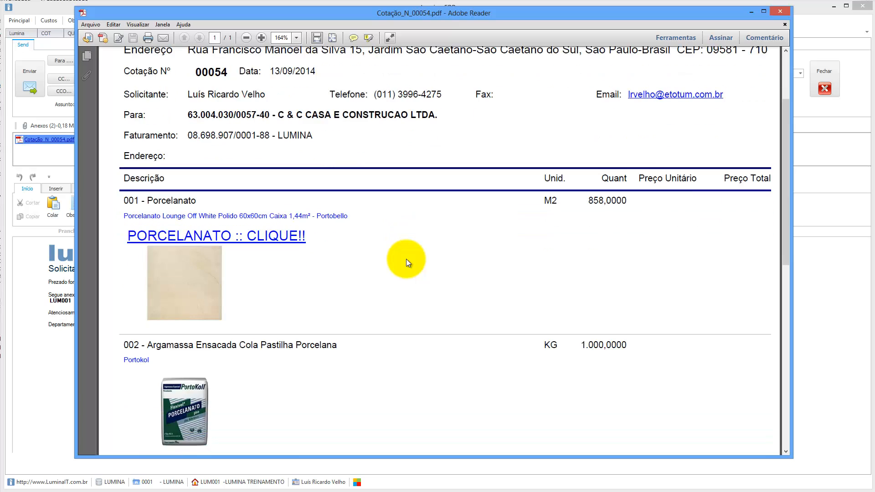
scroll(406, 259, "down", 5)
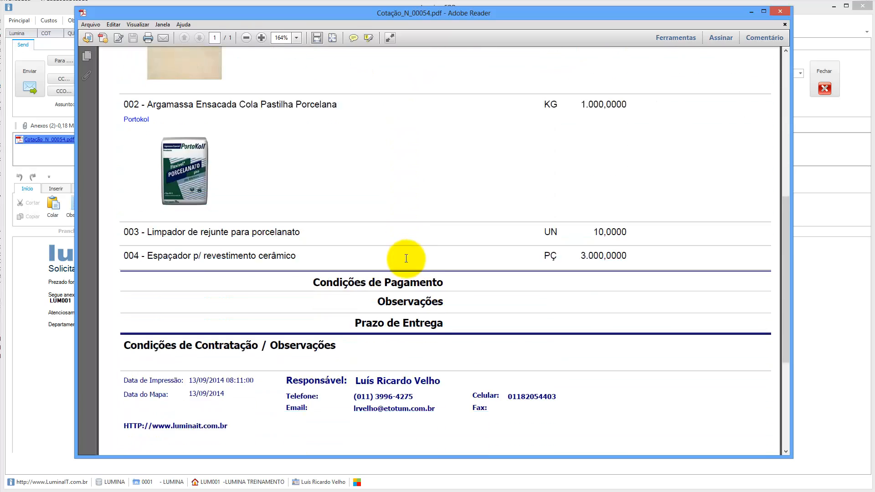
scroll(406, 259, "down", 2)
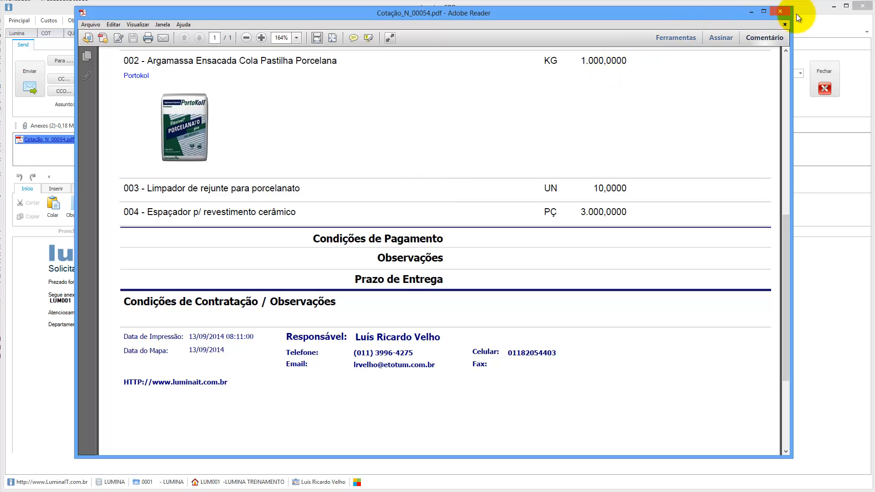
left_click(780, 12)
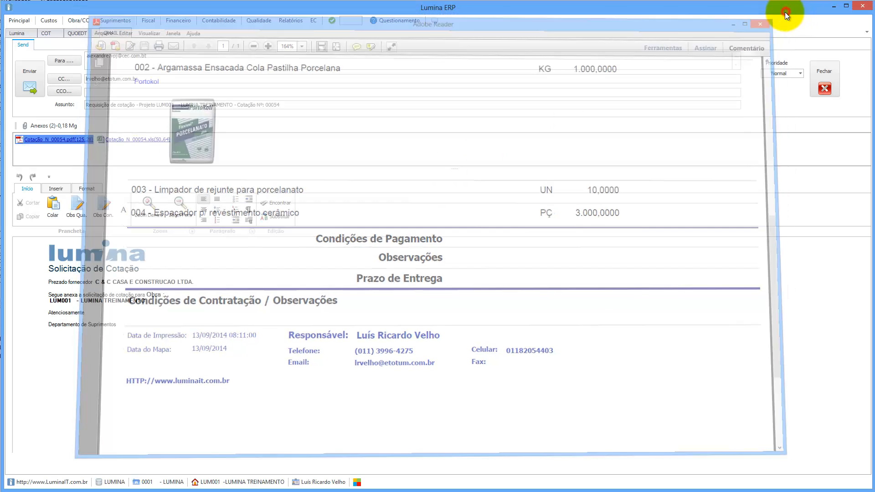
left_click(825, 89)
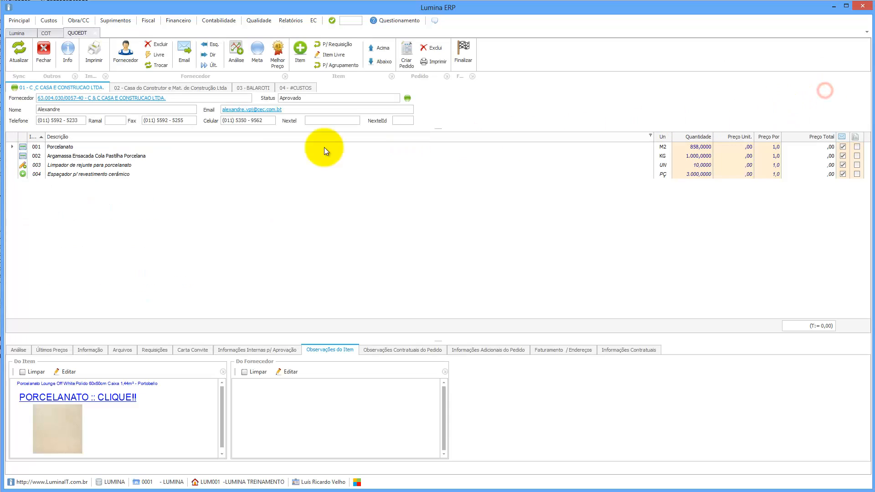
left_click(146, 87)
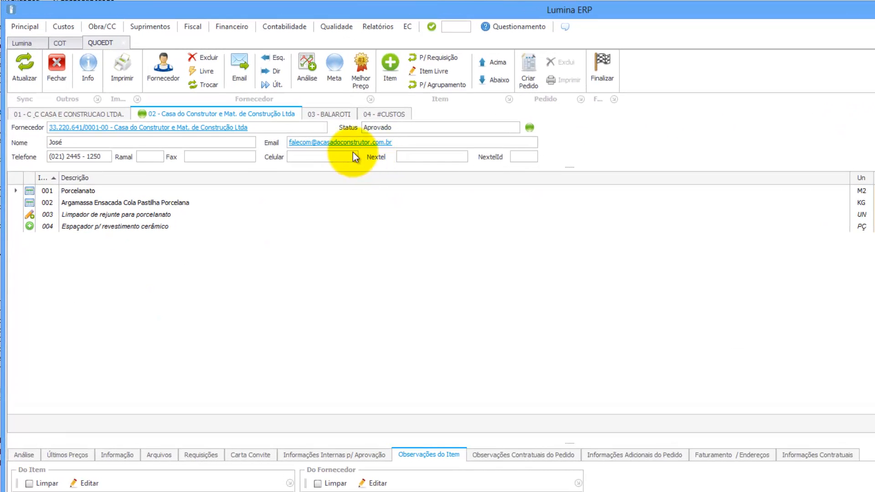
left_click(93, 115)
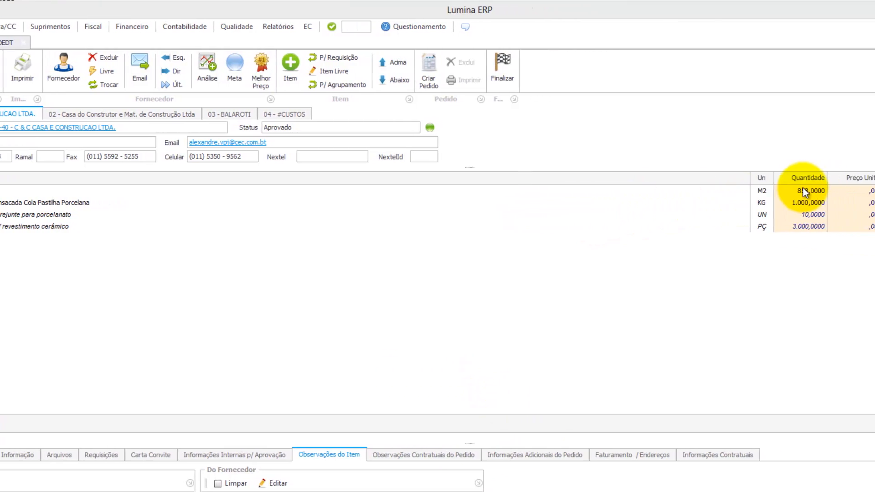
left_click(815, 192)
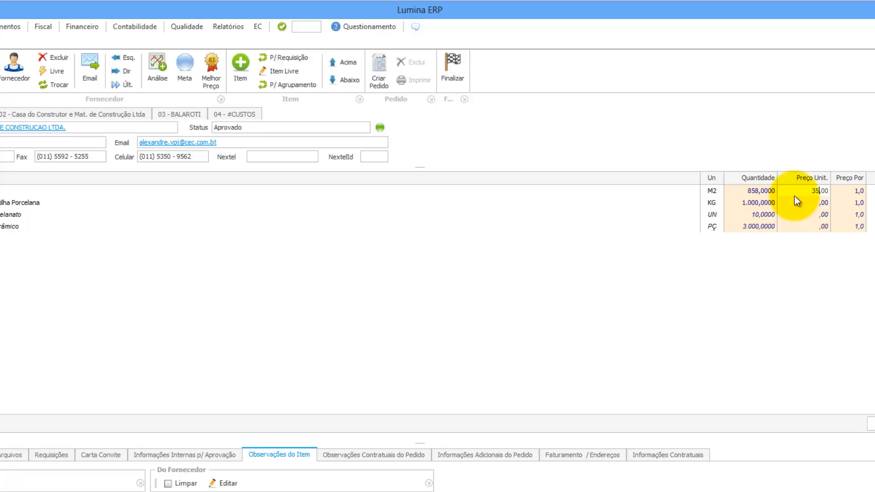
Price Porcelanato at 35,00 and Argamassa at 25,00 per 15,0.
key("Return")
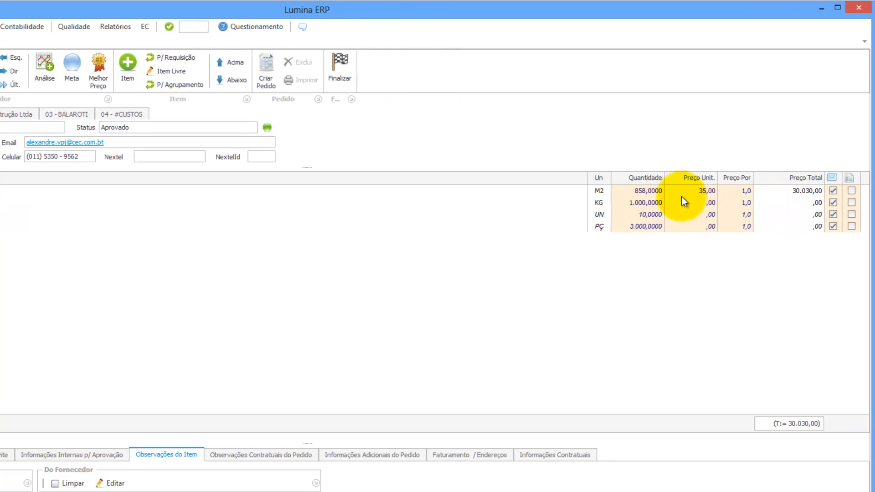
left_click(690, 203)
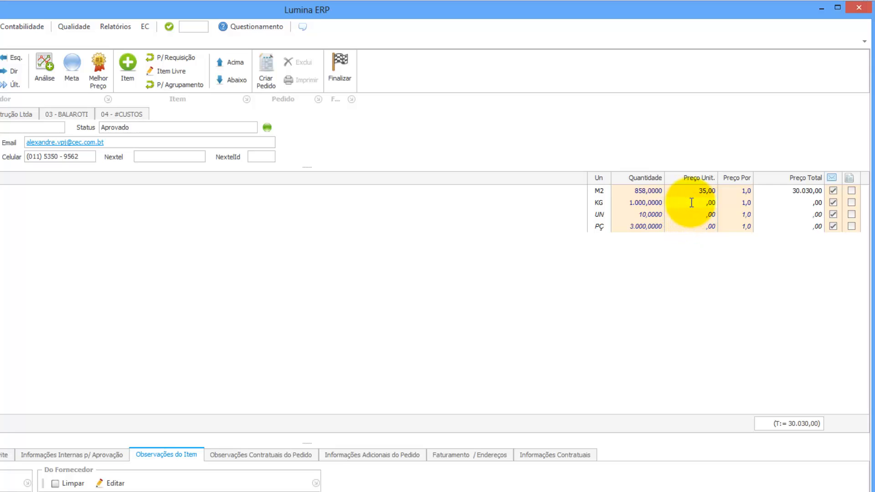
type("25")
left_click(736, 203)
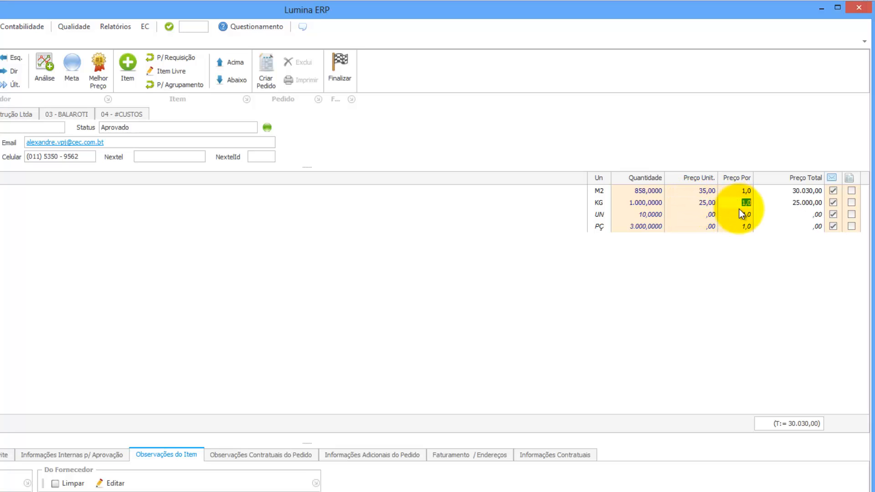
key("Return")
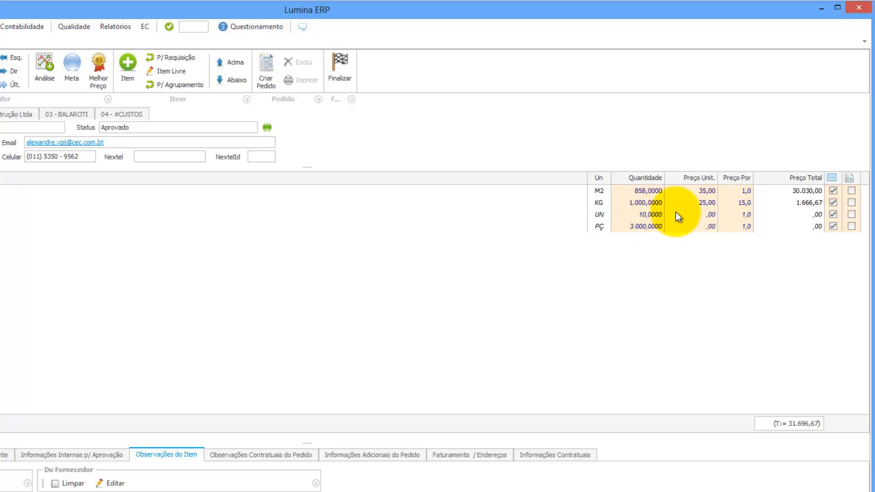
Price Limpador at 17,00 and Espaçador at 42,00 per 1.000,0.
left_click(692, 216)
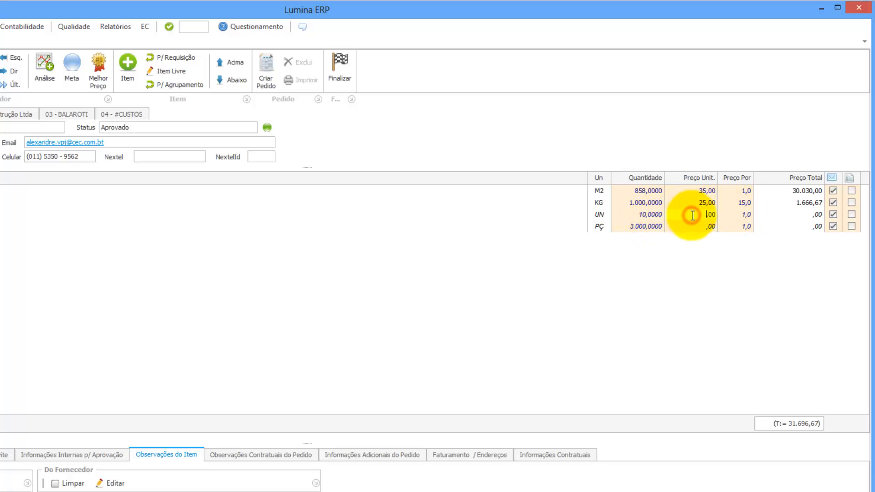
type("17")
left_click(698, 226)
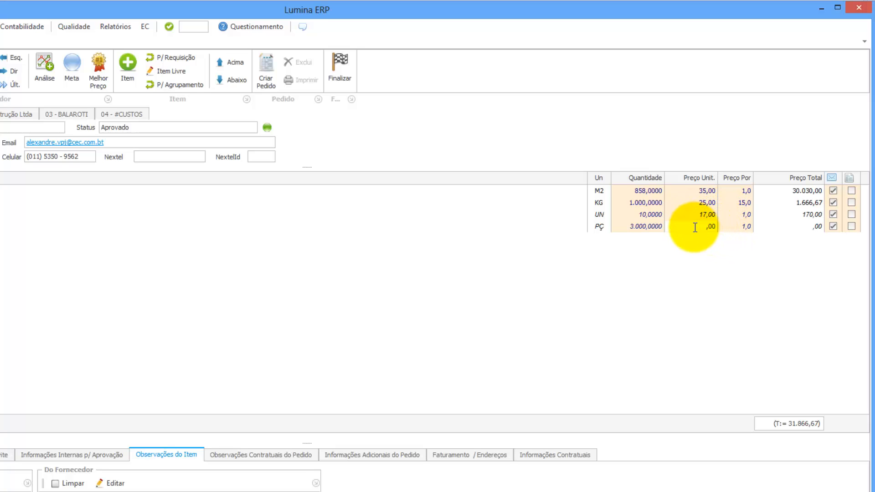
type("42")
left_click(737, 226)
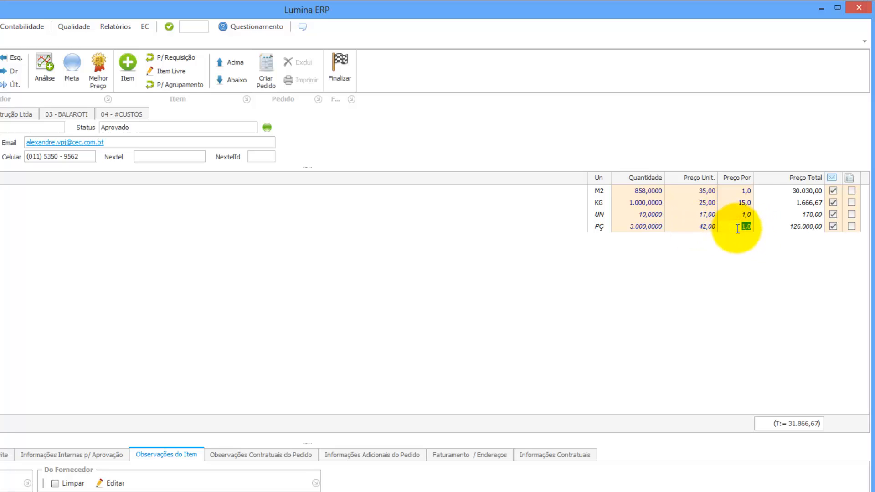
type("1.000")
left_click(687, 215)
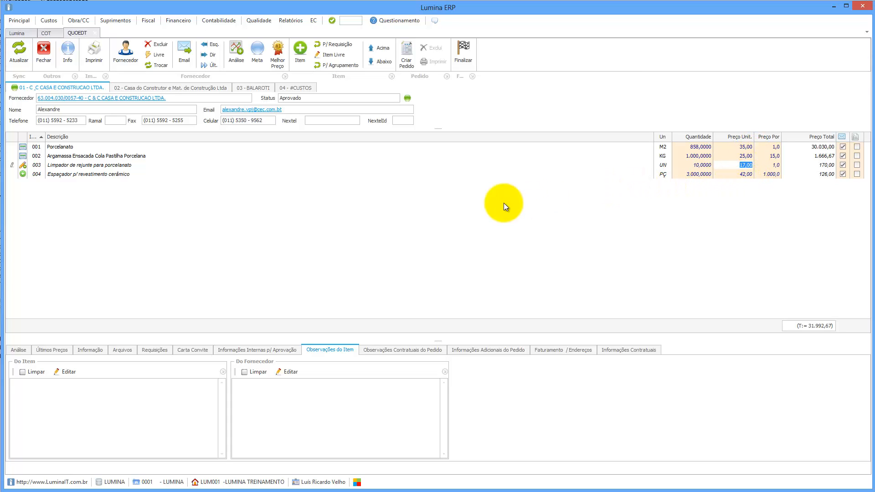
Enter Casa do Construtor's prices 31,00, 1,20, 22,00 and 60,00 per 1.000, then show BALAROTI.
left_click(161, 88)
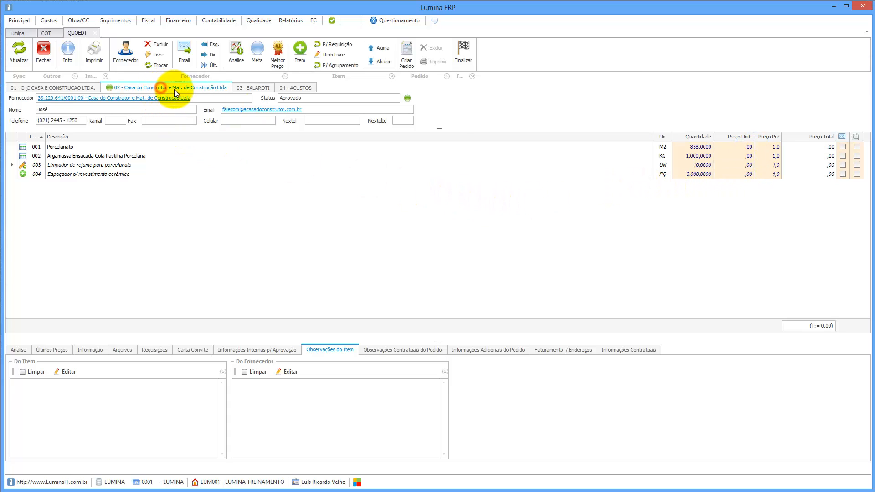
left_click(741, 150)
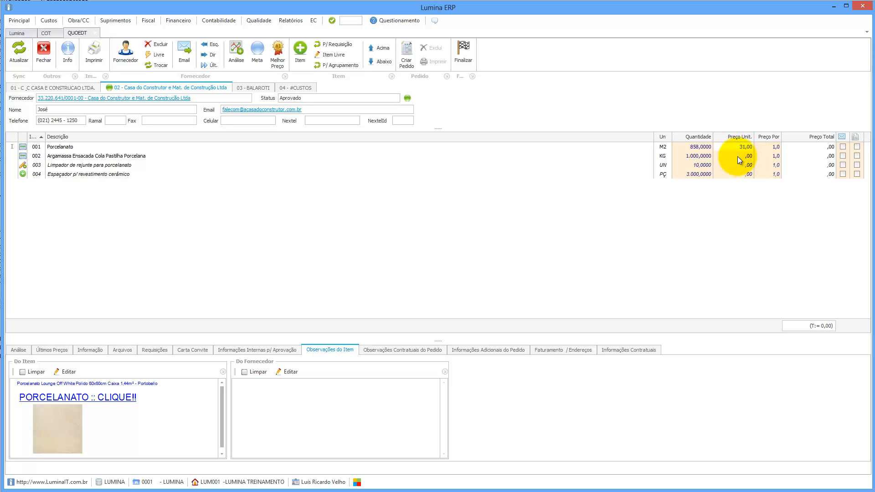
left_click(737, 157)
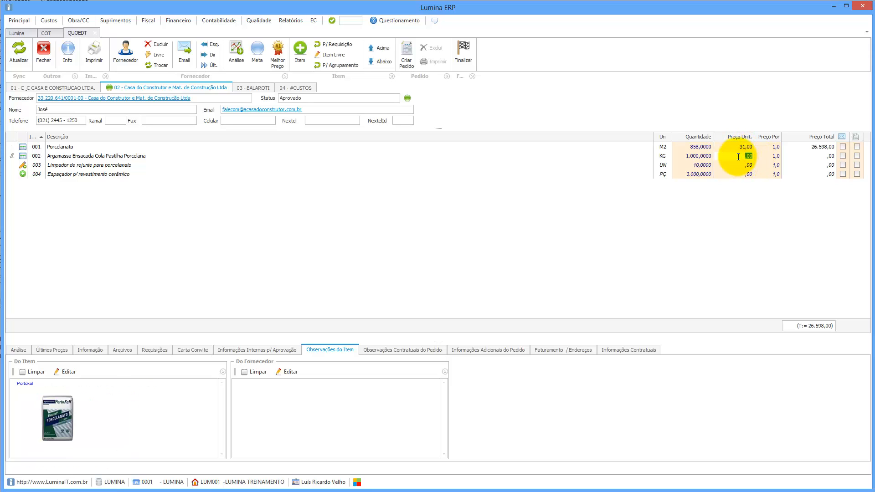
type("1")
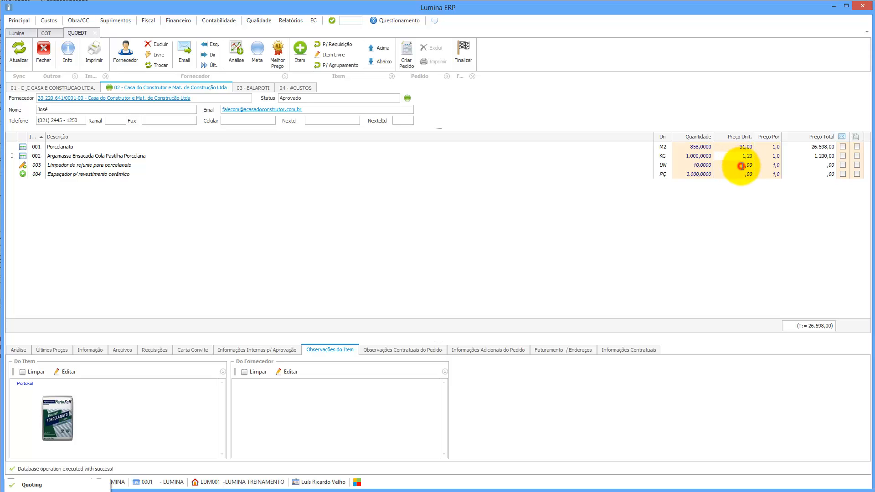
left_click(742, 166)
type("22")
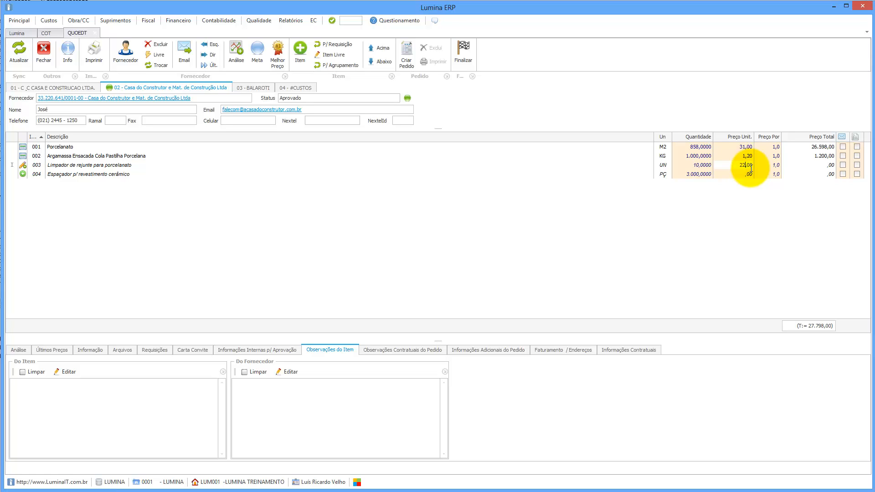
left_click(739, 175)
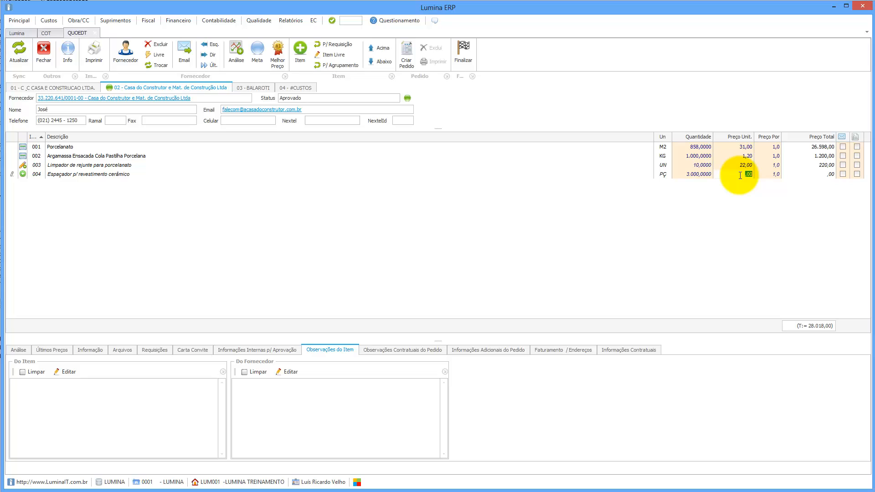
type("60")
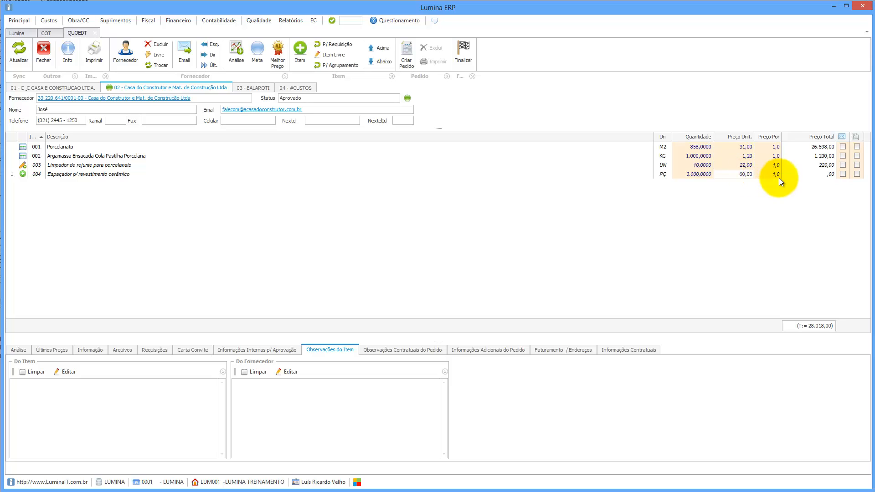
left_click(769, 174)
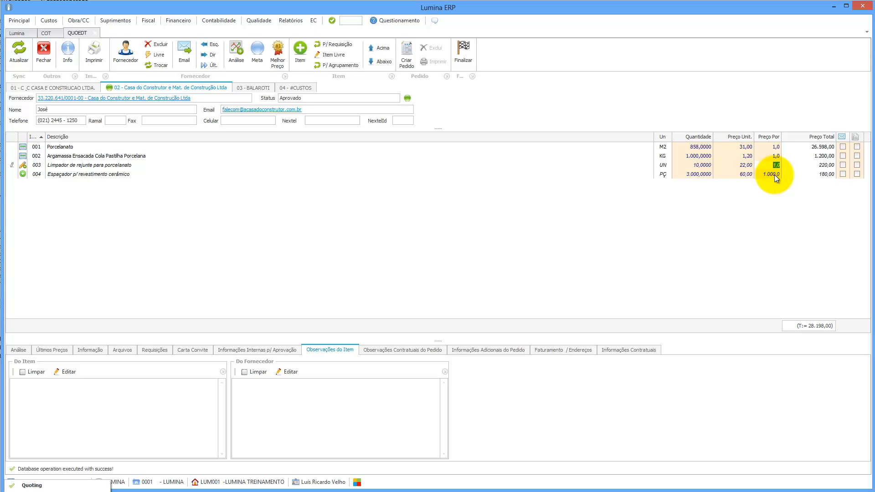
left_click(247, 86)
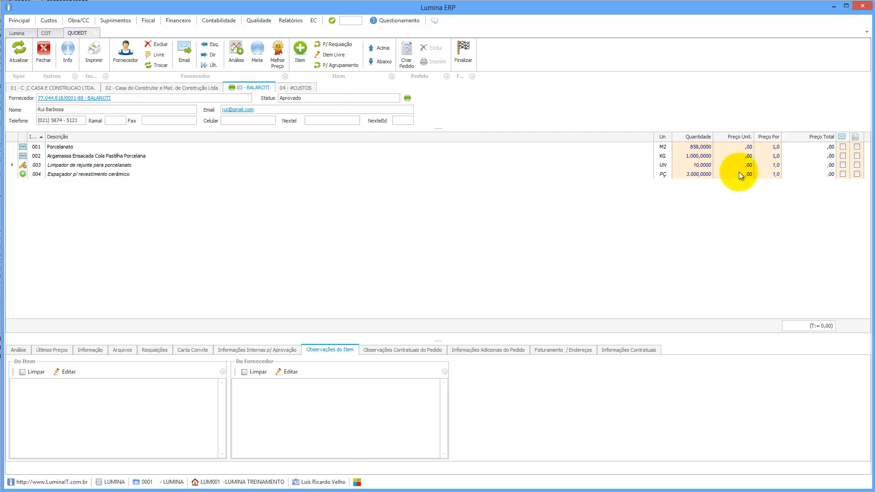
Price BALAROTI's four items at 40,00, 1,10, 12,00 and 37,00, spacers per 1.000.
left_click(732, 147)
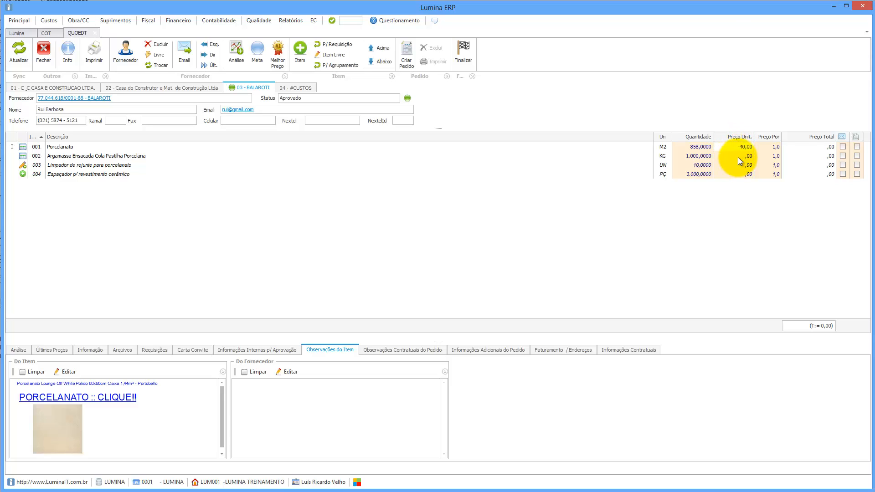
left_click(737, 158)
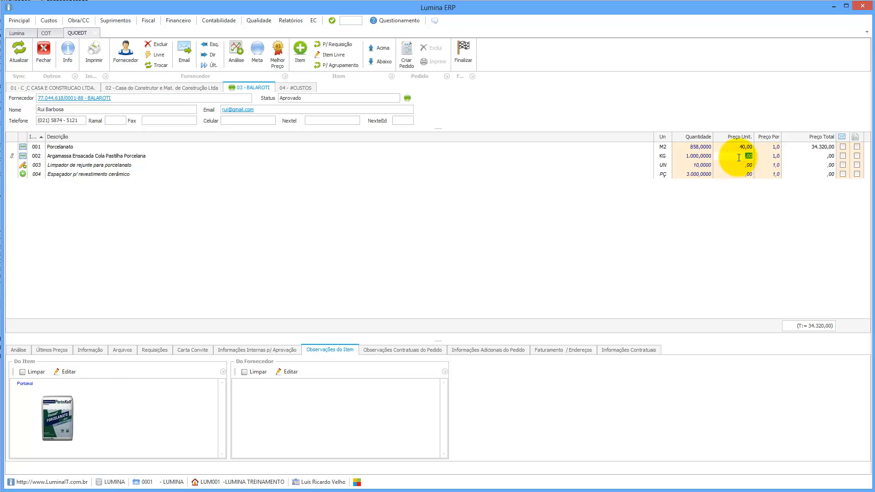
type("14,10")
key("BackSpace")
type("1")
left_click(738, 165)
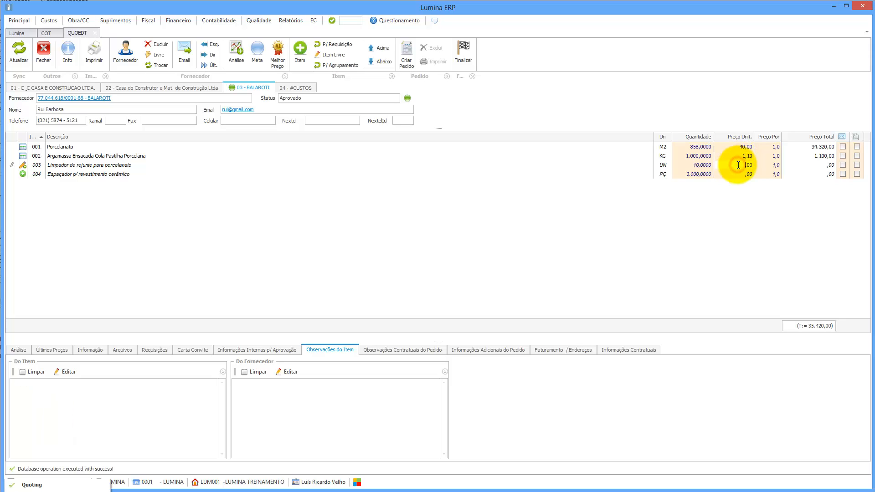
type("1")
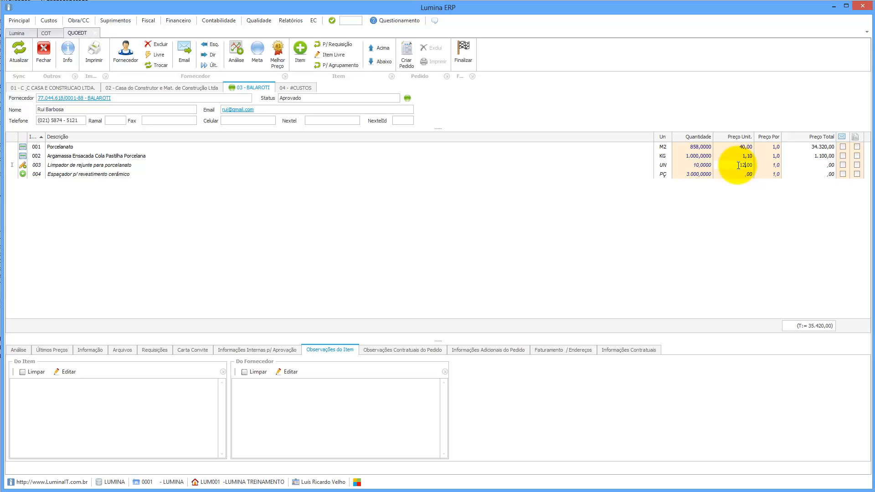
type("2")
left_click(737, 175)
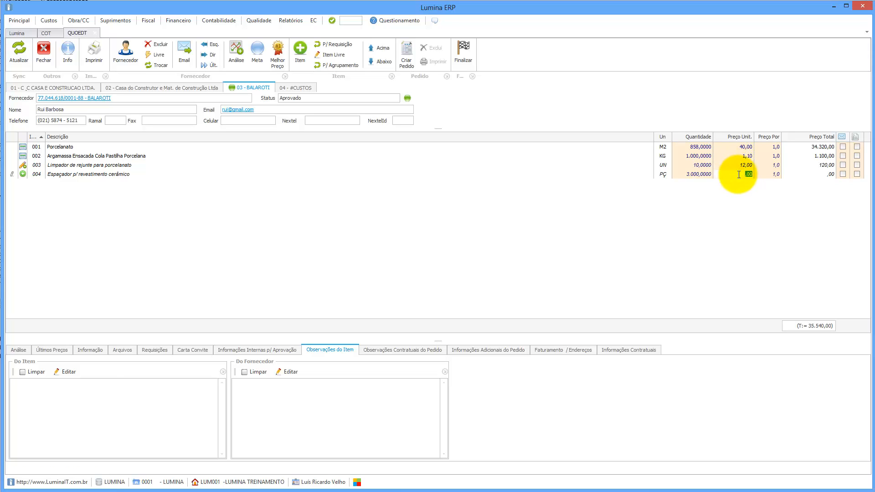
type("37")
left_click(770, 174)
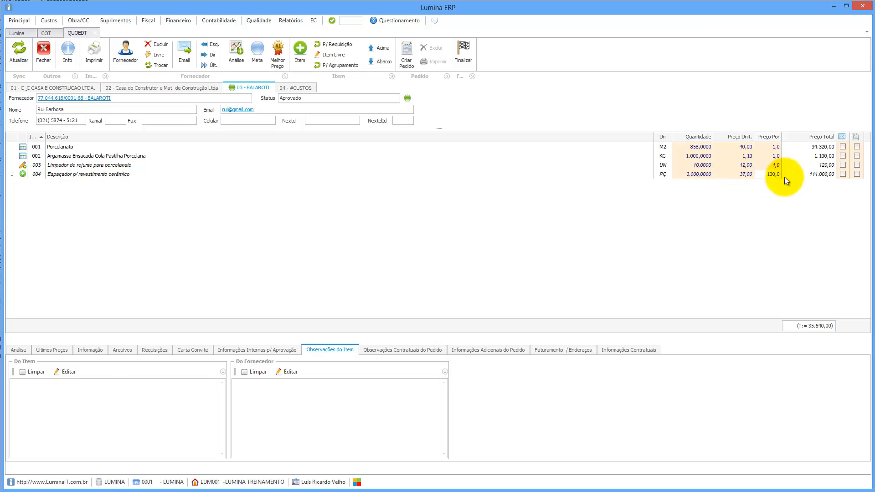
key("Up")
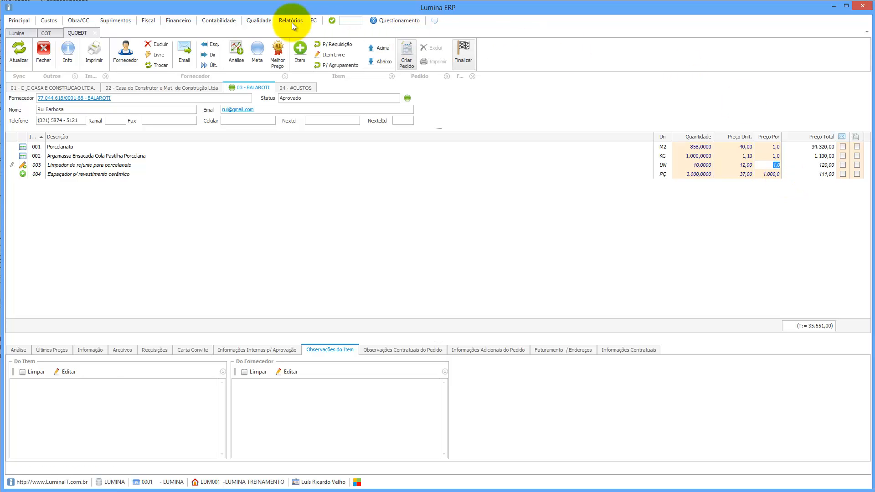
left_click(96, 50)
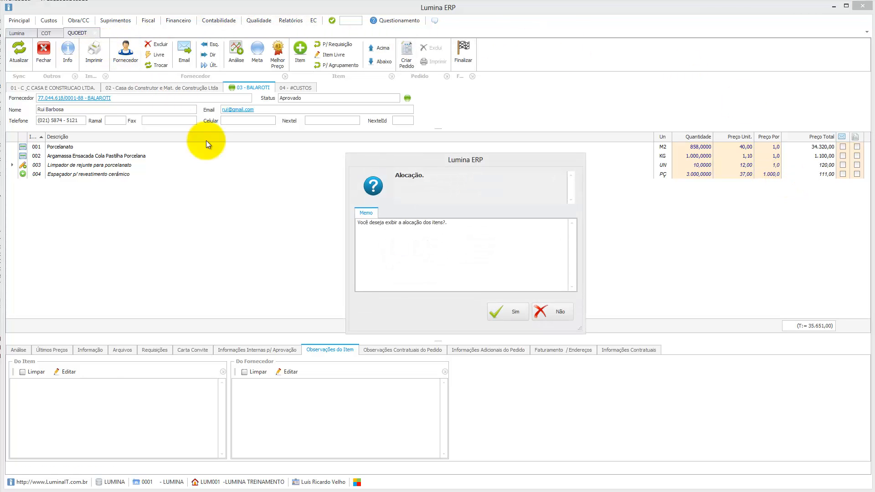
left_click(504, 309)
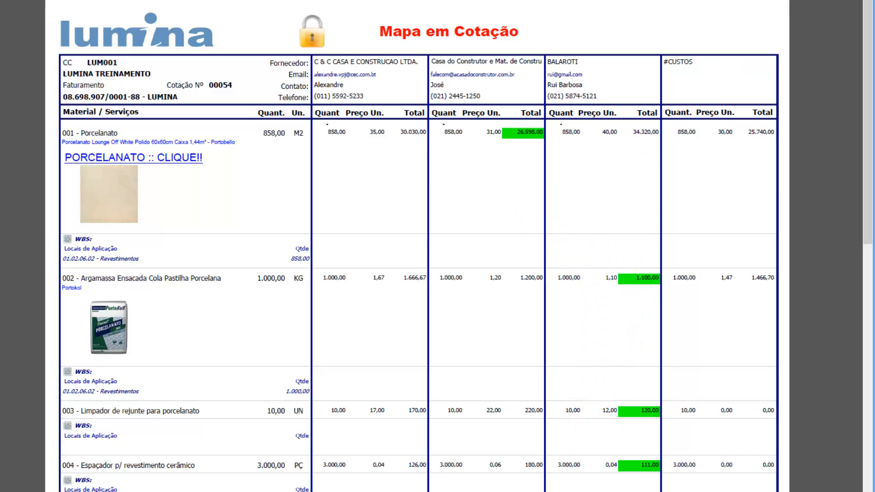
left_click(861, 0)
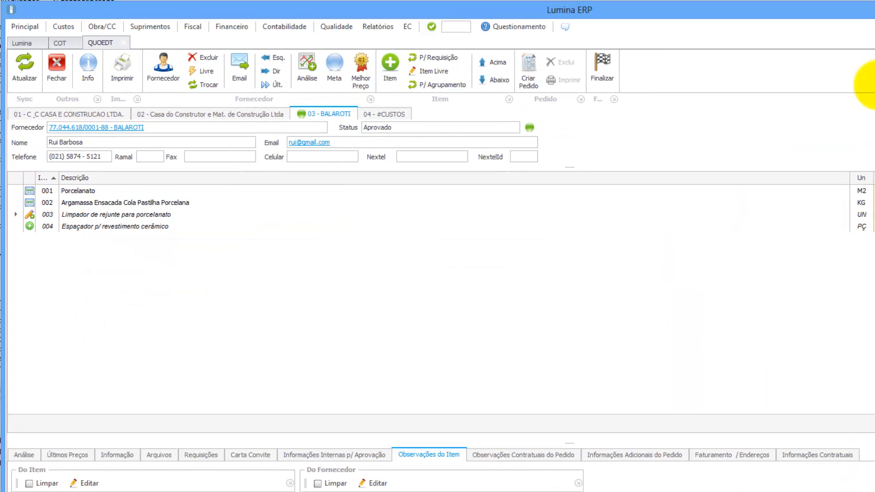
Generate the ##PREÇO ÓTIMO## best-price quote totalling 27.929,00 and move its tab to position 05.
left_click(358, 70)
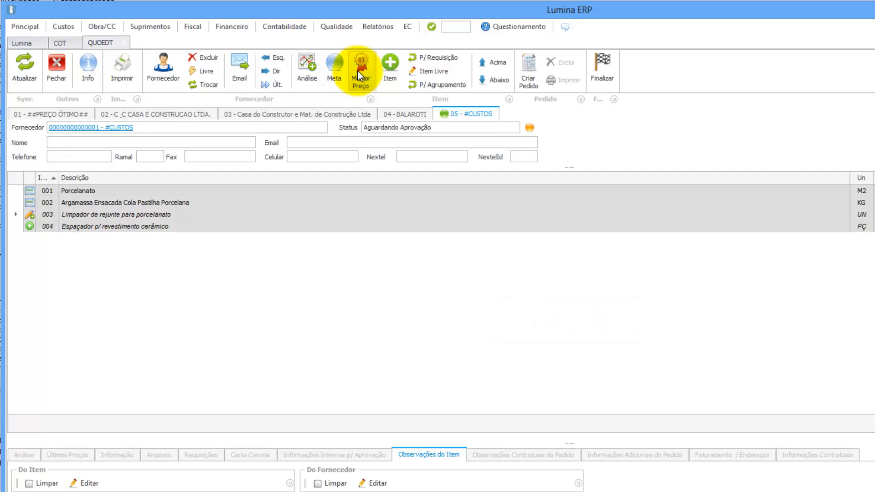
left_click(59, 113)
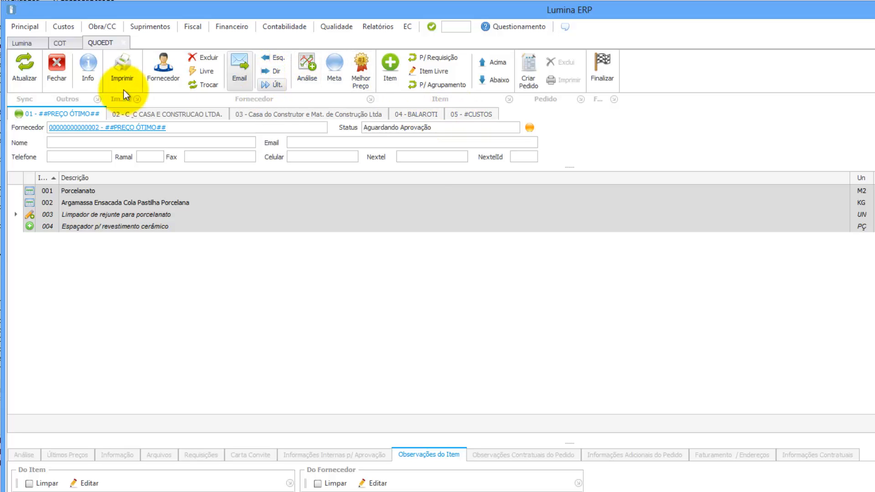
left_click(269, 85)
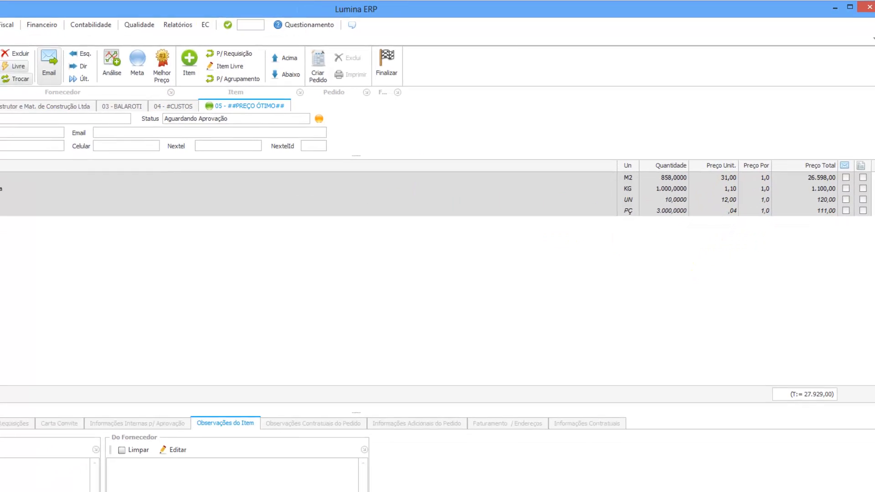
Print the quotation map with the best-price column, declining the prompt, and return to C & C's quote.
left_click(94, 57)
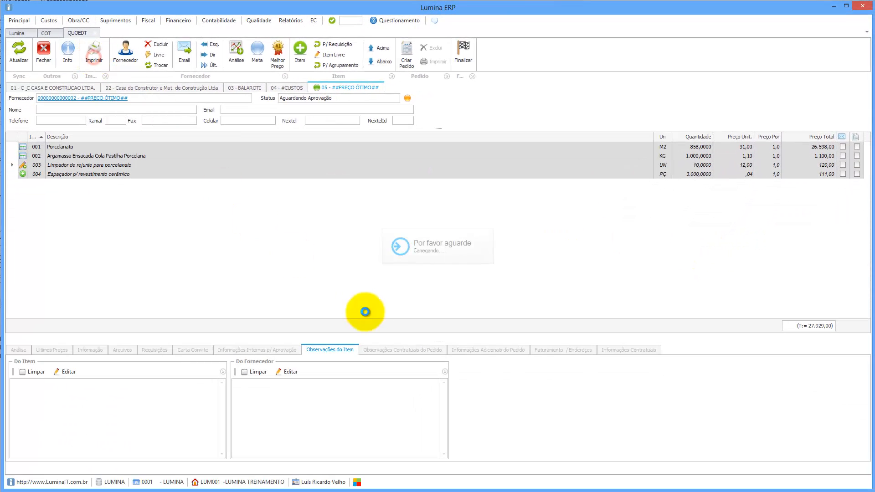
left_click(538, 312)
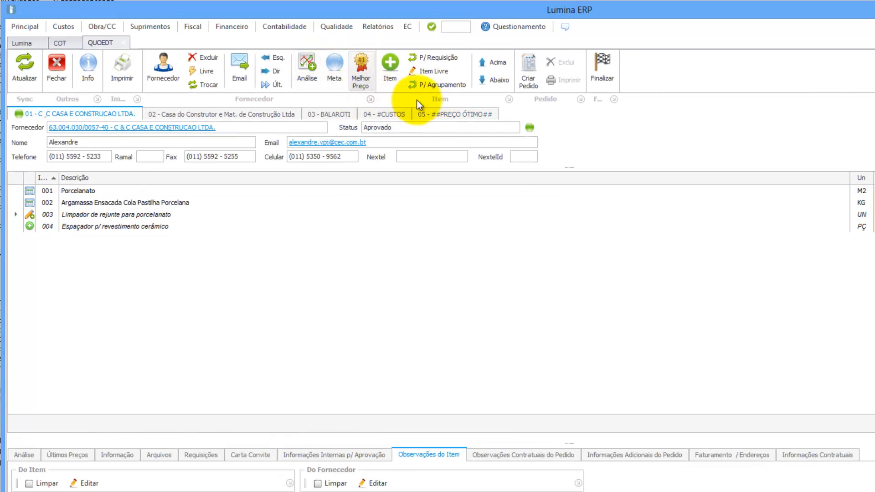
Add the requested price, requested quantity, ranking and best-price analysis columns to the item grid.
left_click(308, 59)
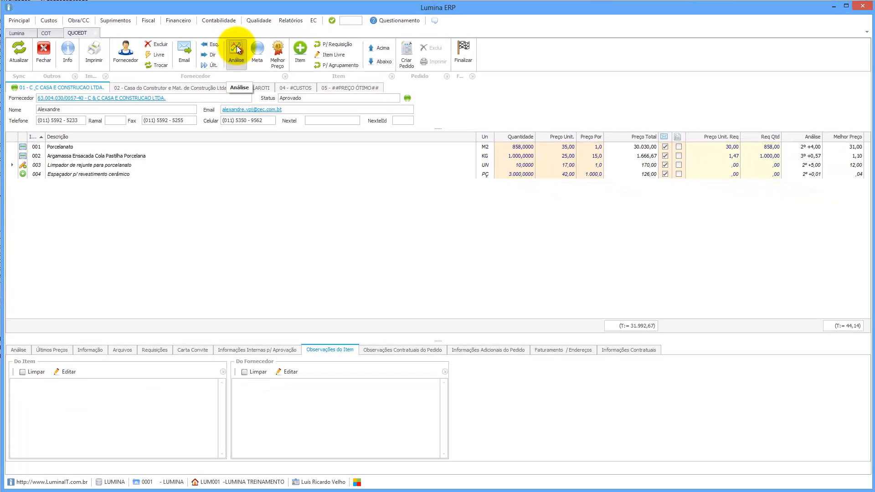
left_click(237, 46)
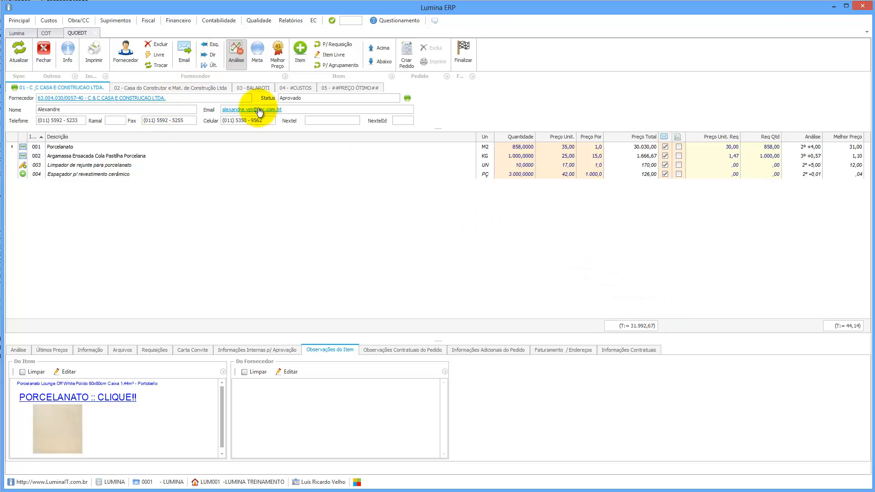
left_click(233, 51)
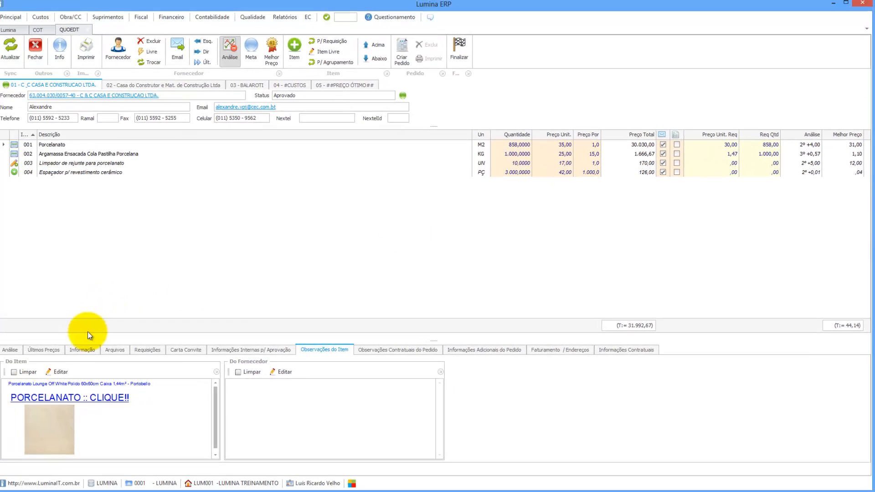
Show Argamassa's supplier ranking: BALAROTI best at 1,10, C & C third at 1,67.
left_click(18, 350)
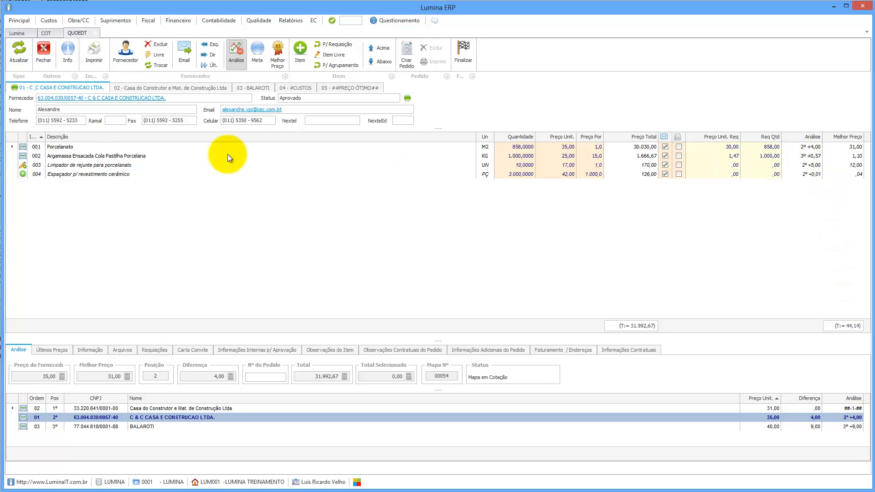
left_click(81, 157)
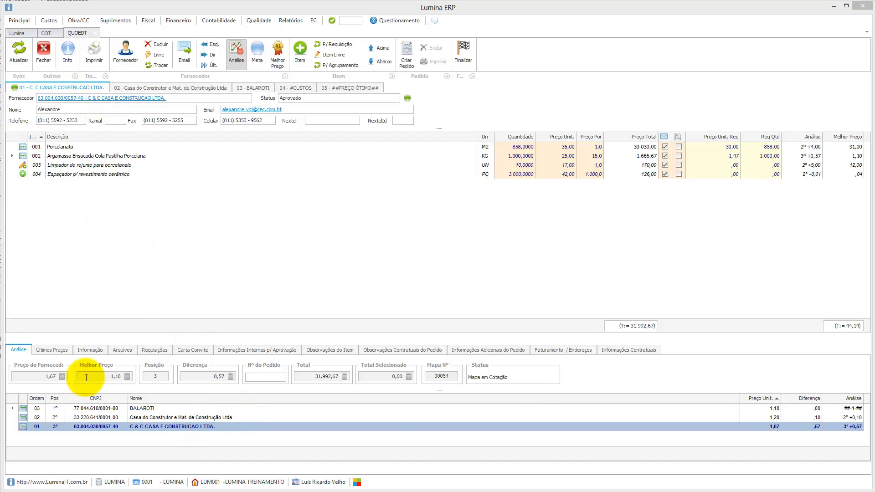
left_click(148, 88)
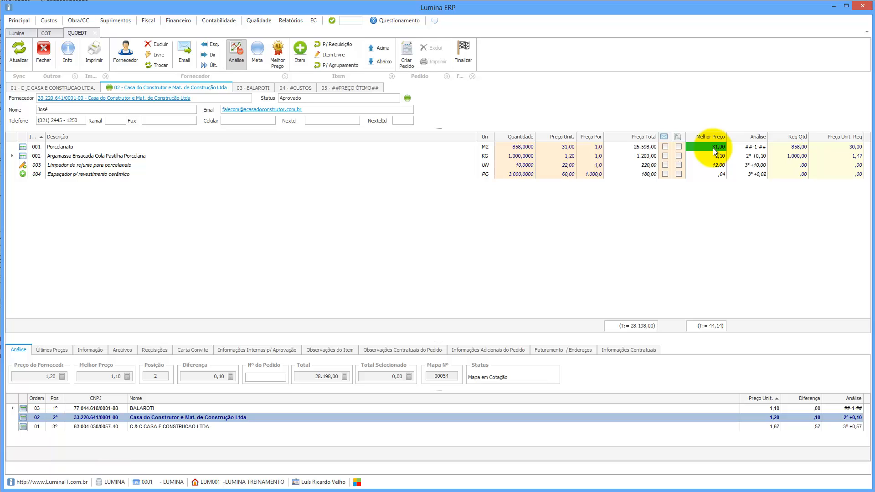
left_click(262, 91)
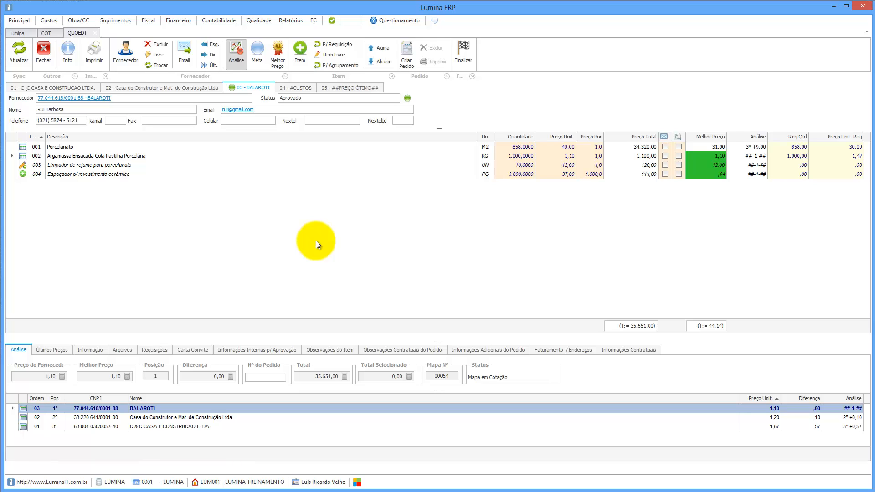
left_click(65, 88)
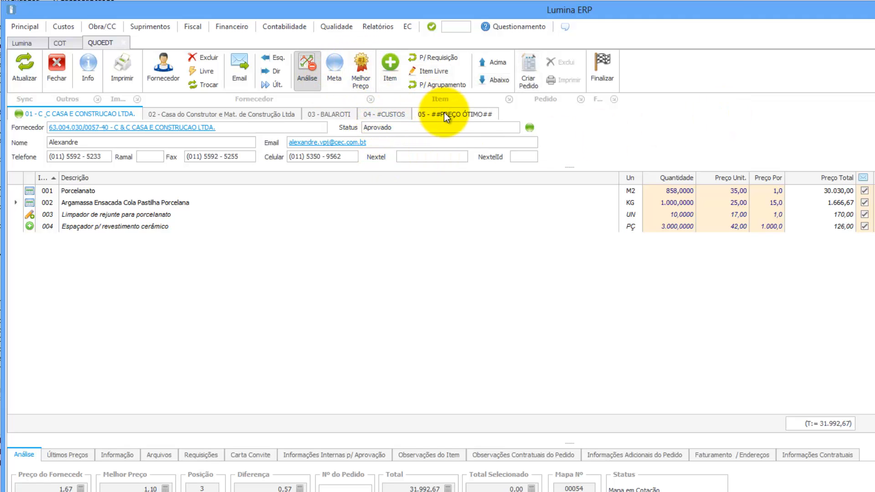
left_click(303, 67)
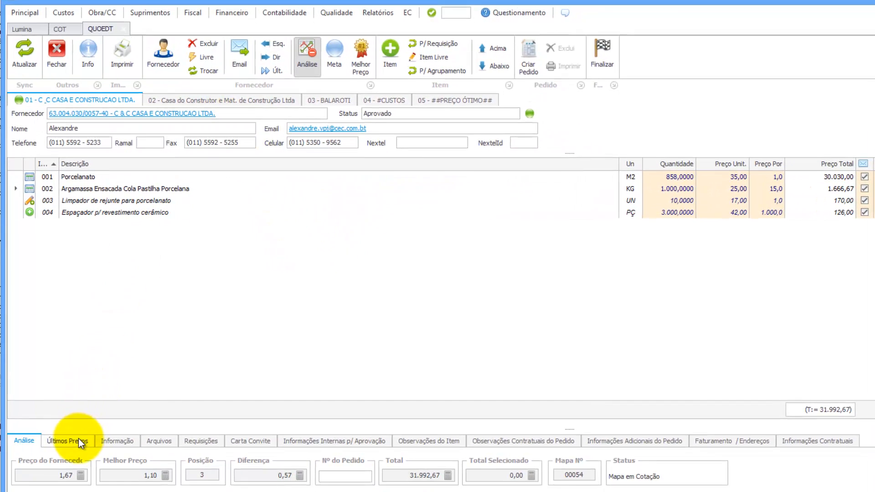
Compare Porcelanato's and Argamassa's past purchase prices, scrolling back to the older 2013 orders.
left_click(78, 454)
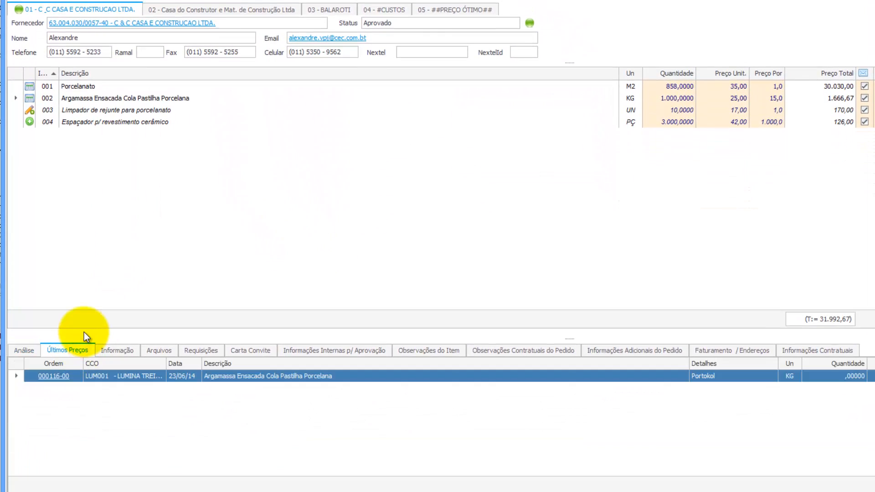
left_click(120, 89)
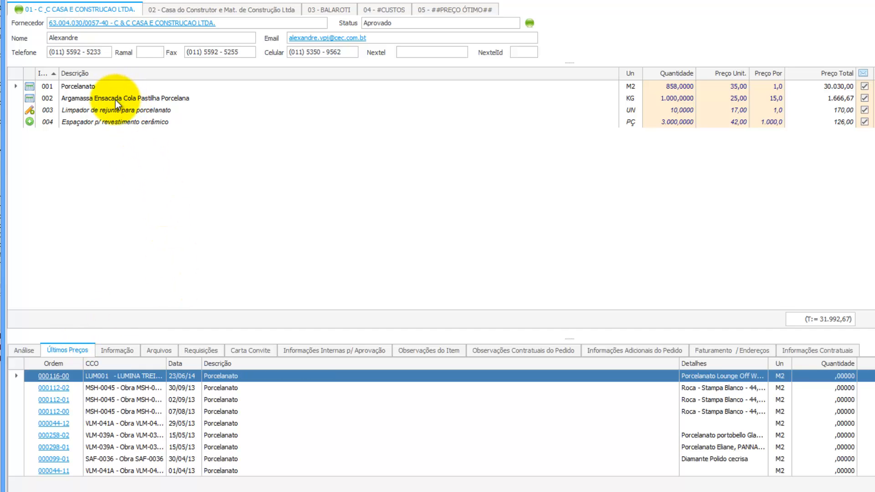
left_click(115, 100)
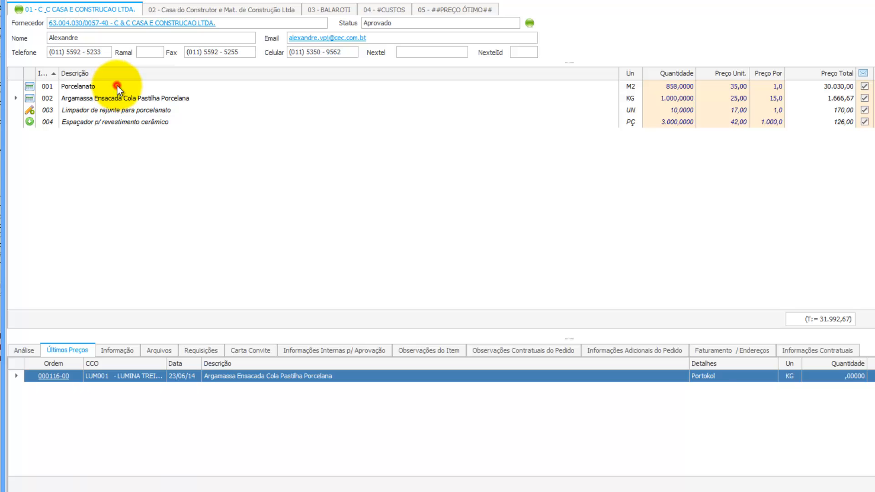
left_click(118, 88)
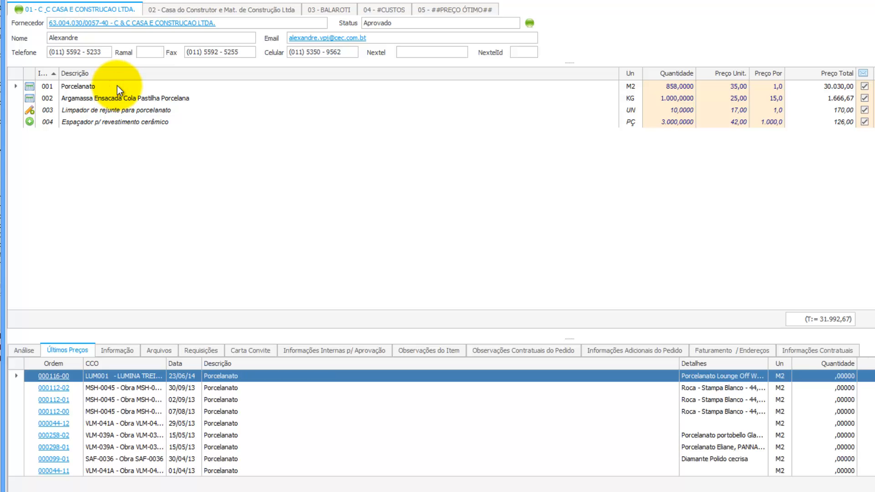
left_click(117, 98)
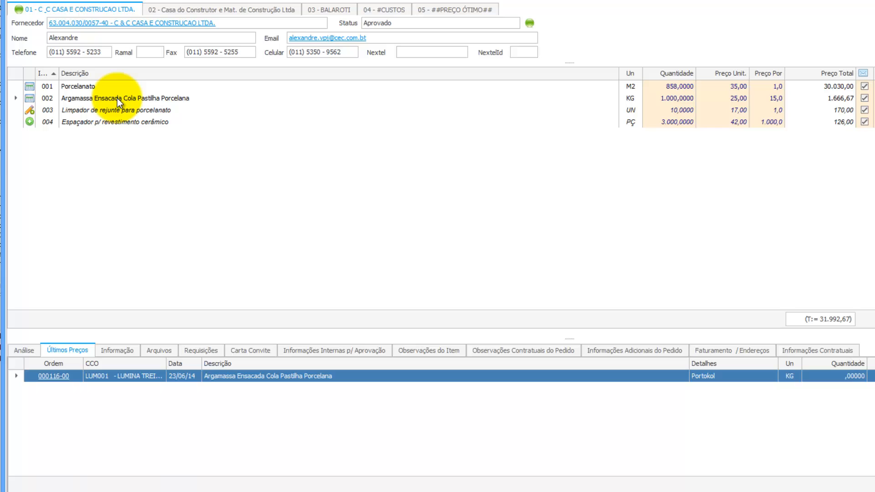
left_click(98, 90)
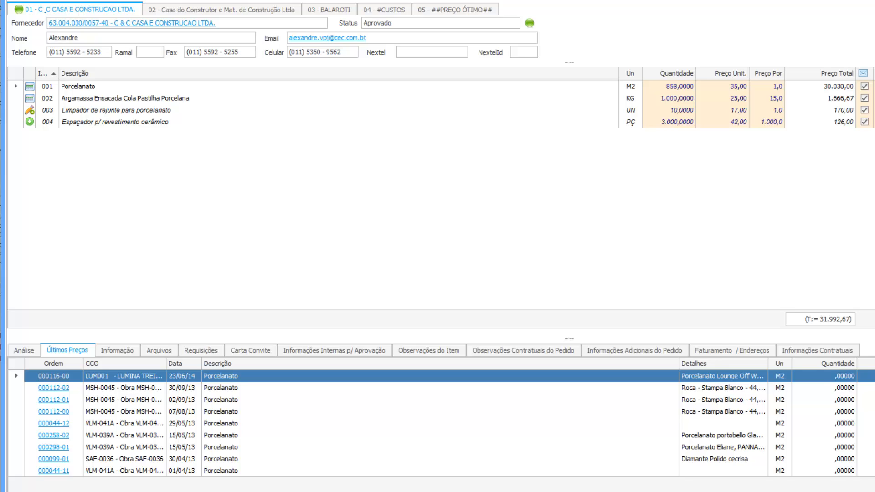
scroll(437, 424, "down", 8)
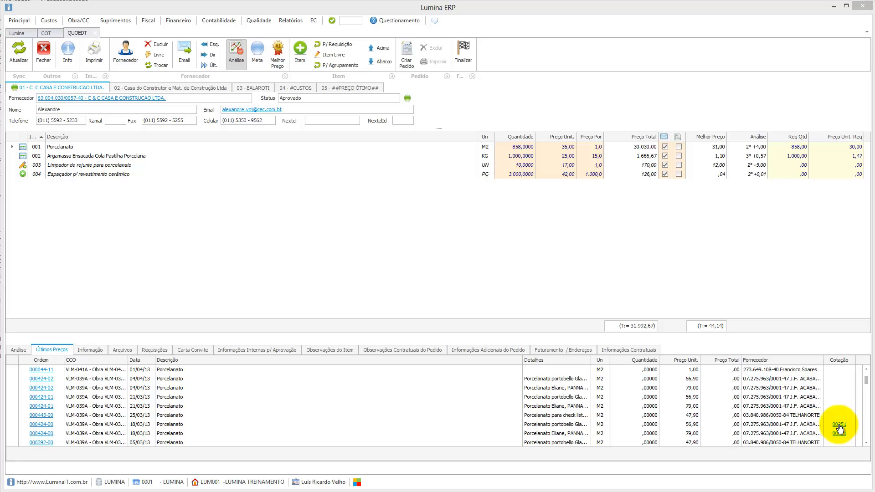
left_click(800, 425)
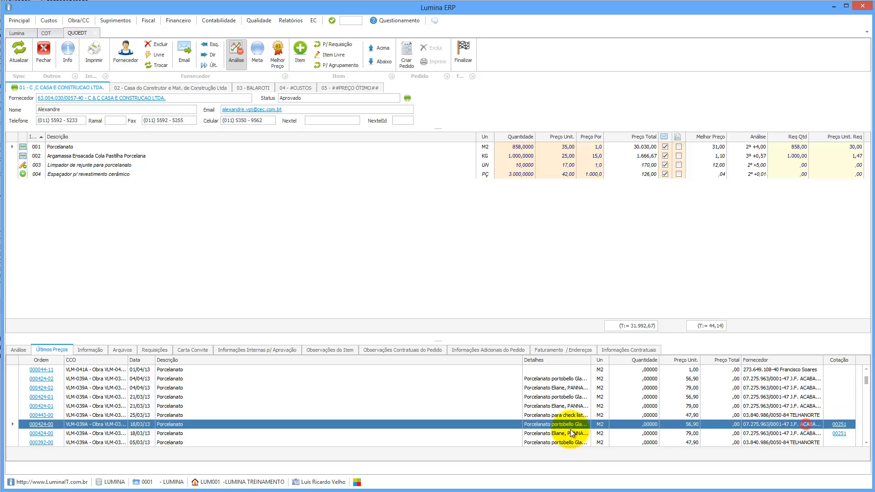
left_click(42, 425)
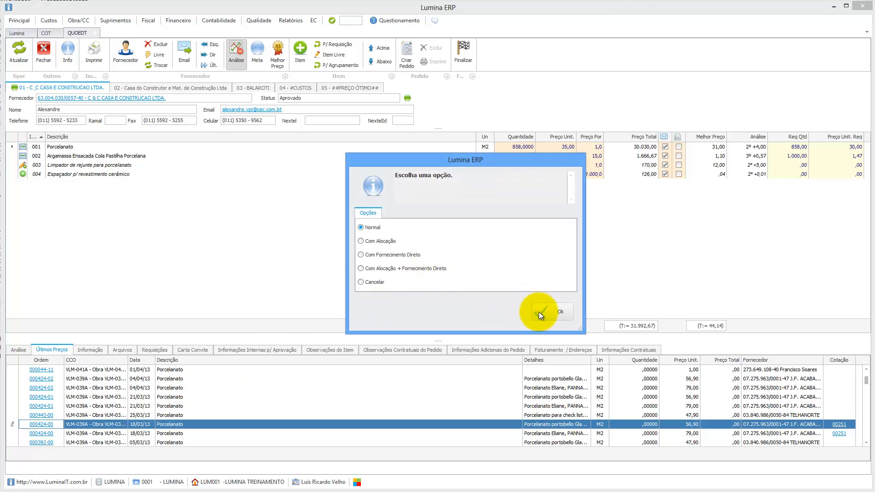
left_click(540, 312)
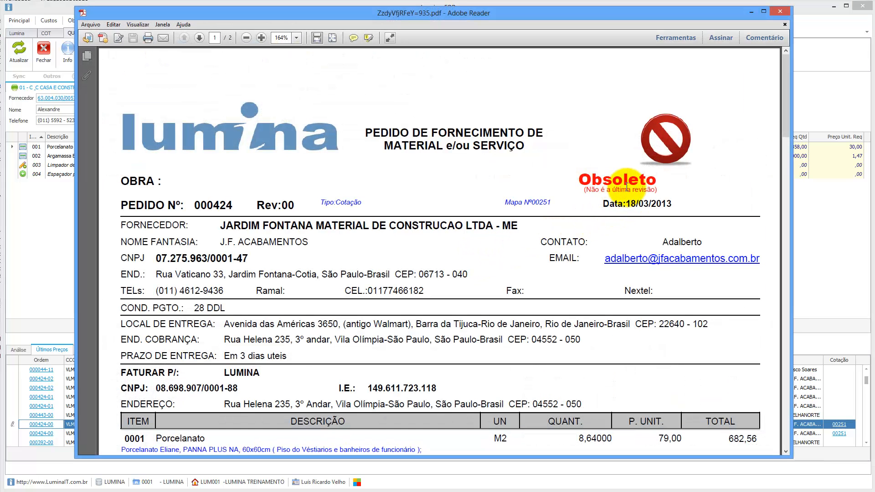
scroll(548, 274, "down", 3)
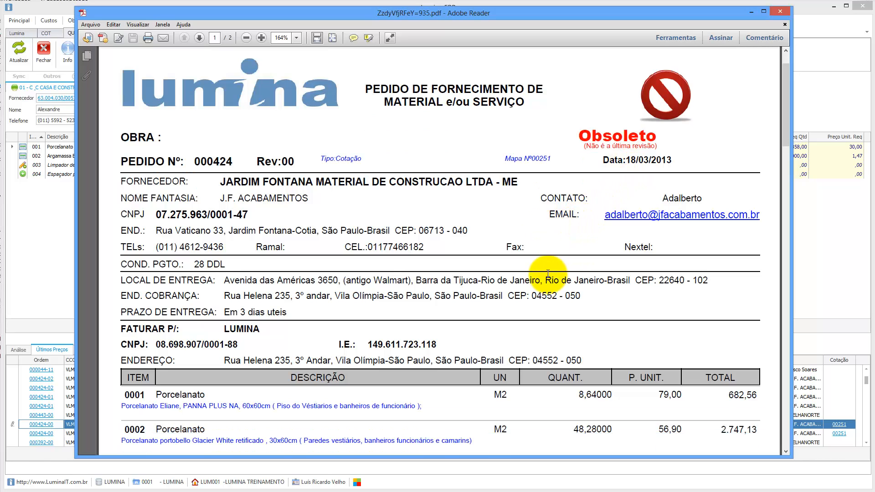
scroll(549, 274, "down", 2)
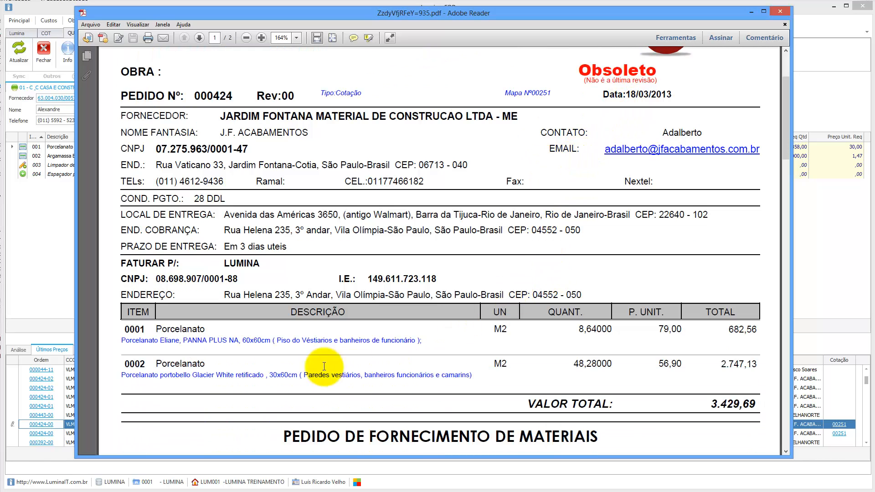
scroll(341, 316, "down", 4)
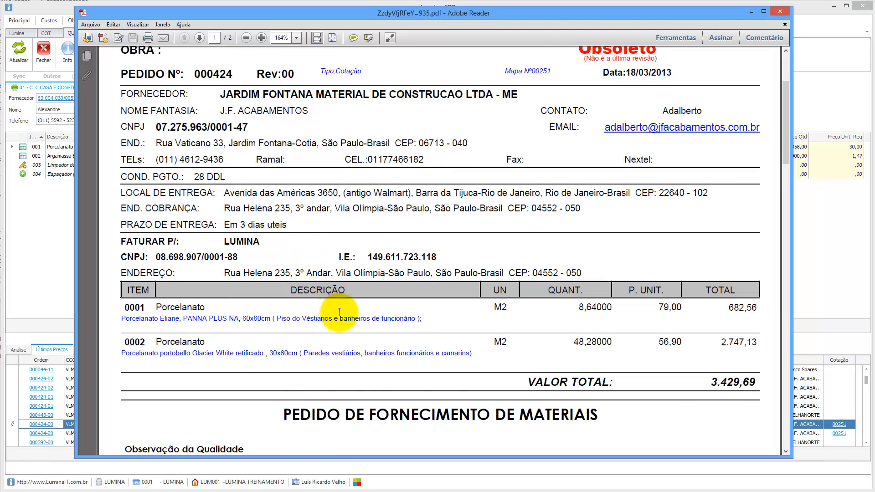
scroll(342, 317, "down", 9)
scroll(390, 273, "up", 6)
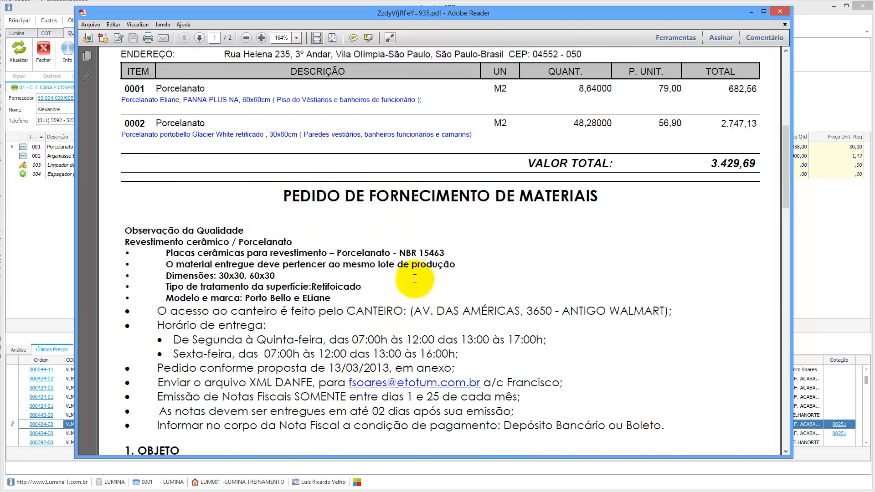
scroll(429, 283, "up", 5)
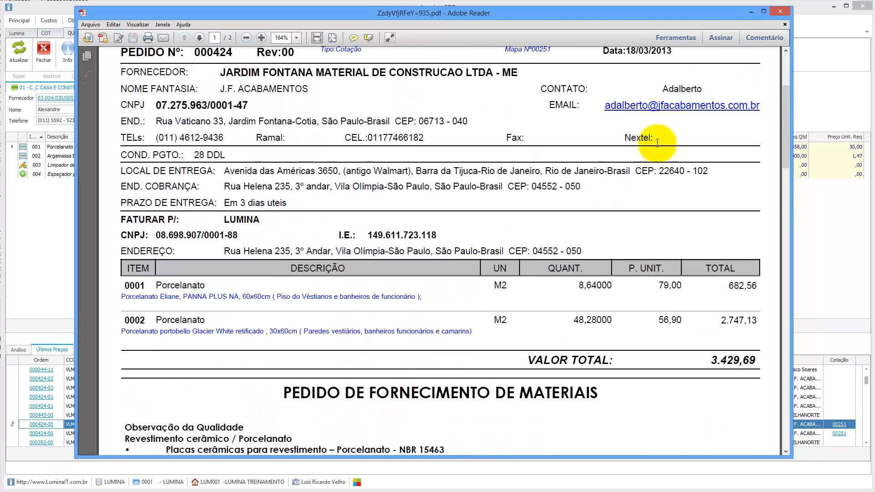
left_click(781, 12)
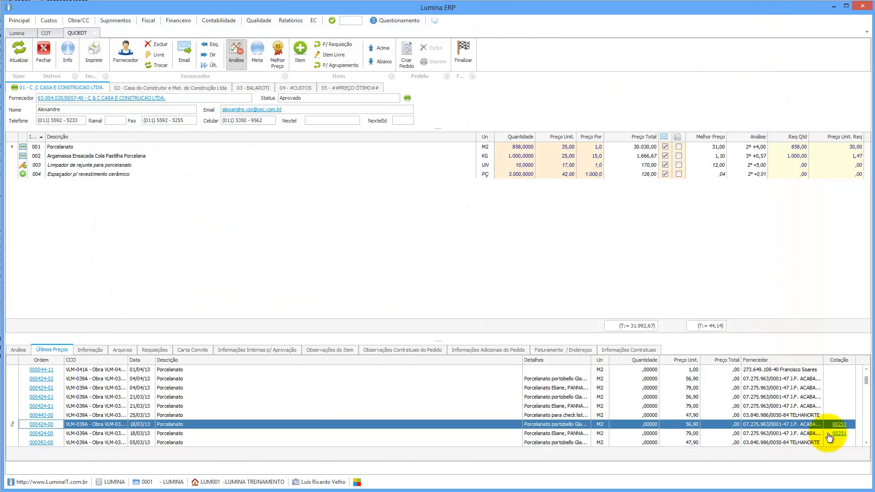
View and close the comparison map PDF of past quotation 00251, including item allocation.
left_click(841, 425)
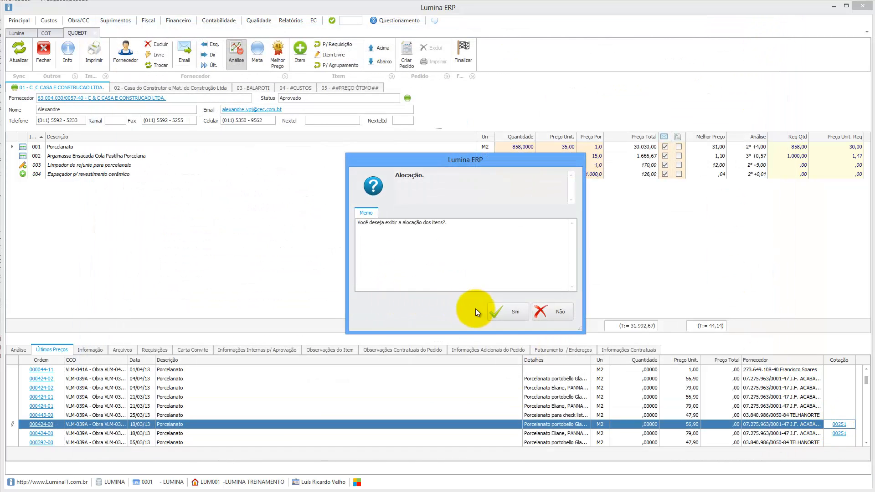
left_click(502, 313)
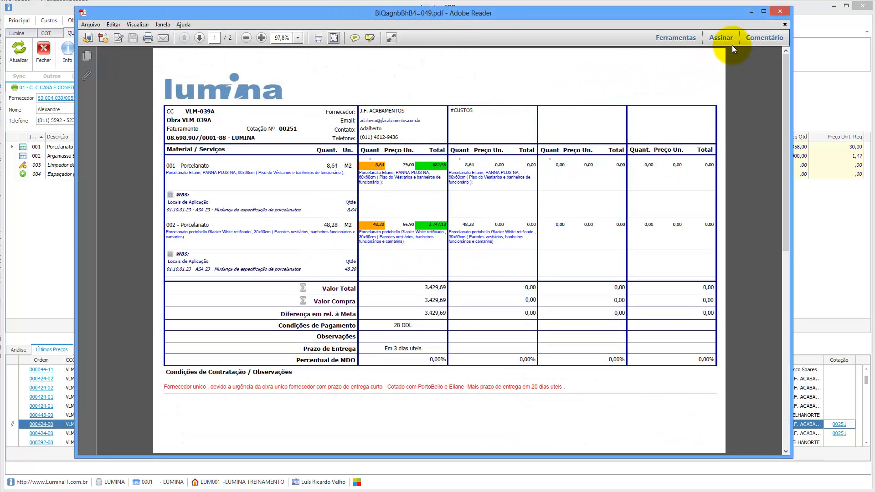
left_click(780, 11)
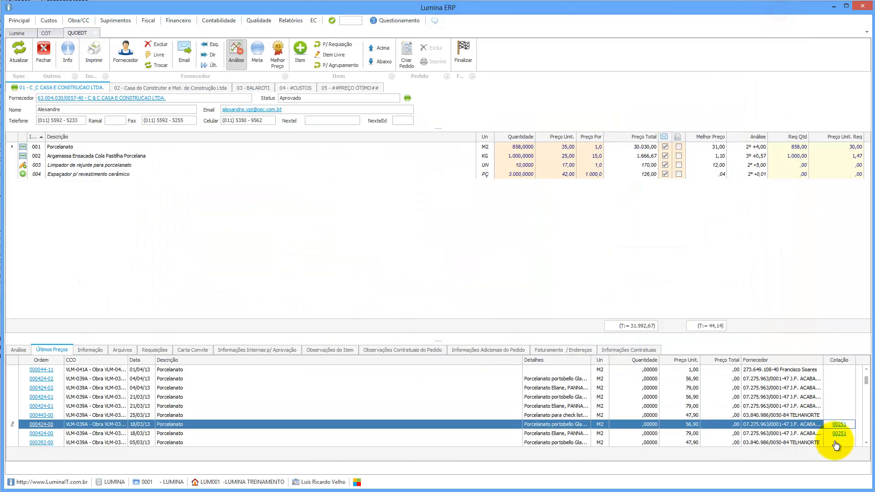
View quotation 00053's comparison map, with Porcelanato at 31,71 versus 28,23, then close it.
left_click(867, 443)
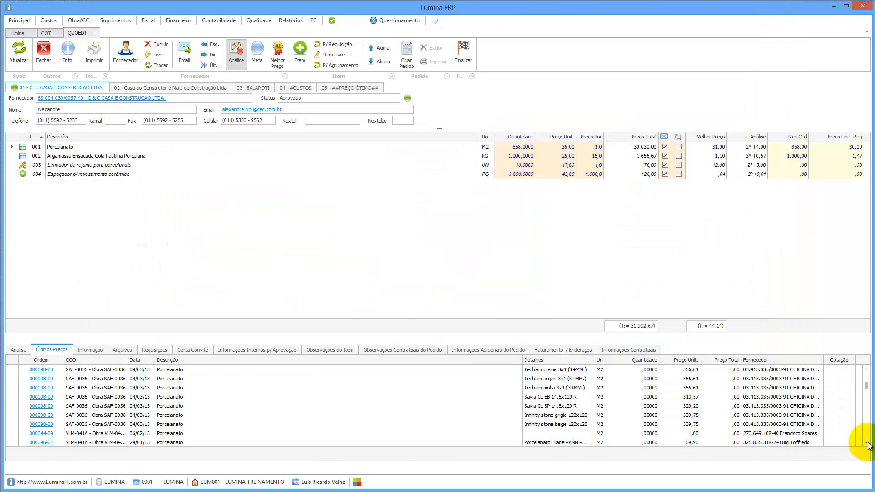
left_click_drag(866, 393, 868, 402)
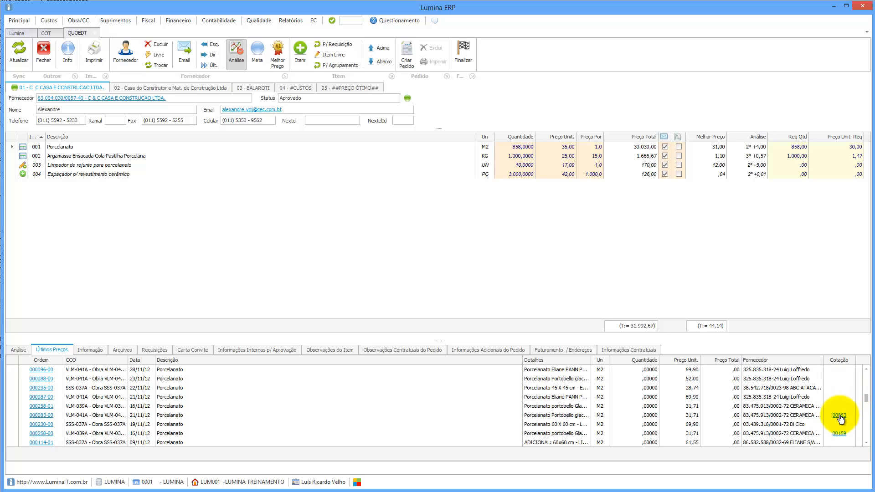
left_click(841, 417)
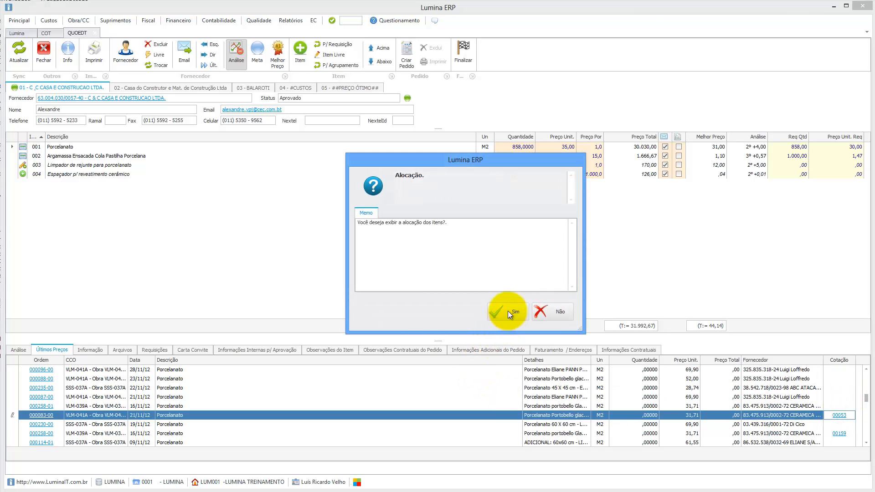
left_click(509, 312)
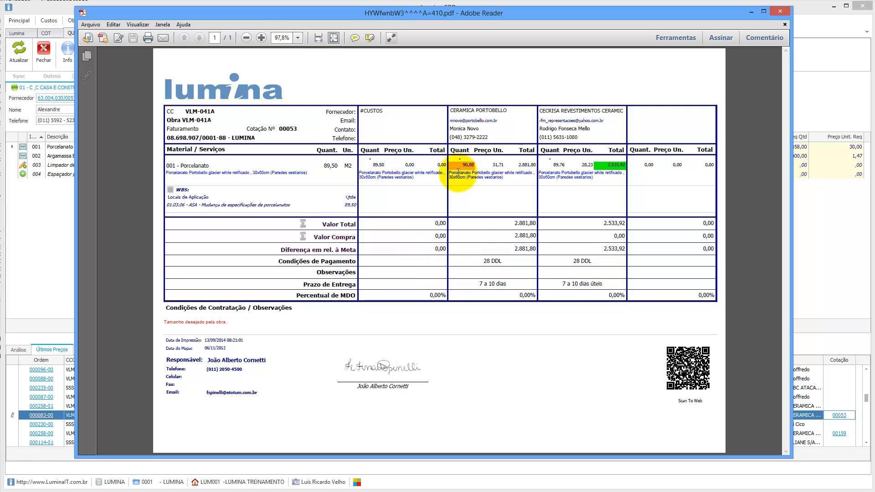
left_click(780, 11)
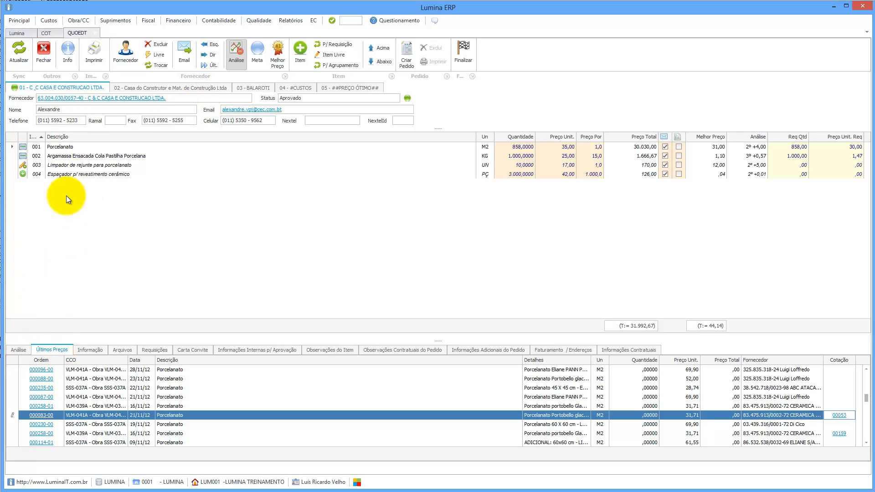
Review Porcelanato and Argamassa rankings and Argamassa's last price 20,00, then show the payment and delivery fields.
left_click(23, 351)
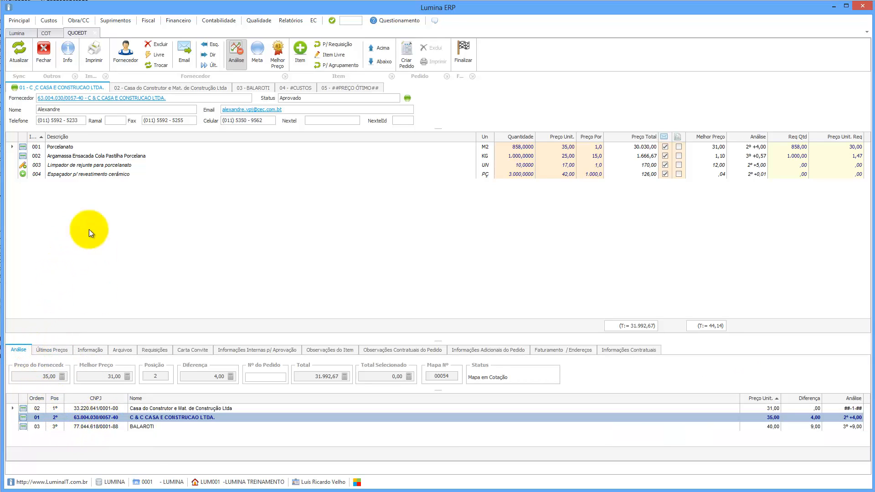
left_click(66, 157)
left_click(64, 147)
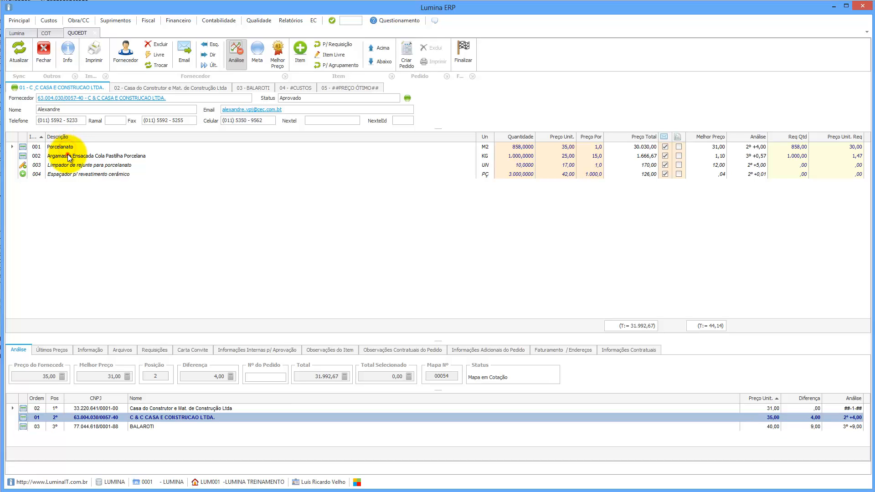
left_click(67, 156)
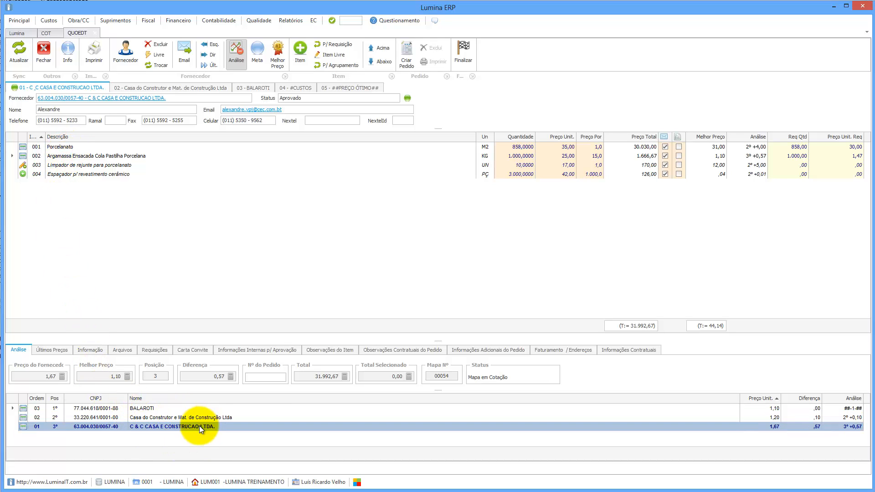
left_click(59, 349)
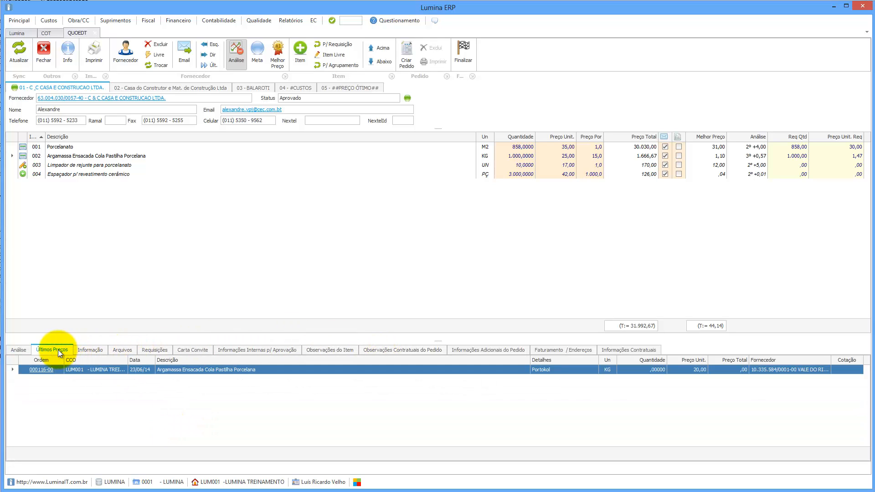
left_click(90, 349)
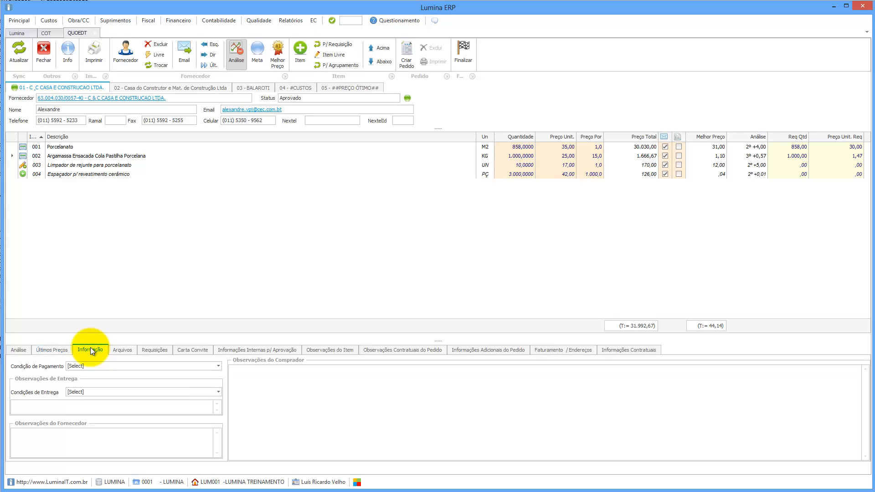
Give C & C's quote payment condition 10 DDL and delivery Conforme Programação.
left_click(125, 366)
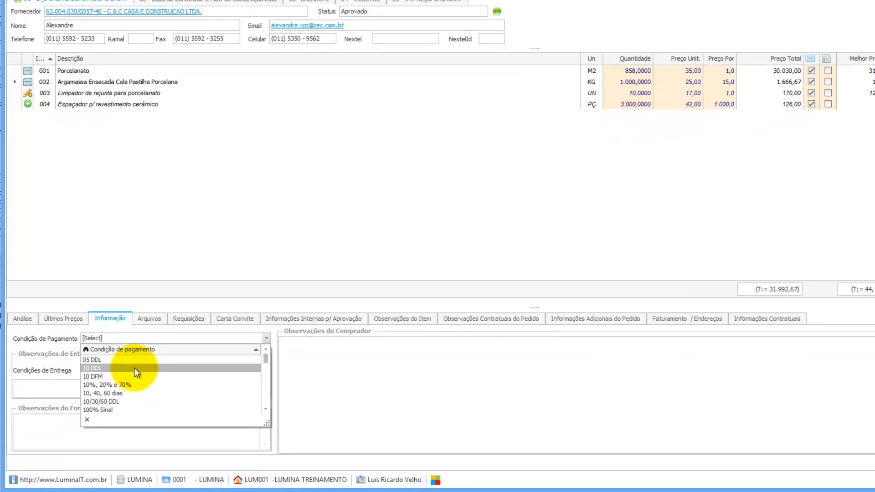
left_click(143, 360)
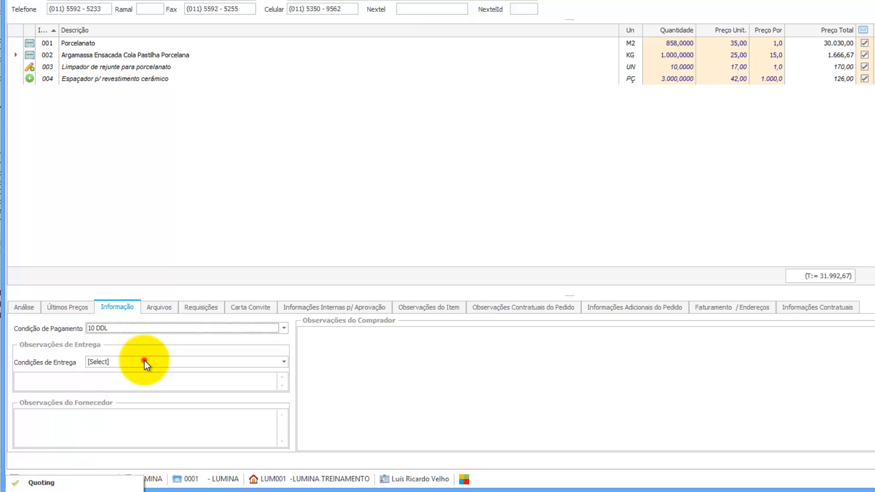
left_click(144, 360)
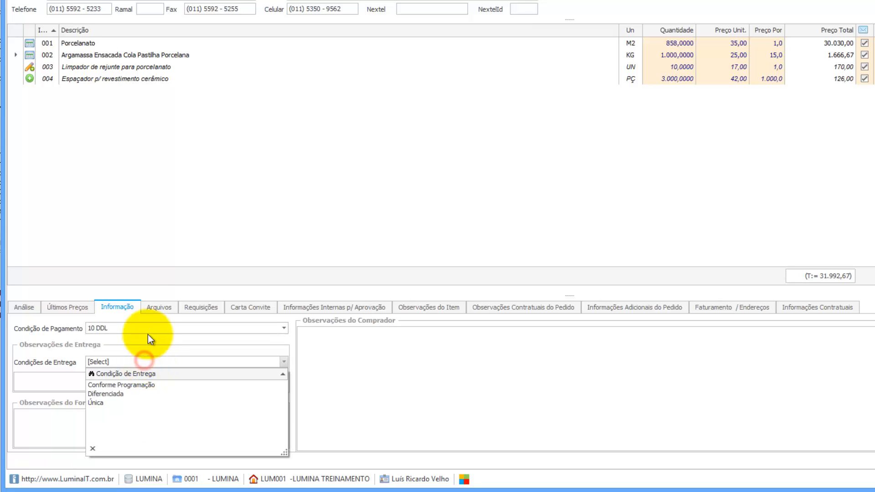
left_click(121, 386)
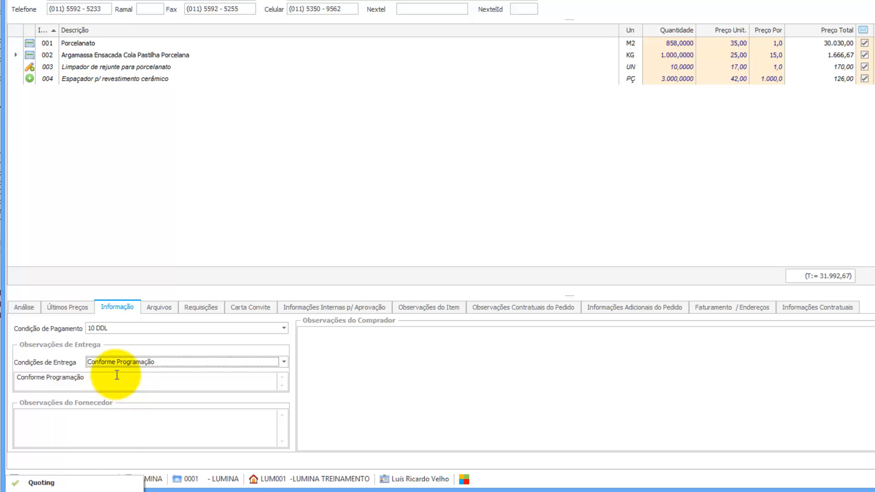
Set Casa do Construtor's payment to 10 DFM and delivery to Diferenciada.
left_click(193, 9)
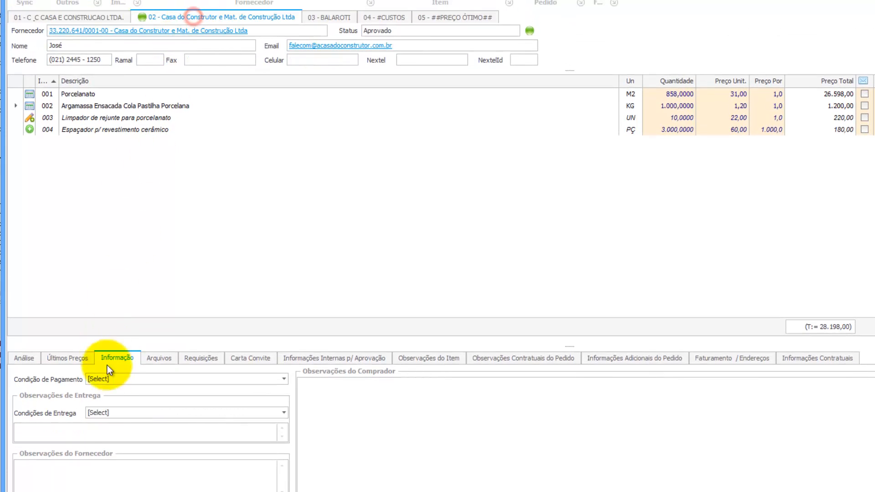
left_click(113, 347)
left_click(116, 420)
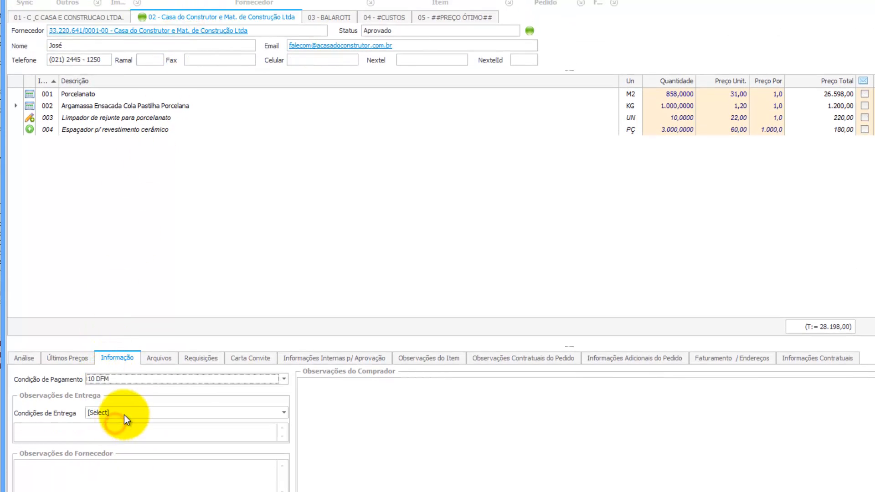
left_click(123, 414)
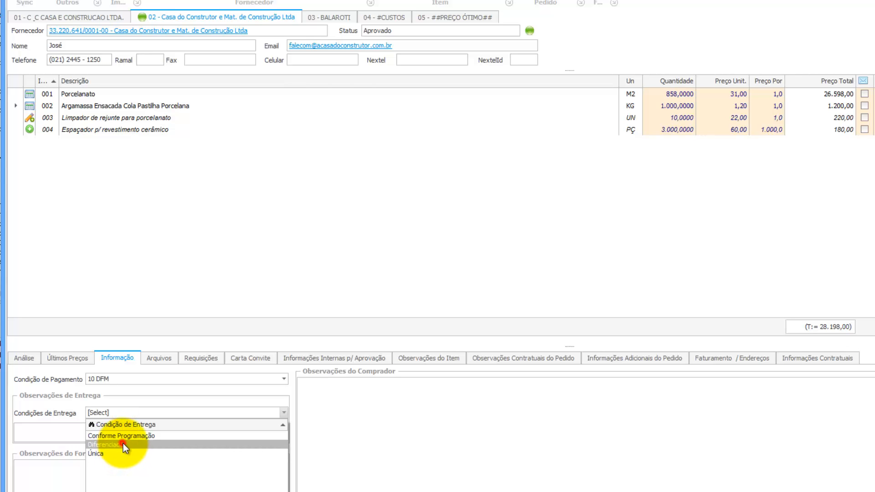
left_click(123, 444)
Give BALAROTI the same terms: payment 10 DFM and delivery Diferenciada.
left_click(334, 21)
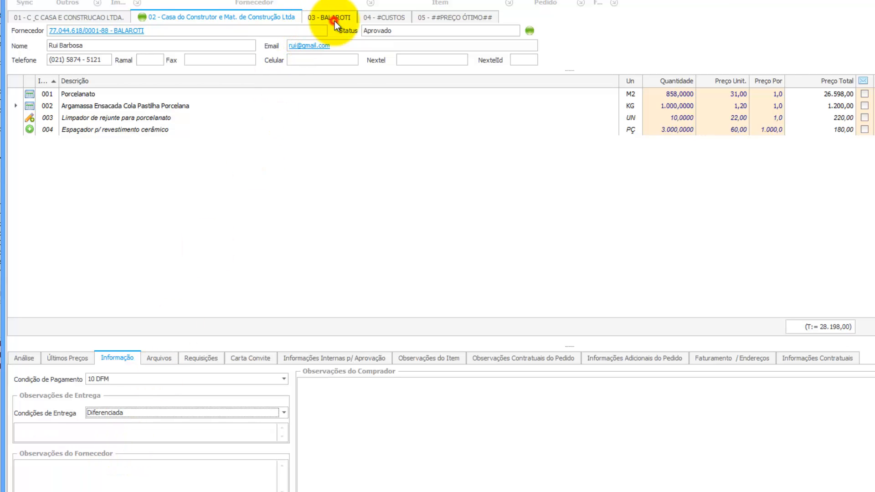
left_click(115, 381)
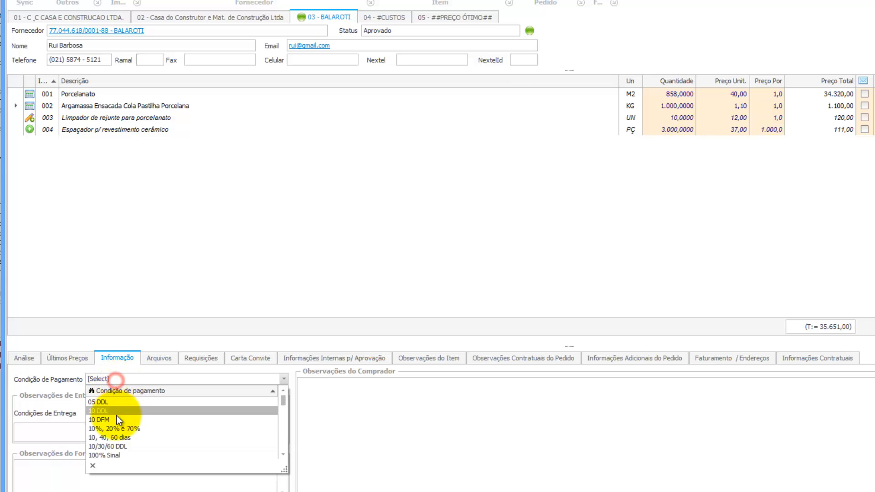
left_click(116, 414)
left_click(117, 415)
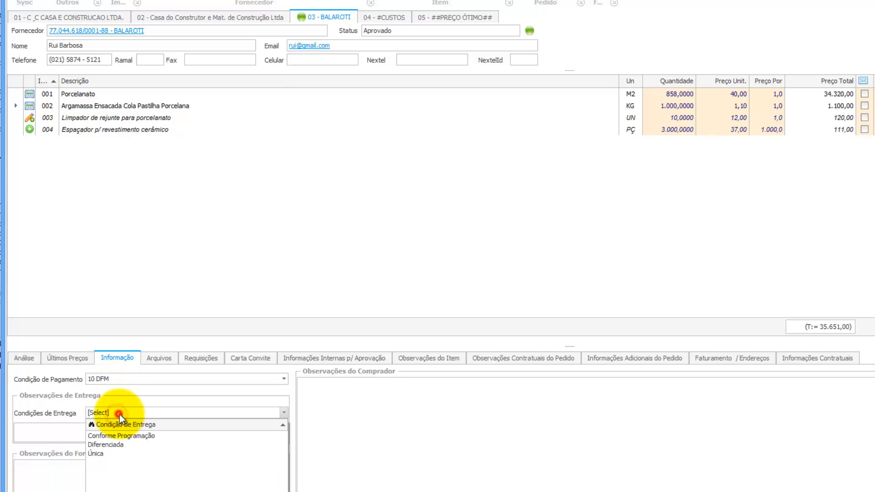
left_click(119, 445)
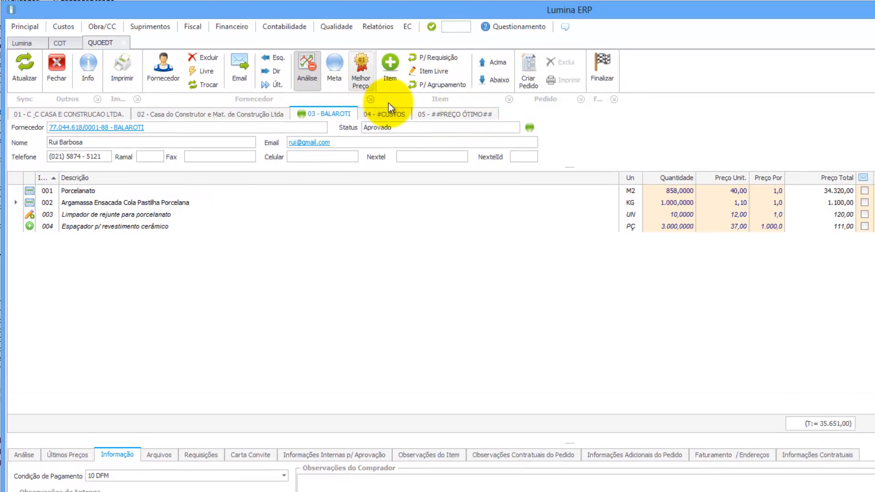
Delete the ##PREÇO ÓTIMO## supplier from quotation 00054.
left_click(450, 113)
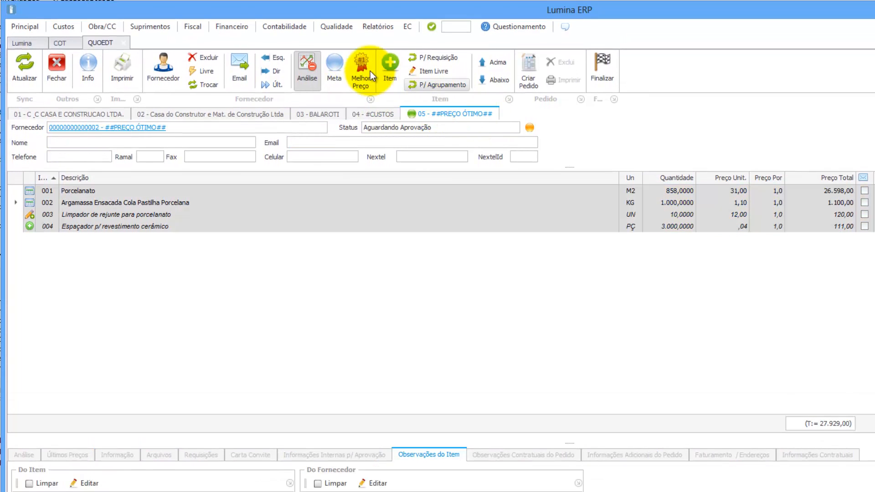
left_click(209, 57)
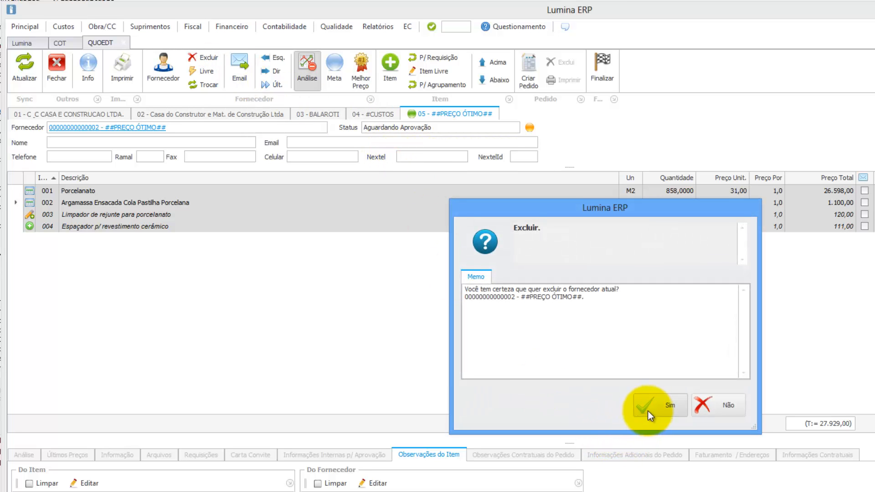
left_click(649, 407)
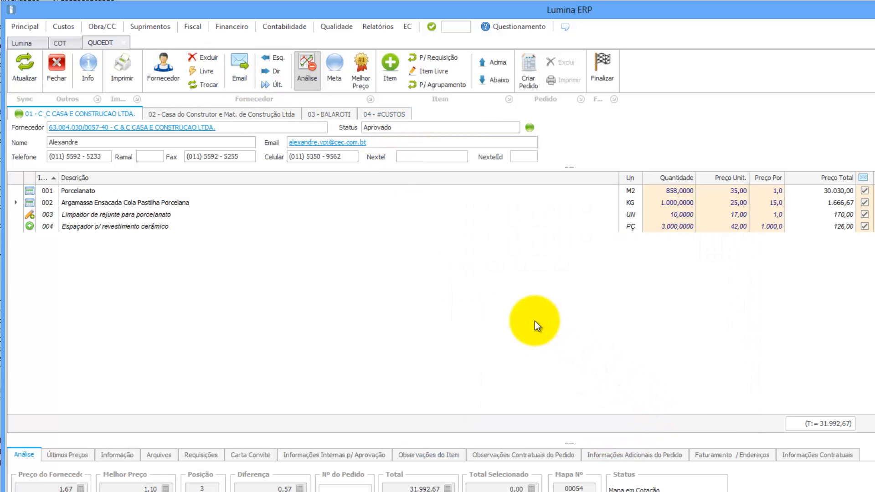
Generate the quotation map PDF, first with item allocation, then without it.
left_click(122, 69)
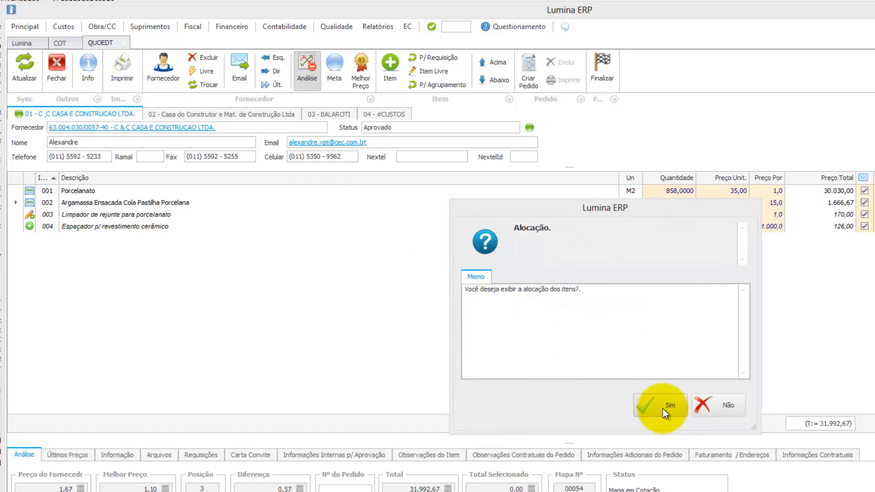
left_click(663, 407)
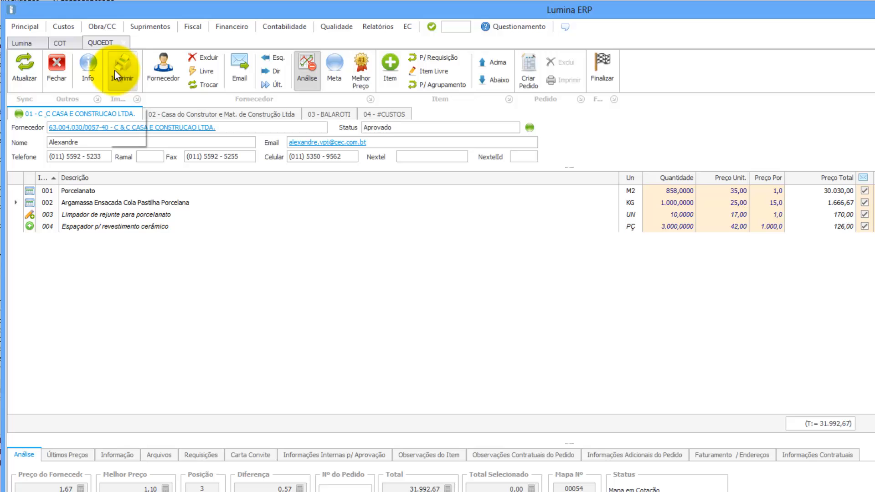
left_click(115, 70)
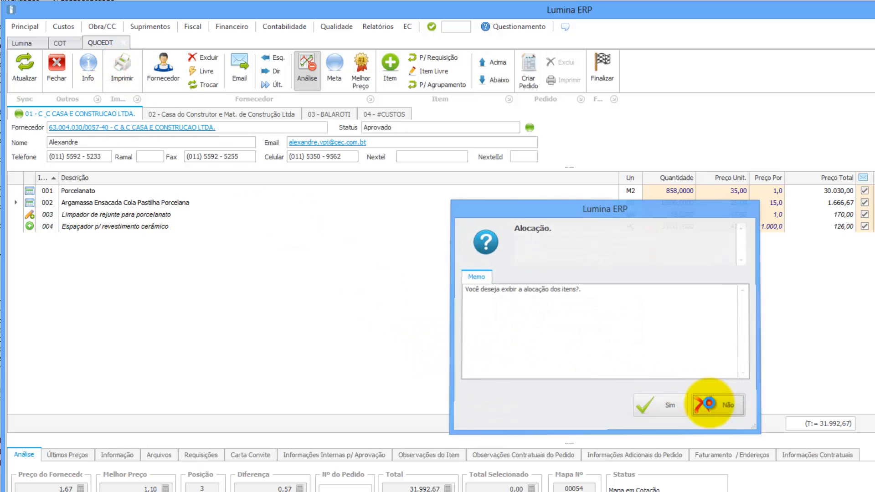
left_click(710, 403)
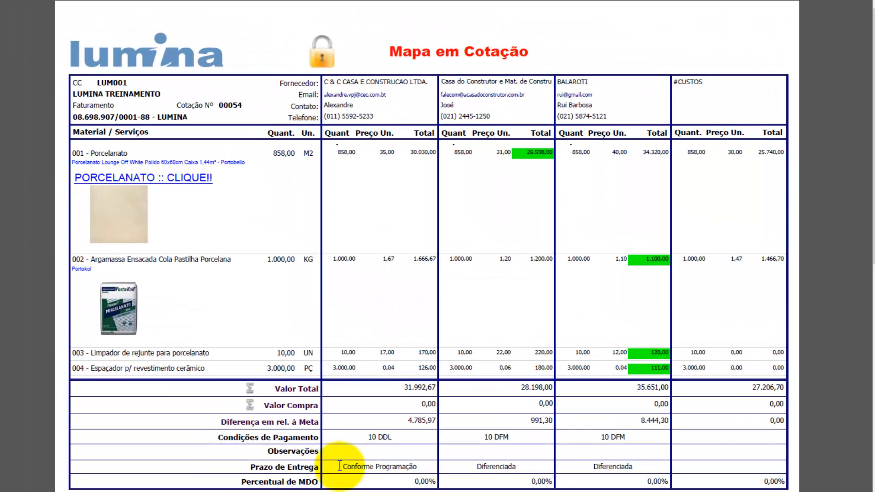
Check each supplier's delivery and payment terms in the PDF quotation map.
left_click_drag(250, 466, 431, 462)
left_click(344, 463)
left_click(485, 461)
left_click(617, 466)
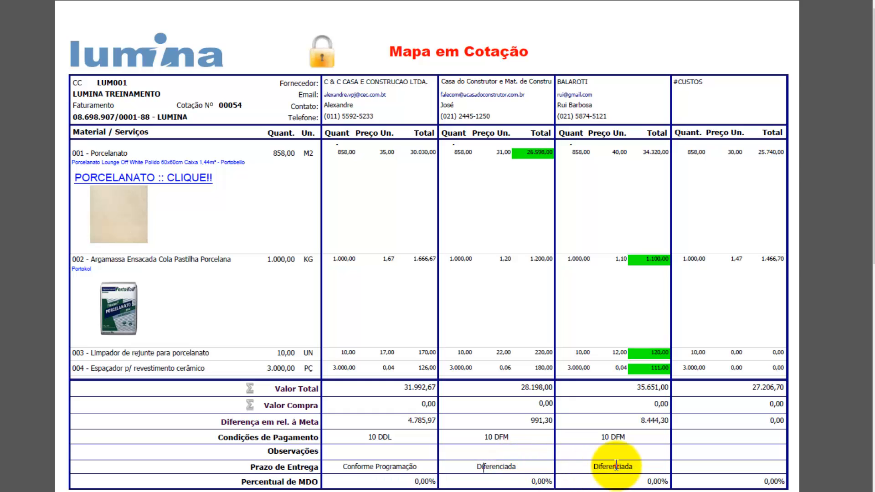
left_click(350, 436)
left_click(499, 437)
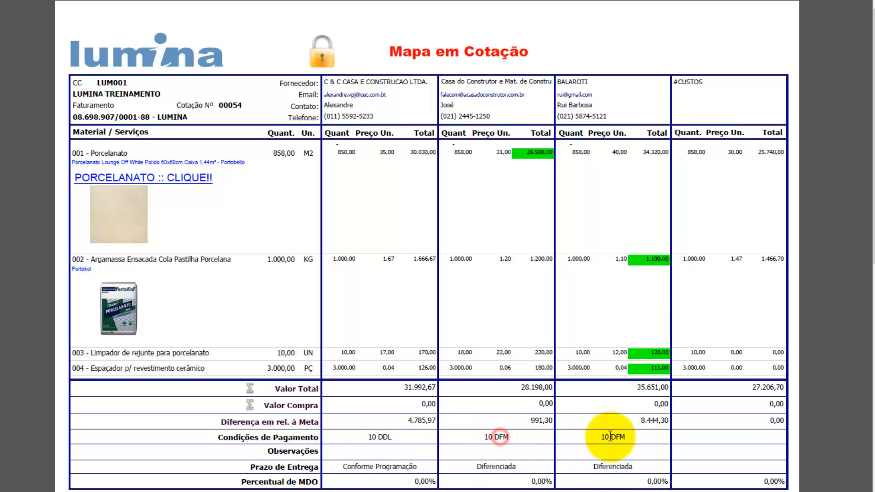
left_click(613, 437)
left_click(374, 437)
left_click(502, 436)
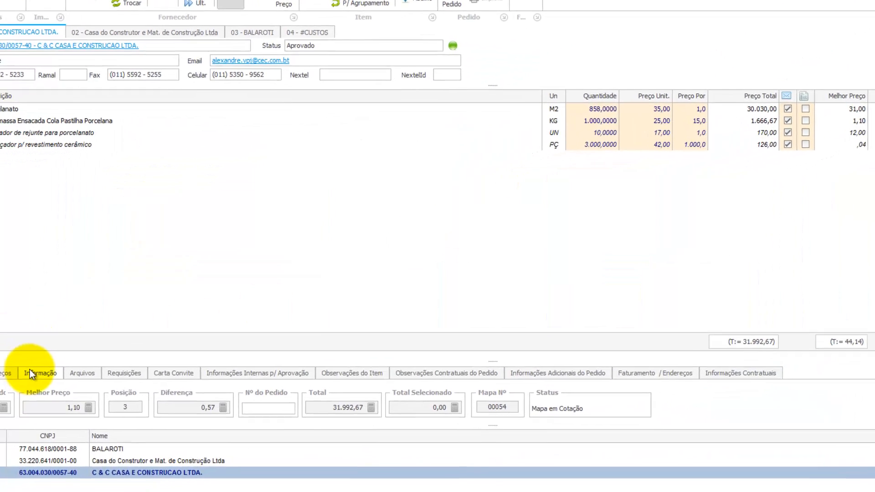
Enter the supplier observation 'Observações da CC' for C & C.
left_click(29, 371)
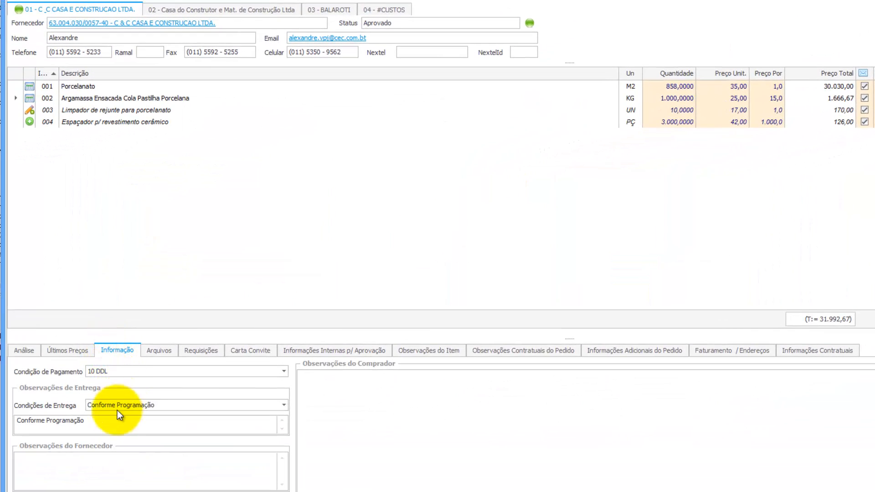
left_click(76, 459)
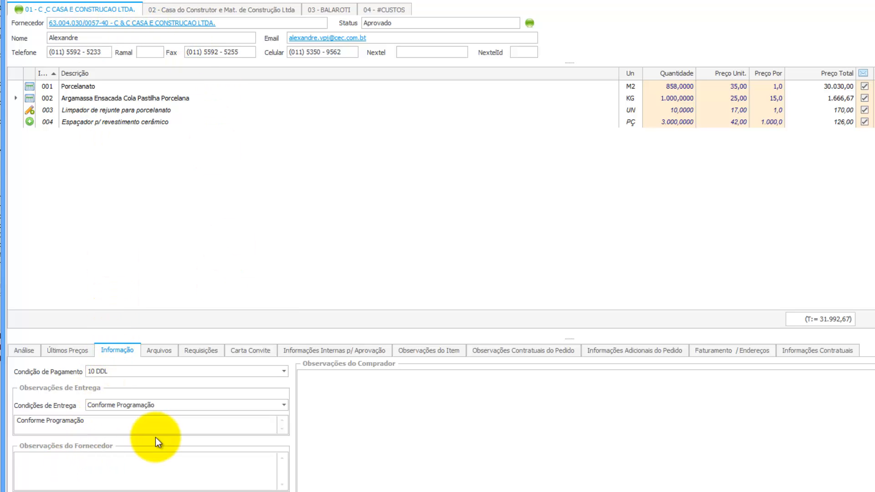
type("Observações da CC")
Add observations for Casa do Construtor and BALAROTI, then regenerate the quotation map.
left_click(256, 10)
left_click(81, 462)
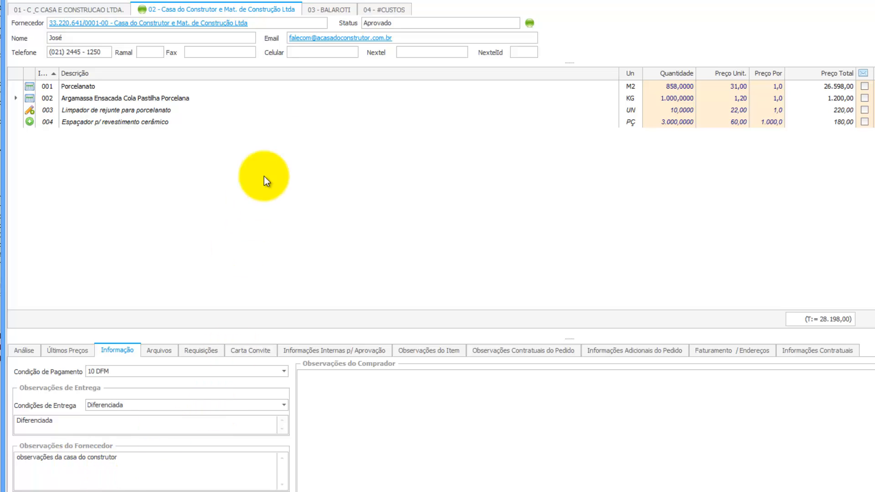
left_click(328, 10)
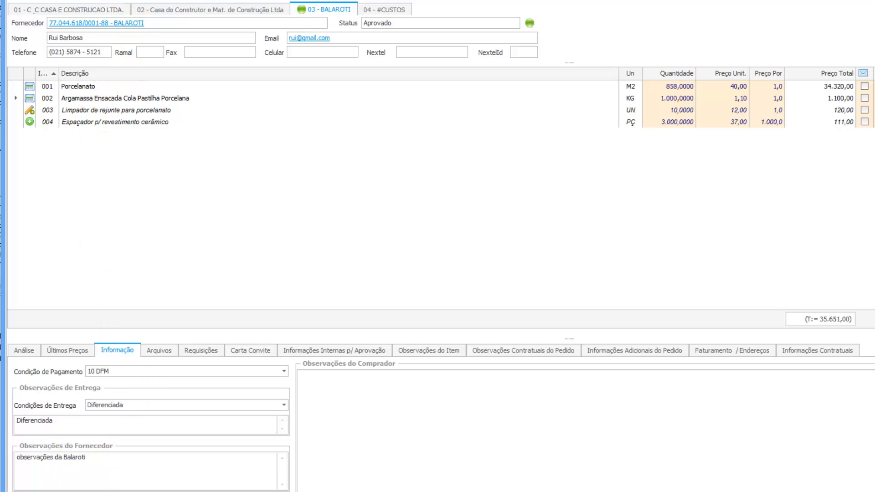
double_click(307, 109)
Compare the C&C, Casa do Construtor and BALAROTI observations on the quotation map, then close it.
left_click(716, 304)
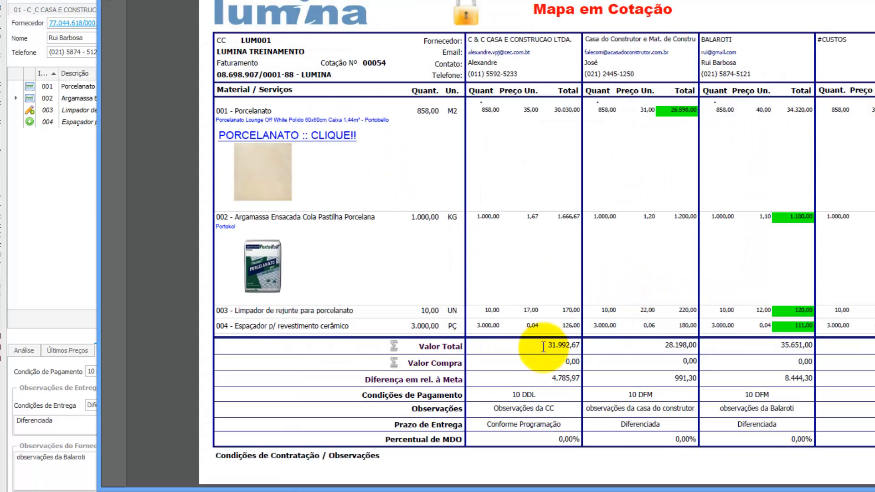
left_click(491, 410)
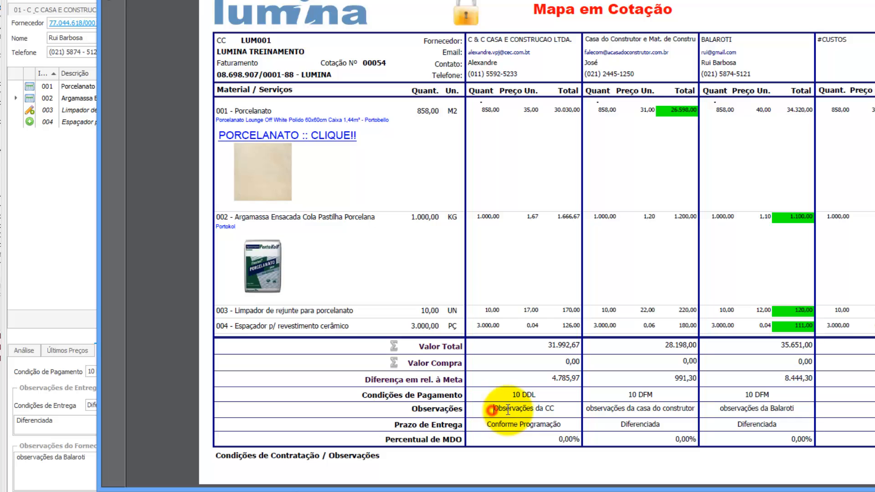
double_click(509, 410)
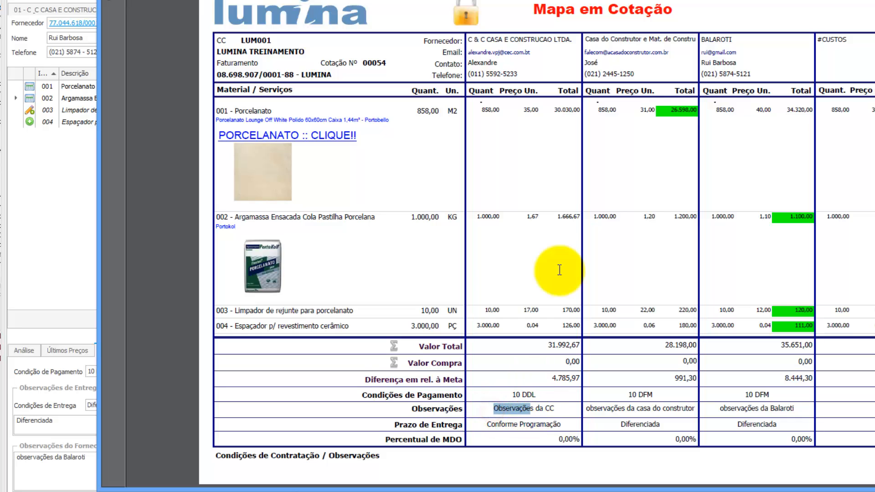
left_click(633, 408)
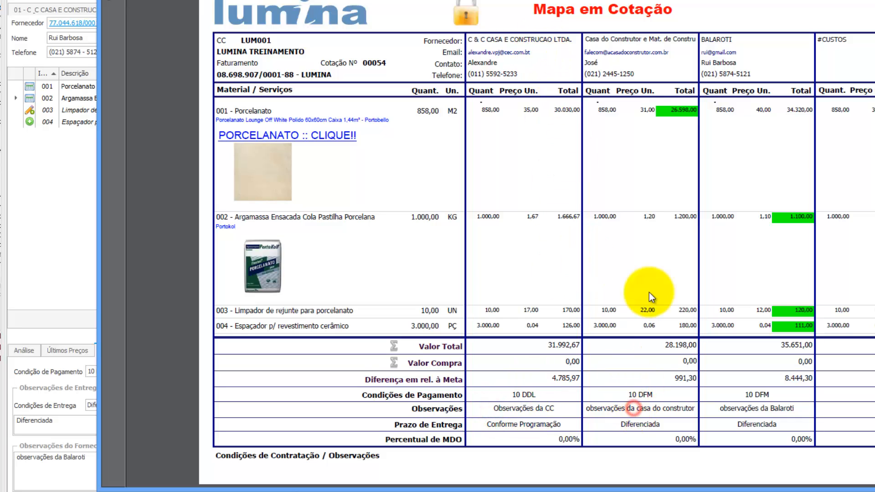
left_click(747, 409)
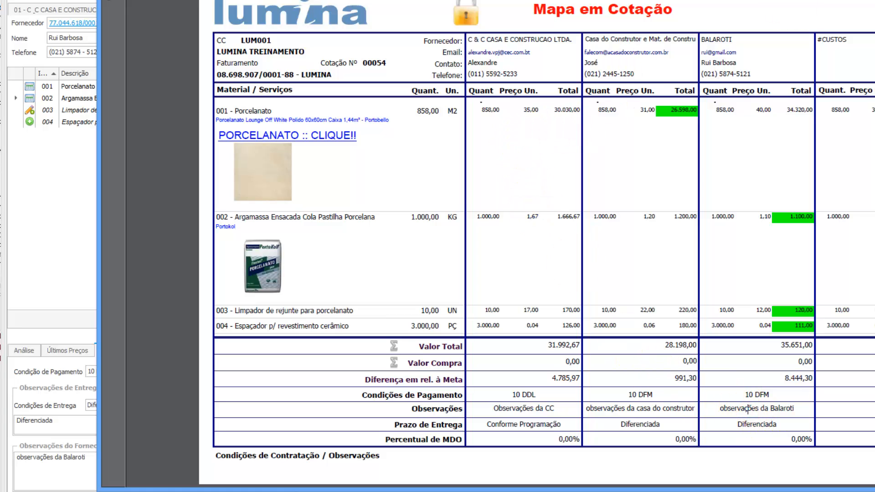
key("alt+F4")
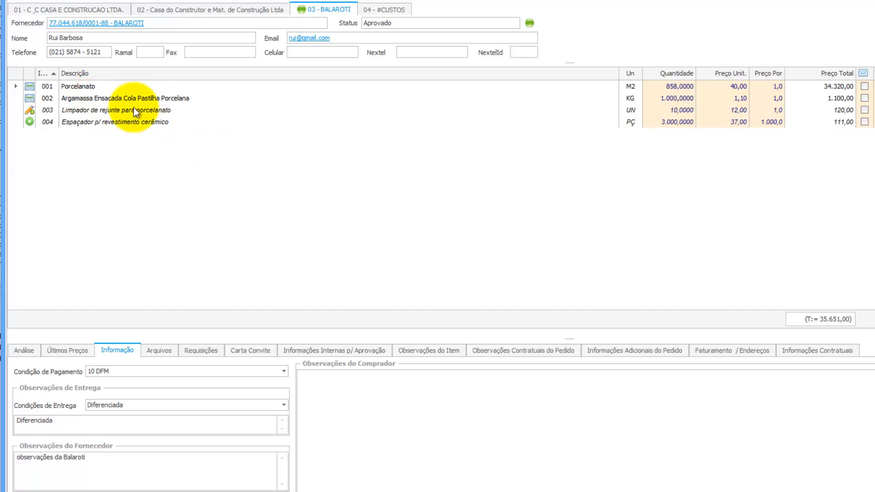
Add the supplier note 'A argamassa é da Quartzolit' to BALAROTI's Argamassa Ensacada item.
left_click(107, 97)
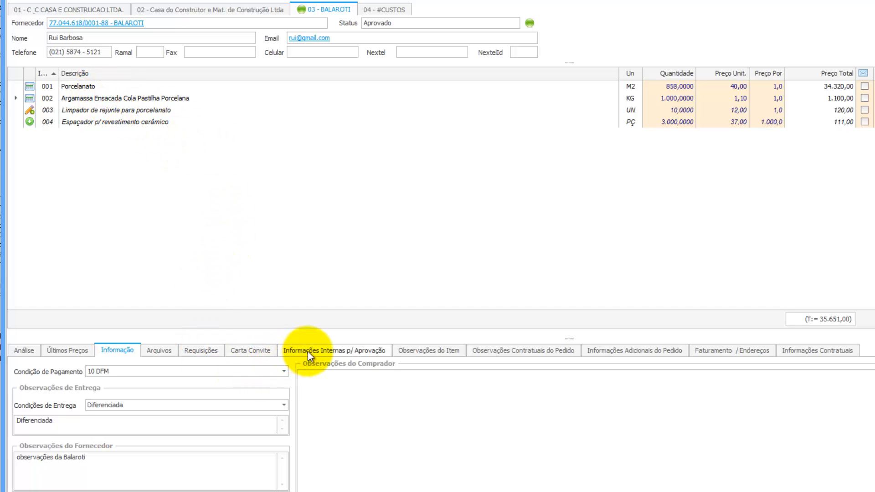
left_click(417, 352)
double_click(345, 404)
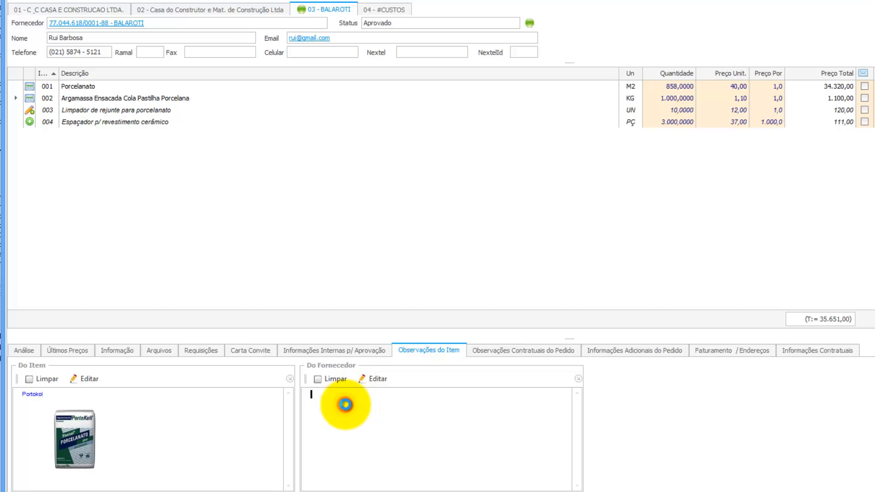
type("A a")
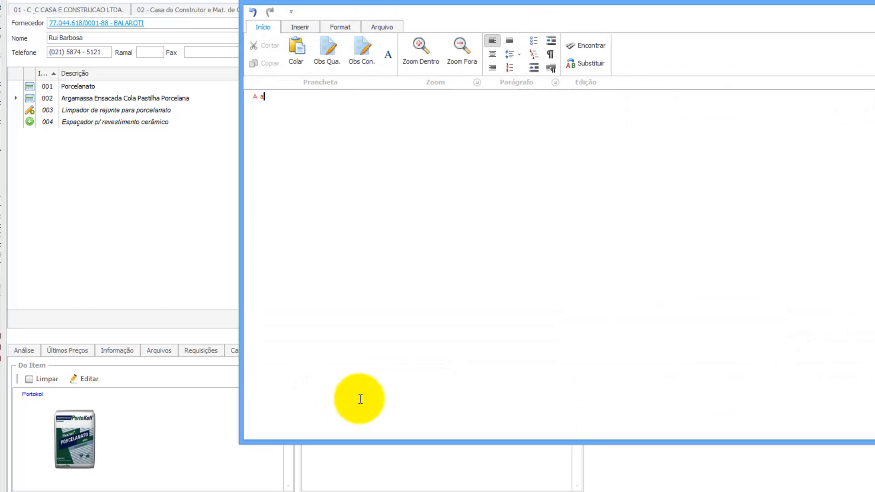
type("rgamassa")
key("BackSpace")
key("BackSpace")
left_click(869, 8)
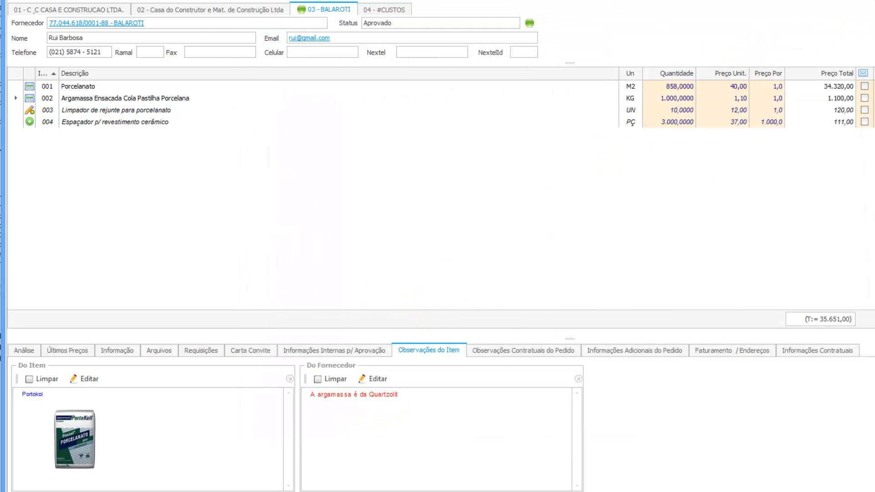
Save the item changes and check the Quartzolit note on the regenerated quotation map.
left_click(340, 151)
left_click(664, 299)
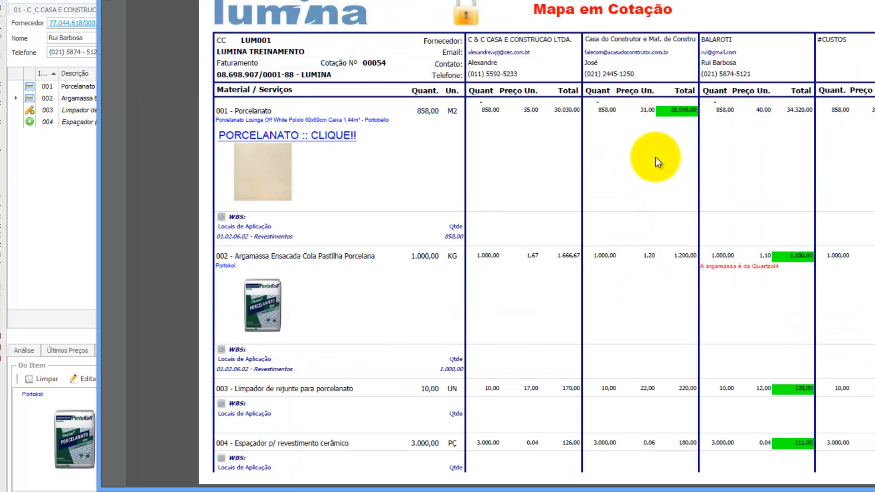
left_click_drag(780, 268, 708, 278)
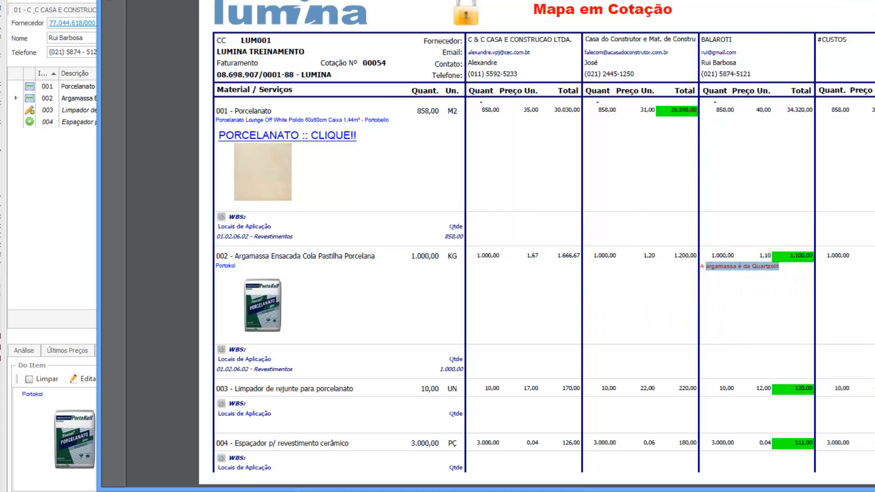
scroll(542, 246, "down", 10)
left_click_drag(801, 79, 720, 79)
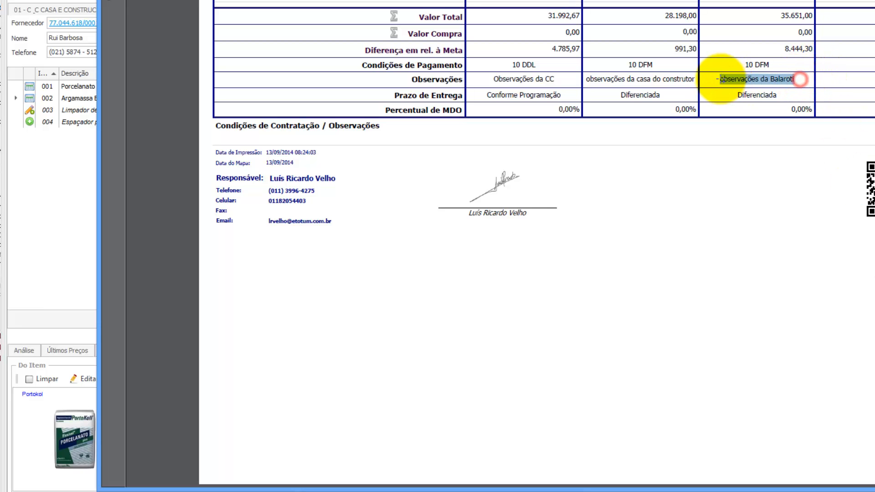
left_click(873, 2)
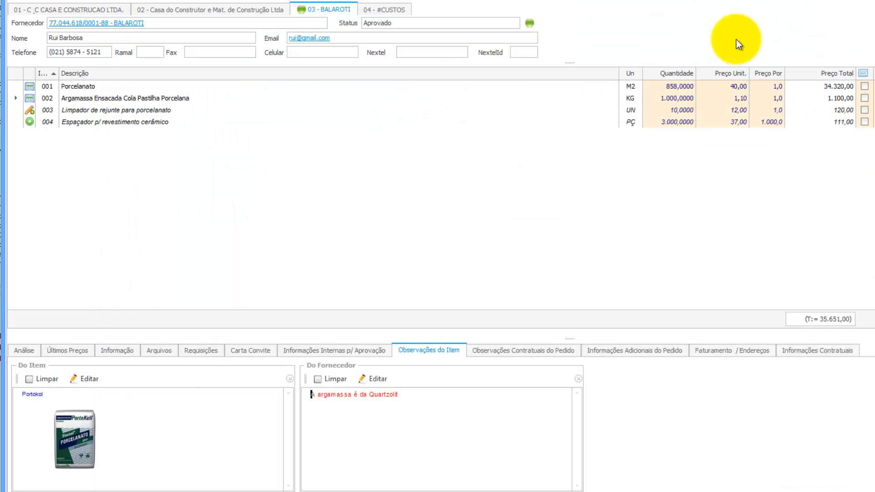
Write the buyer observation: best price is Balaroti's, but C&C is chosen for short delivery.
left_click(120, 353)
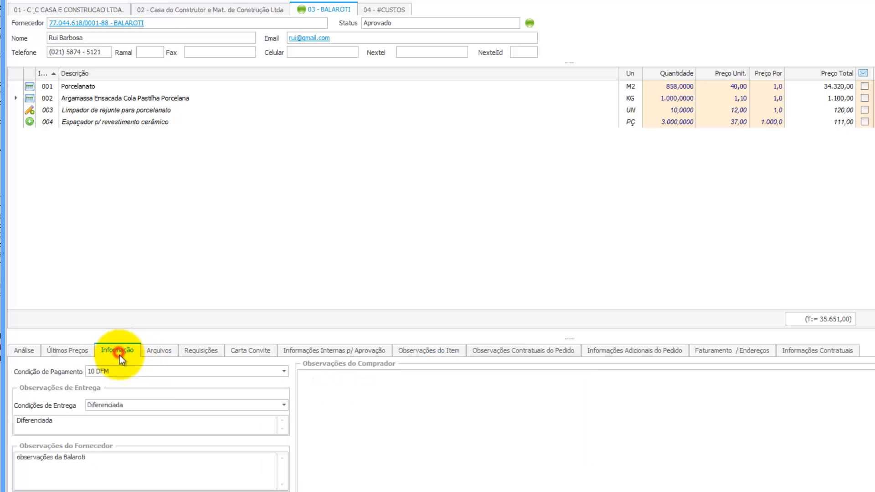
double_click(395, 394)
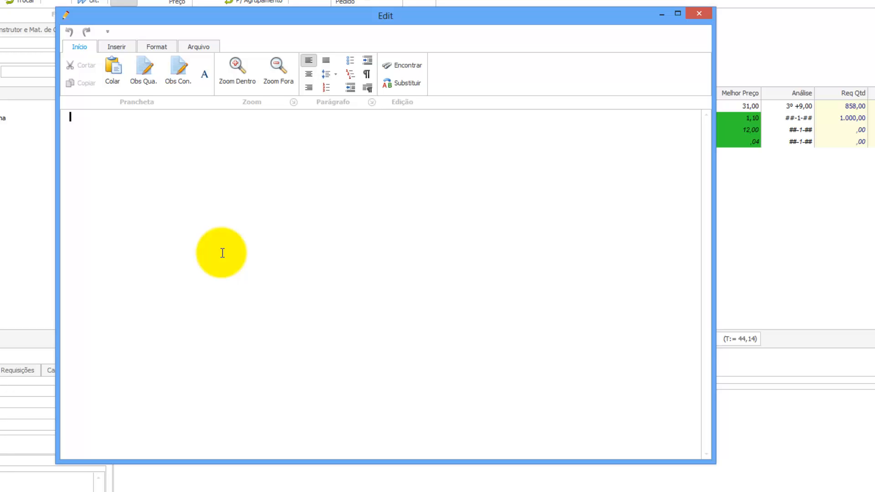
type("O melhor preço e")
key("BackSpace")
type("é da")
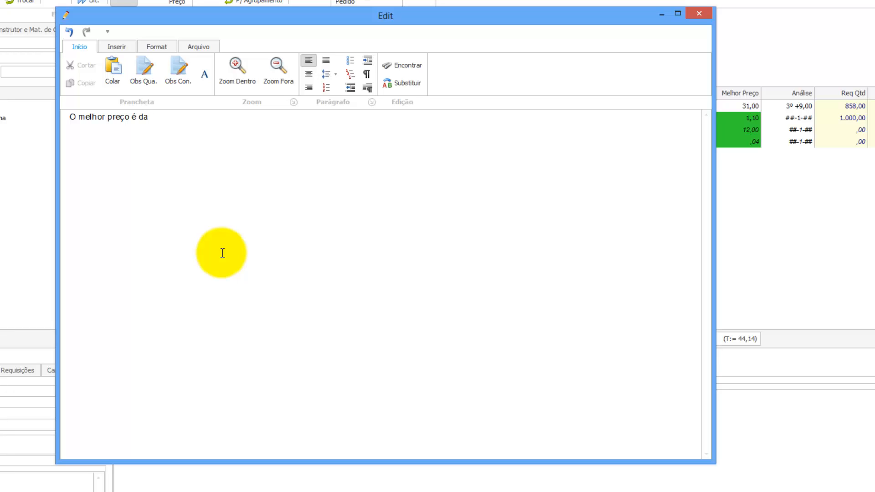
type(" Balaroti, entretanto")
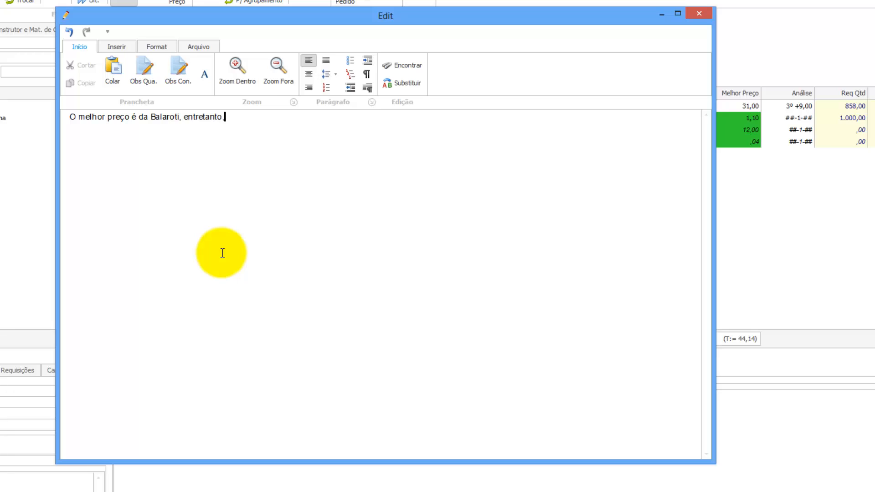
type(", devido ao prazo curto de e")
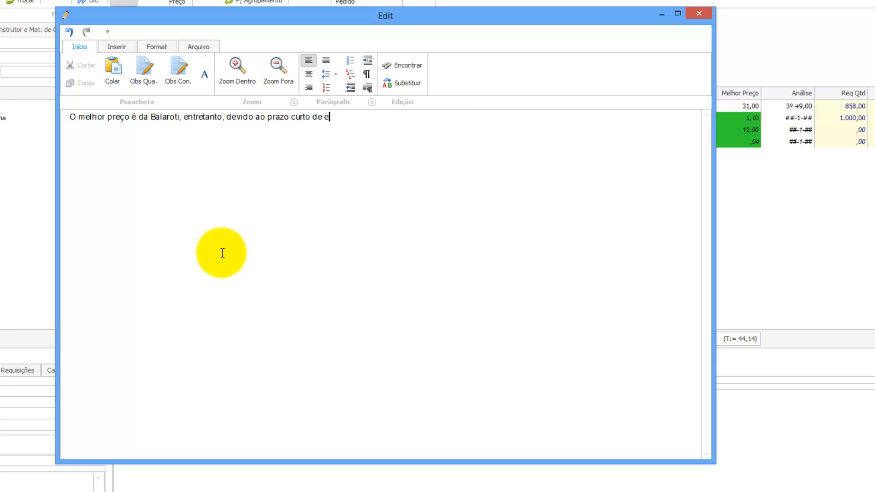
type("ntrega vamos optar pela co")
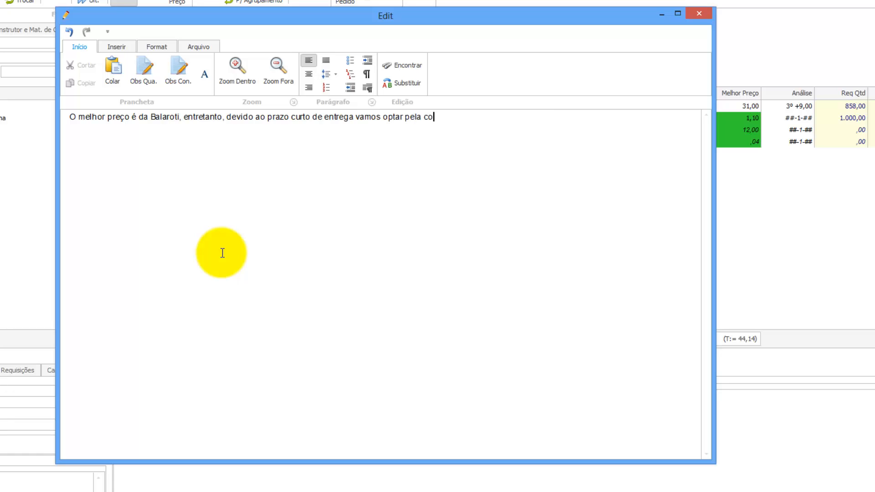
type("mpra na C&C")
Format the whole buyer note as 12pt red bold italic text.
left_click_drag(485, 117, 80, 97)
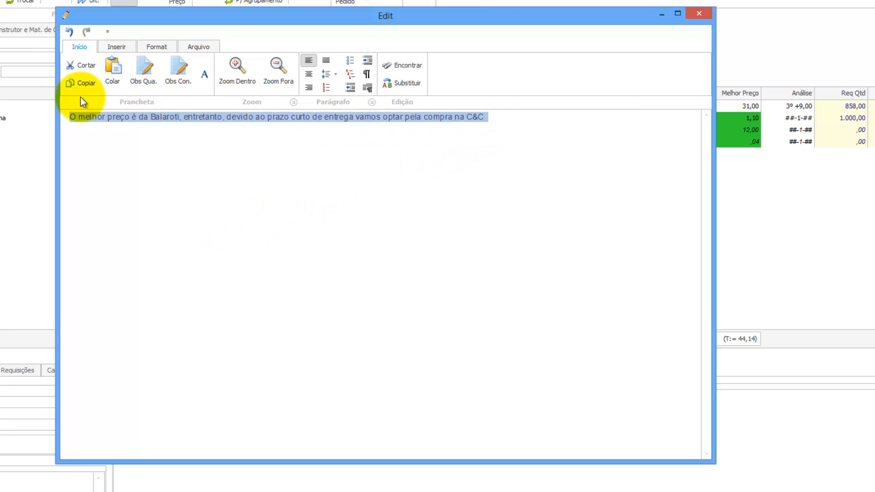
left_click(151, 47)
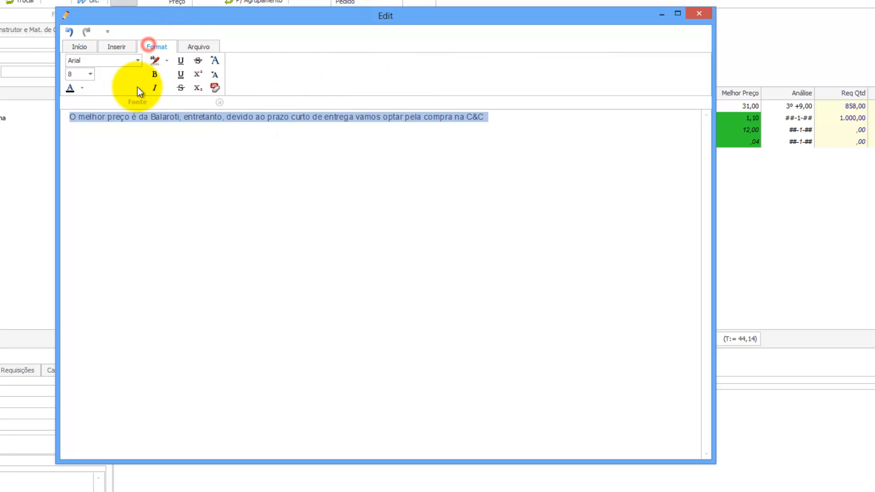
left_click(90, 74)
left_click(74, 122)
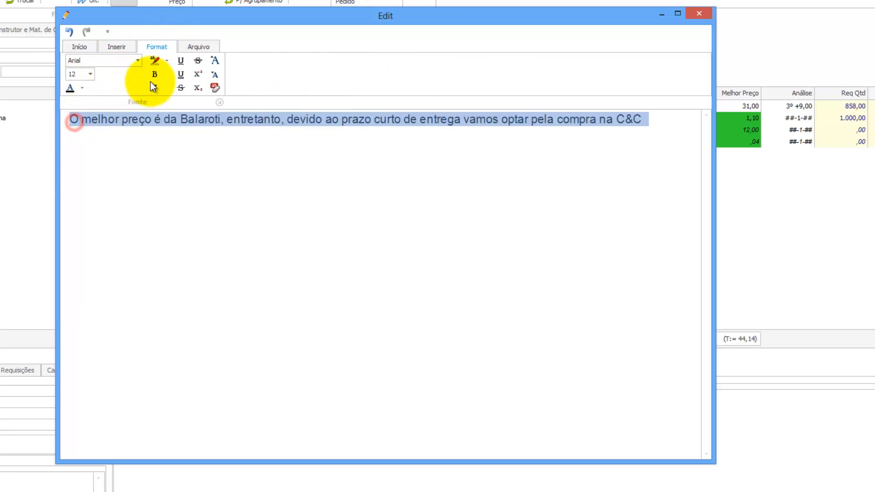
left_click(82, 88)
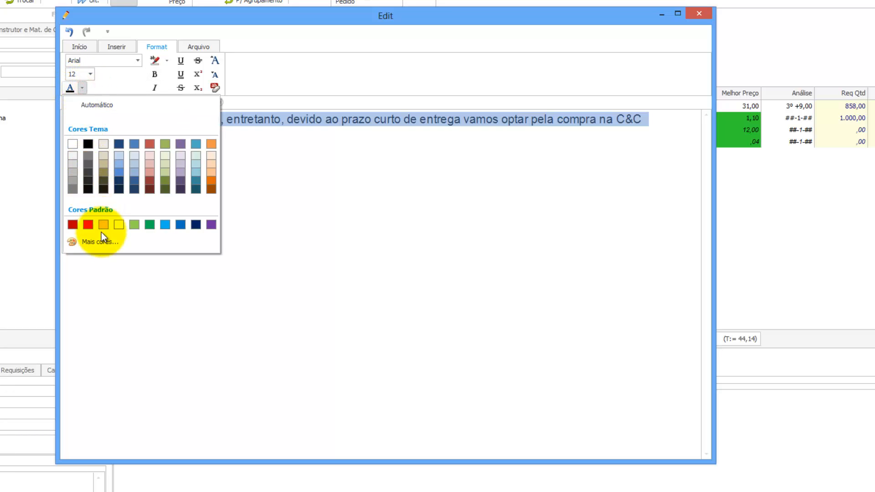
left_click(89, 225)
left_click(153, 72)
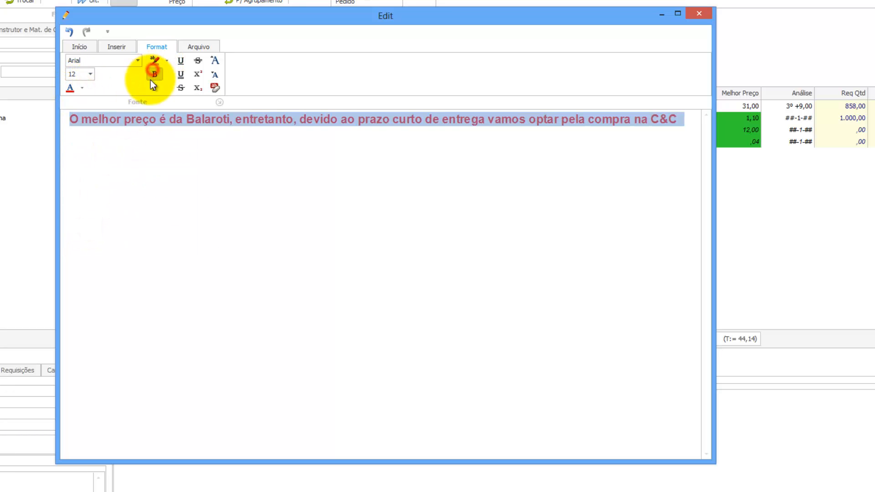
left_click(153, 86)
left_click(700, 16)
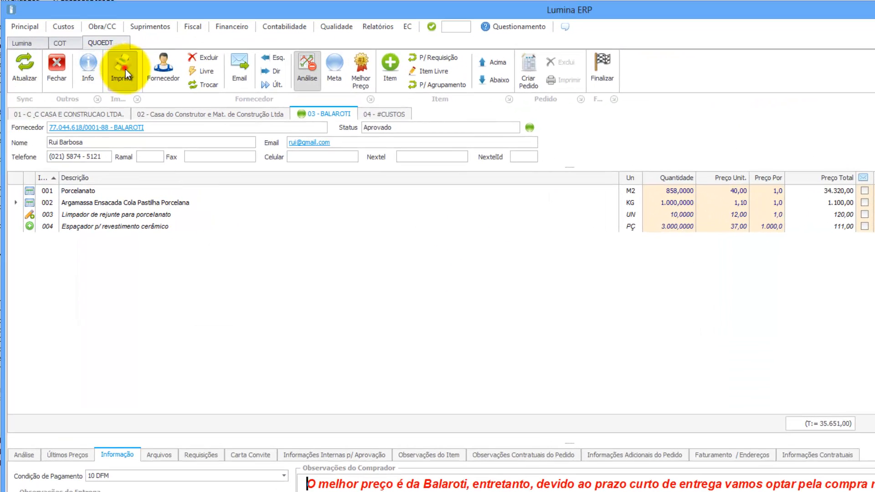
Print the quotation map without saving changes and review the red buyer note in the PDF.
left_click(123, 67)
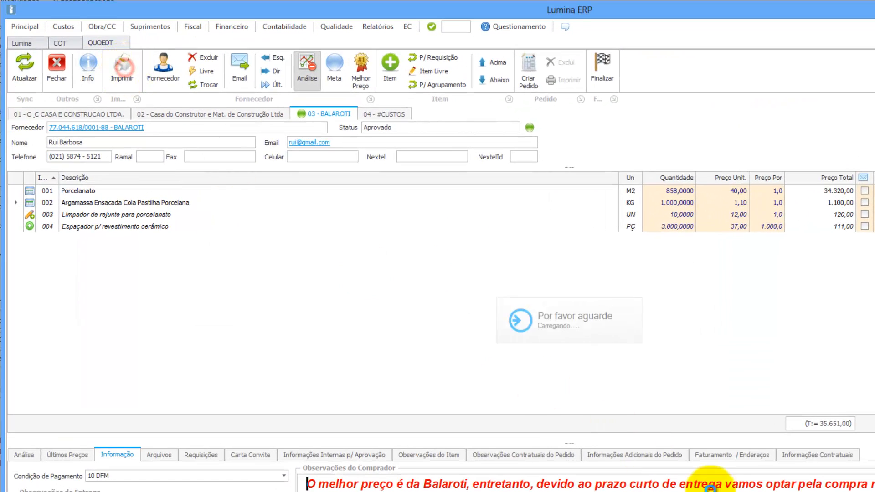
left_click(725, 407)
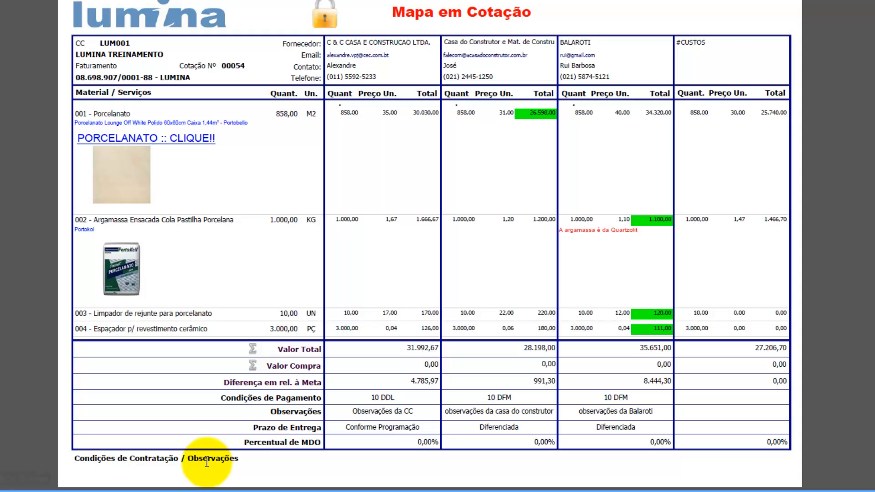
scroll(207, 463, "down", 10)
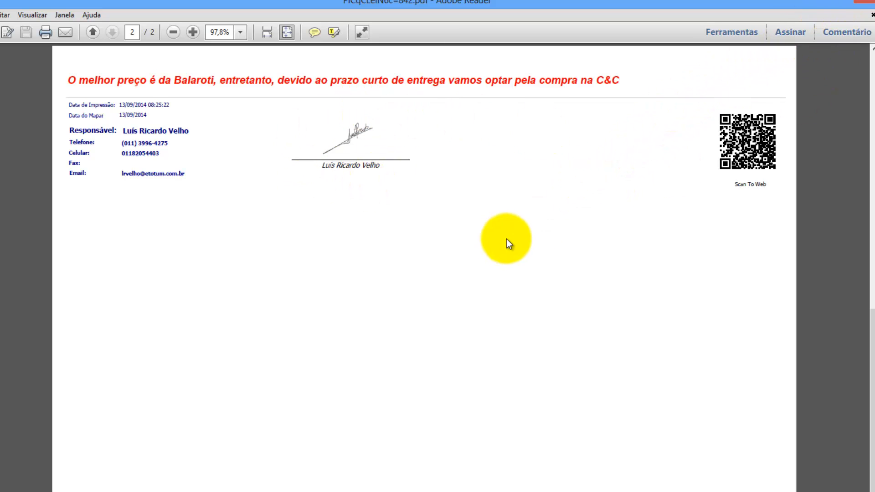
scroll(507, 239, "up", 10)
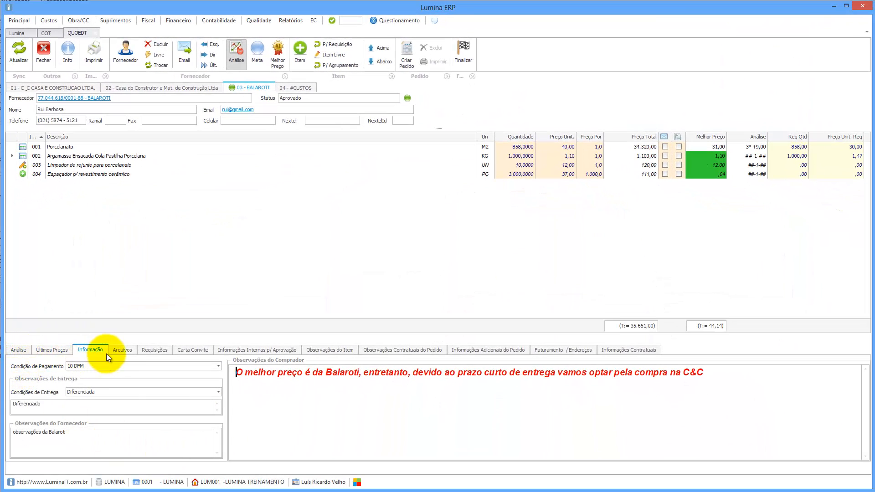
Add Memorial Descritivo Piso.docx and the calculation spreadsheet to the map attachments.
left_click(121, 351)
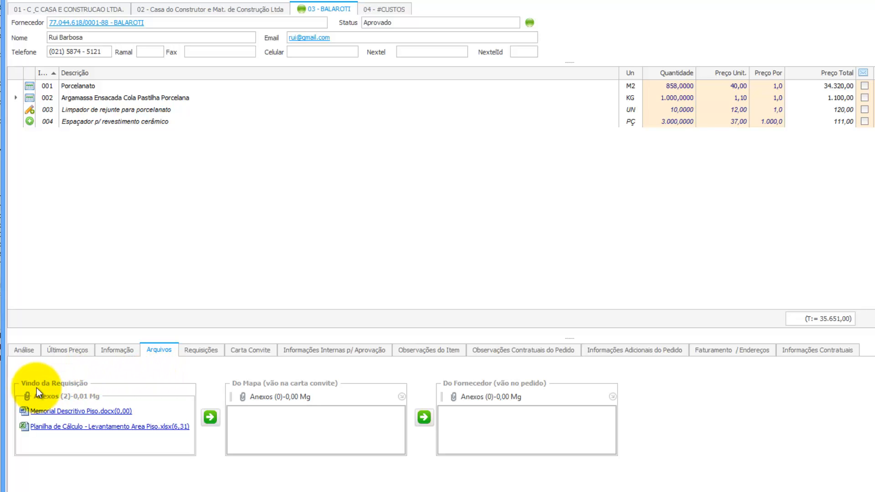
left_click(69, 412)
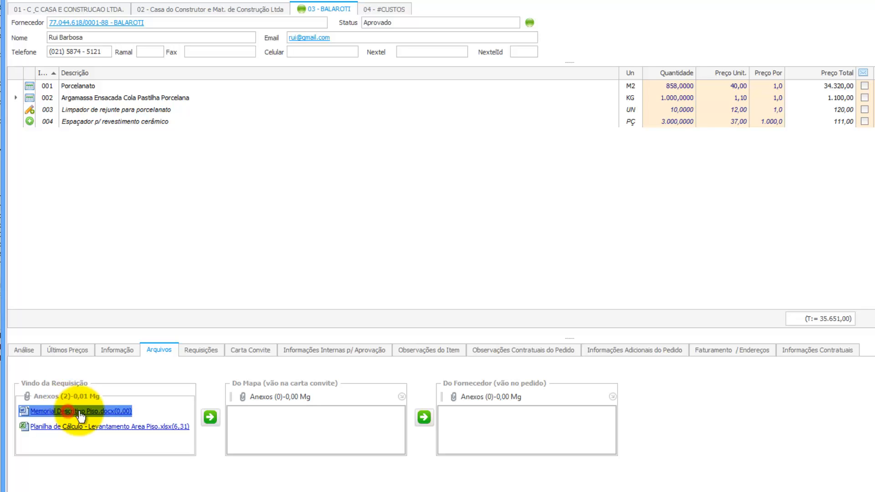
left_click(212, 420)
left_click(148, 429)
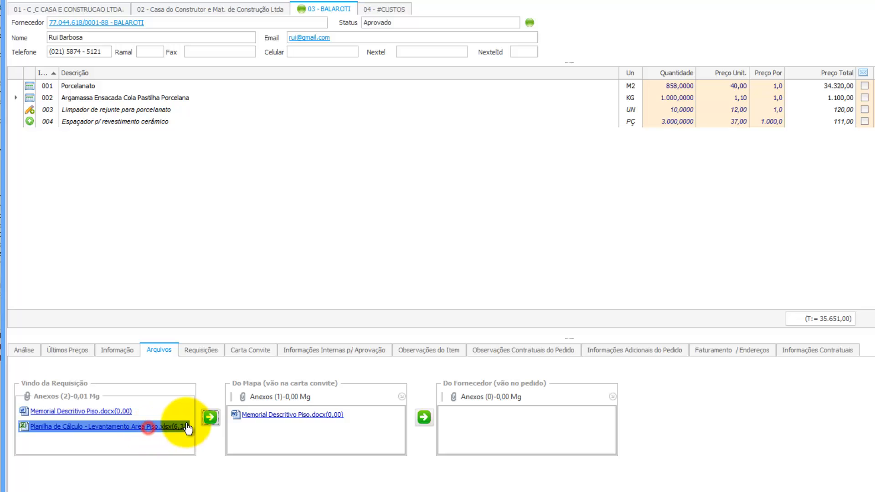
left_click(210, 418)
Add both files to the supplier attachments, cancelling an extra map-attachment file pick.
left_click(315, 419)
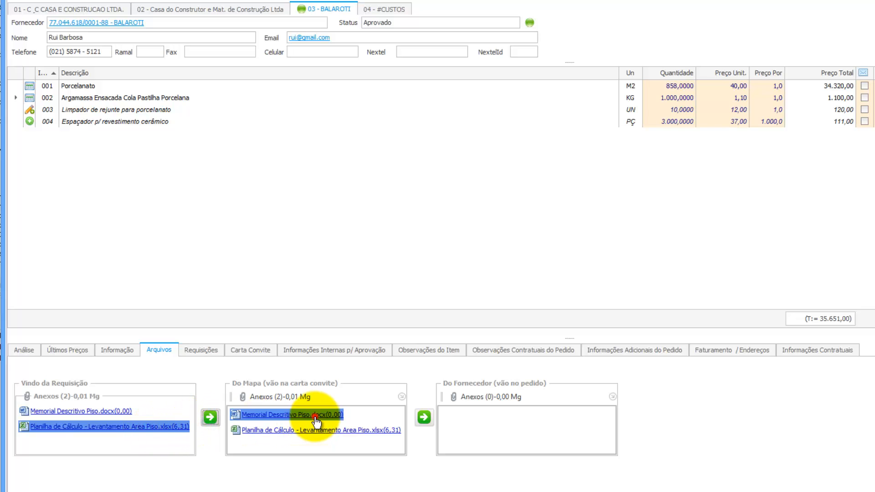
left_click(424, 418)
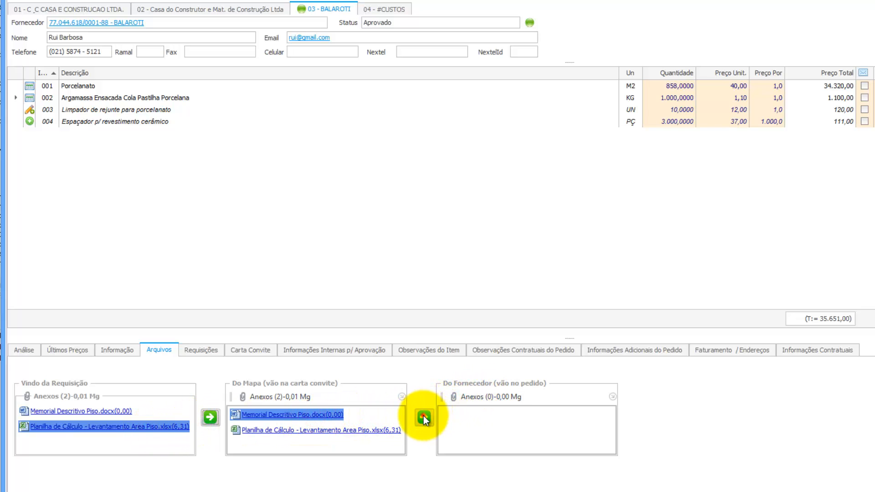
left_click(350, 430)
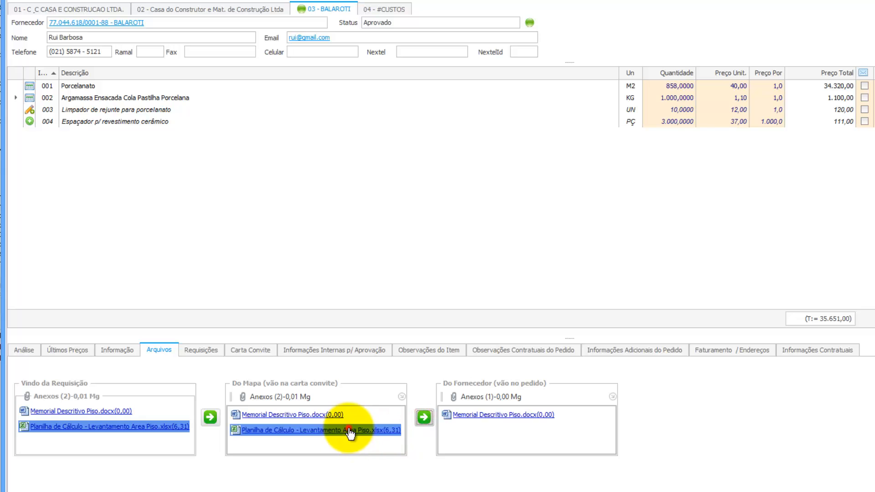
left_click(426, 419)
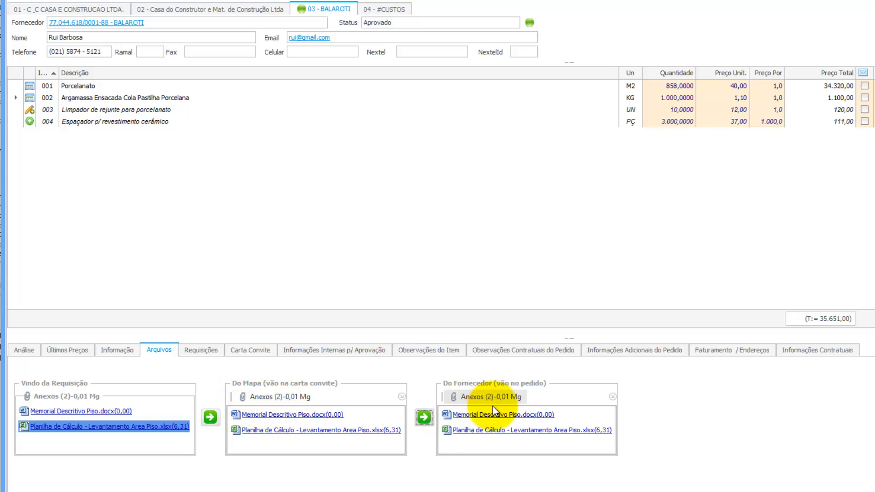
left_click(280, 397)
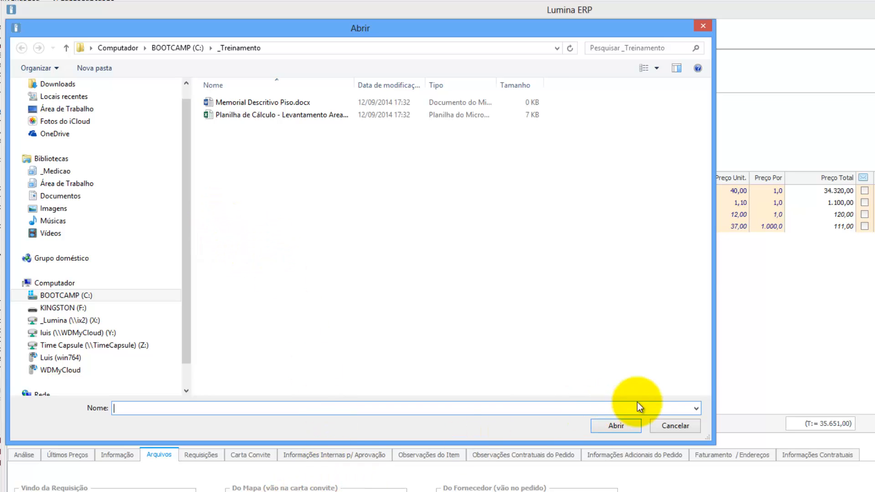
left_click(703, 26)
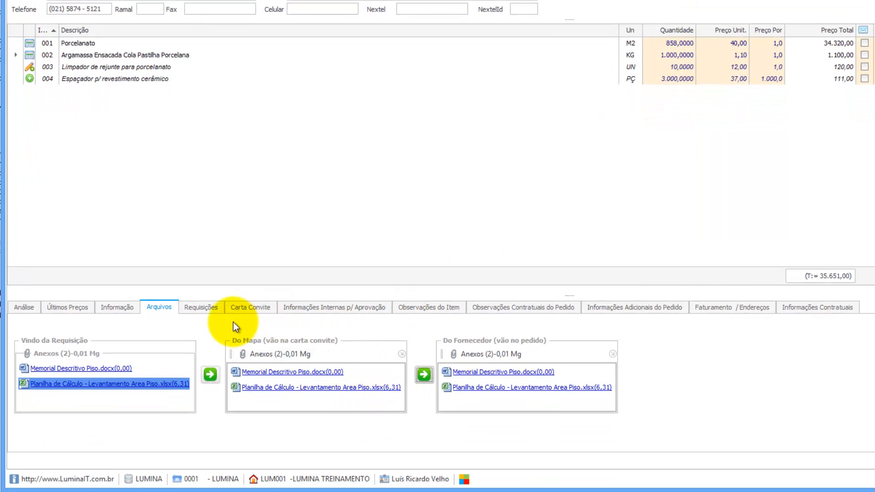
Review requisition 000170's purchase request PDF from the linked requisitions, then close it.
left_click(203, 306)
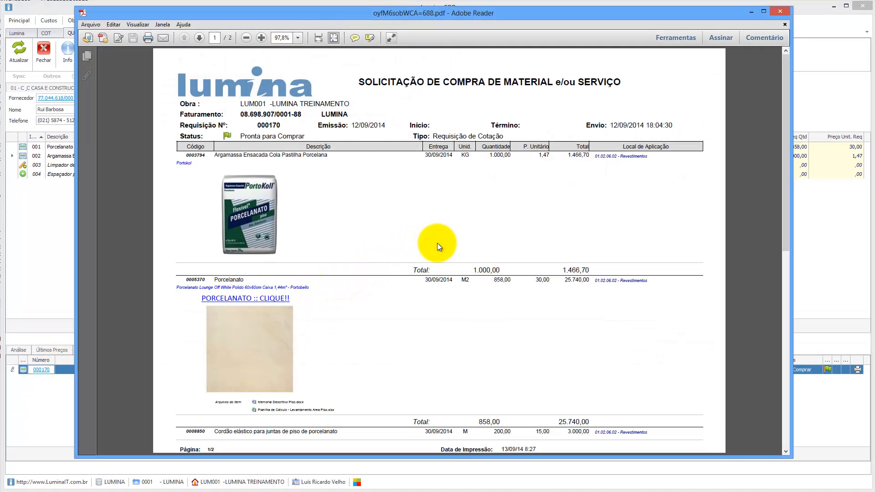
scroll(437, 243, "down", 1)
scroll(437, 243, "up", 1)
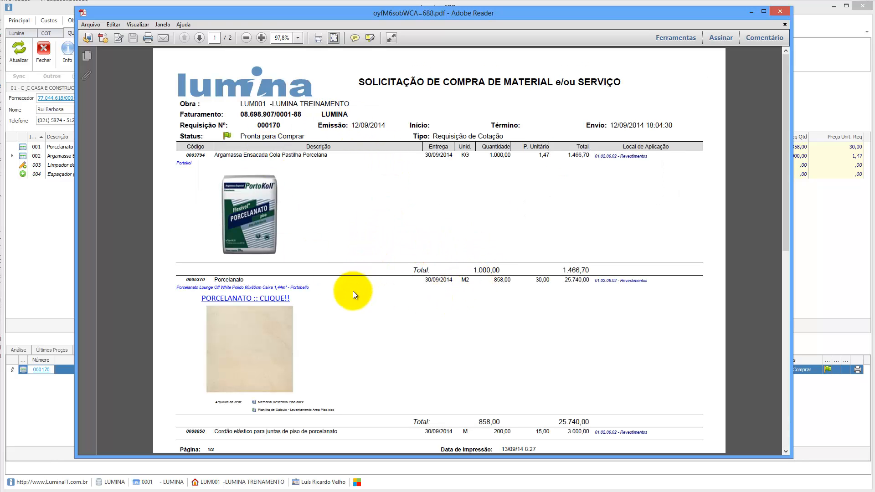
scroll(351, 294, "down", 1)
scroll(305, 265, "up", 1)
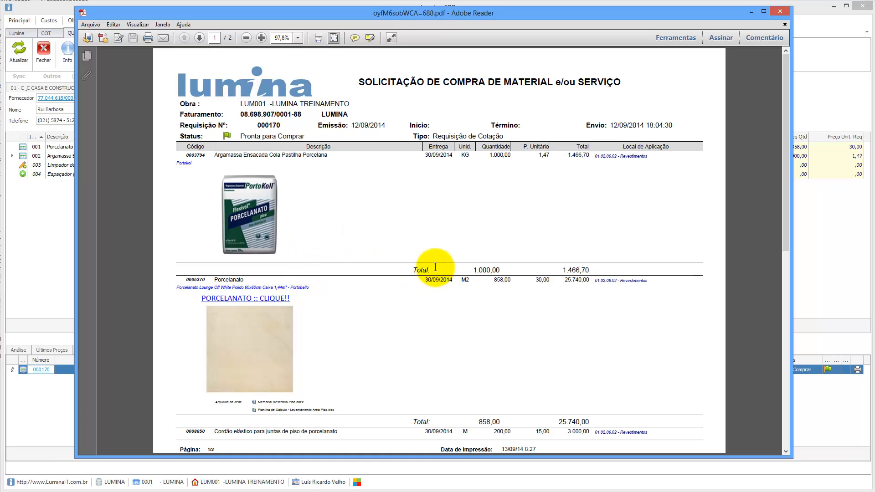
left_click(779, 13)
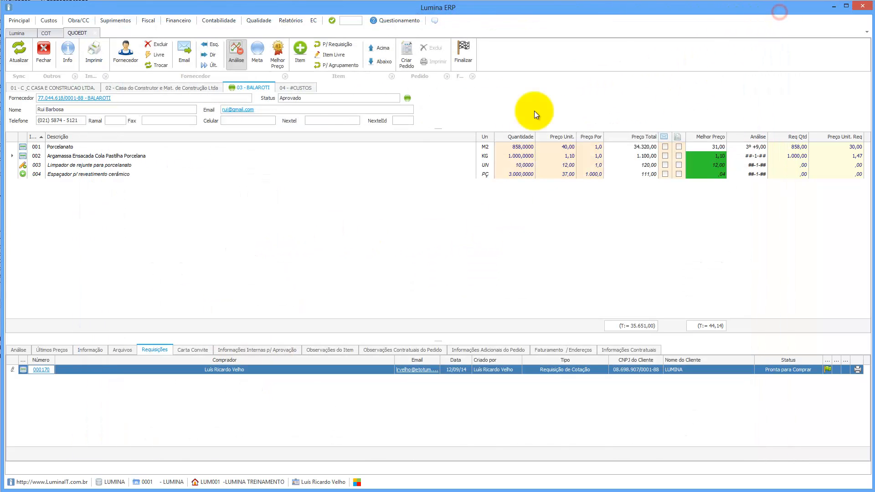
Write the invitation letter 'Convidamos V.S. a apresentarem a proposta de fornecimento' followed by dotted blanks.
left_click(189, 351)
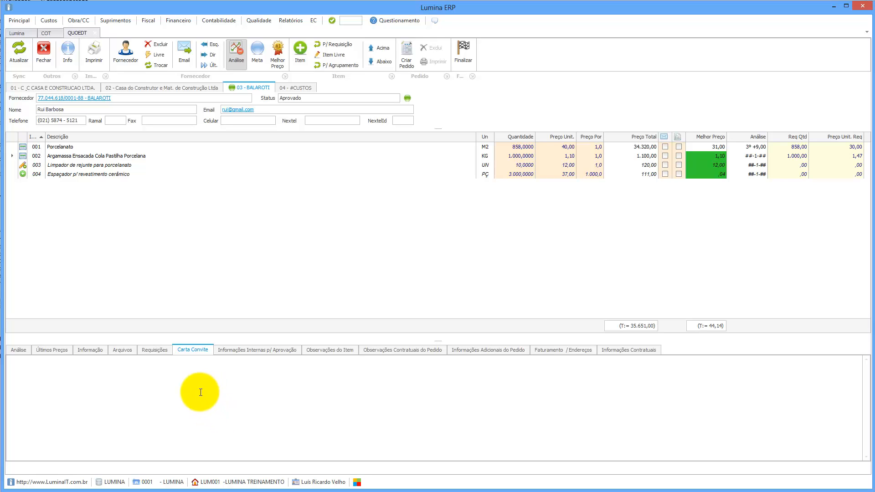
double_click(304, 406)
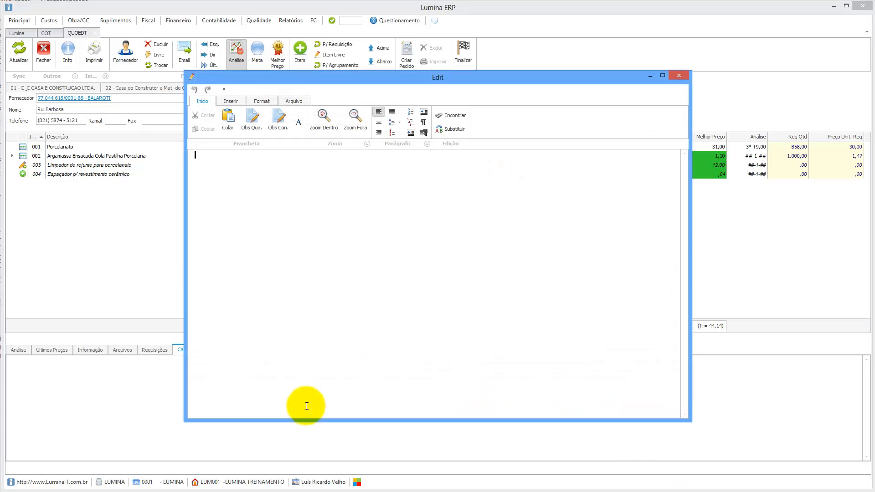
left_click(289, 222)
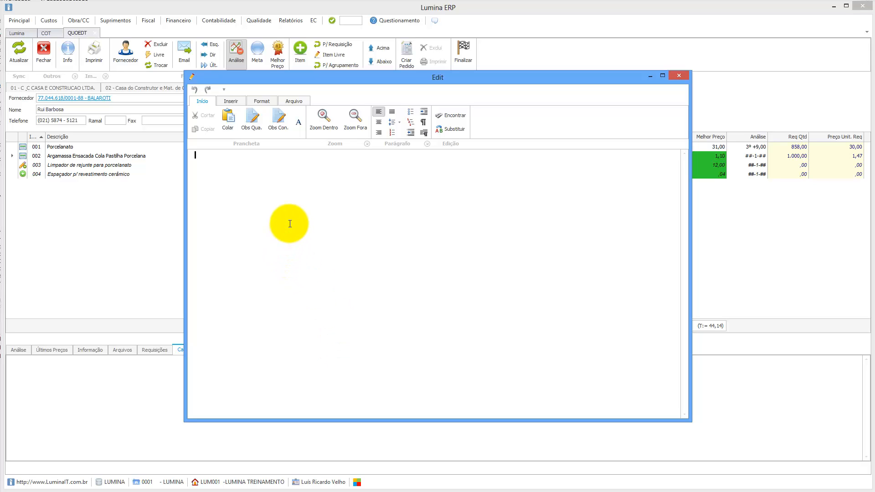
type("Convidamos V.S. a a apresentarem a pro")
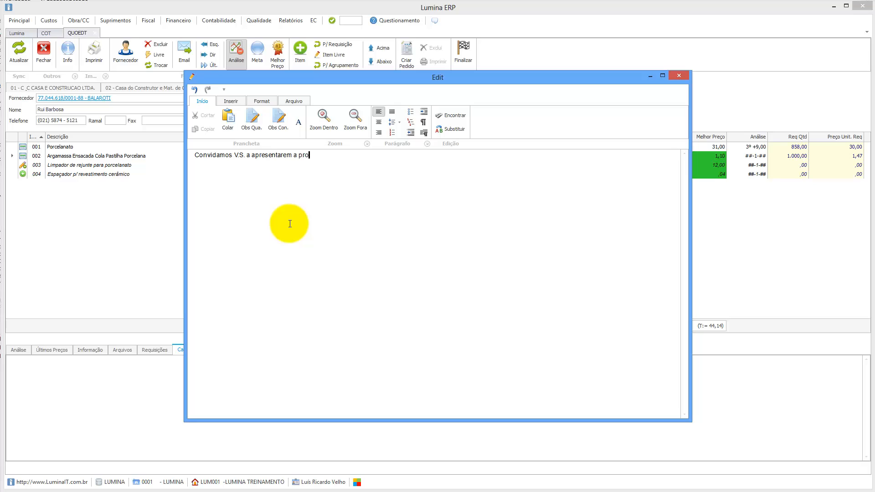
type("posta de fornecimento ..............")
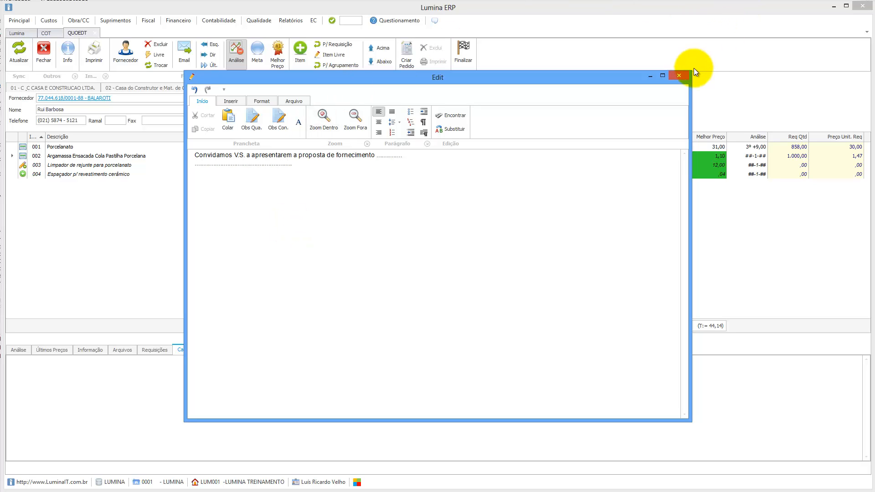
left_click(679, 76)
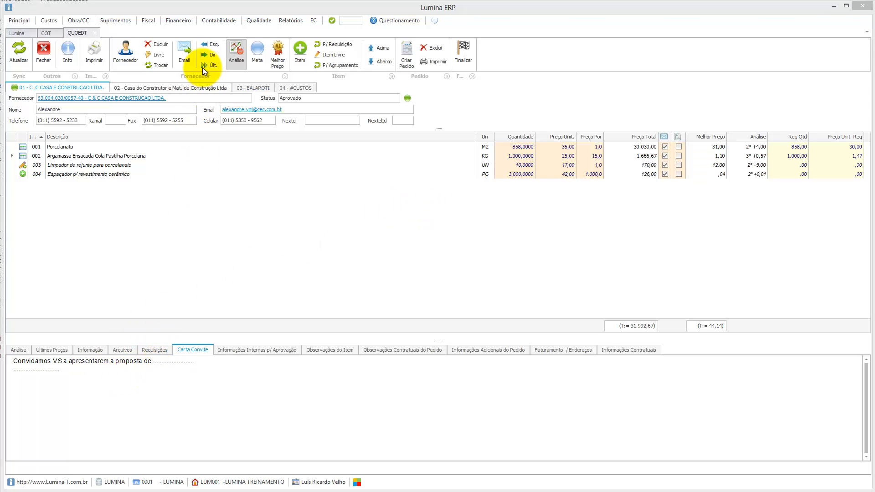
Draft the quotation 00054 e-mail to C & C without showing supplier prices.
left_click(182, 47)
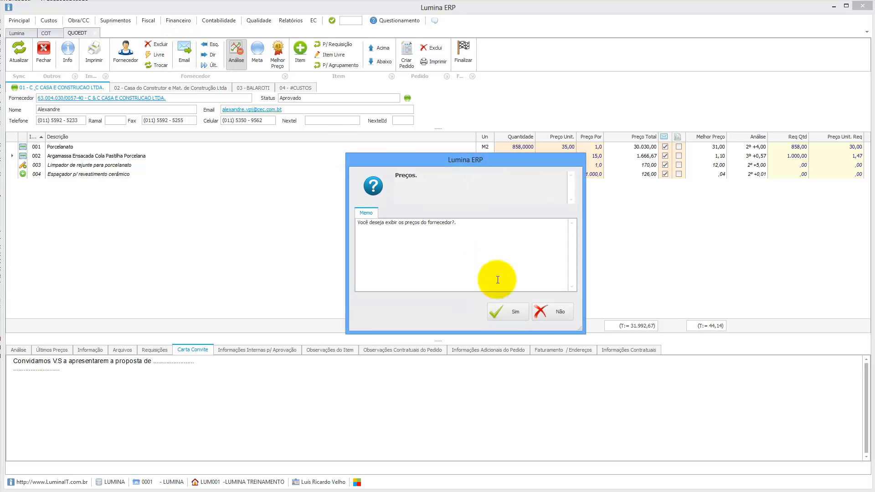
left_click(555, 313)
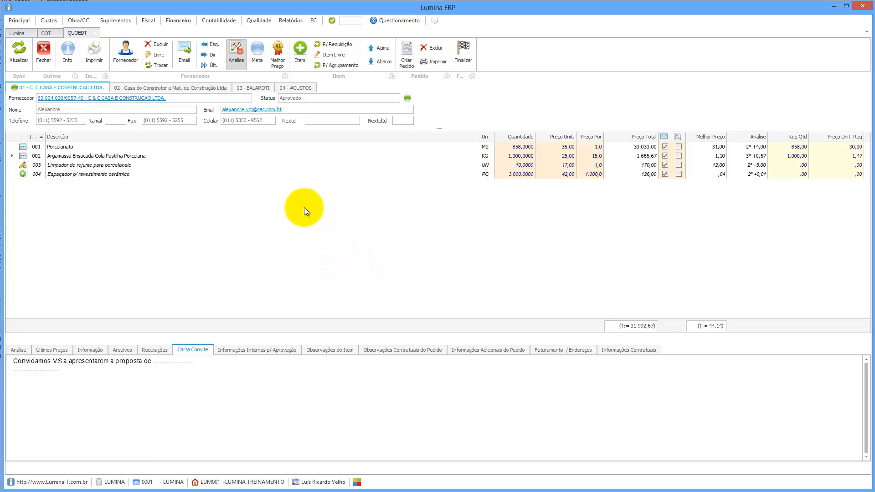
left_click(72, 140)
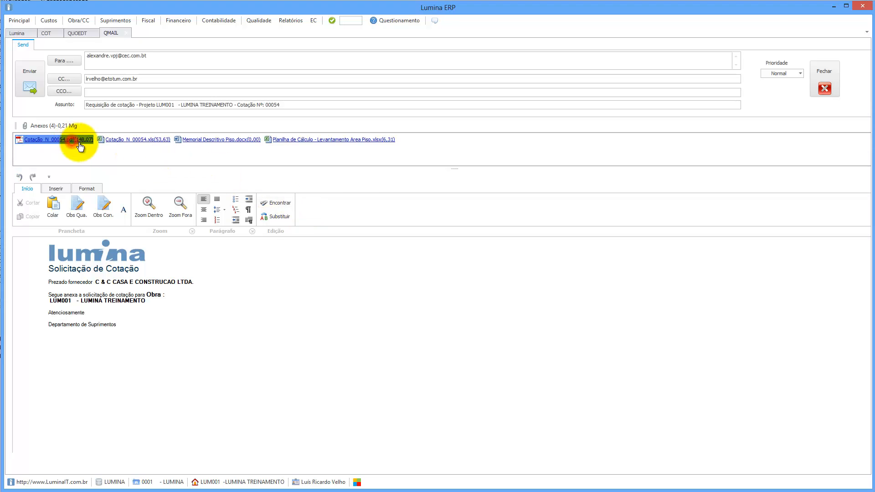
Check the invitation paragraph and red buyer observation in Cotação_N_00054.pdf, then close it.
scroll(319, 278, "down", 2)
scroll(320, 277, "down", 7)
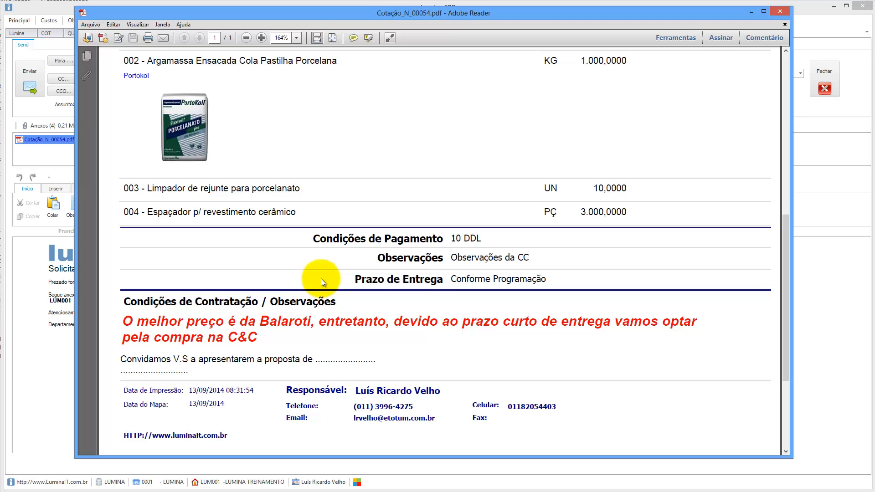
left_click_drag(122, 359, 206, 368)
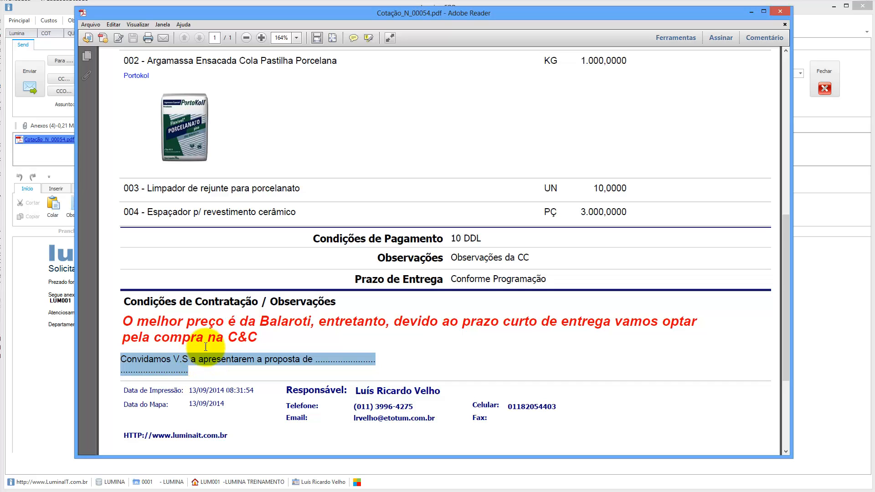
scroll(216, 346, "down", 1)
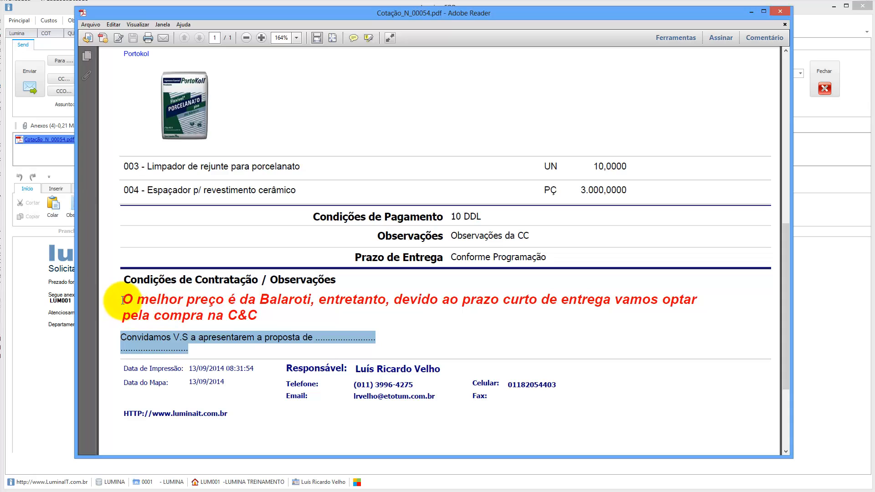
left_click_drag(122, 299, 252, 310)
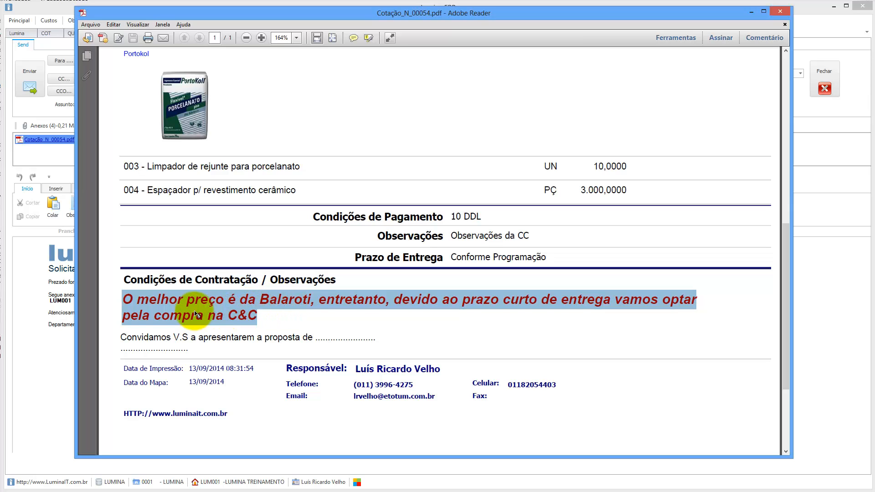
left_click(170, 304)
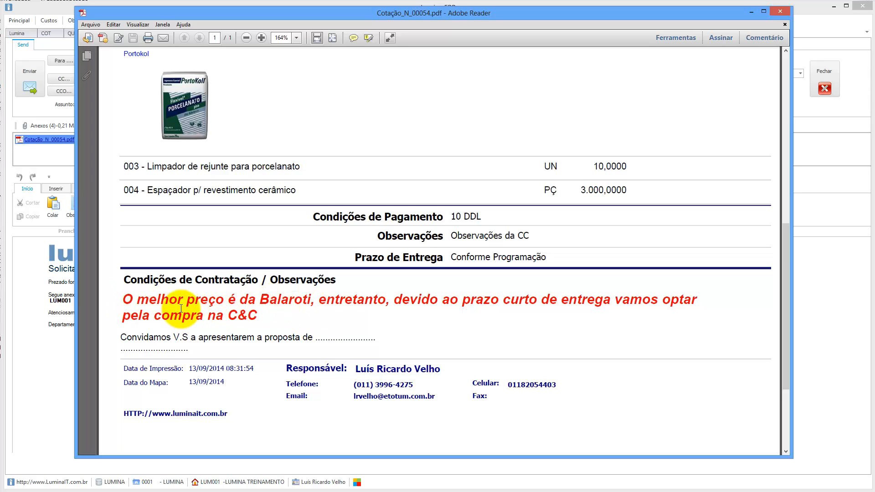
left_click_drag(259, 316, 137, 301)
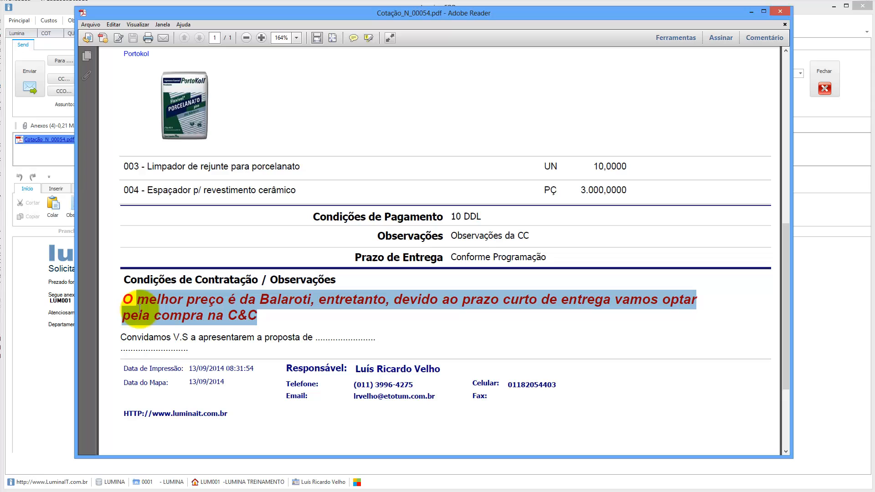
left_click(780, 12)
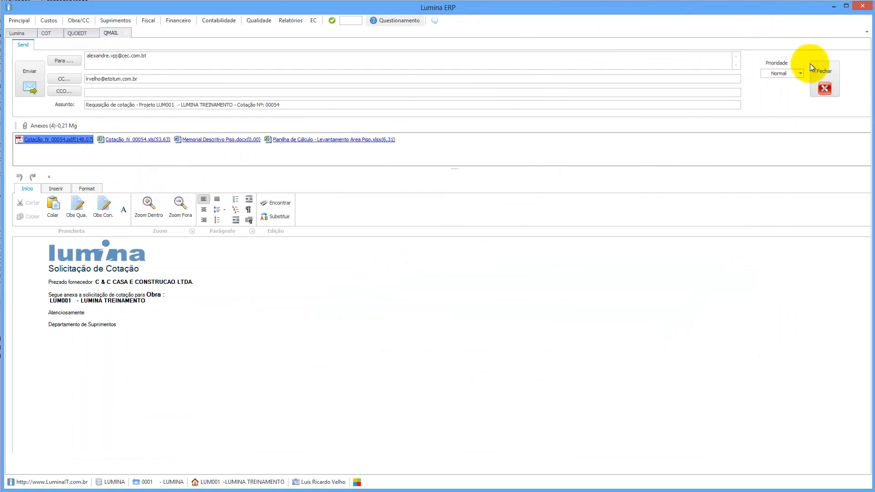
Close the e-mail draft and clear the buyer observation text.
left_click(826, 88)
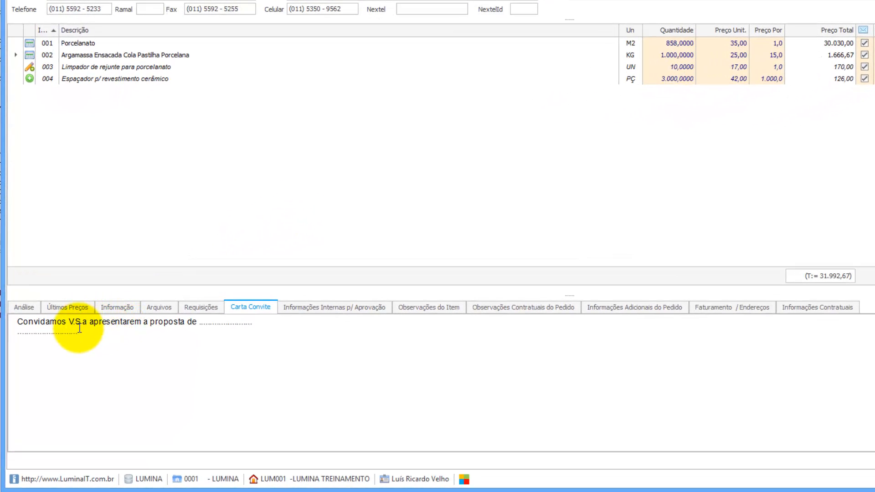
left_click(111, 306)
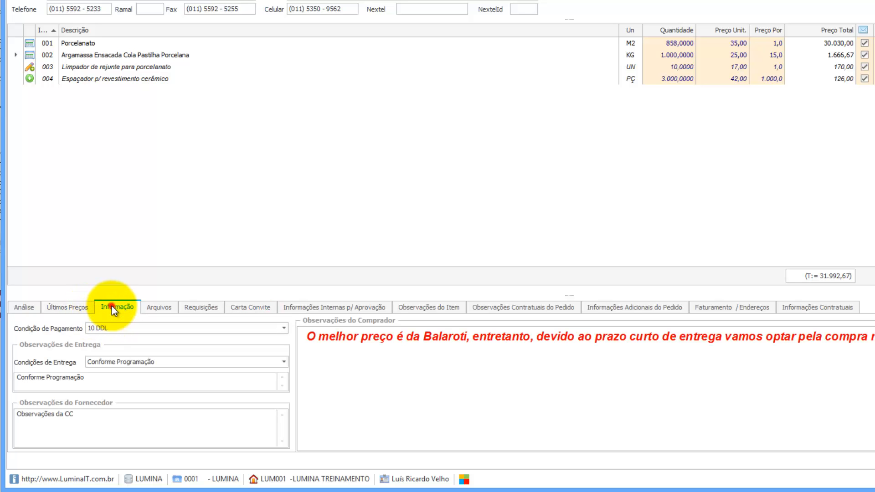
double_click(341, 337)
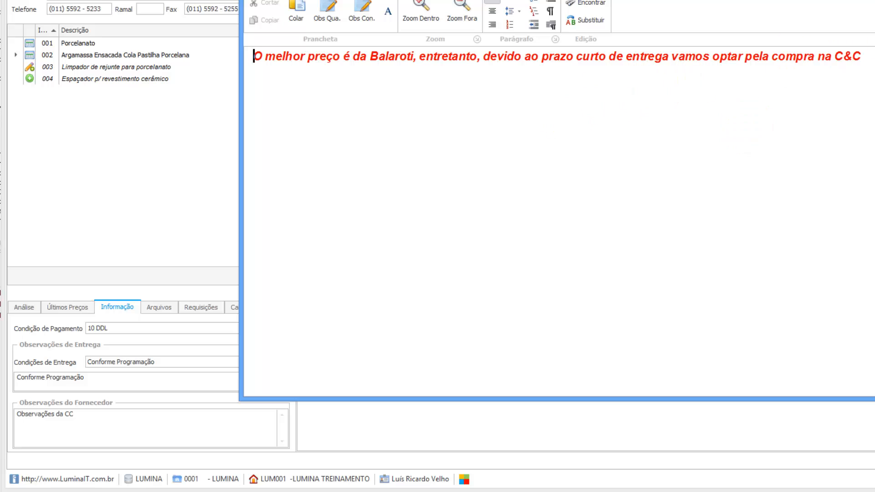
left_click_drag(864, 57, 198, 103)
key("ctrl+c")
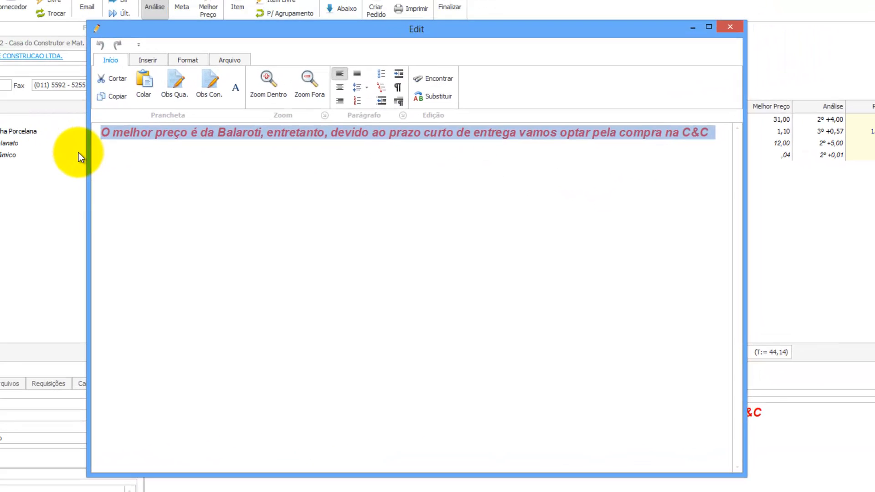
key("Delete")
left_click(730, 27)
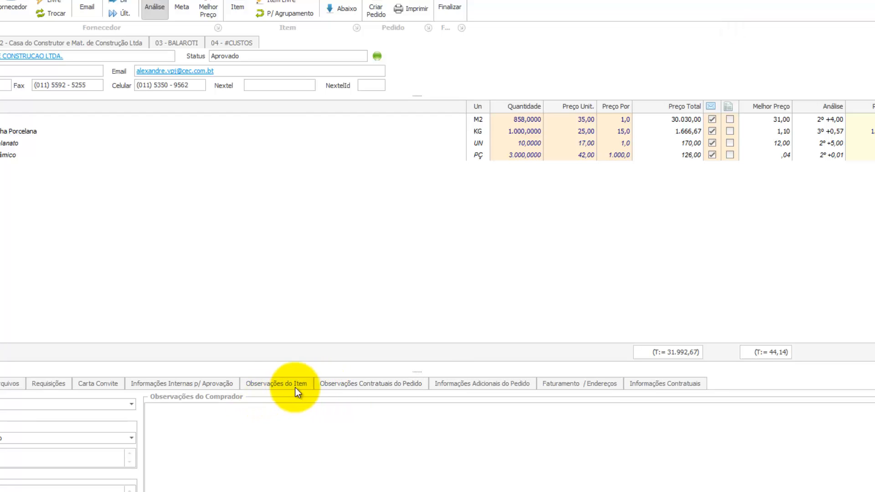
Paste the red note on Balaroti's price versus C&C's faster delivery into the internal approval notes.
left_click(191, 384)
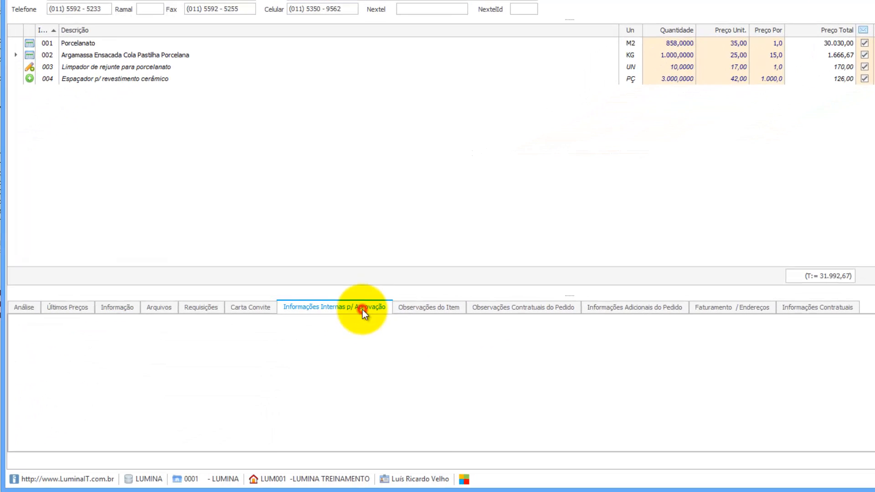
double_click(310, 338)
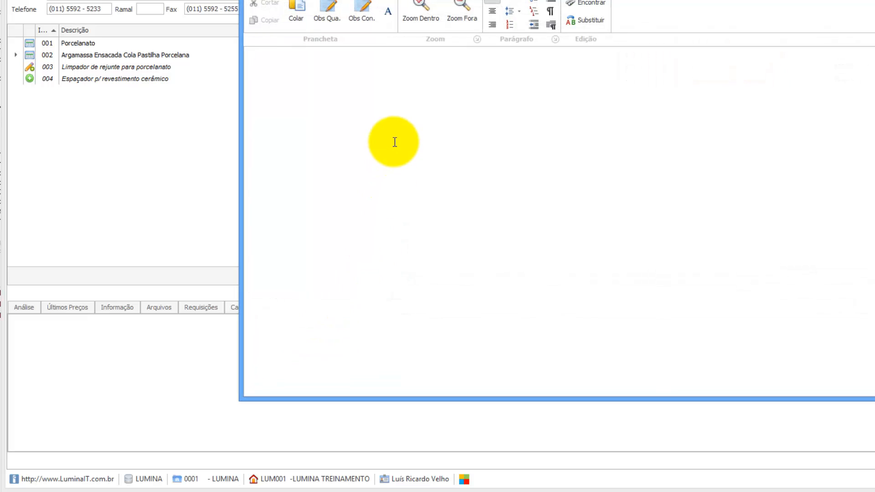
key("ctrl+v")
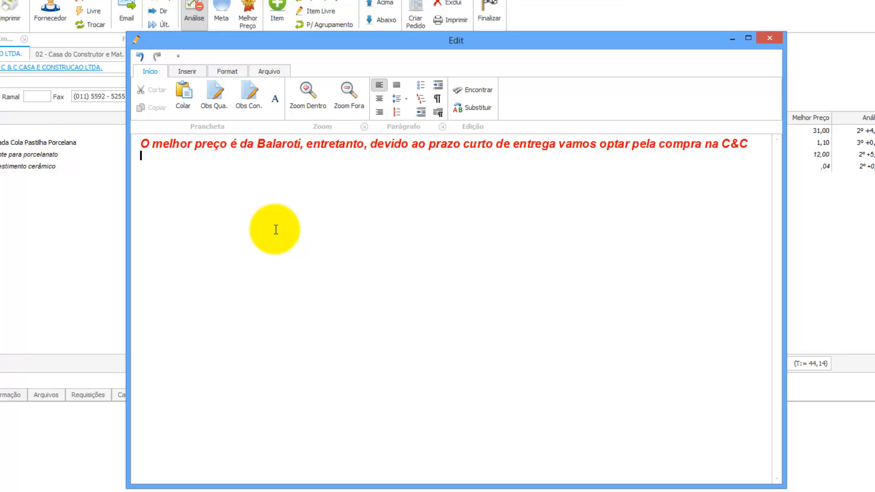
left_click(769, 39)
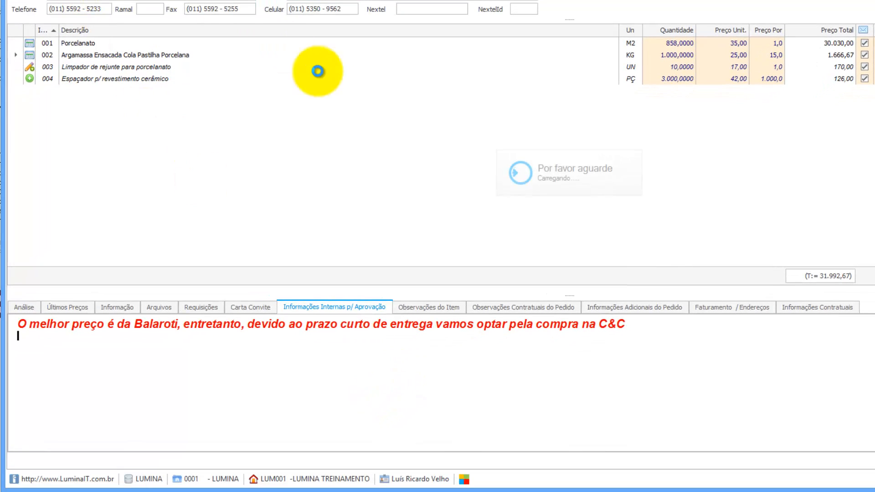
left_click(661, 258)
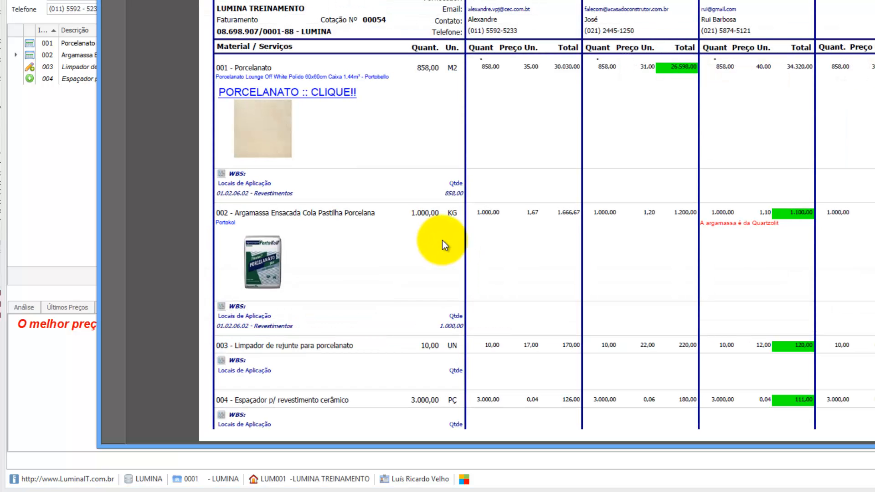
scroll(453, 240, "down", 5)
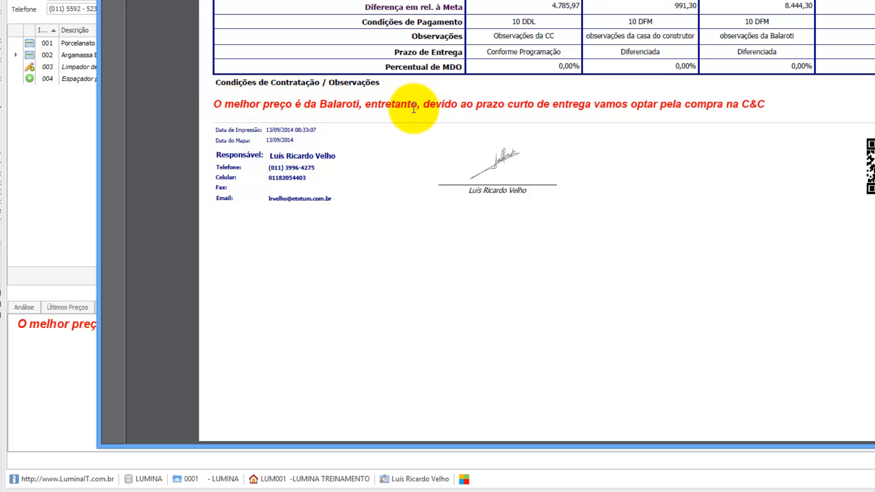
scroll(593, 130, "up", 5)
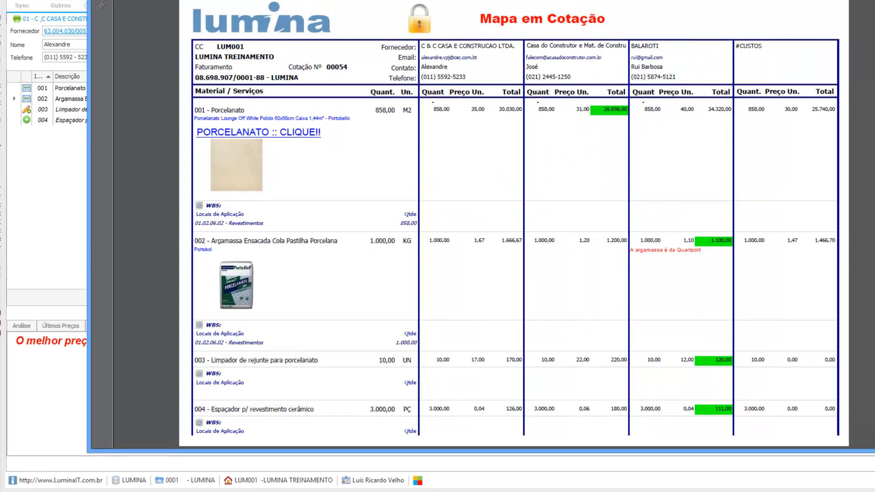
left_click(795, 5)
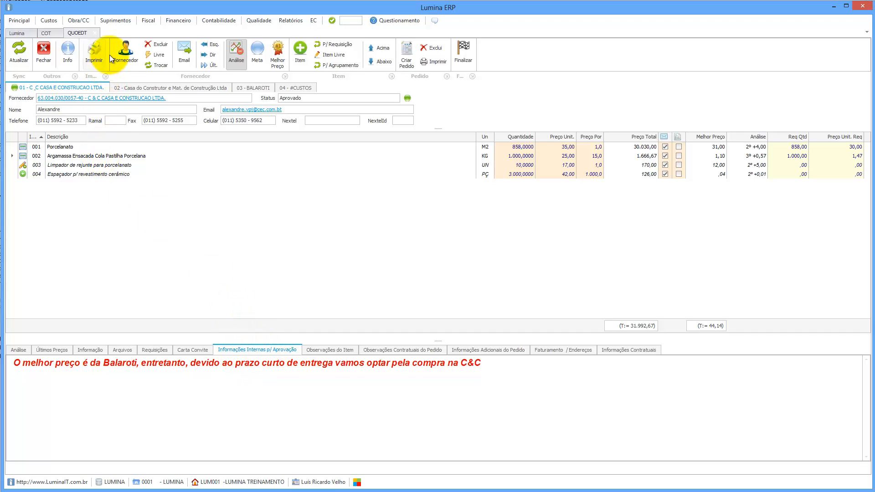
left_click(184, 47)
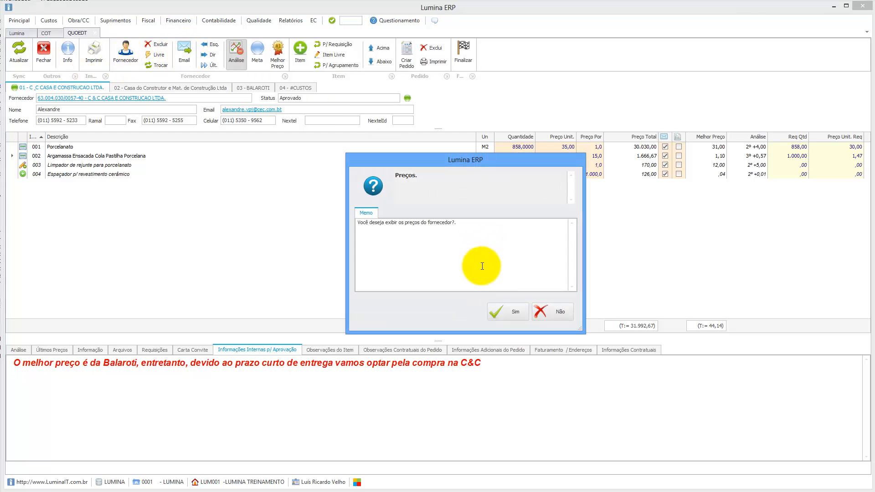
left_click(538, 309)
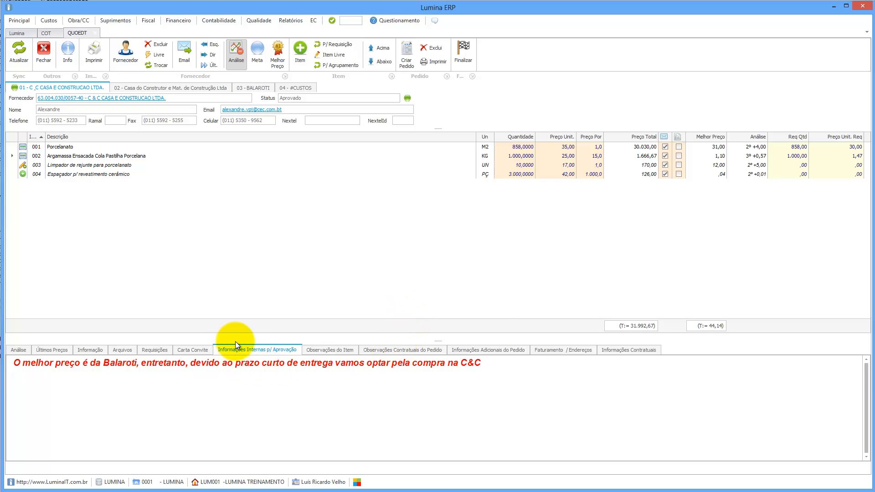
left_click(45, 143)
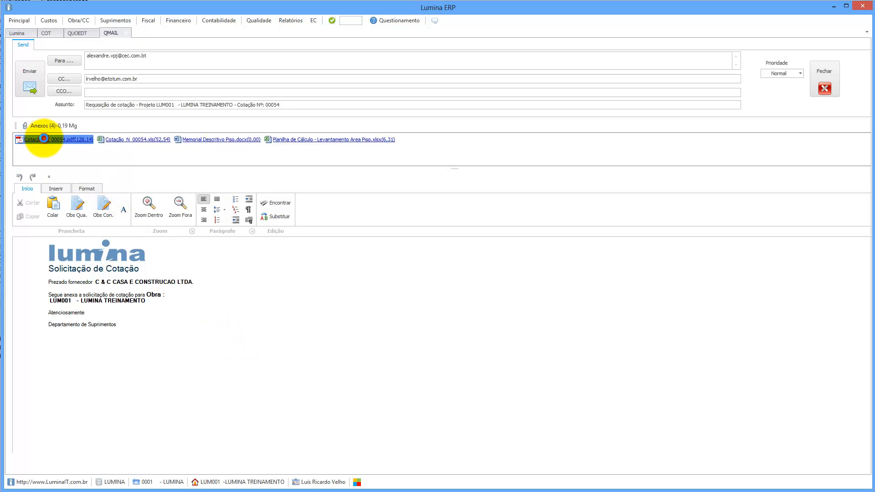
scroll(327, 315, "down", 3)
scroll(327, 316, "down", 12)
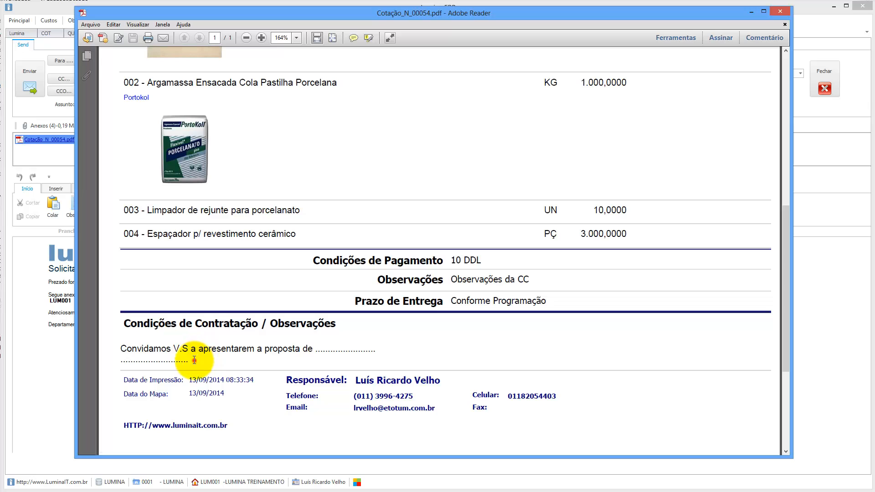
left_click_drag(193, 360, 137, 356)
left_click(168, 361)
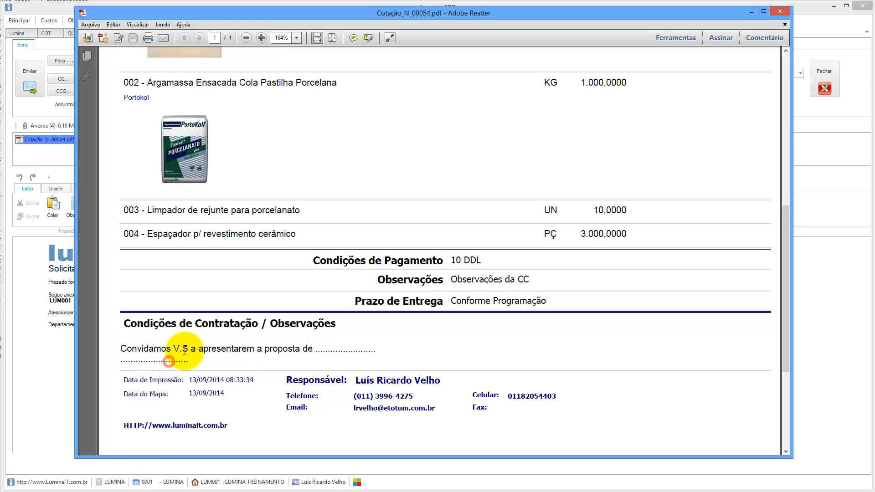
left_click(781, 11)
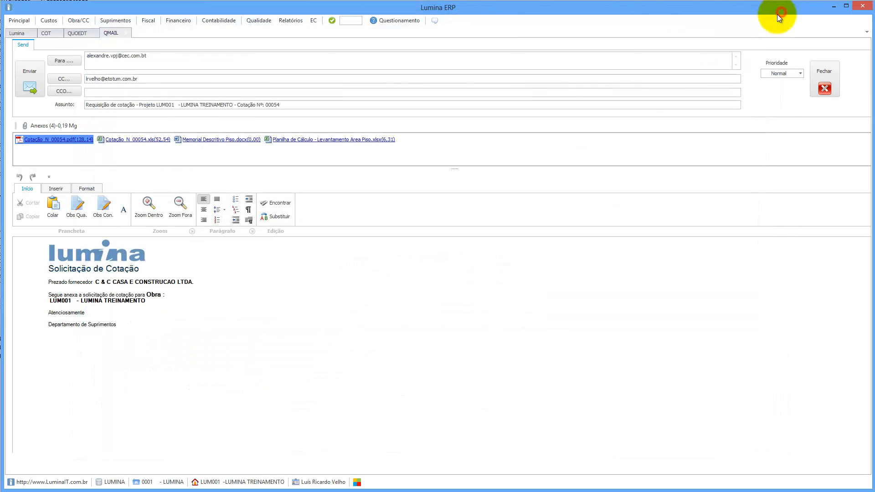
left_click(819, 92)
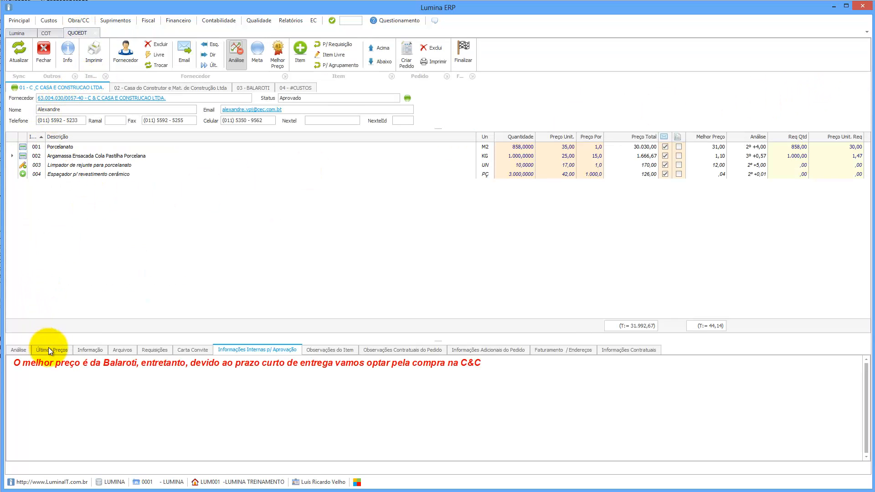
Insert the standard Argamassa industrializada observation into the buyer's observations, found by searching 'reve'.
left_click(92, 351)
left_click(296, 383)
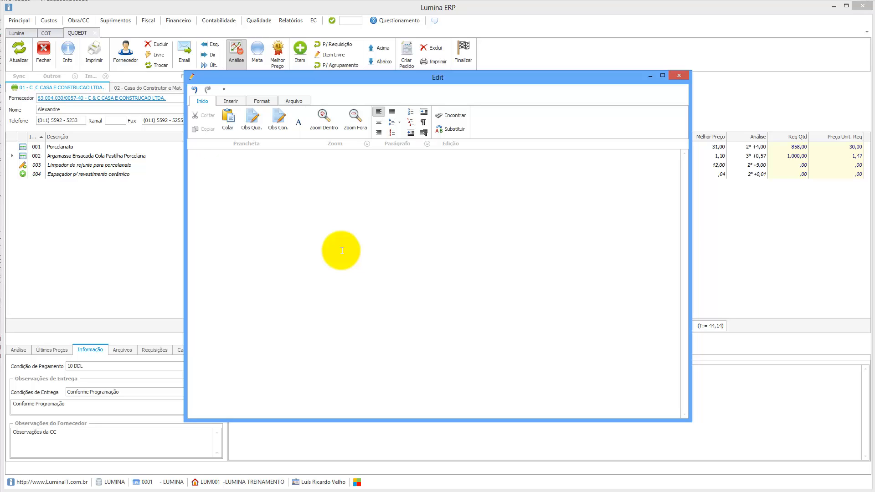
left_click(252, 122)
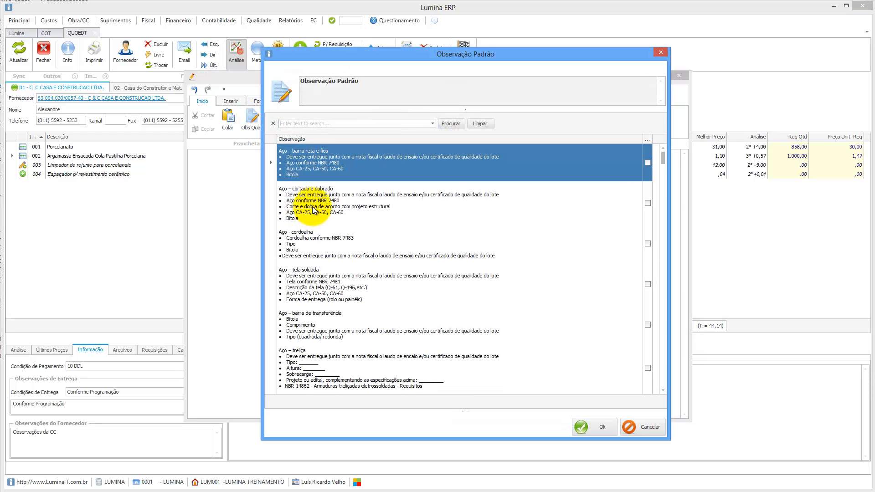
left_click(313, 124)
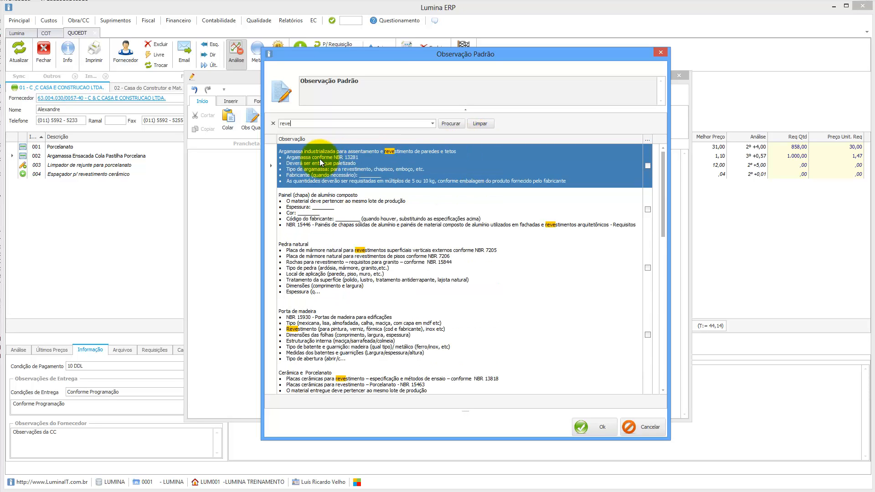
double_click(321, 163)
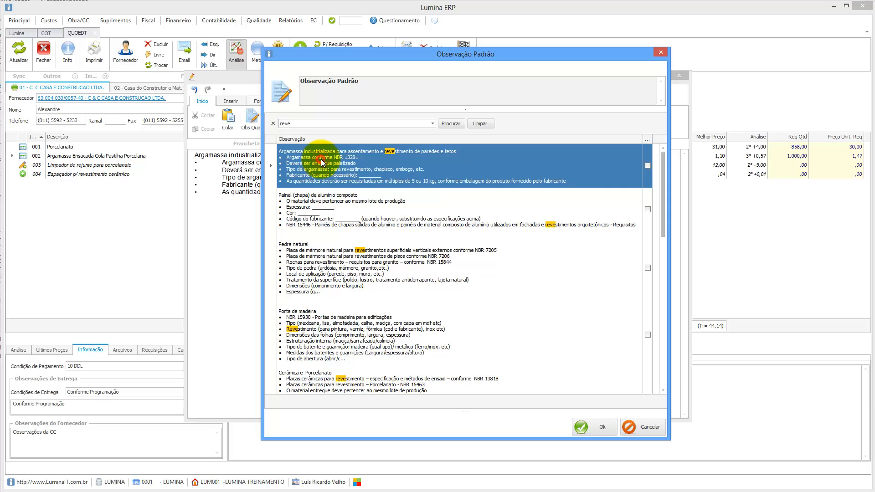
left_click(660, 52)
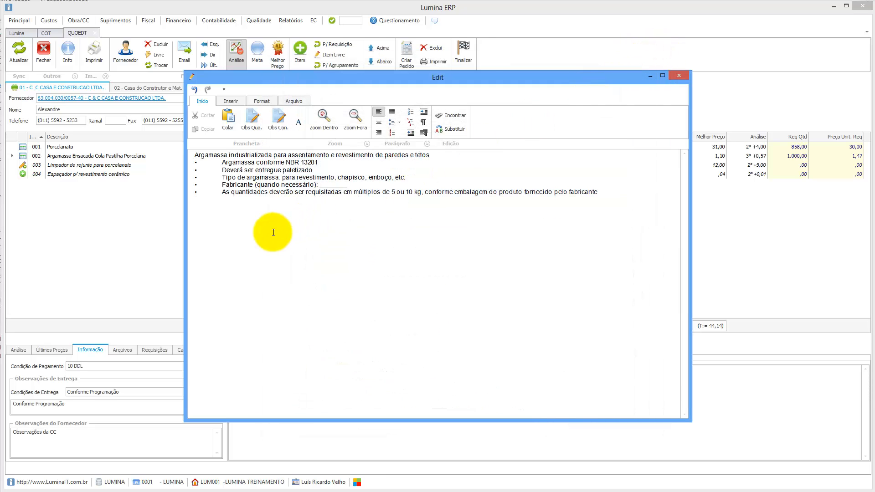
Format the inserted Argamassa specification text dark blue, bold and italic, and keep it.
left_click_drag(600, 193, 164, 149)
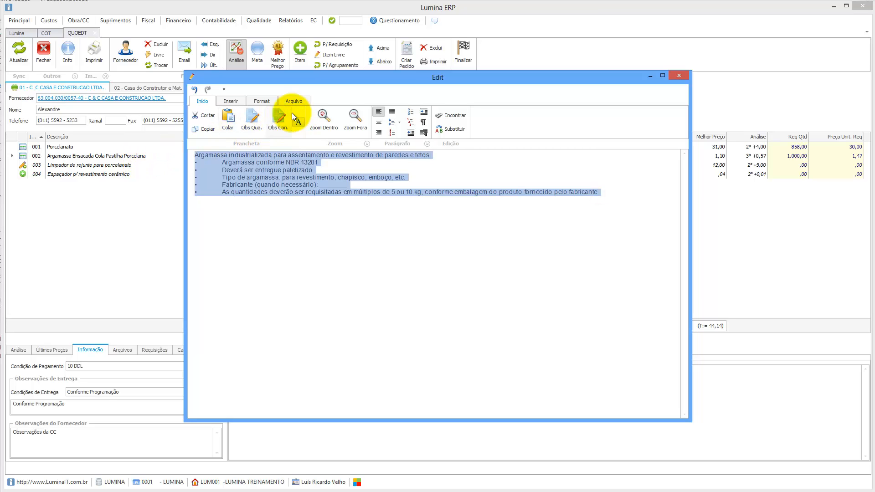
left_click(263, 101)
left_click(205, 133)
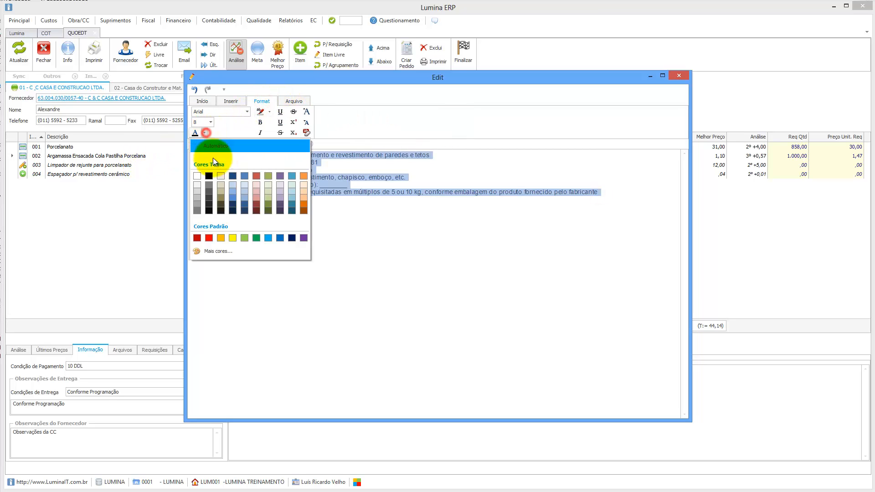
left_click(243, 205)
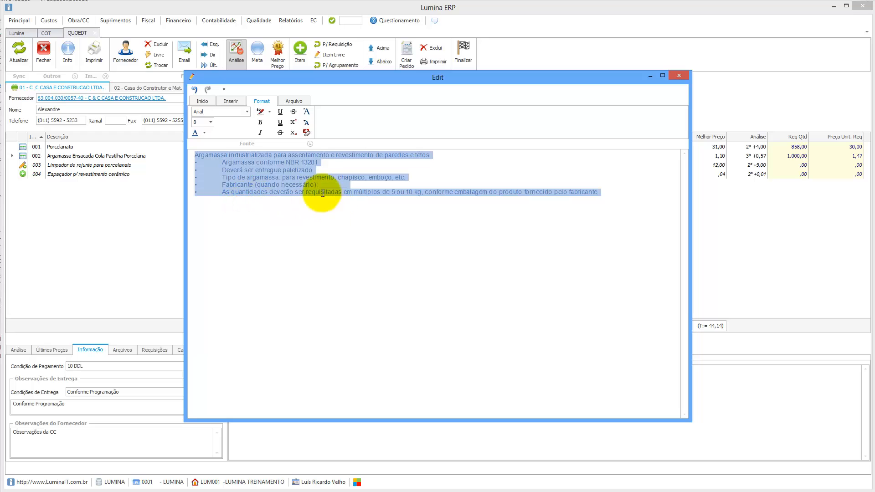
left_click(260, 122)
left_click(260, 132)
left_click(292, 206)
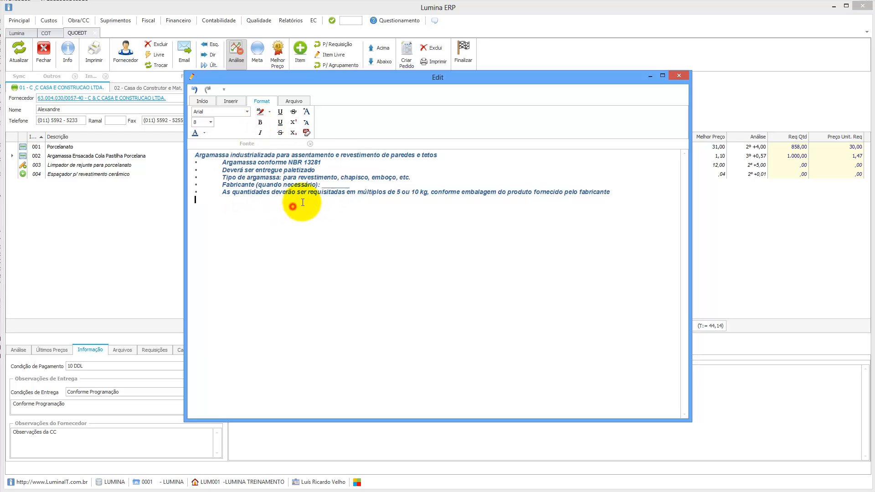
left_click(679, 76)
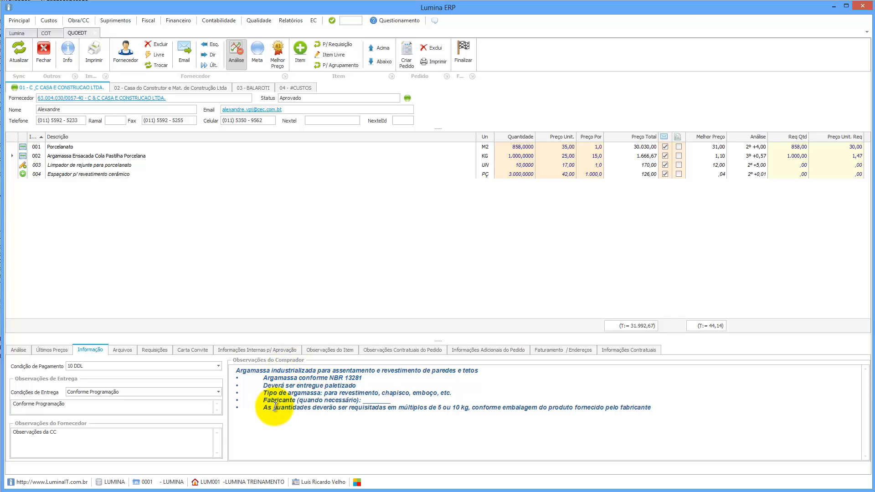
left_click(93, 54)
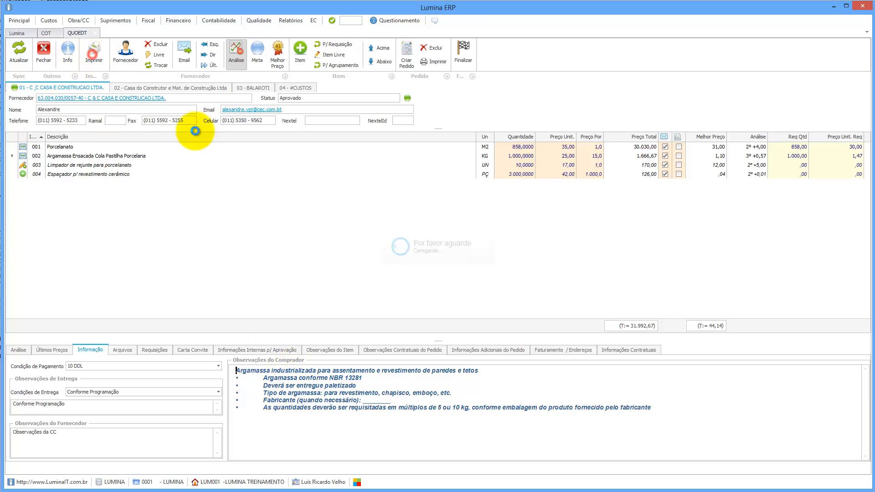
left_click(501, 309)
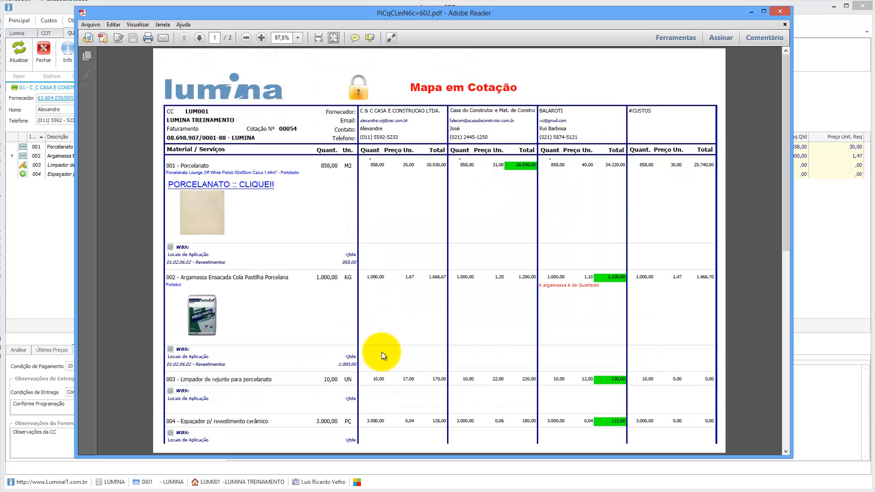
scroll(365, 332, "down", 3)
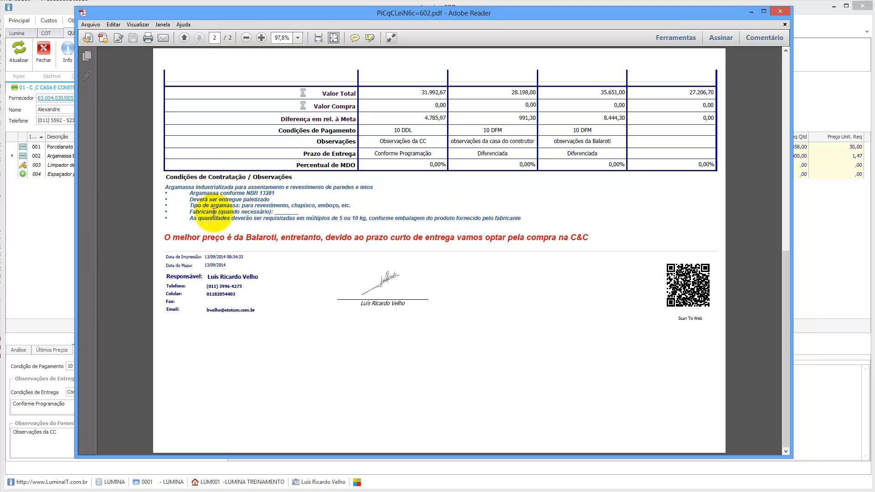
left_click_drag(165, 238, 592, 238)
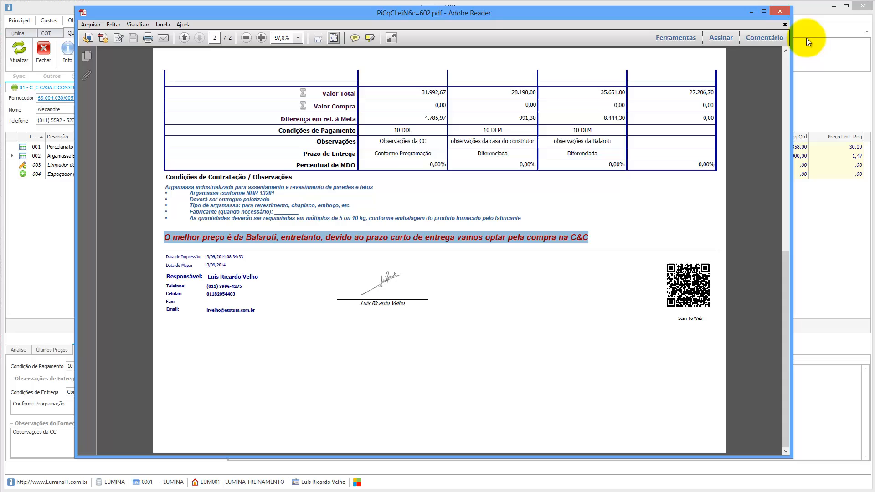
left_click(780, 11)
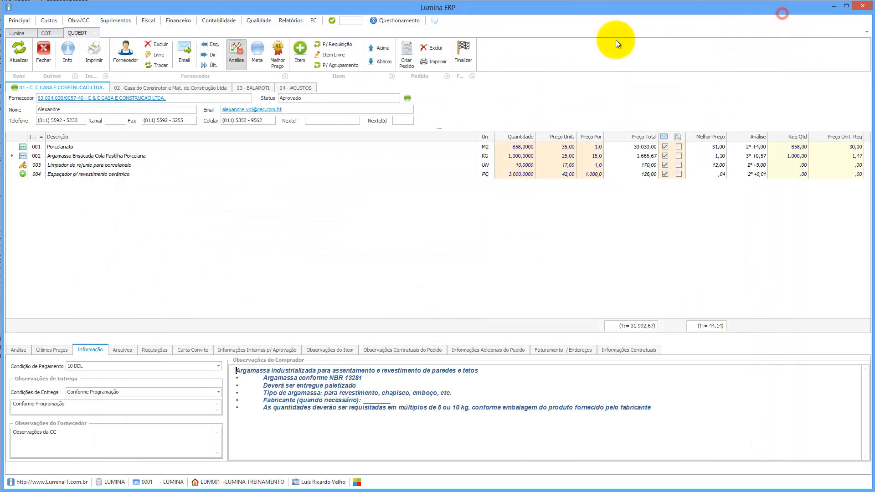
E-mail the quotation without supplier prices and open the Cotação PDF attachment.
left_click(184, 51)
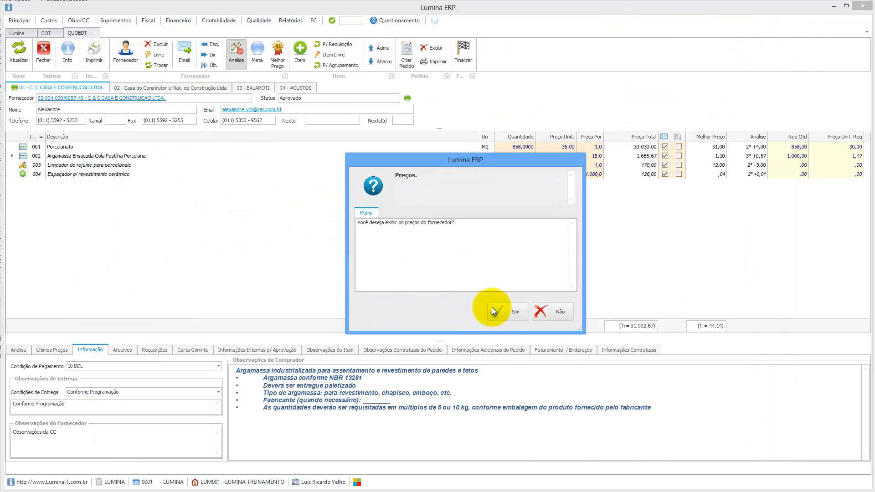
left_click(553, 311)
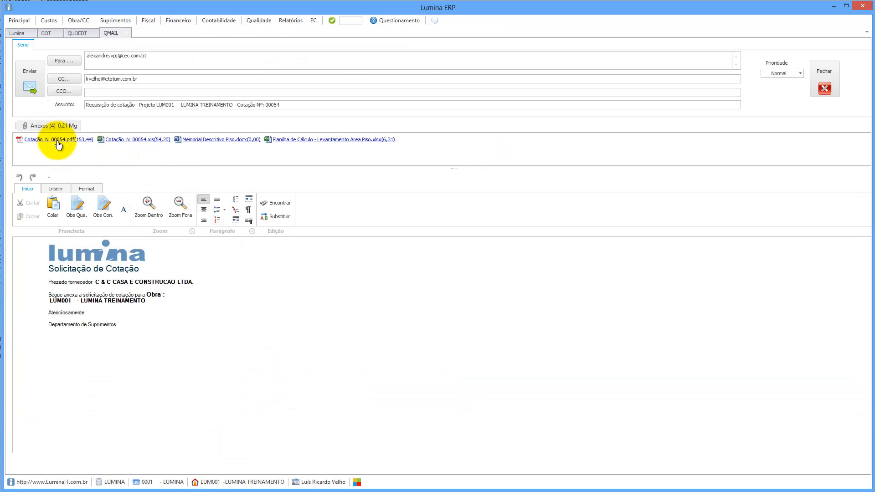
double_click(57, 141)
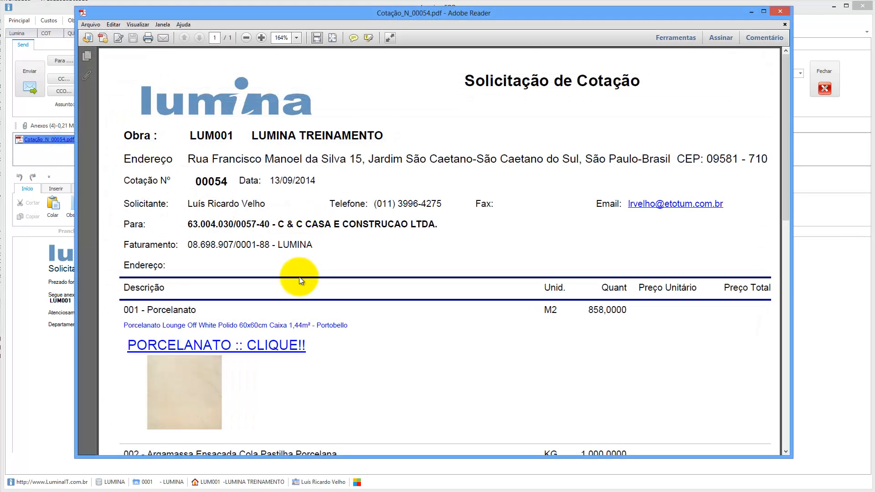
Review Cotação_N_00054.pdf down to the closing invitation sentence, then close Adobe Reader.
scroll(300, 280, "down", 8)
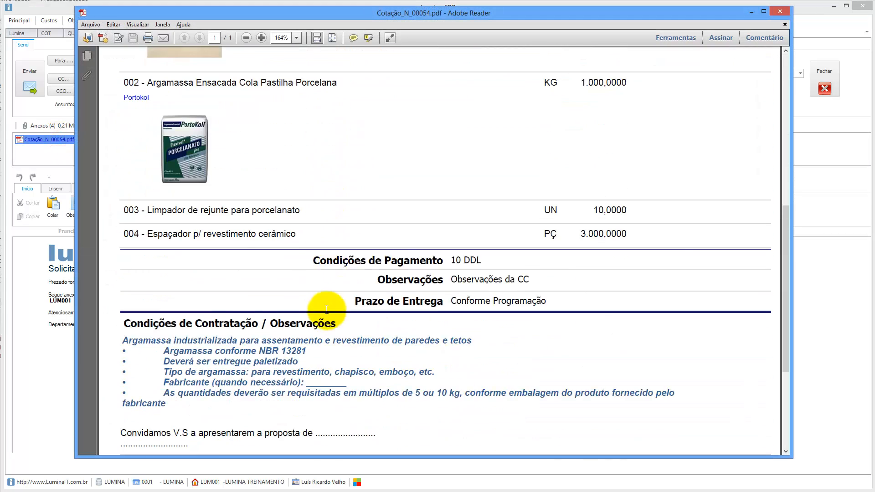
scroll(327, 310, "down", 1)
scroll(180, 305, "down", 1)
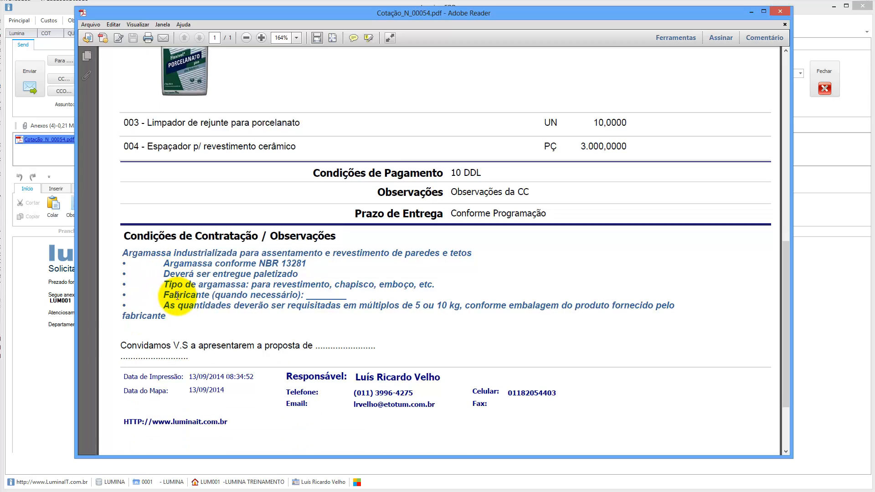
left_click_drag(197, 346, 192, 361)
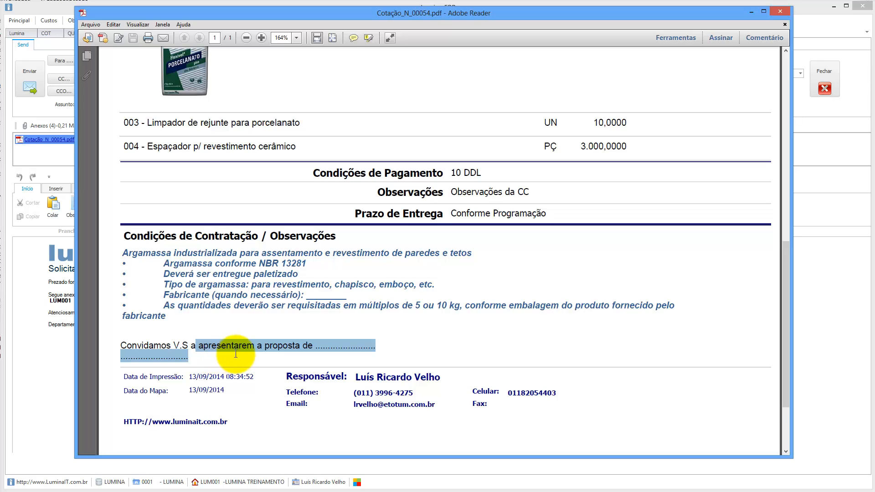
scroll(236, 355, "down", 2)
left_click(191, 299)
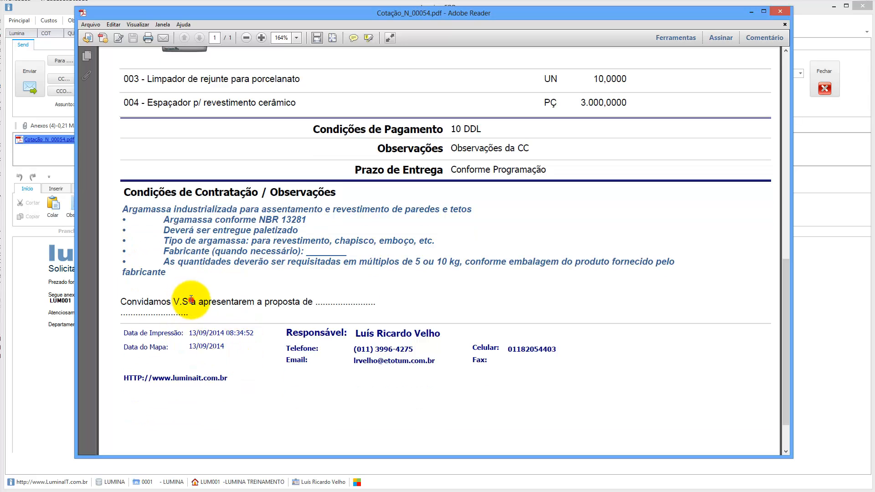
left_click(782, 13)
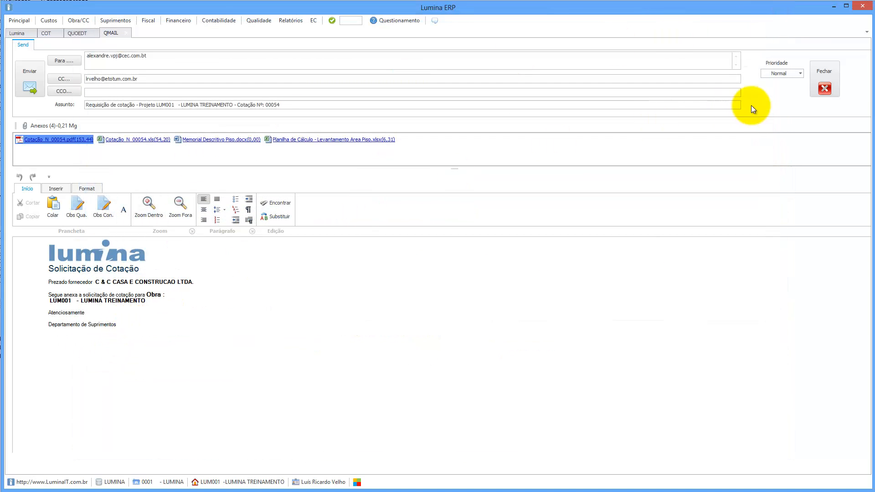
Close the e-mail and check the Carta Convite, Informações Internas and item observations tabs.
left_click(824, 88)
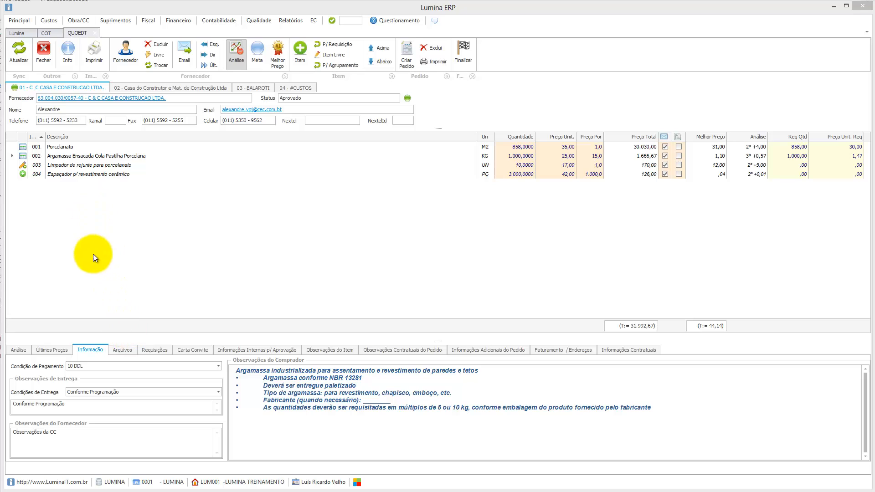
left_click(191, 351)
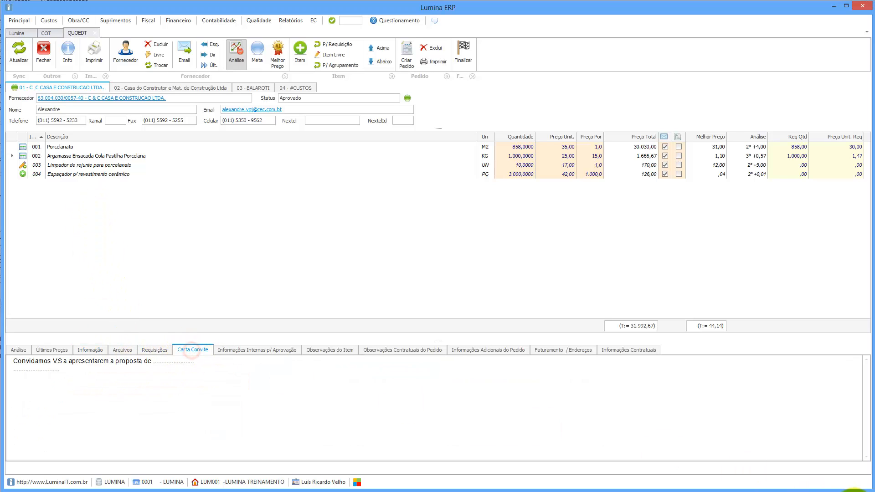
left_click(240, 351)
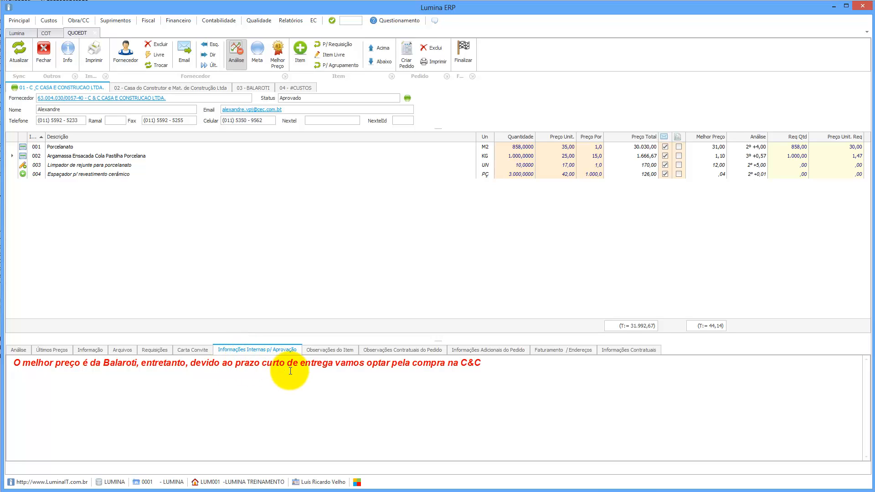
left_click(322, 350)
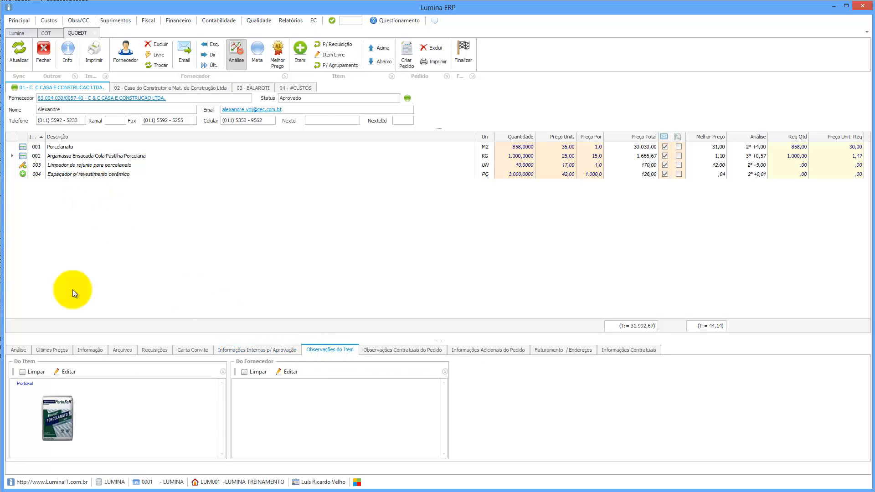
left_click(70, 147)
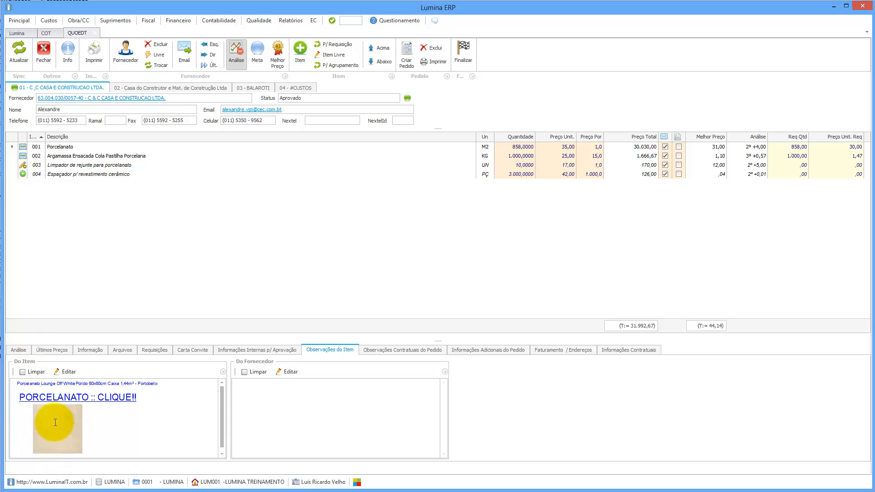
left_click(65, 372)
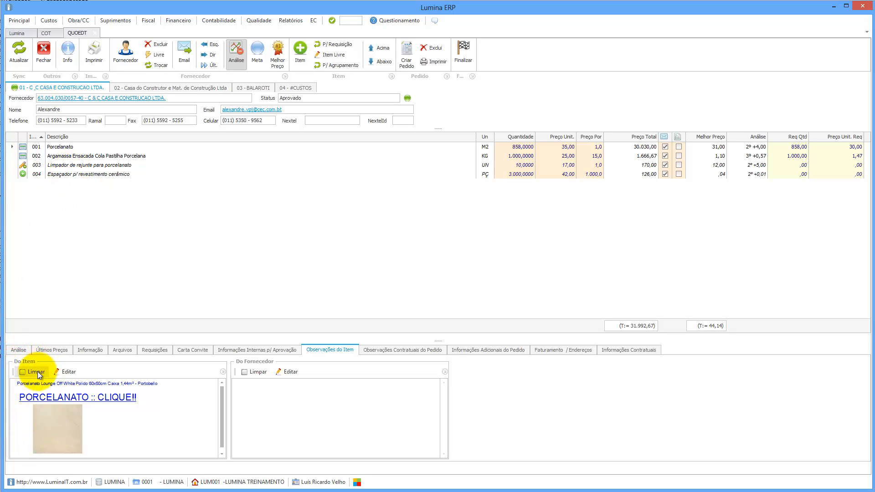
Give item 004 Espaçador the item note 'observações do item' and save it.
left_click(74, 176)
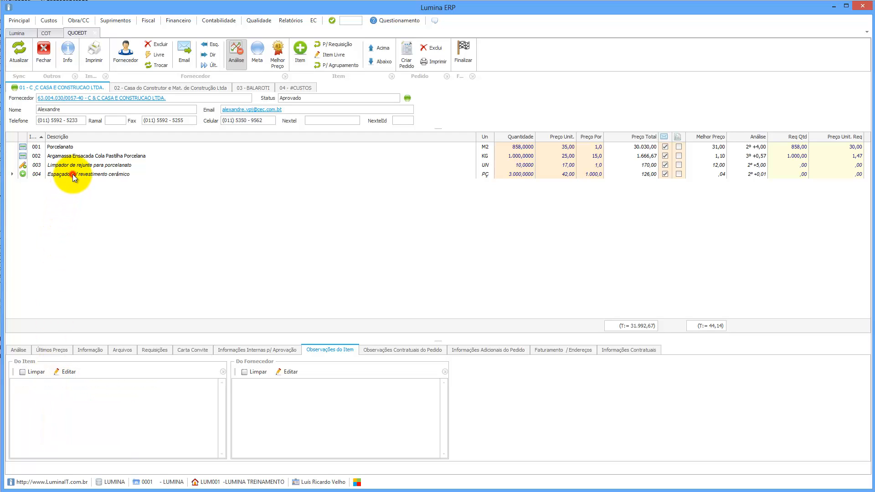
left_click(63, 373)
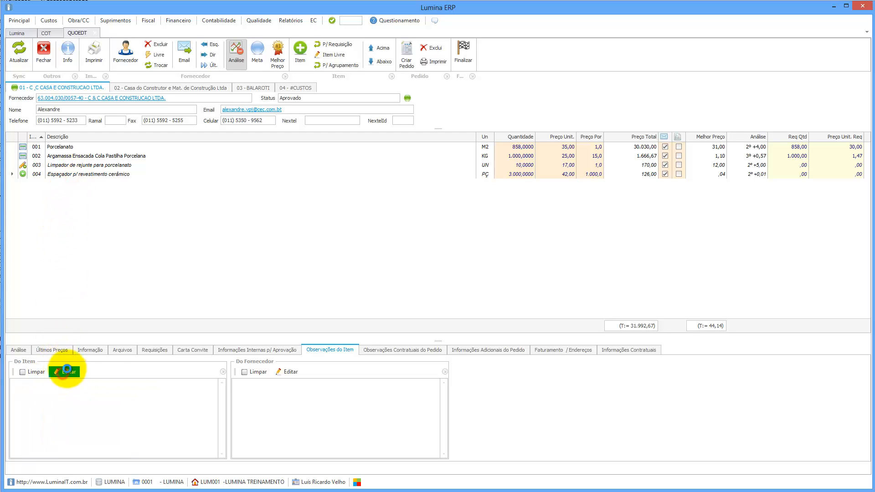
type("ob")
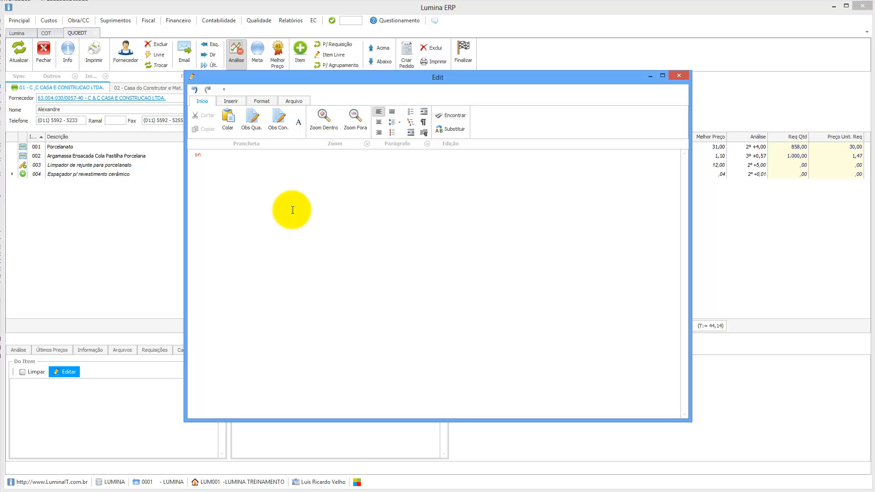
type("servações do item")
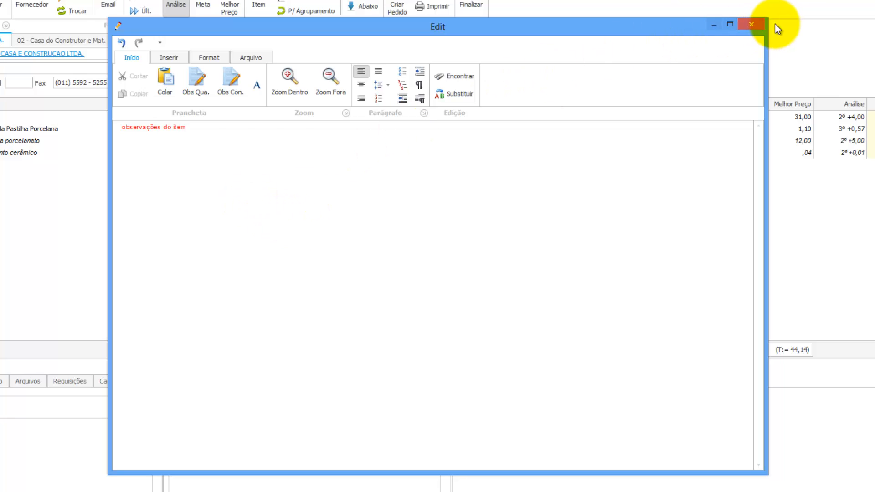
left_click(759, 26)
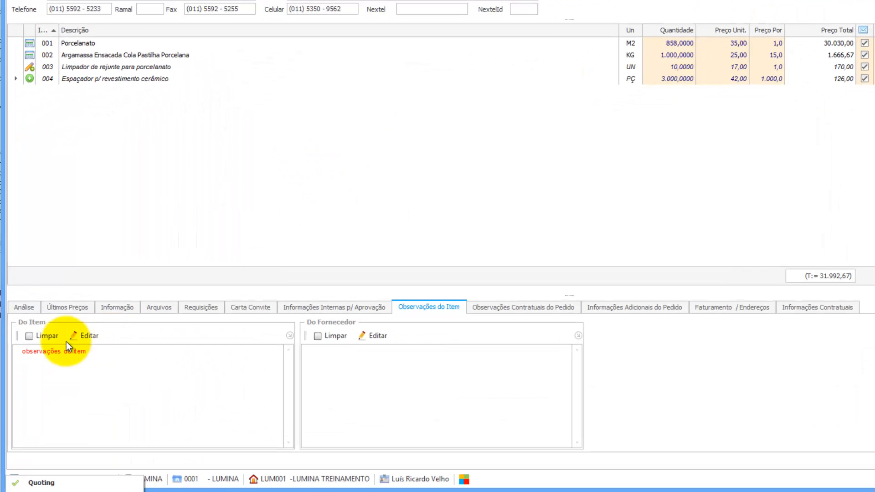
Give item 004 the supplier note 'observações do fornecedor' and save it.
left_click(371, 336)
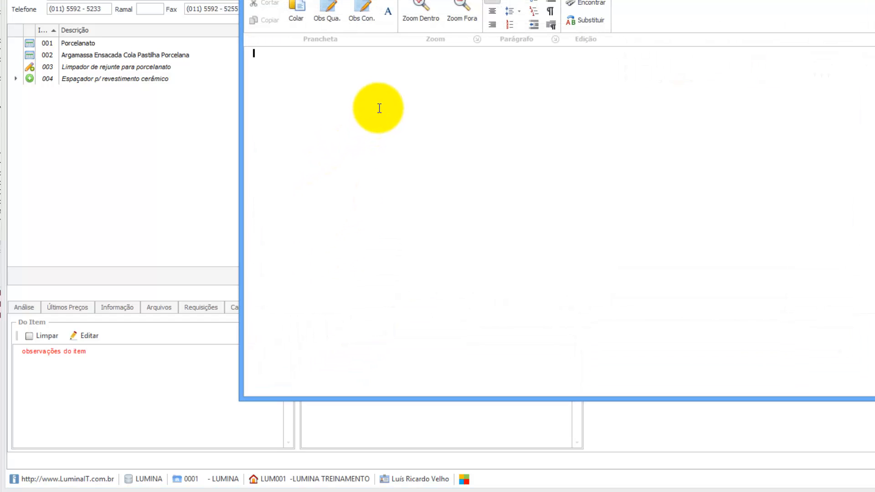
type("observações do fornecedor")
left_click(803, 9)
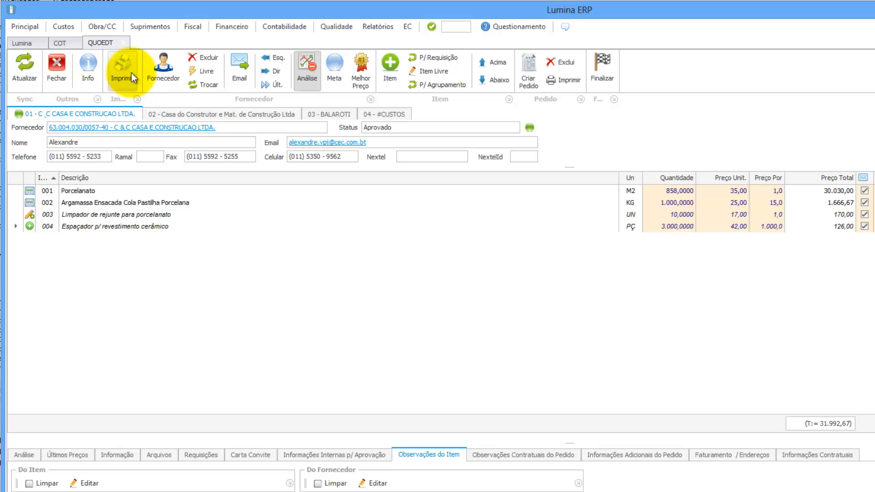
Print the Mapa em Cotação with allocation, review and close it, then show Casa do Construtor's quotation.
left_click(122, 70)
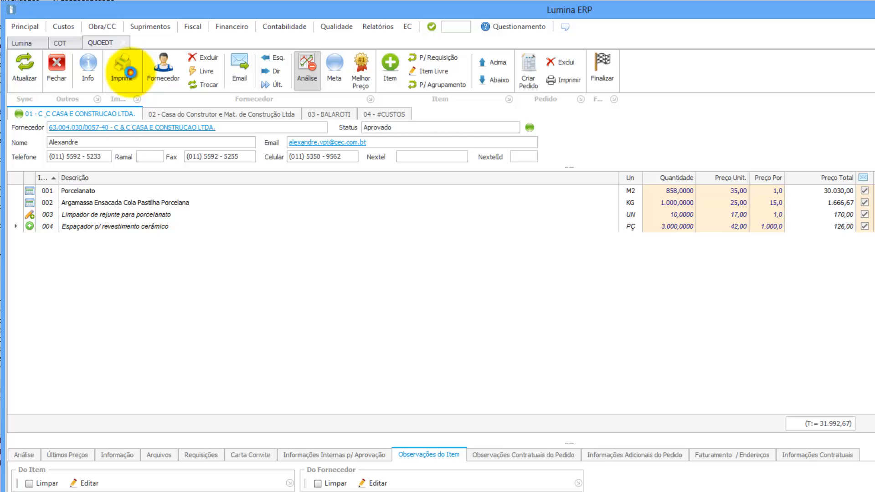
left_click(684, 405)
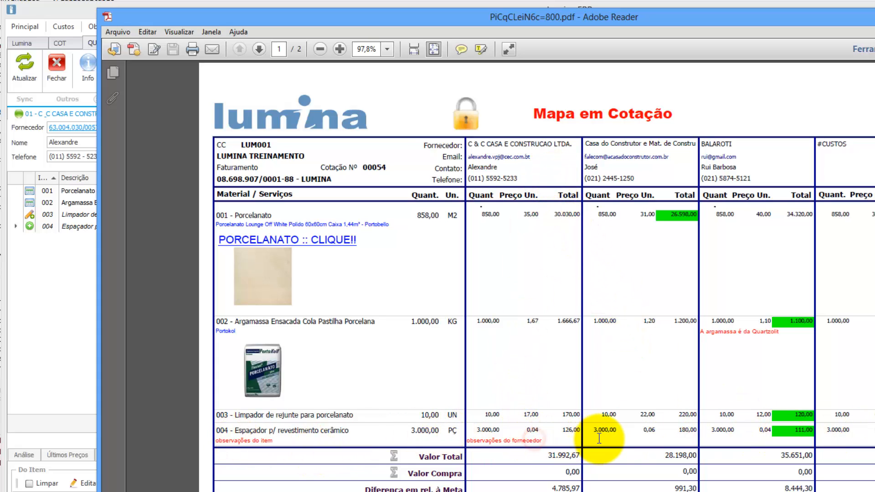
left_click(725, 442)
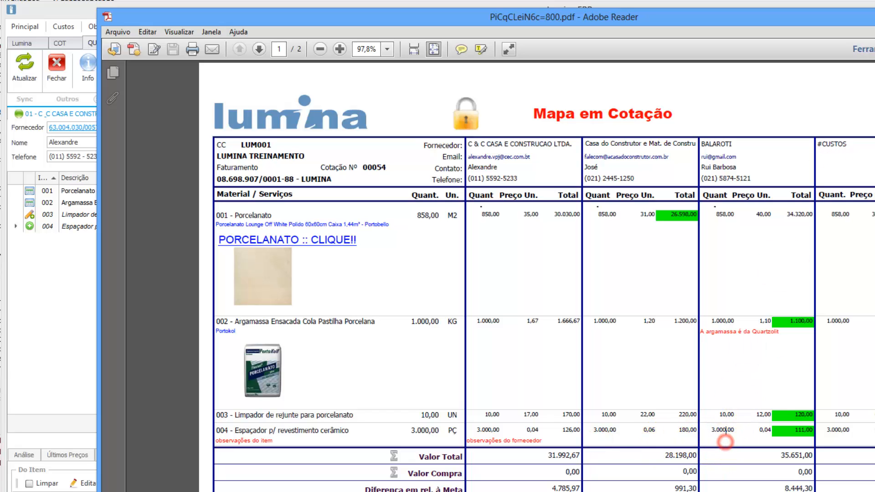
left_click(874, 14)
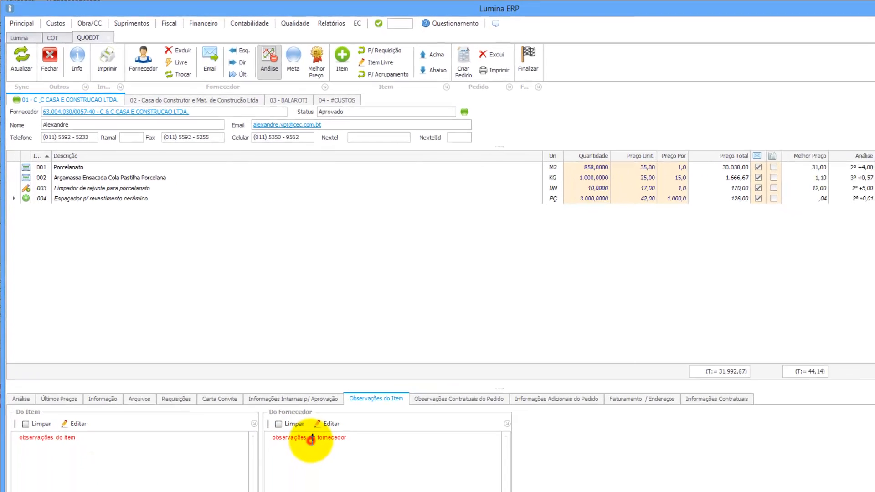
left_click(172, 97)
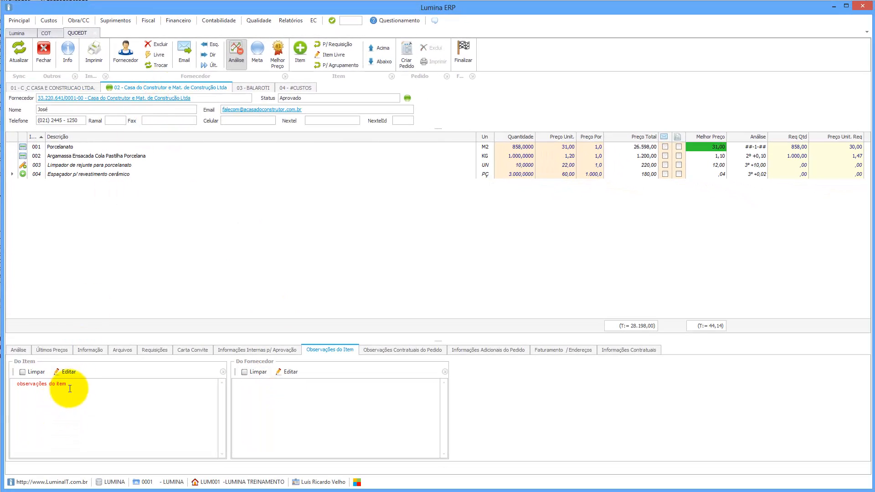
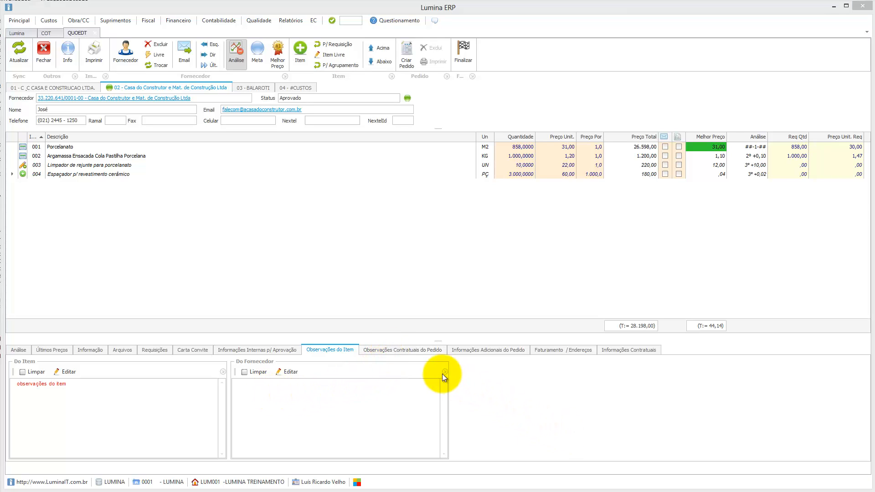
Show the order's contractual observations, titled PEDIDO DE FORNECIMENTO DE SERVIÇOS.
left_click(420, 351)
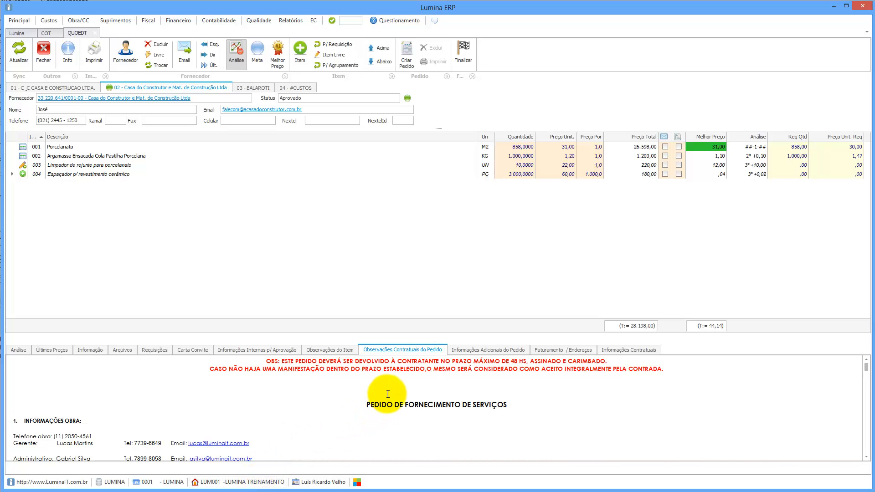
Scroll the contract text and select the start date placeholder 00/00/00.
scroll(388, 395, "down", 1)
scroll(388, 394, "down", 3)
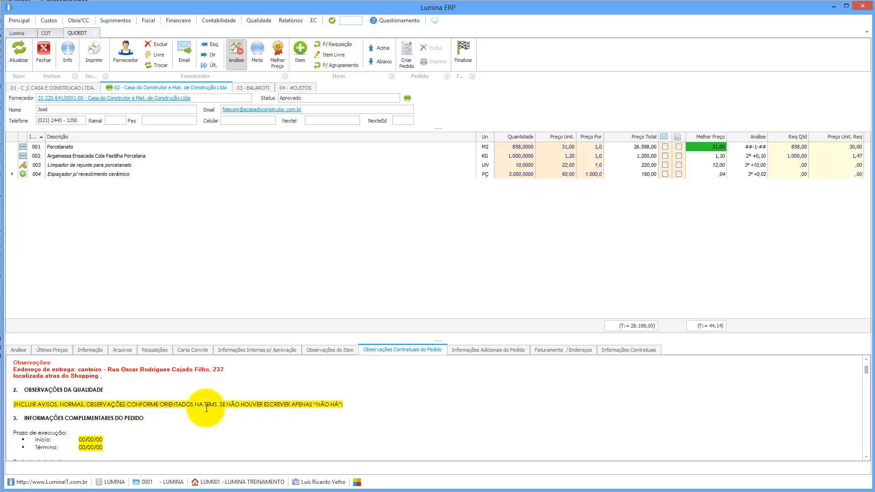
left_click(152, 403)
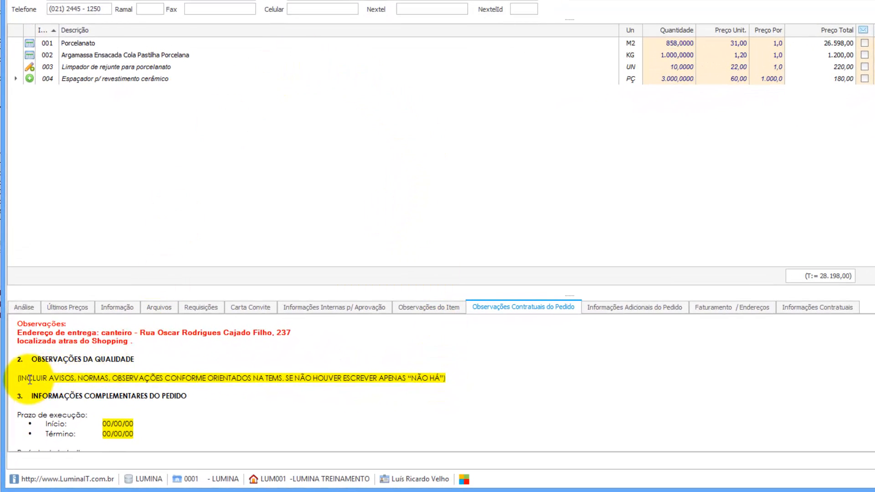
left_click_drag(102, 423, 133, 424)
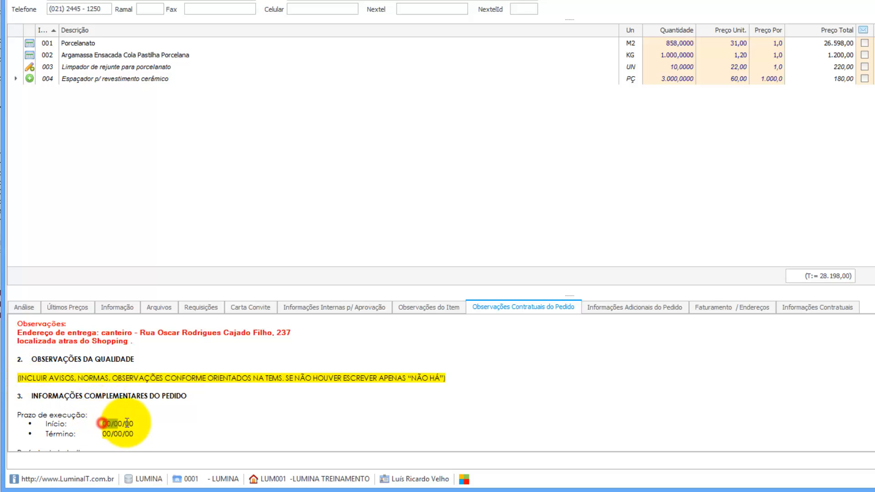
Select the proposal date placeholder 00/00/00, then show the additional order information.
left_click(105, 434)
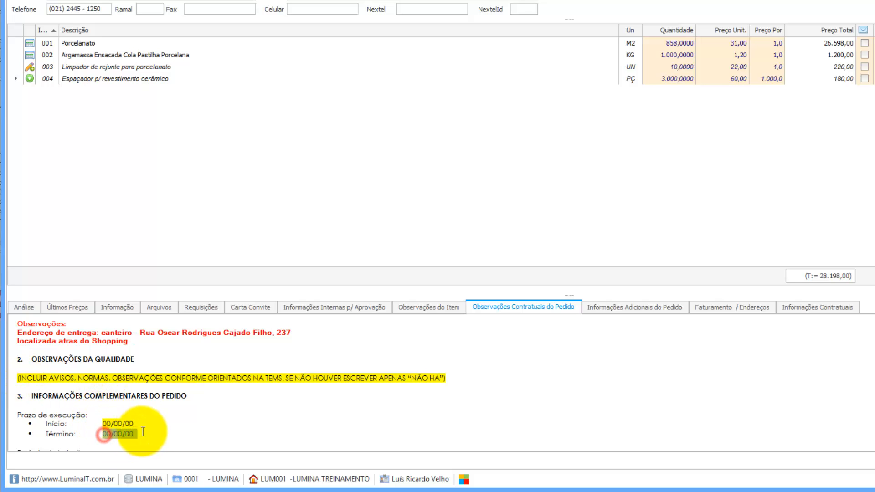
left_click(126, 378)
scroll(291, 382, "down", 2)
scroll(292, 382, "down", 2)
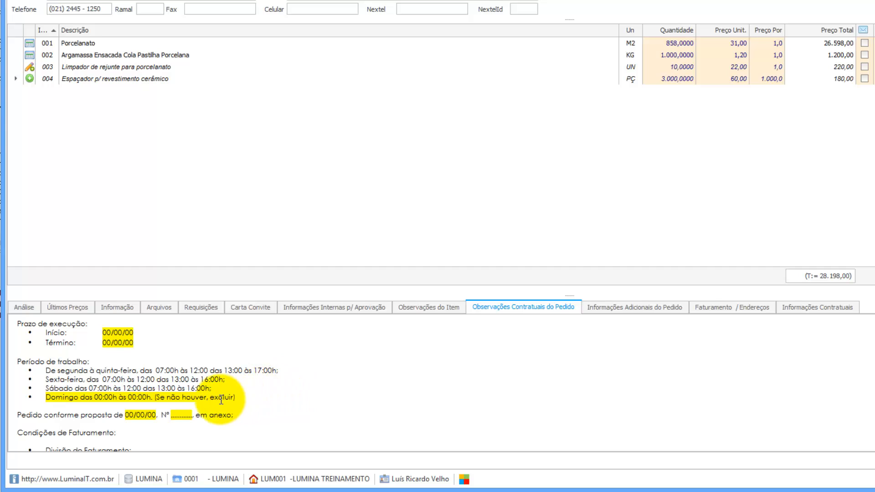
left_click_drag(127, 417, 156, 417)
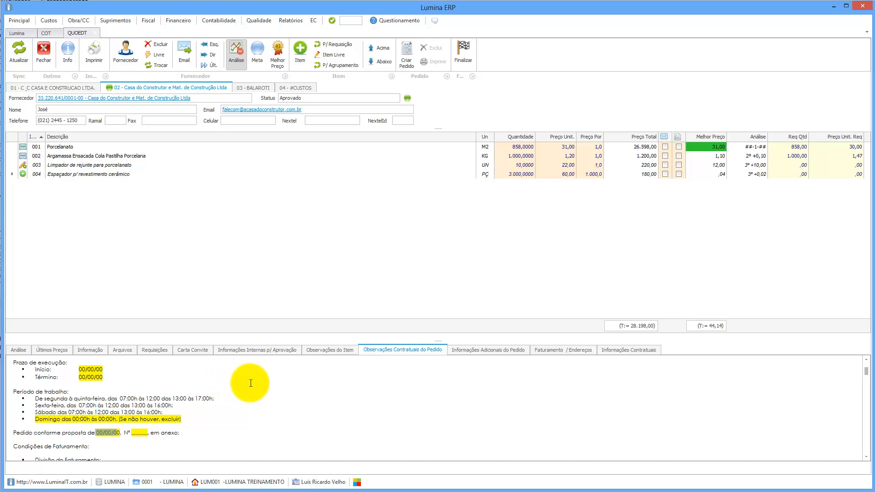
left_click(499, 355)
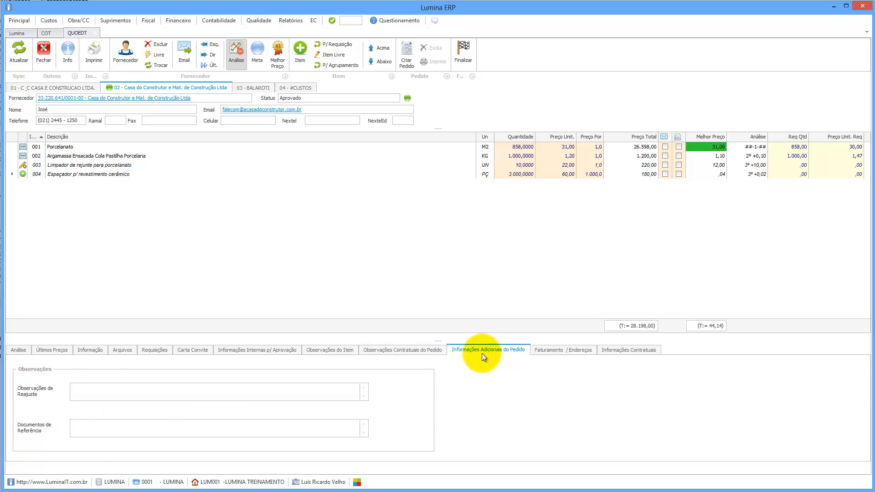
left_click(273, 393)
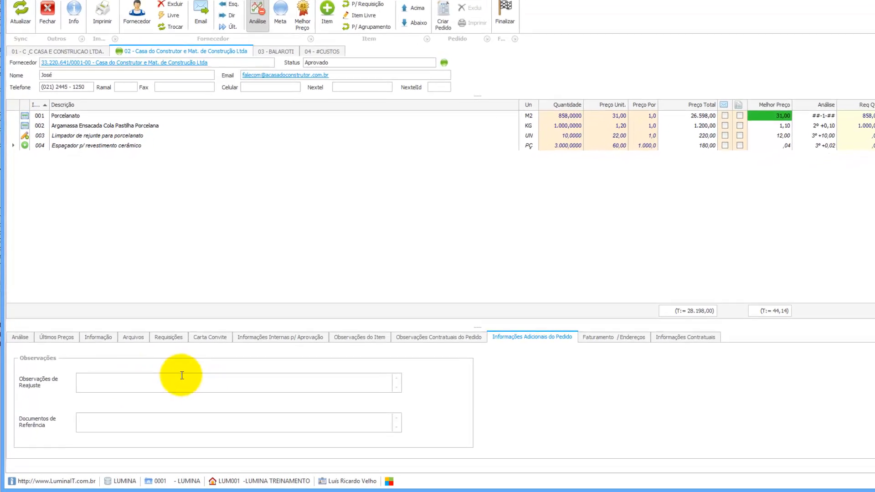
left_click(136, 408)
left_click(142, 362)
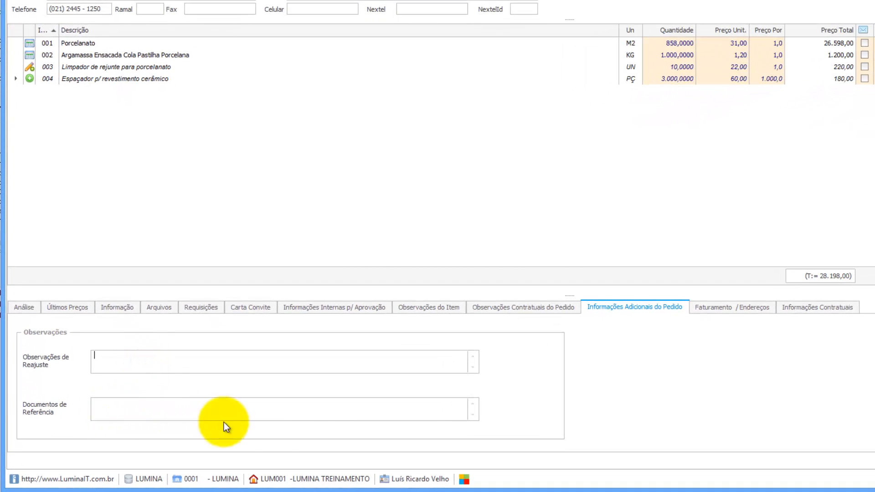
Bill Casa do Construtor's order to CONDOMINIO DO SHOPPING CENTER MORUMBI.
left_click(734, 307)
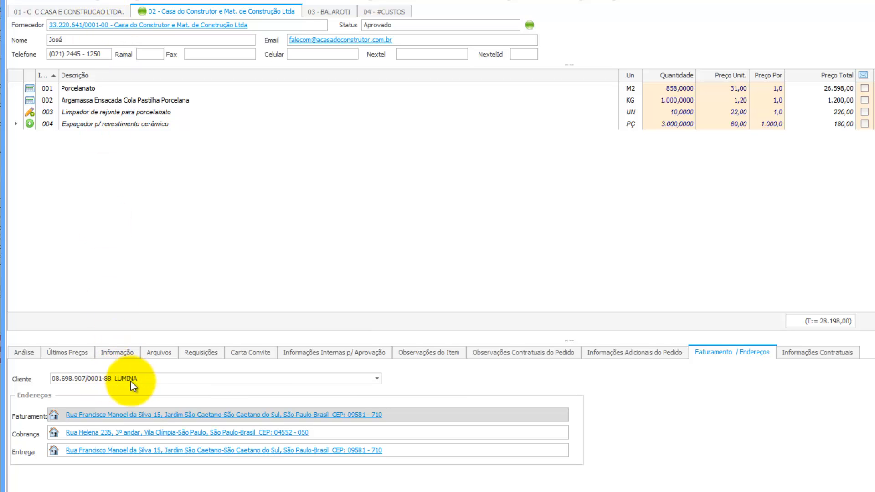
left_click(377, 379)
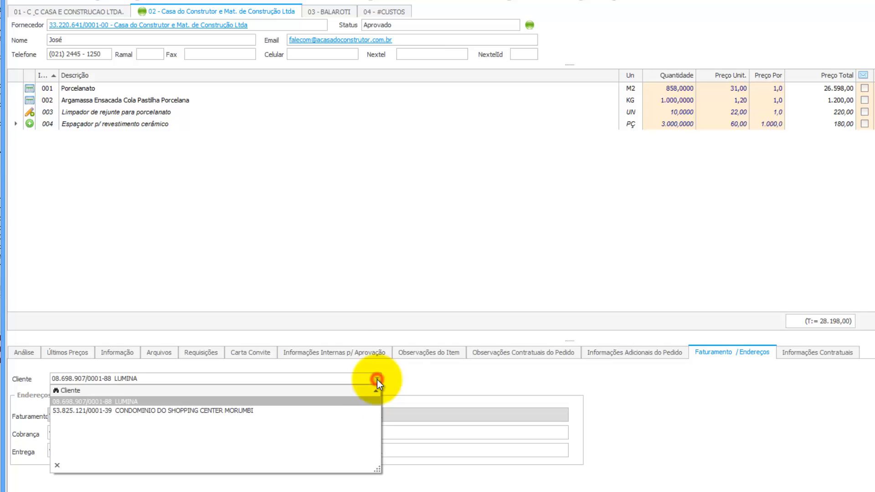
left_click(236, 411)
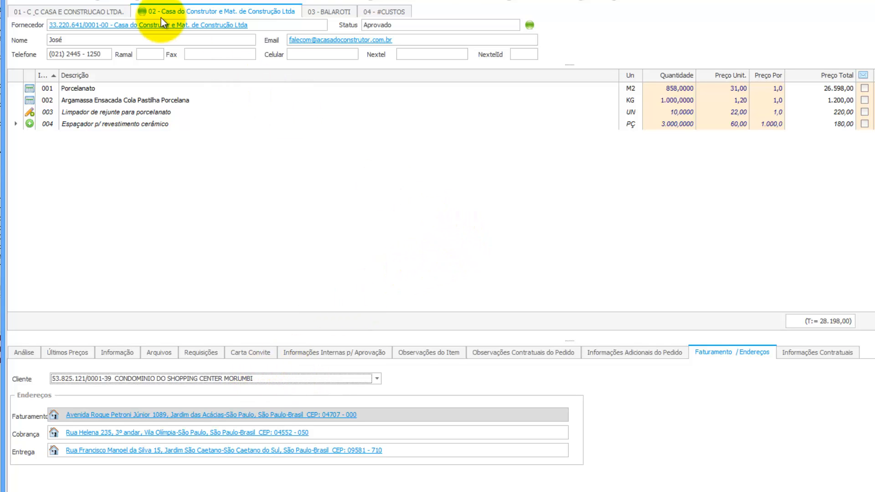
Compare the C & C Casa e Construção and Casa do Construtor quotes, ending on C & C.
left_click(104, 9)
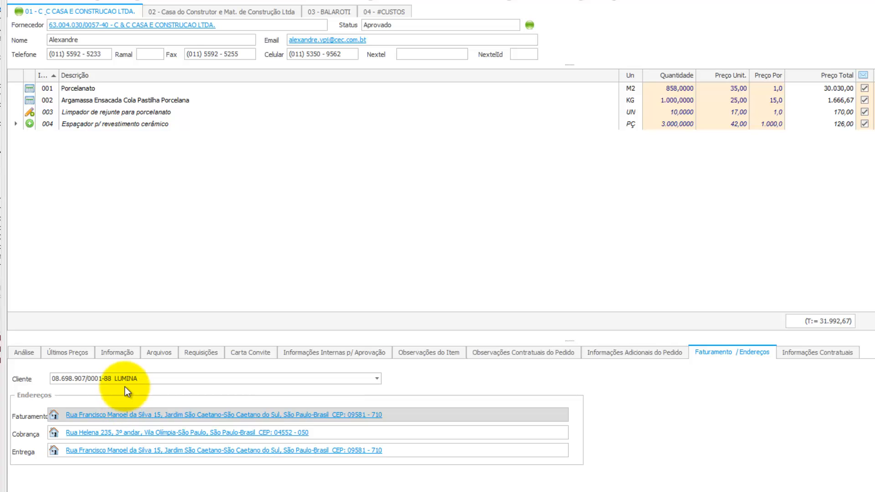
left_click(199, 12)
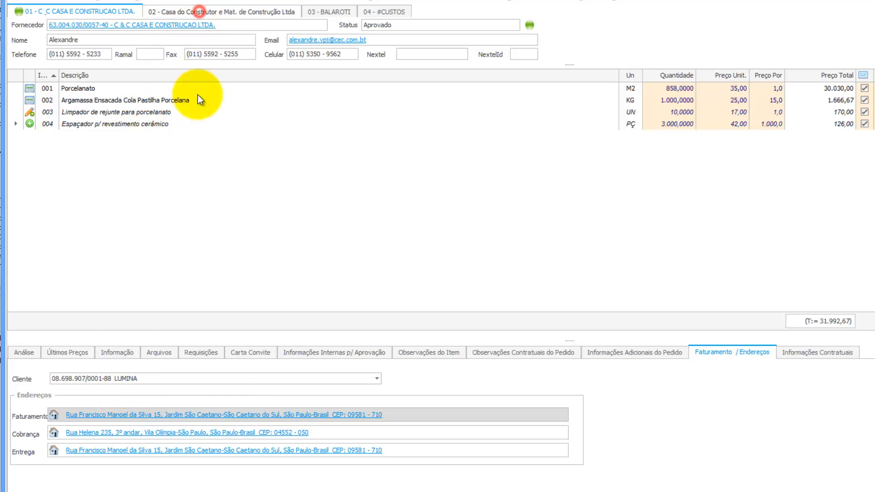
left_click(69, 10)
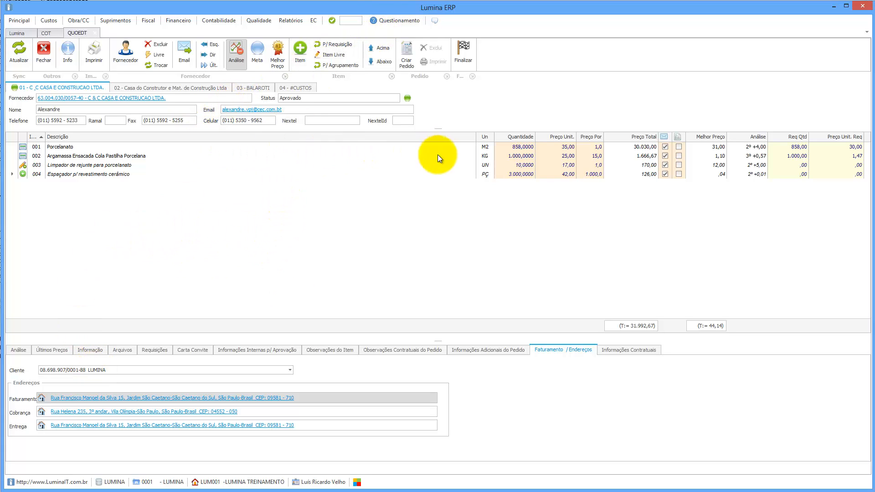
Mark Porcelanato and Argamassa for the C & C order, hide analysis columns, and start printing.
left_click(678, 147)
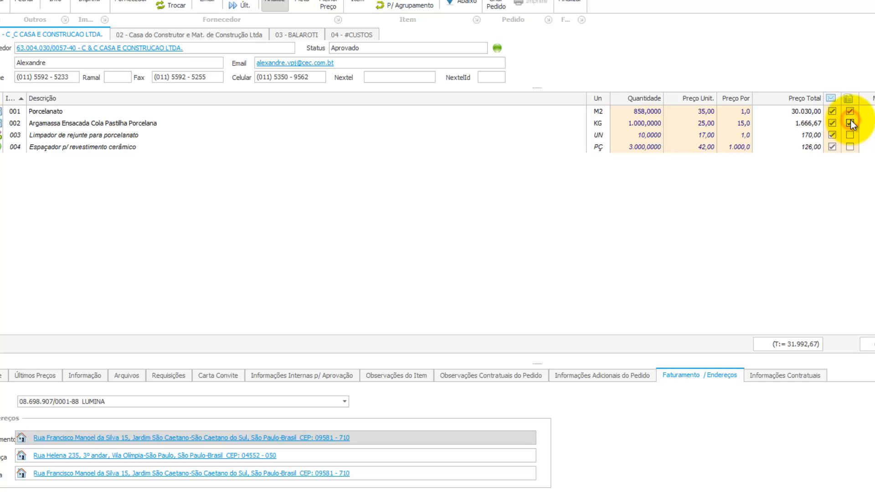
left_click(851, 120)
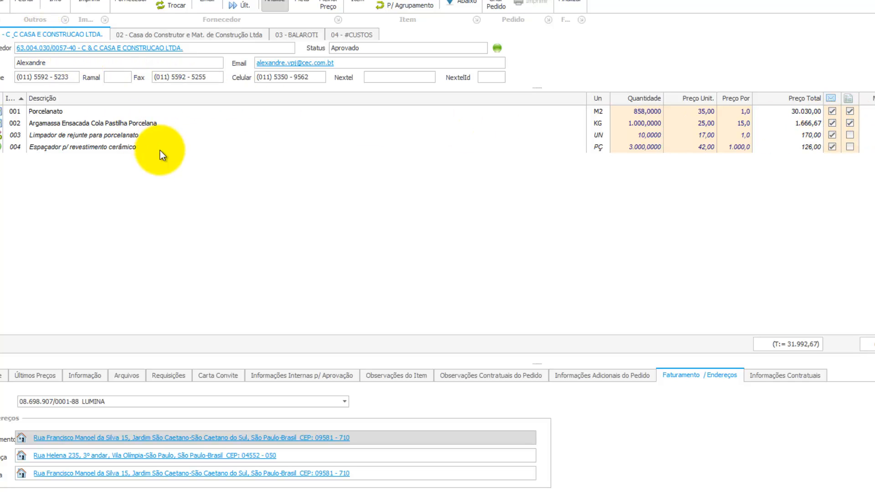
left_click(195, 36)
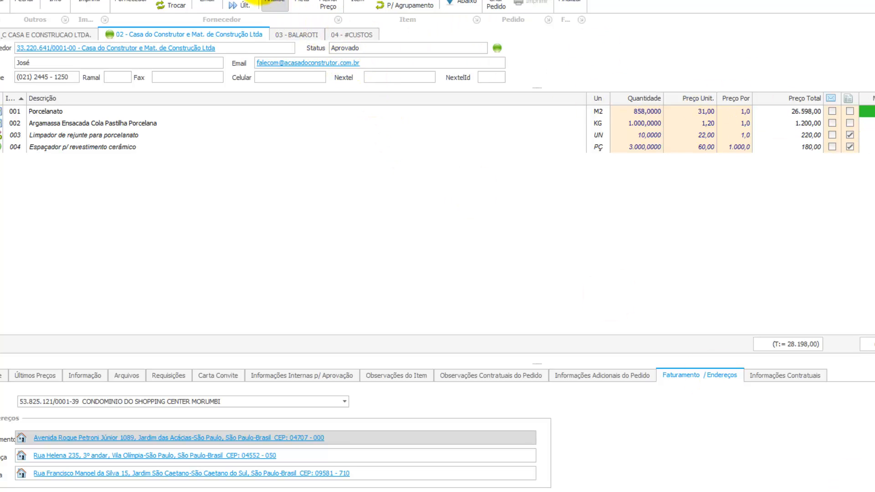
left_click(275, 3)
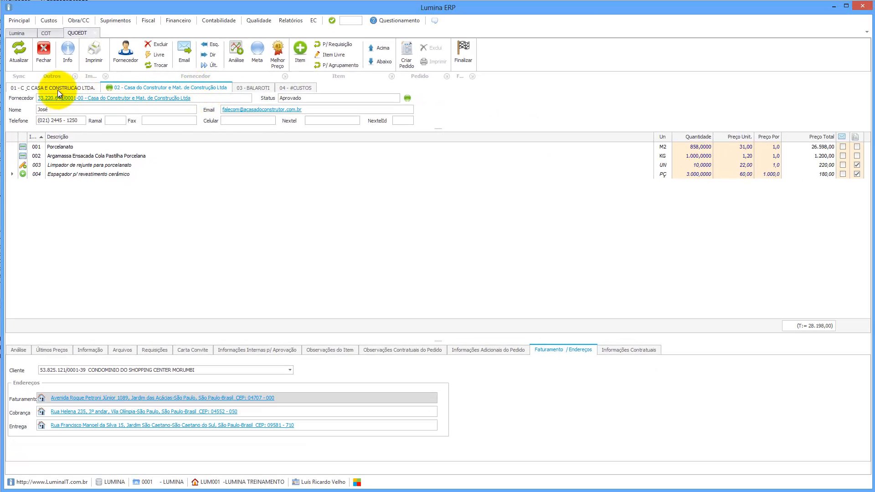
left_click(59, 89)
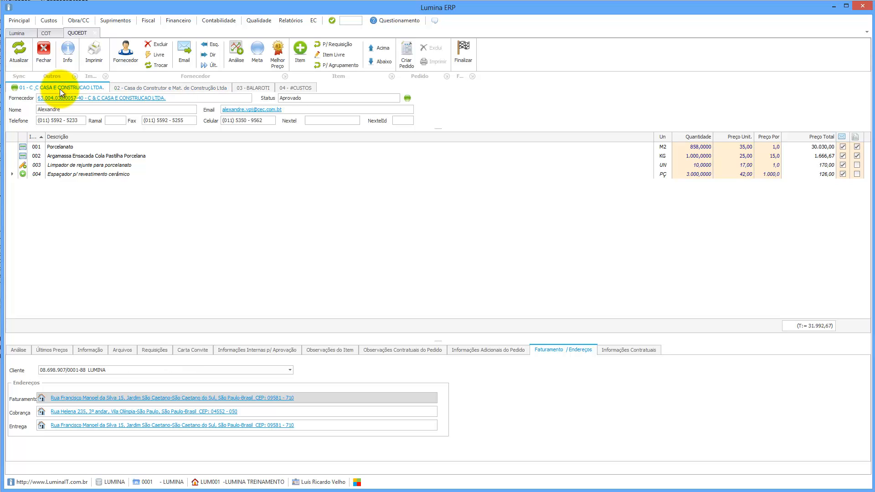
left_click(95, 57)
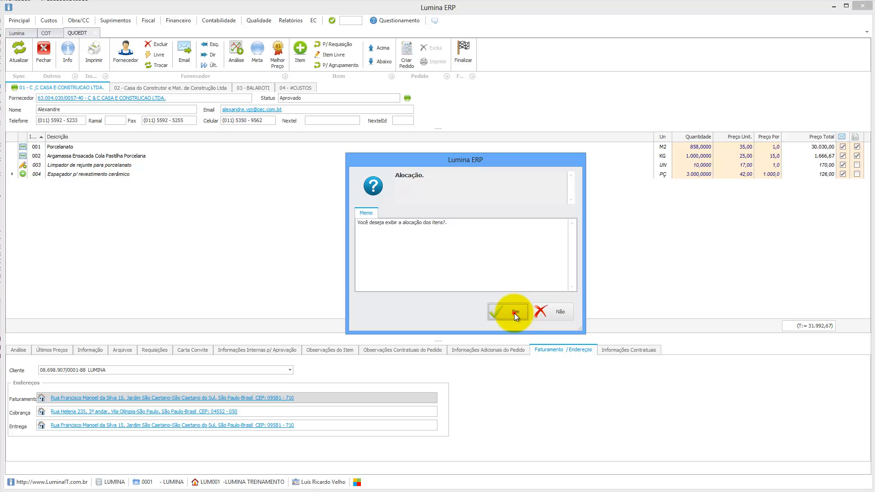
Print the Mapa em Cotação with allocation, close the PDF, and decline the Observação prompt.
left_click(514, 313)
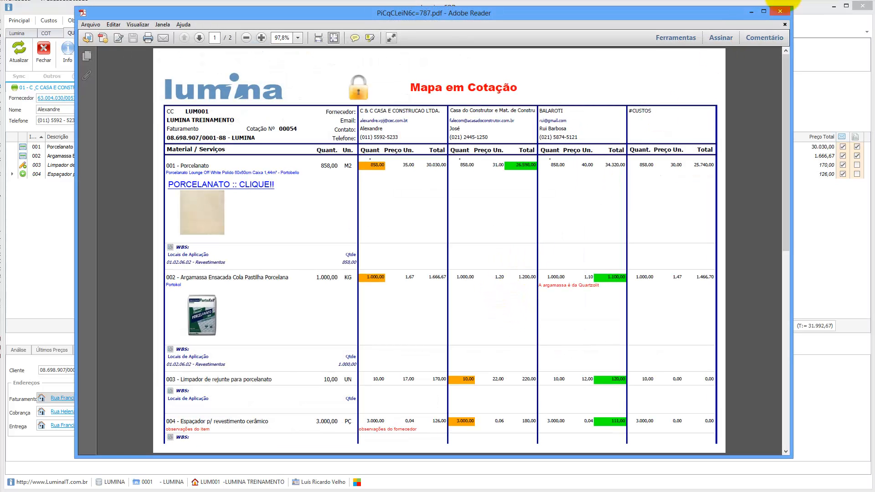
left_click(780, 12)
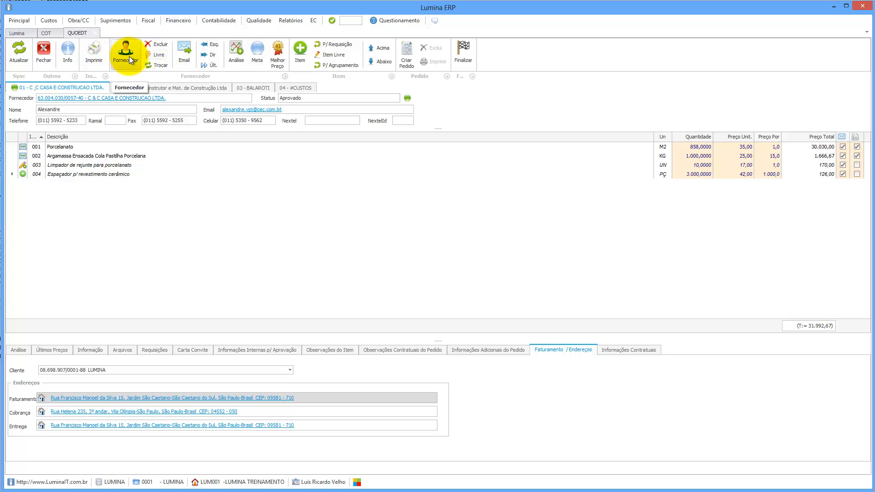
left_click(96, 62)
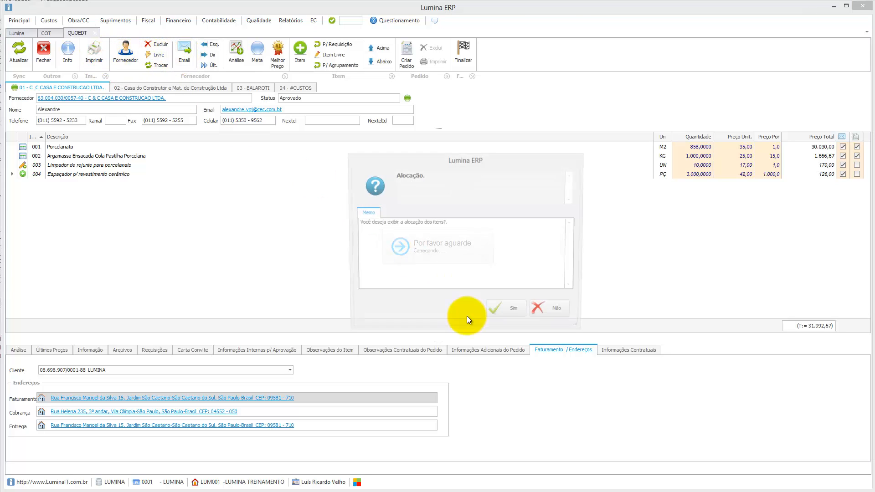
Print the Mapa em Cotação without allocation, review the PDF and close it.
left_click(557, 311)
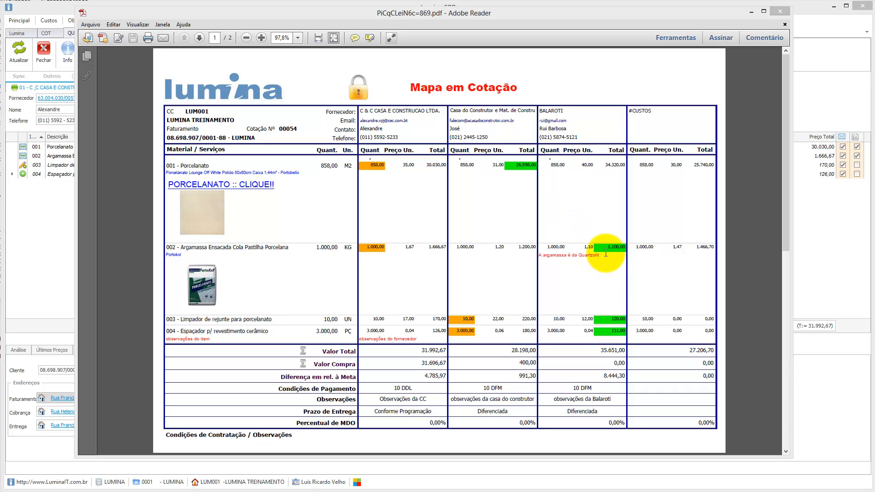
left_click(782, 14)
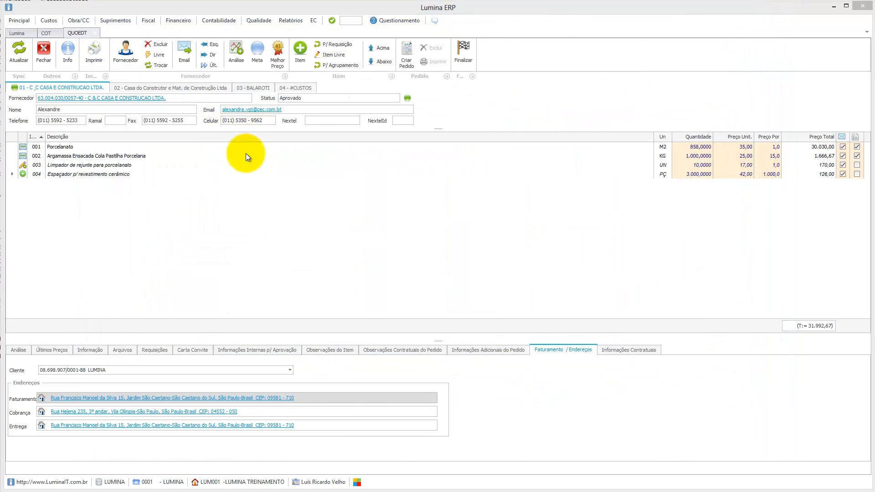
Compare BALAROTI, Casa do Construtor and C & C prices, ending on Casa do Construtor (28.198,00).
left_click(250, 88)
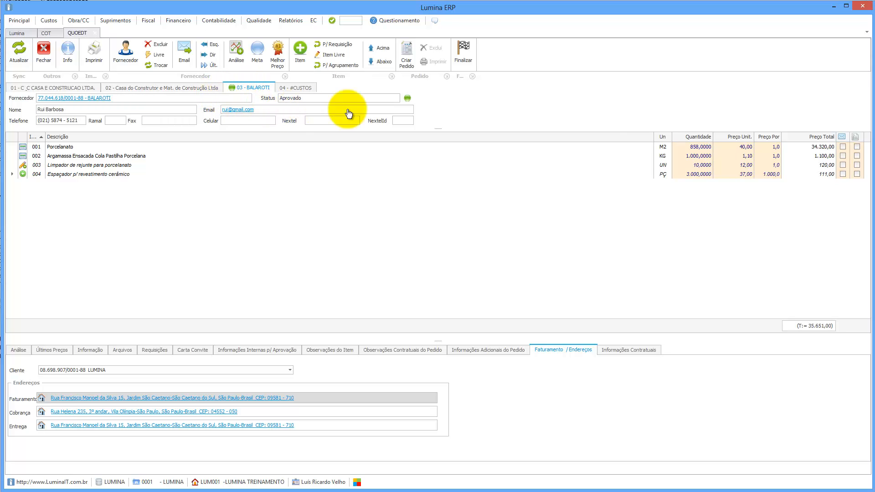
left_click(201, 88)
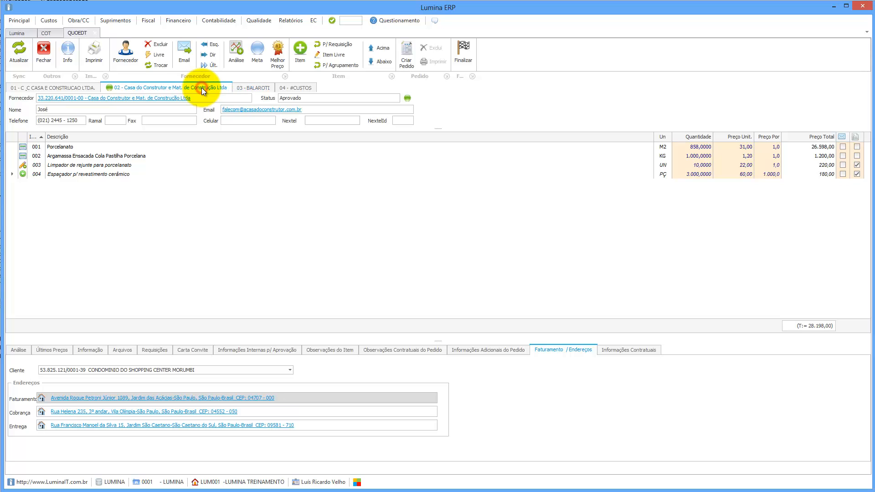
left_click(89, 88)
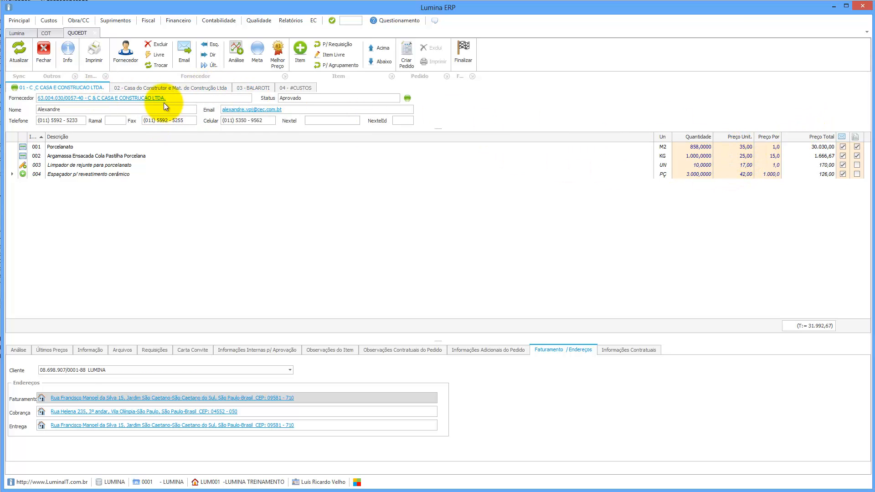
left_click(173, 89)
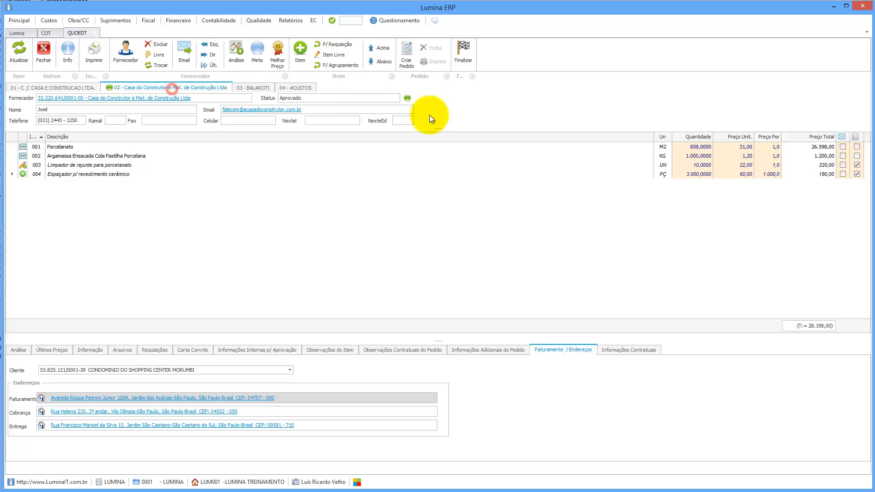
Buy 500 m² of Porcelanato from Casa do Construtor and mark it for that order.
left_click(685, 147)
type("5")
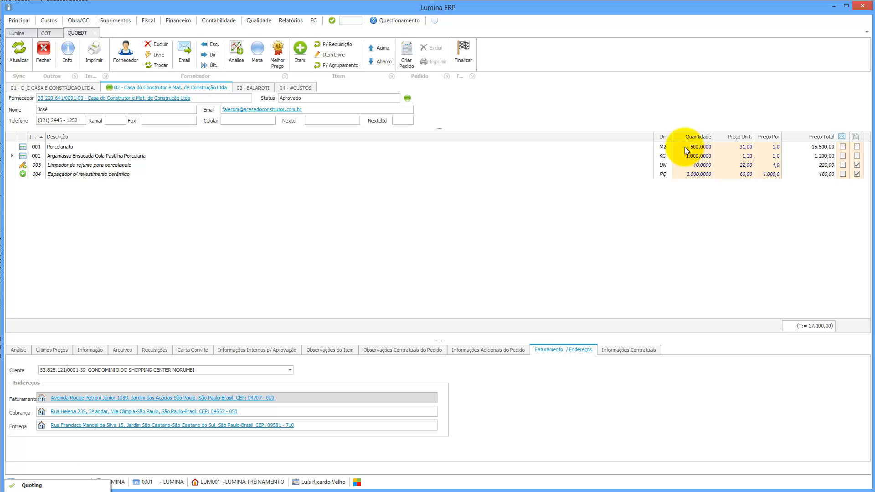
key("Return")
left_click(858, 148)
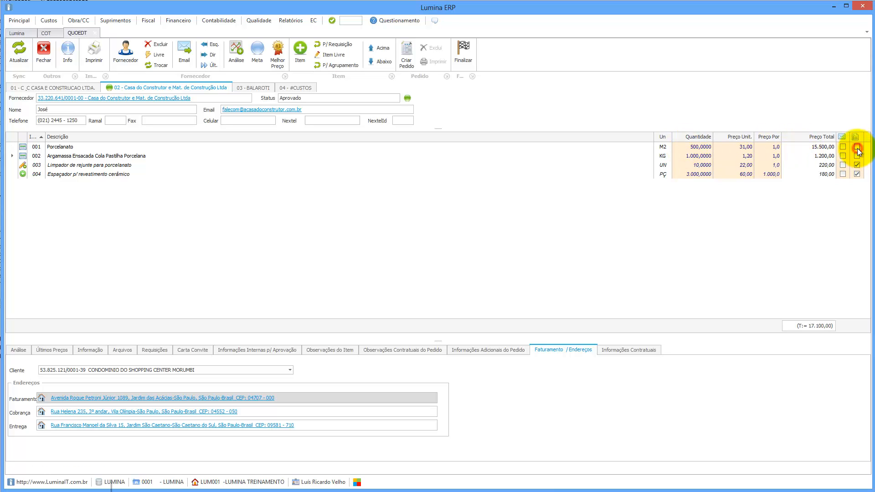
Reduce Porcelanato's quantity on the C & C quote from 858 to 358 m².
left_click(74, 88)
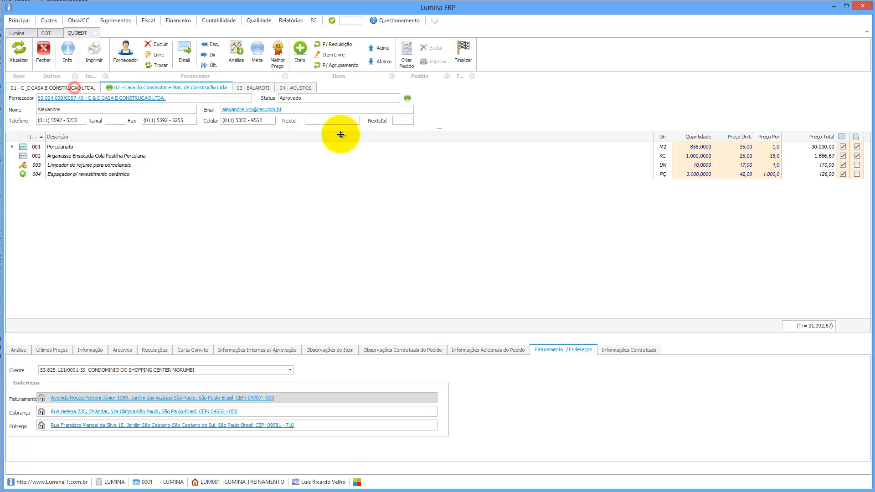
left_click(690, 147)
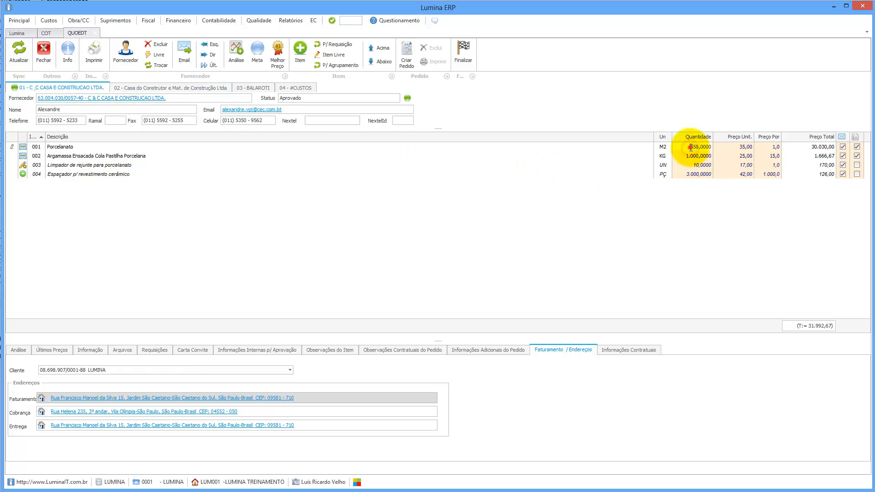
key("BackSpace")
key("BackSpace")
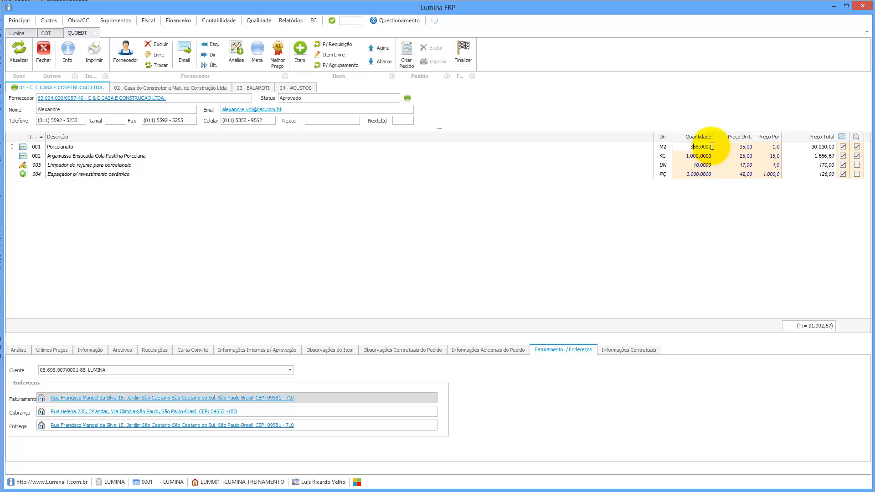
type("3")
left_click(603, 158)
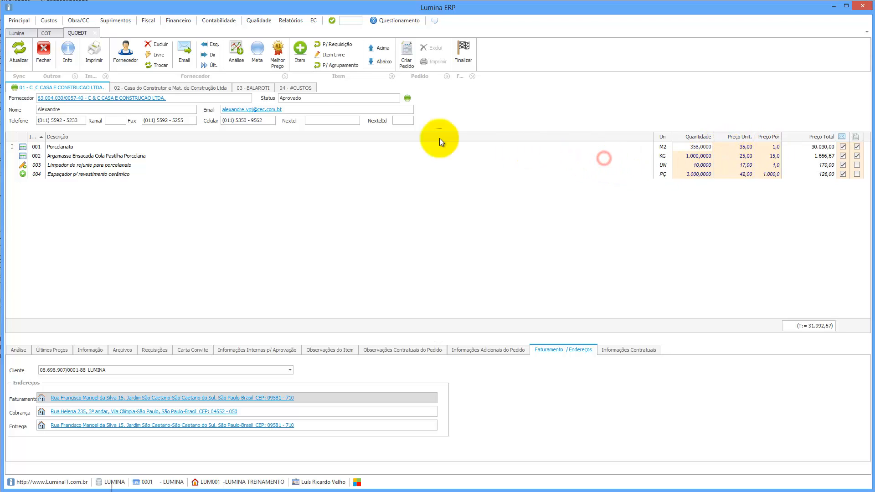
Reprint the quotation map without allocation, review totals 14.492,67 and 17.100,00, and close it.
left_click(91, 54)
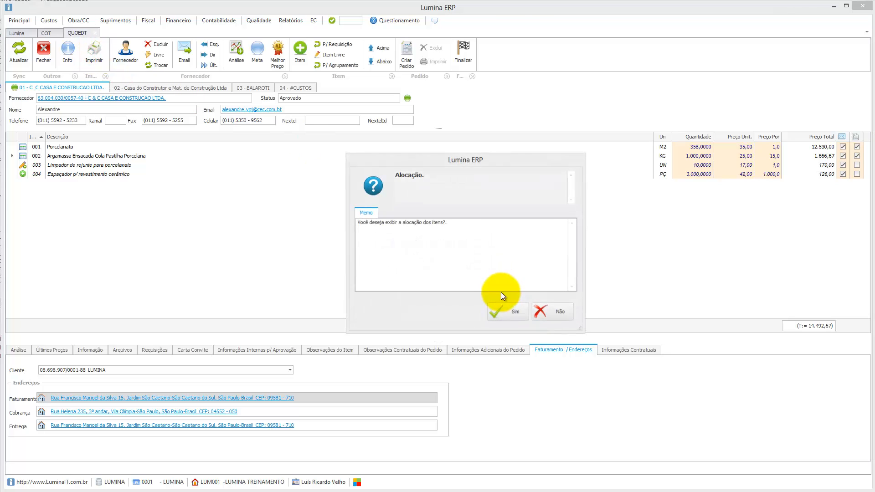
left_click(551, 312)
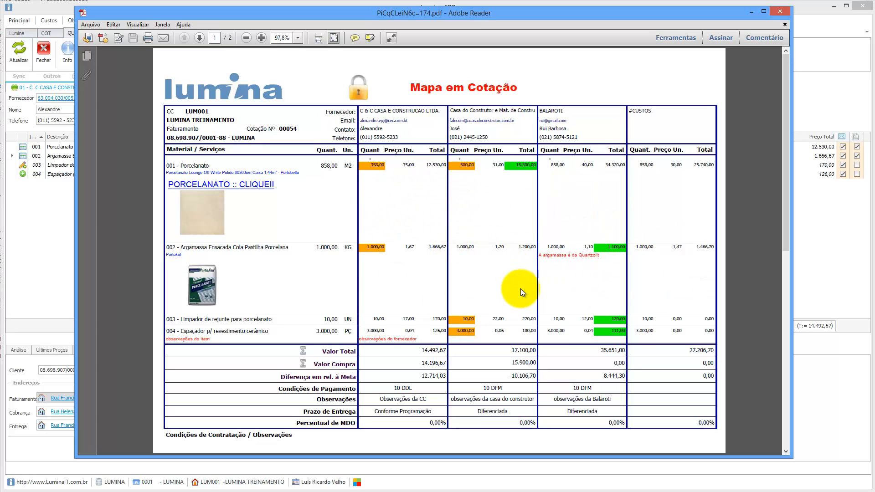
left_click(778, 12)
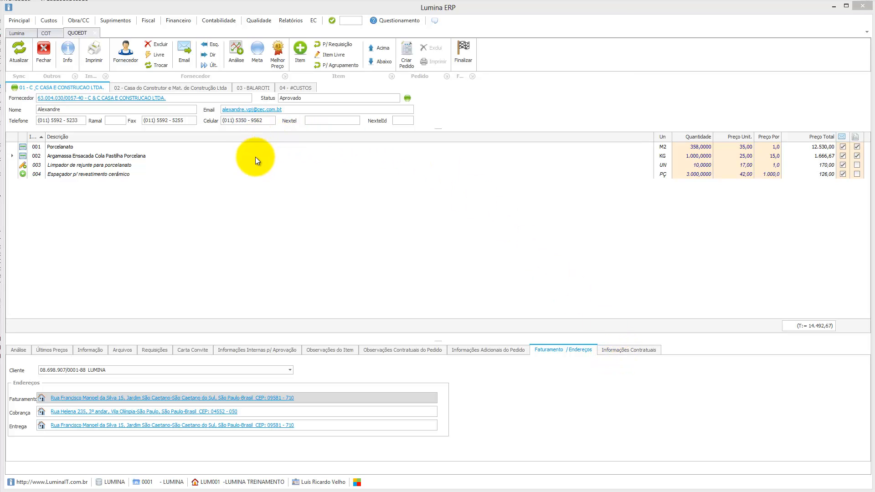
Show C & C's contract information: direct supply limit 0,00 and retention 0,00%.
left_click(627, 350)
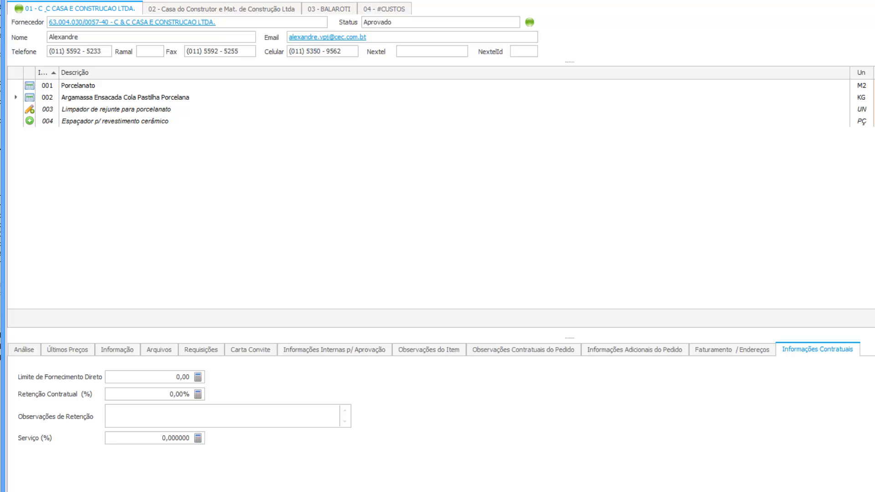
left_click(146, 378)
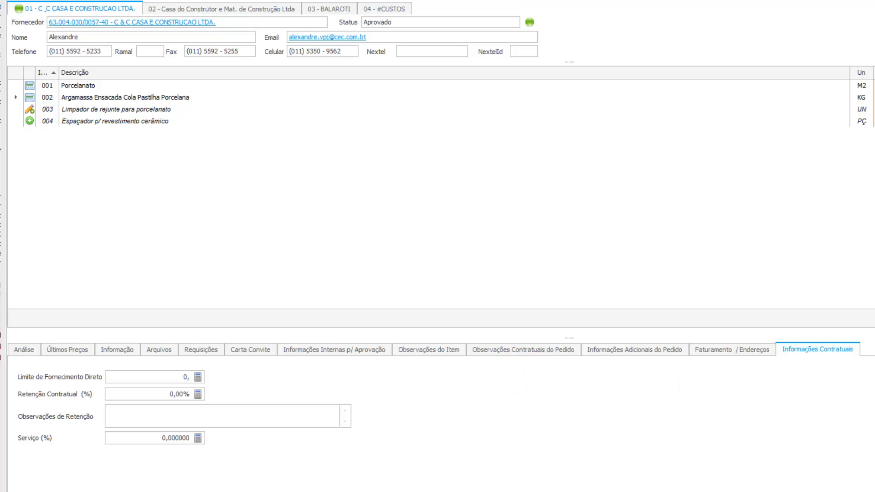
left_click(146, 378)
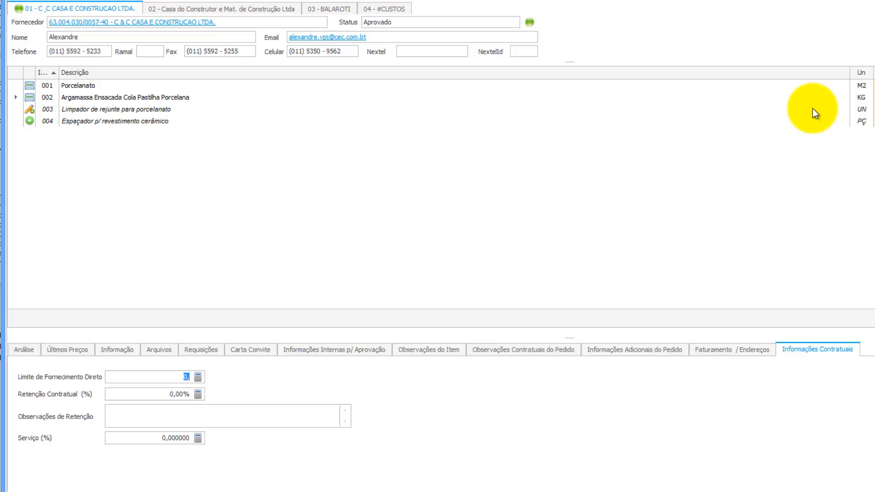
left_click(134, 374)
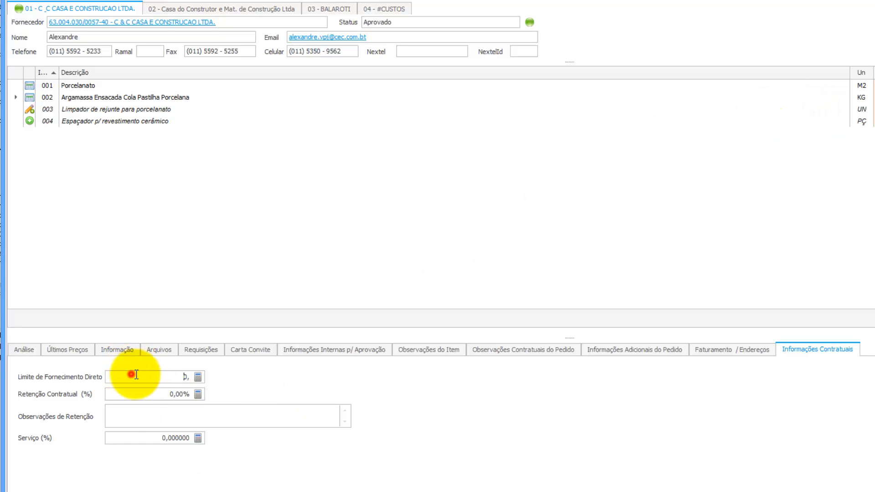
double_click(186, 376)
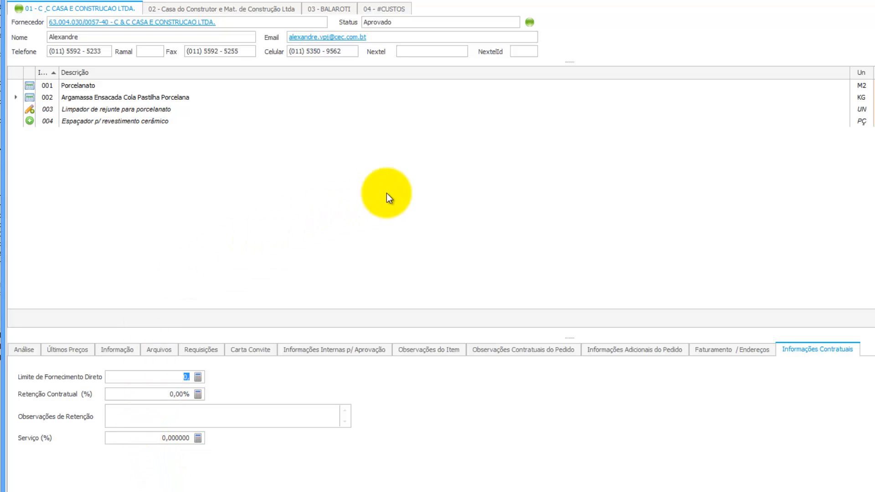
left_click(137, 376)
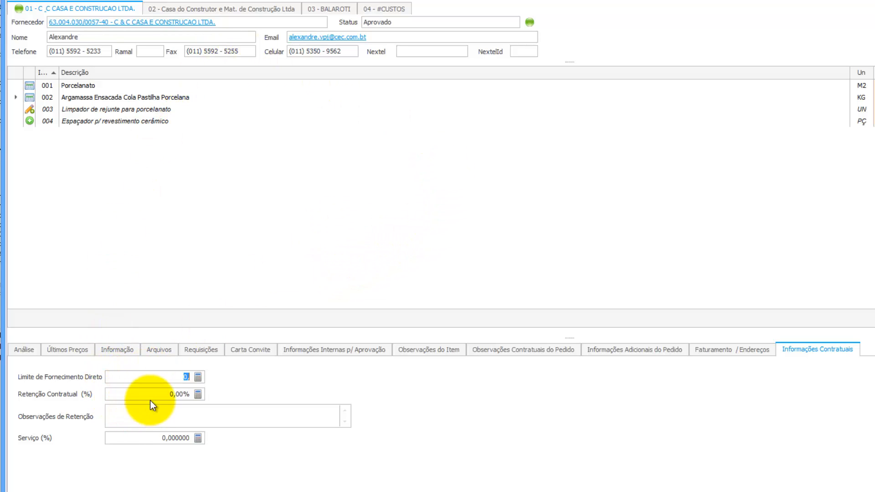
Set the first supplier's contractual retention to 0,00% after initially entering 5.
left_click(160, 395)
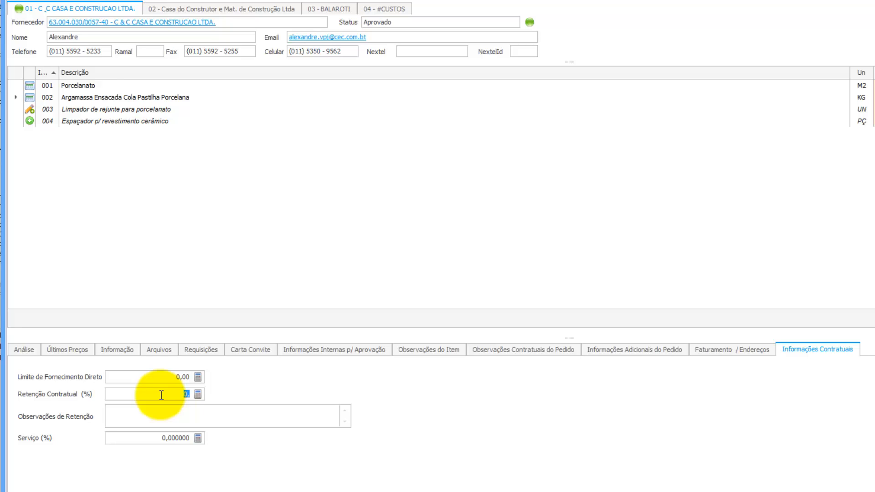
type("5,")
left_click(200, 418)
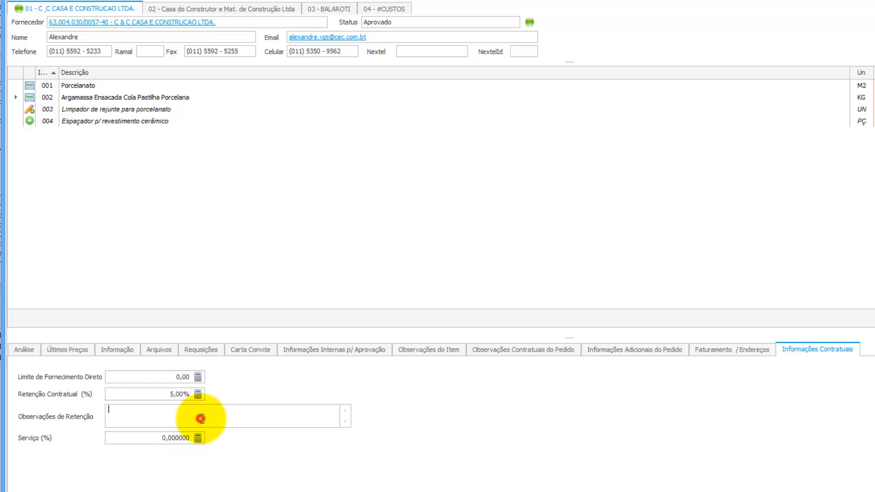
left_click(175, 395)
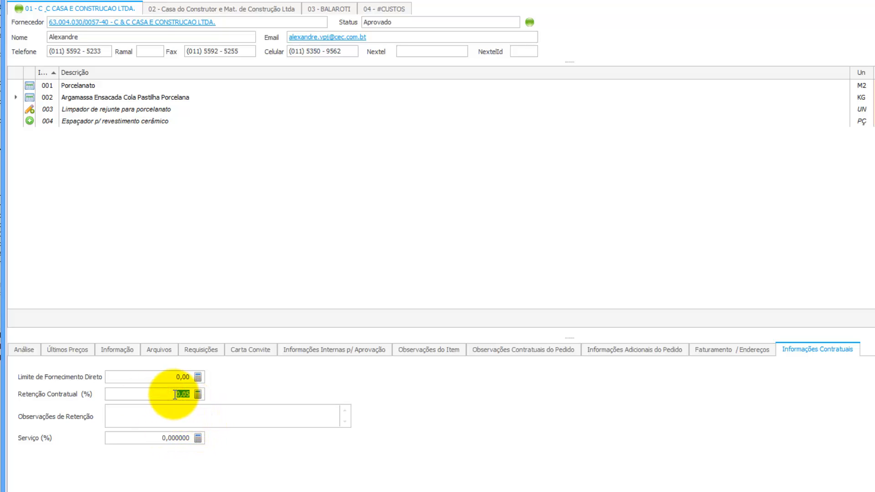
type("0")
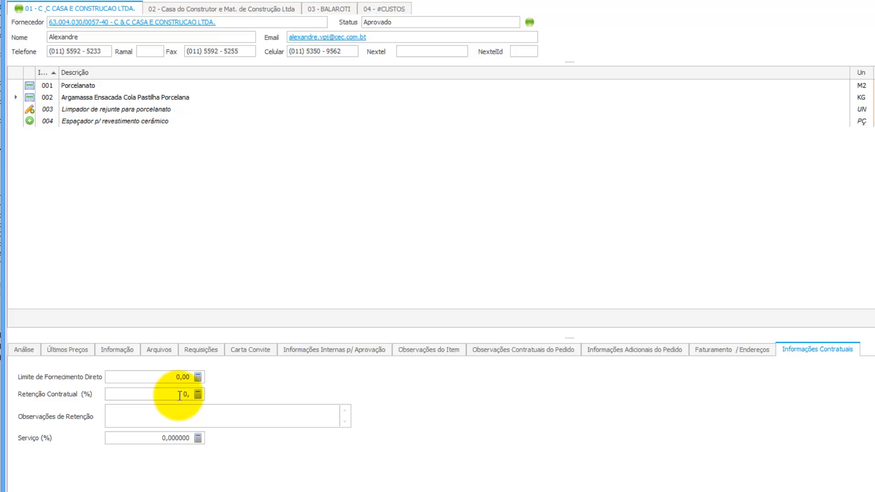
Check the direct supply limit, retention notes and Serviço (%) fields, leaving them at zero.
left_click(181, 378)
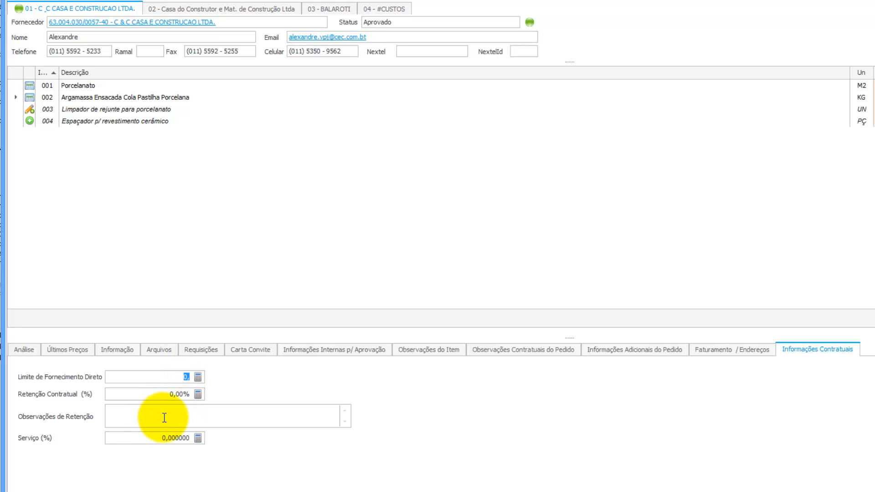
left_click(166, 416)
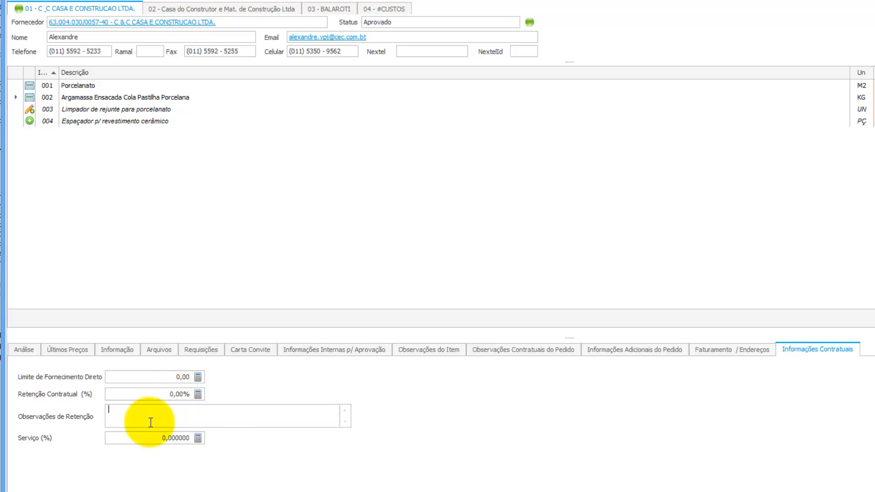
left_click(144, 439)
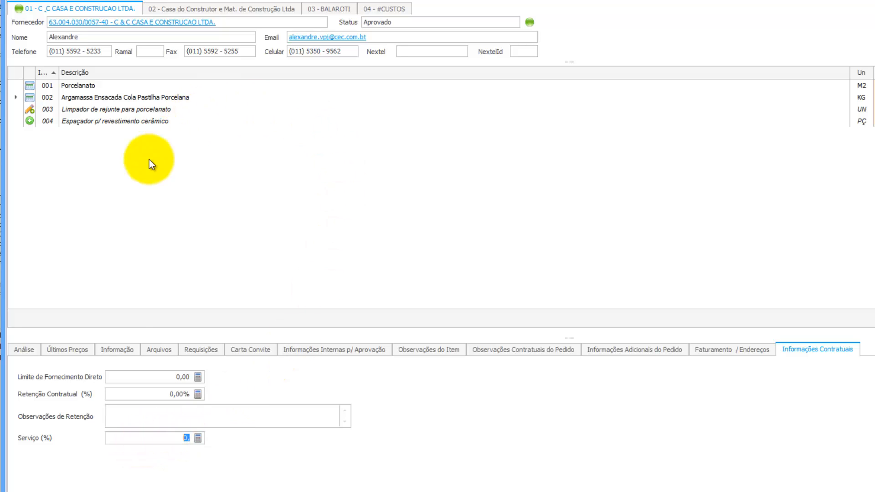
left_click(172, 438)
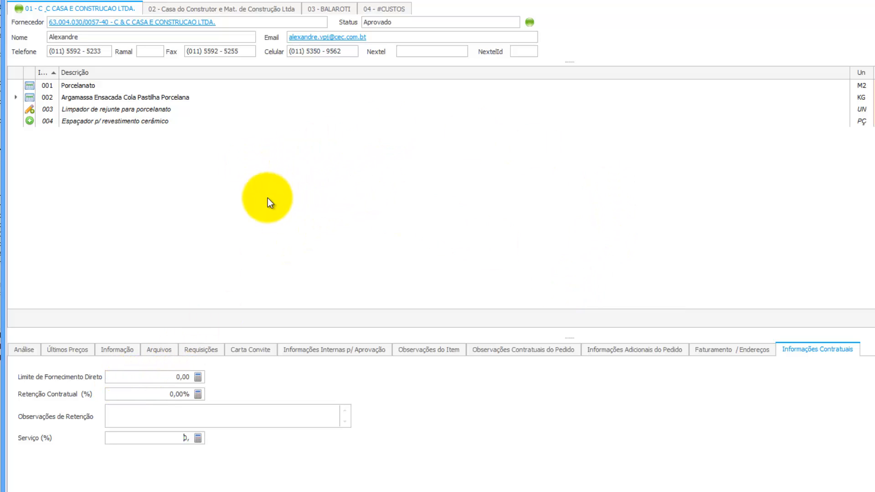
Switch to supplier 02 - Casa do Construtor e Mat. de Construção Ltda's quote.
left_click(260, 11)
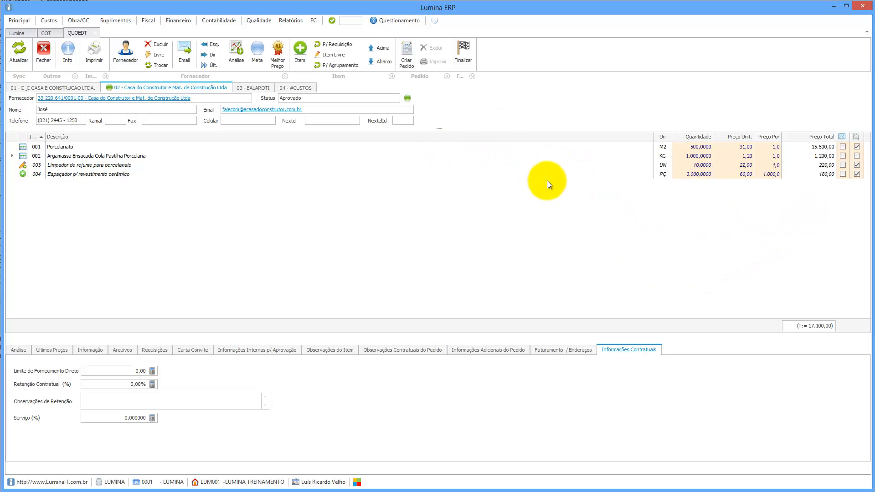
Finalize quotation 00054 with an empty observation, sending it for management release.
left_click(464, 48)
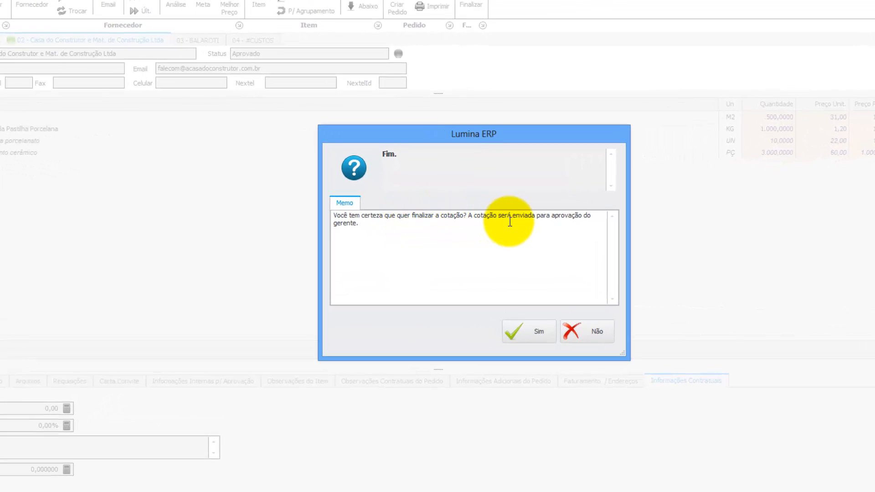
left_click(526, 331)
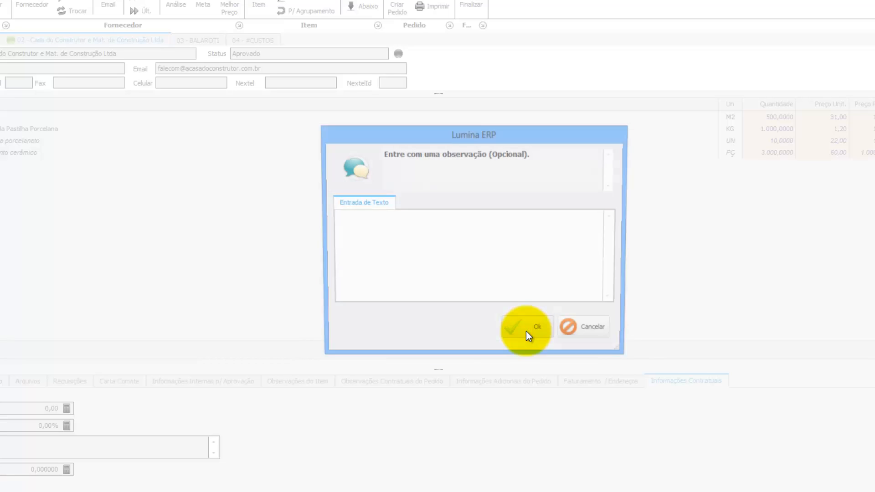
left_click(378, 233)
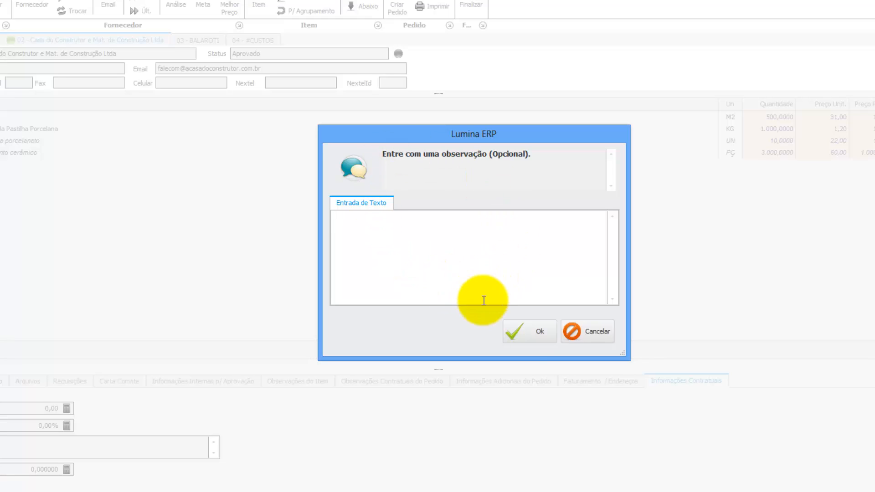
left_click(363, 221)
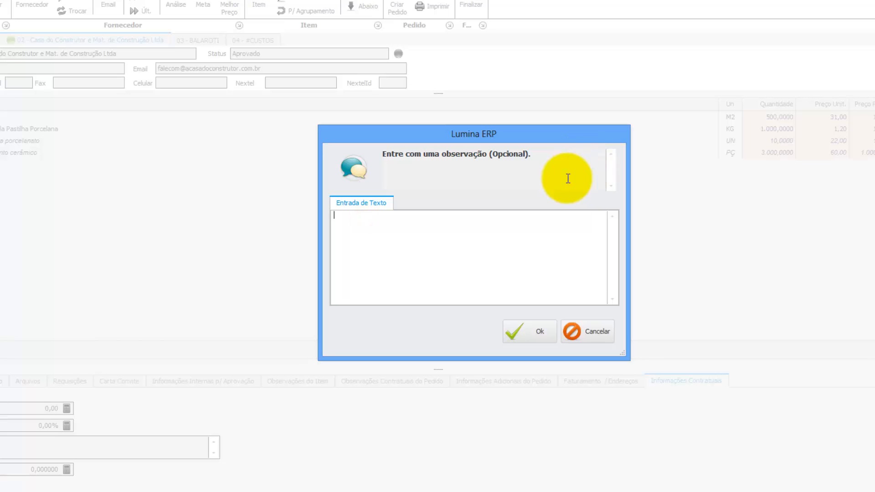
left_click(530, 328)
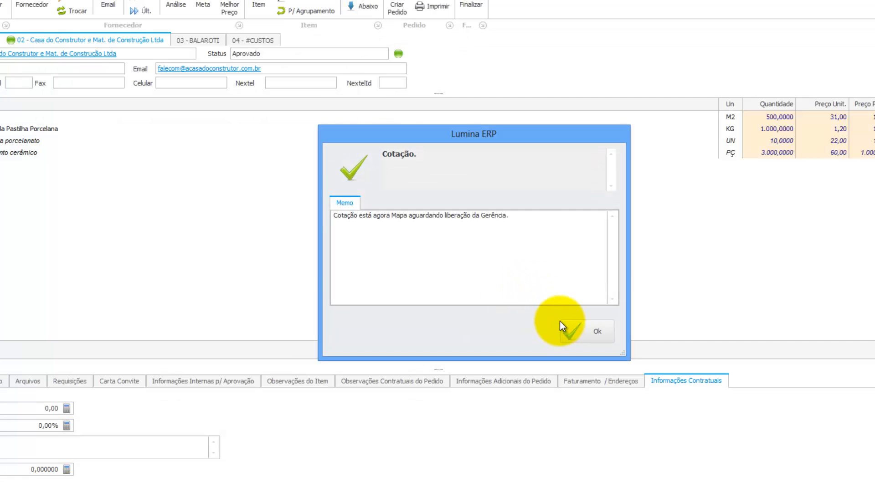
Dismiss the awaiting-management-release message and return to the Lumina tile dashboard.
left_click(590, 331)
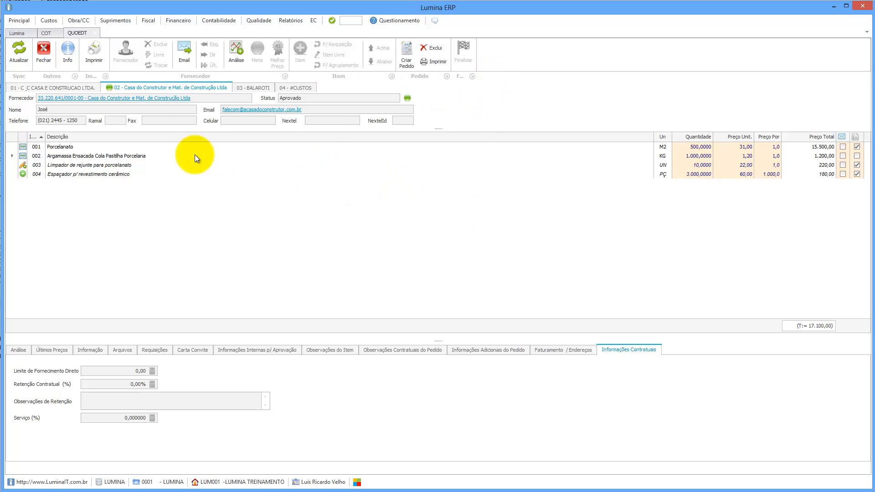
left_click(22, 34)
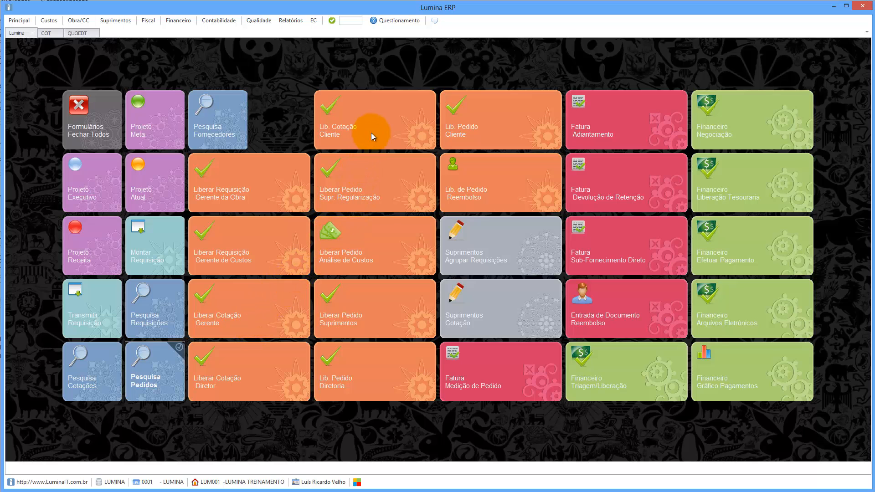
Open the Liberar Cotação Gerente screen.
left_click(245, 309)
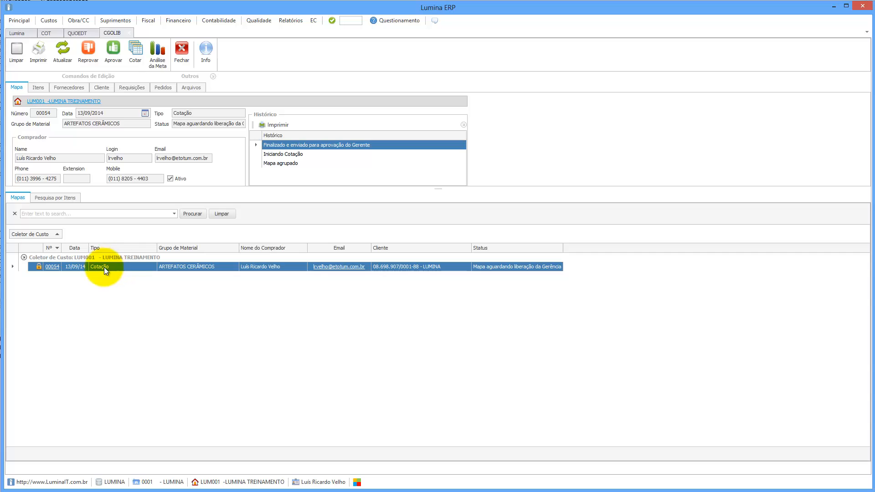
Approve map 00054 as manager without an observation, then return to the tile dashboard.
left_click(116, 46)
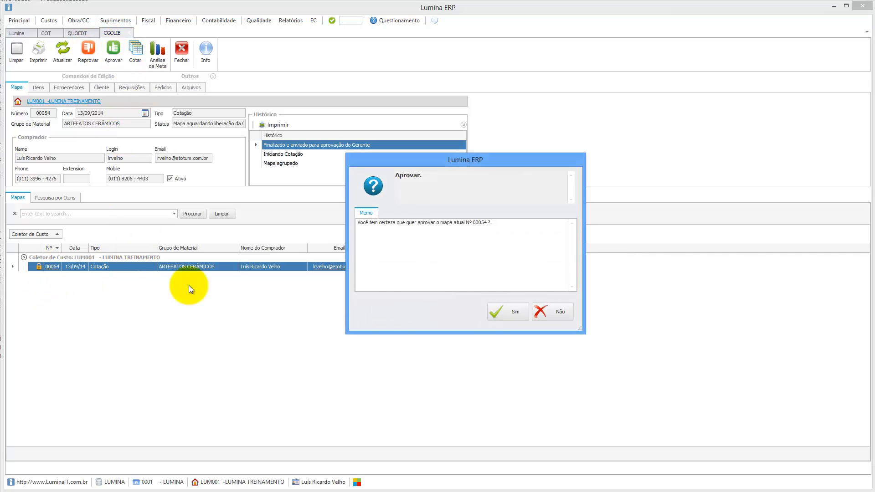
left_click(503, 310)
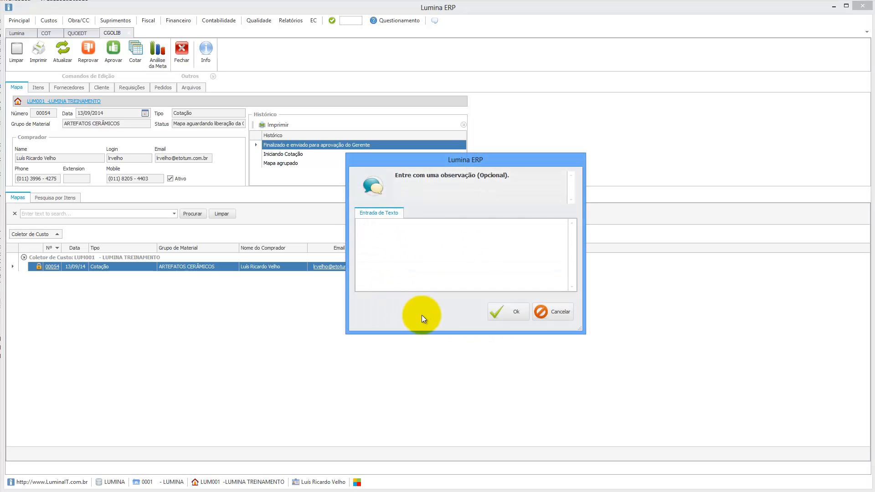
left_click(499, 313)
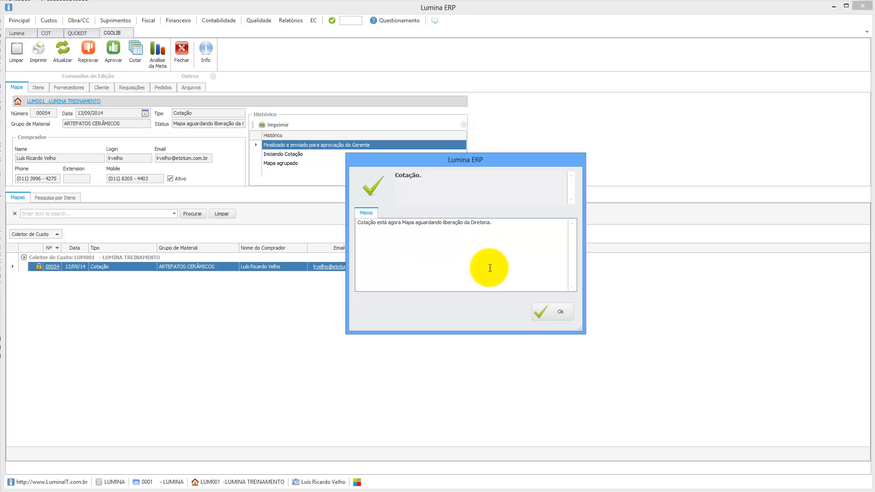
left_click(548, 308)
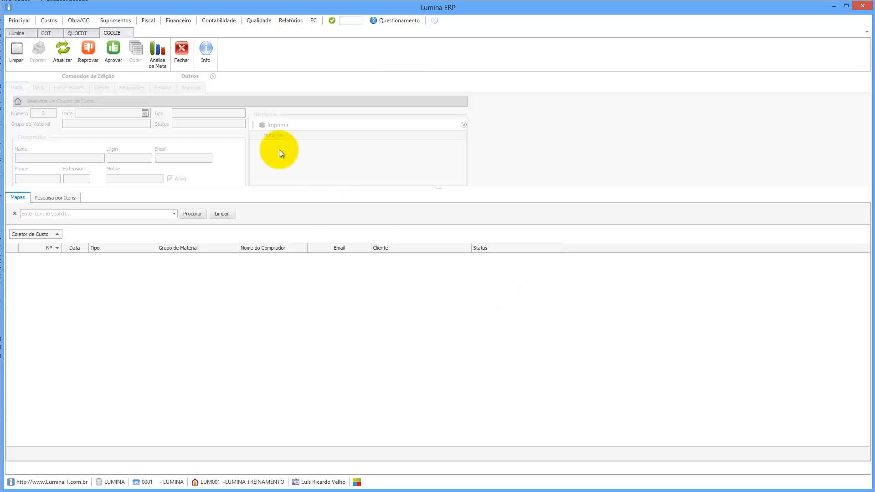
left_click(18, 33)
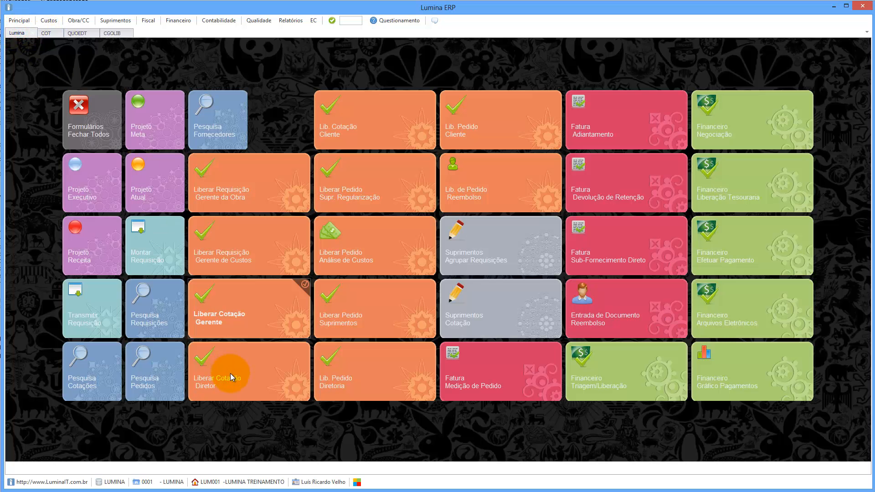
Open director quotation release, filter by LUM001 - LUMINA TREINAMENTO and select map 00054.
left_click(245, 376)
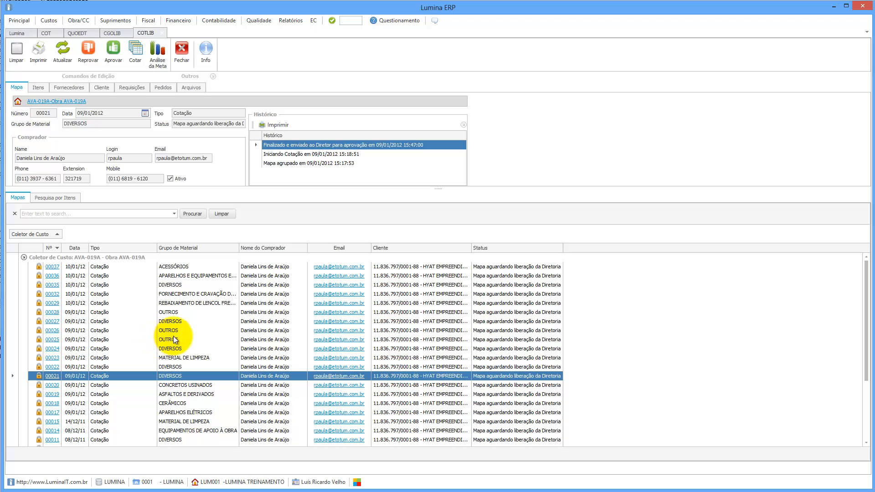
scroll(176, 340, "down", 1)
scroll(172, 334, "down", 2)
scroll(168, 330, "up", 3)
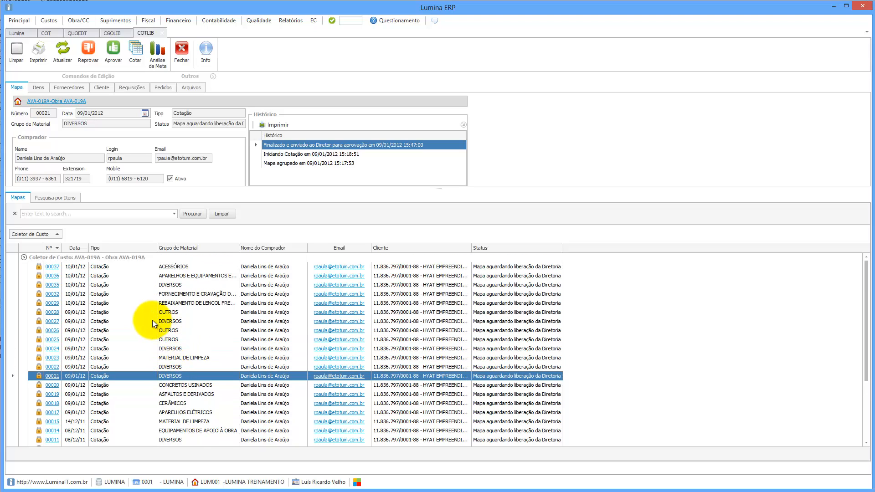
left_click(59, 232)
left_click(85, 251)
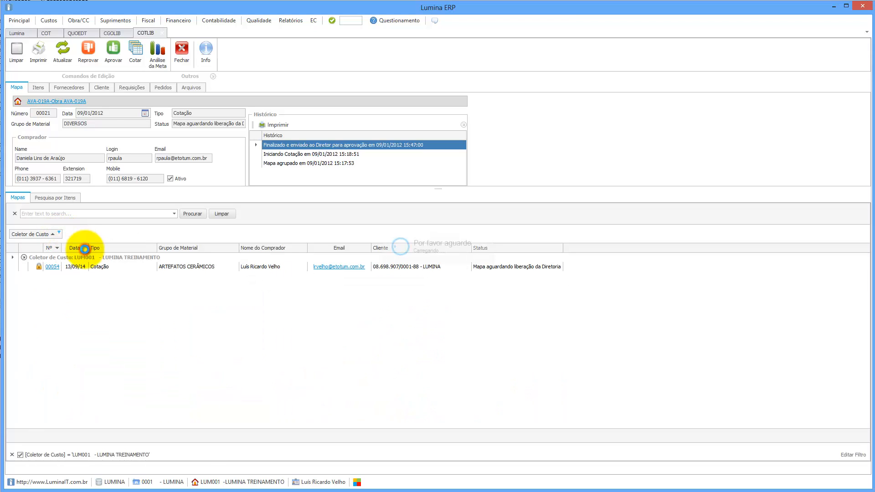
left_click(103, 267)
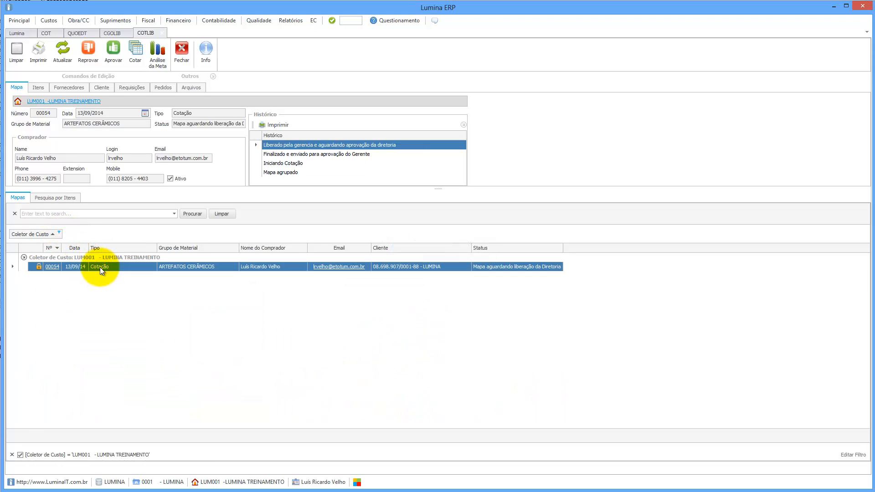
Approve map 00054 as director without an observation and acknowledge the release notice.
left_click(113, 50)
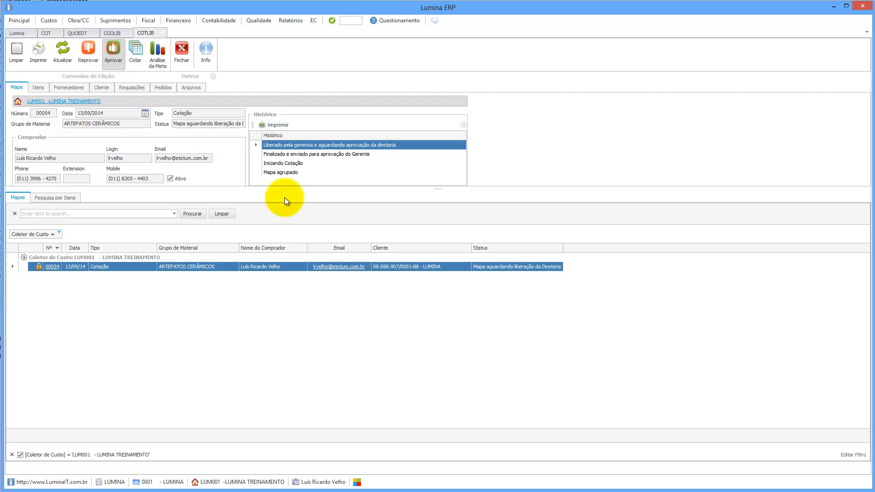
left_click(513, 314)
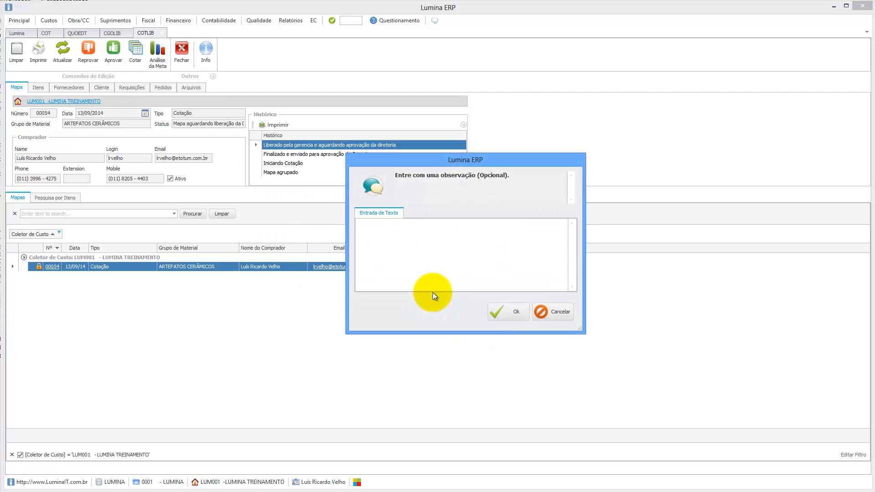
left_click(505, 313)
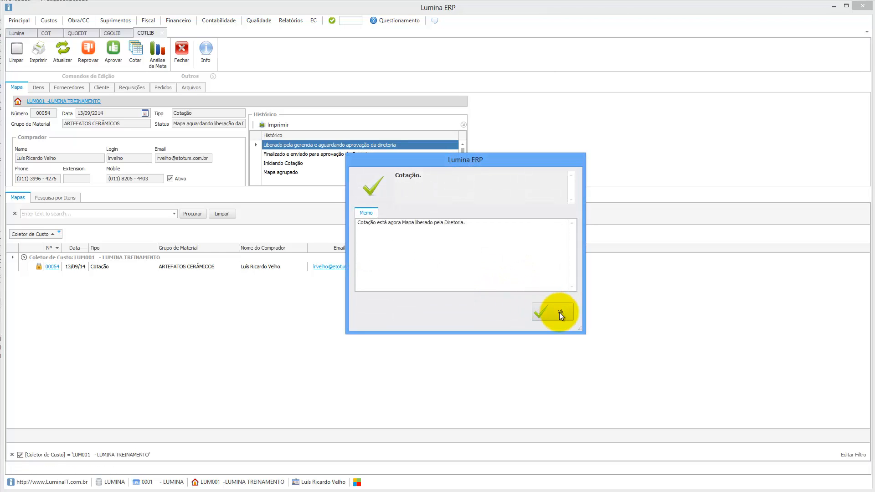
left_click(559, 313)
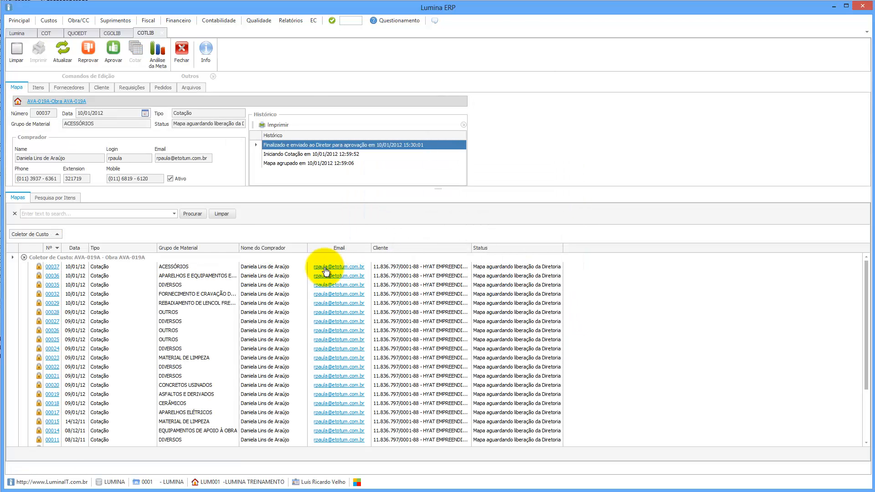
Refresh the QUOEDT quotation and create a normal purchase order for C & C Casa e Construção without observation.
left_click(78, 31)
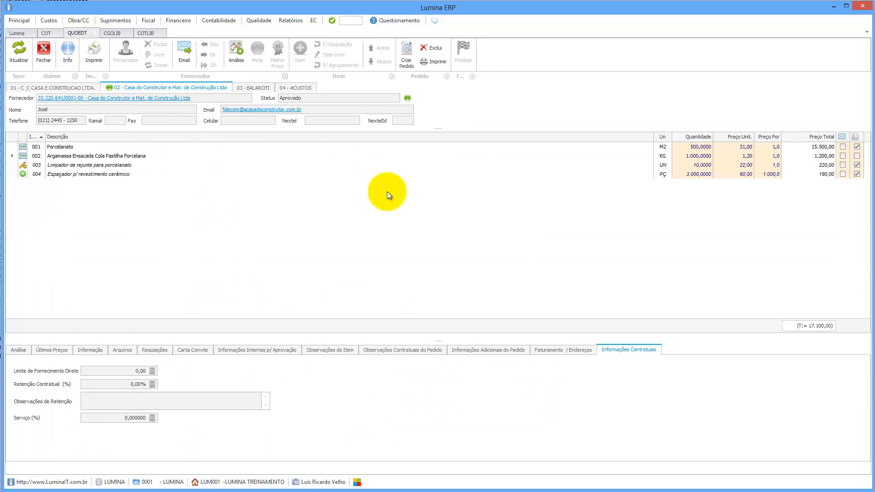
left_click(20, 54)
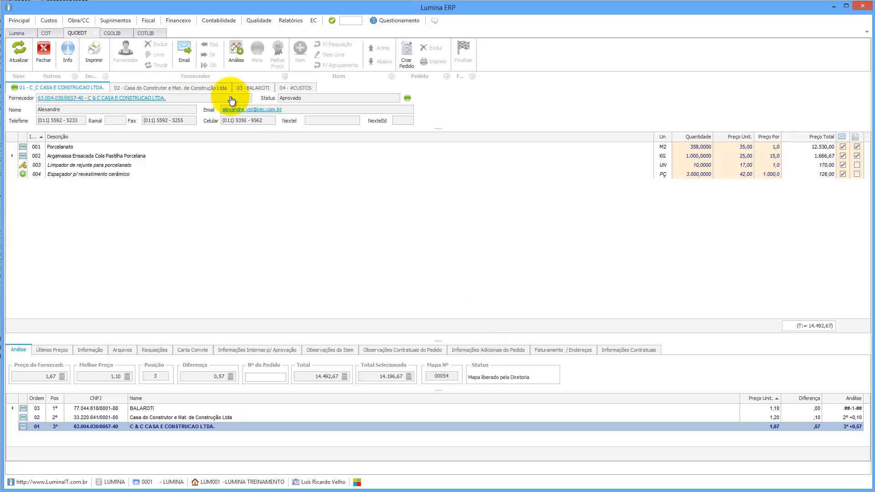
left_click(409, 55)
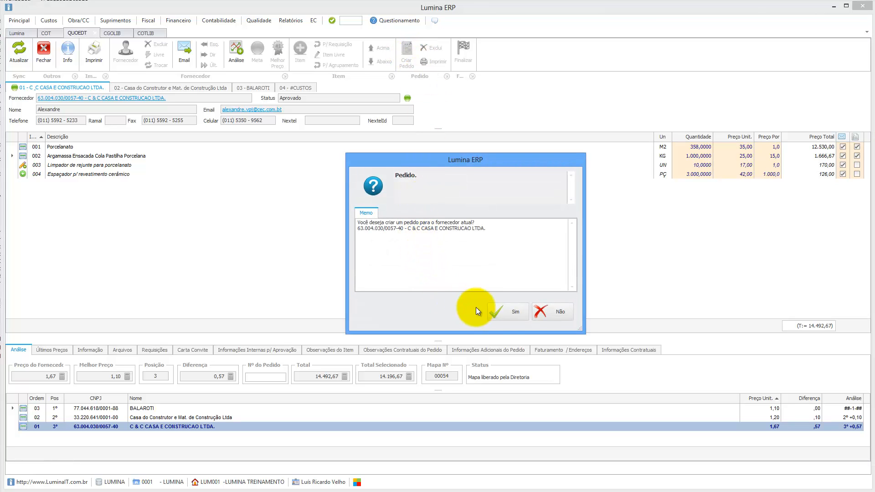
left_click(508, 312)
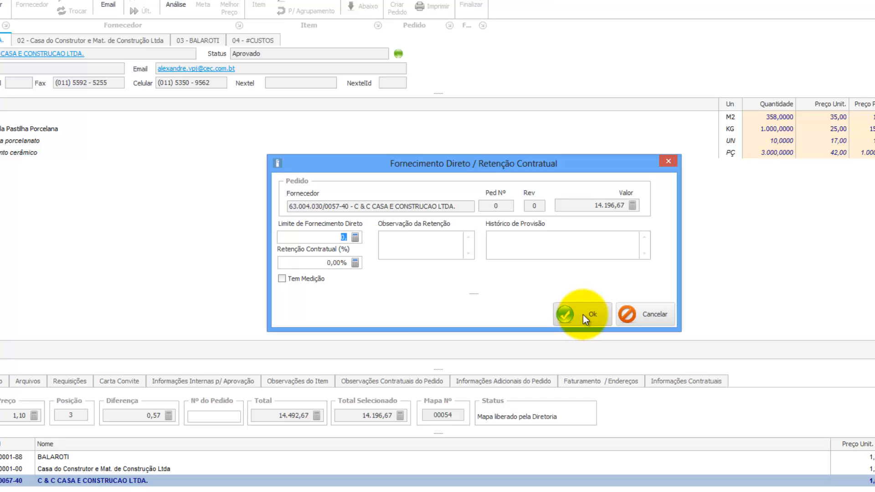
left_click(583, 315)
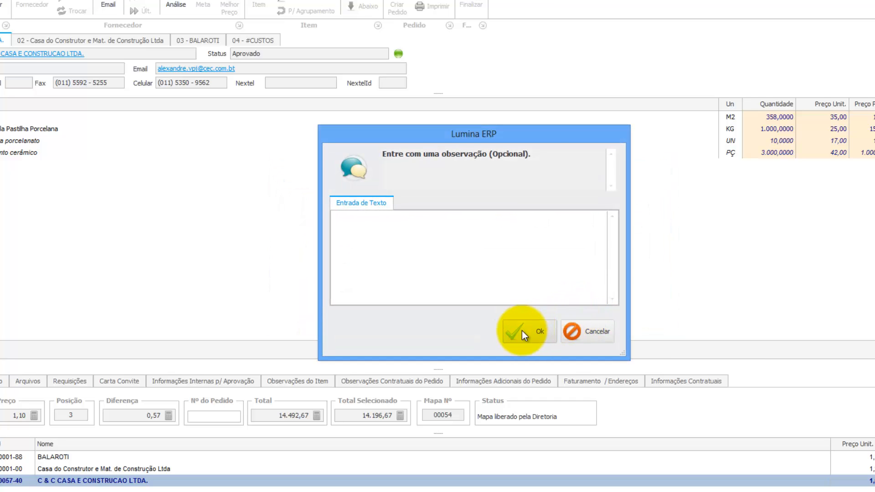
left_click(521, 330)
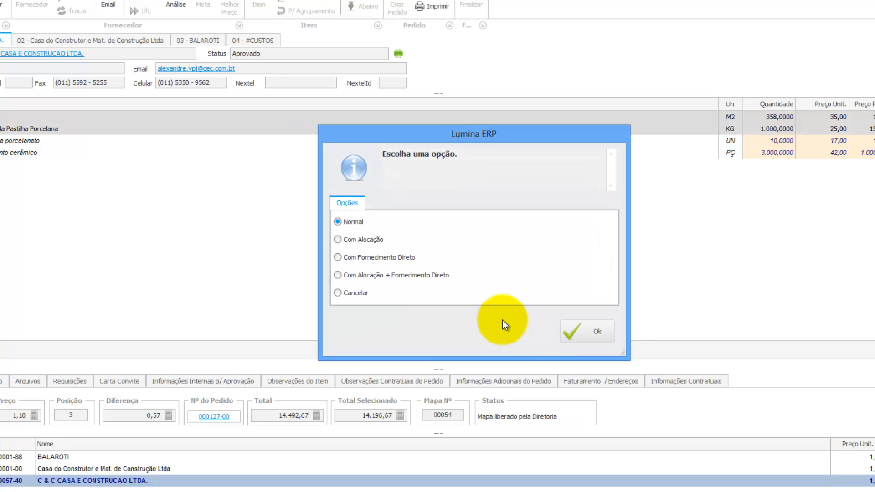
left_click(600, 334)
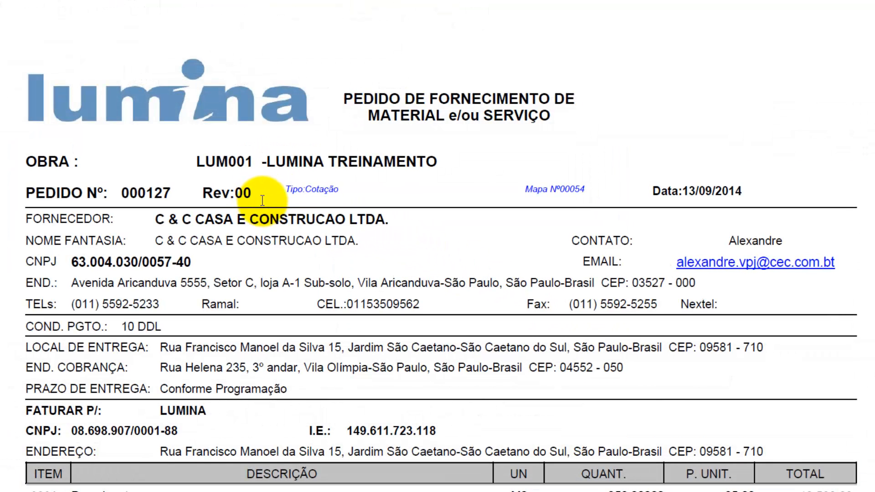
Scroll through the order 000127 PDF to check its items and 14.196,67 total.
scroll(263, 200, "down", 5)
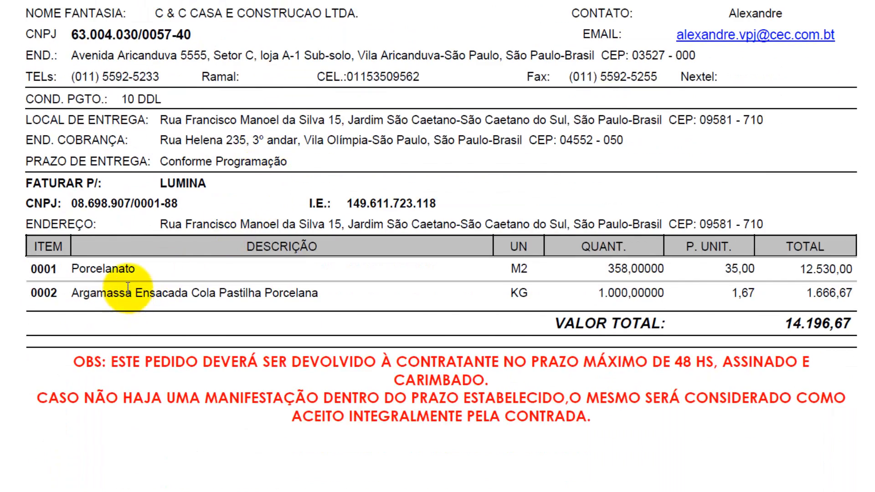
scroll(121, 283, "down", 2)
scroll(136, 288, "down", 5)
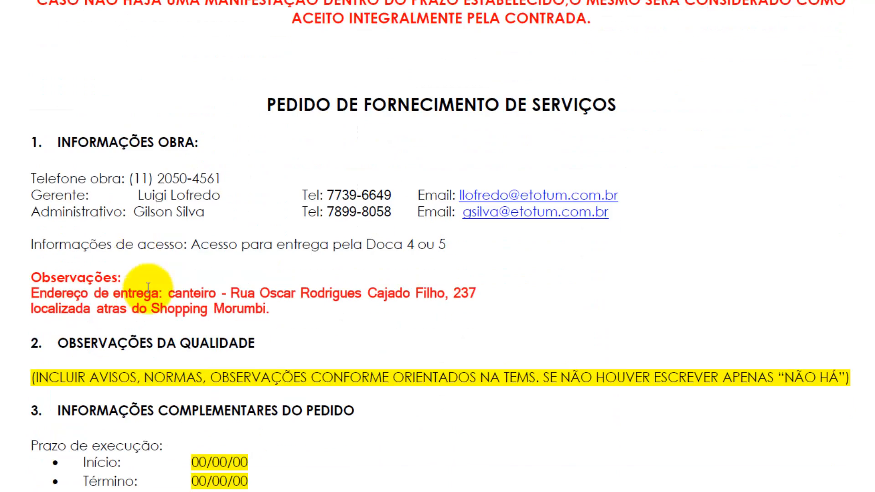
scroll(245, 307, "up", 6)
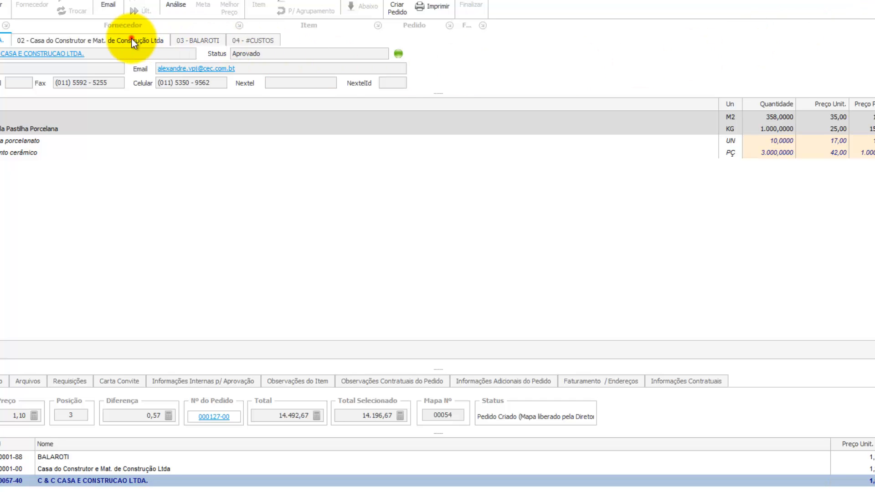
Create a normal purchase order for Casa do Construtor's 17.100,00 quote without an observation.
left_click(132, 39)
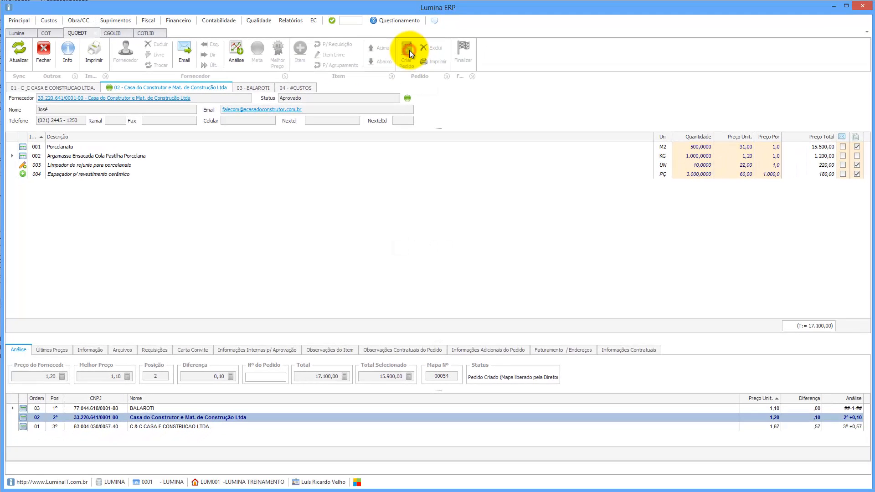
left_click(408, 51)
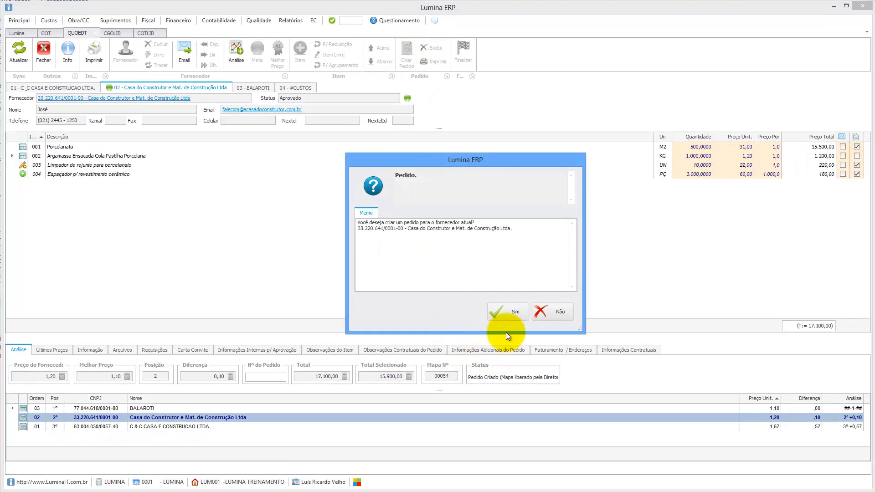
left_click(510, 311)
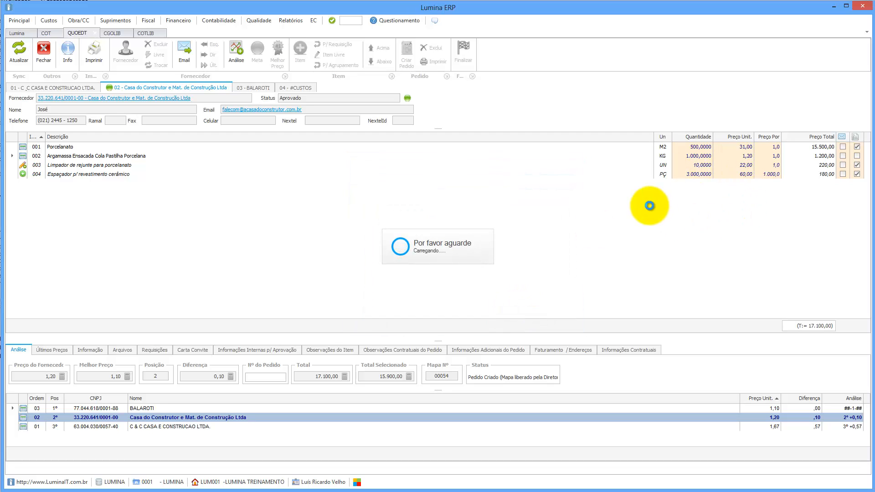
left_click(534, 298)
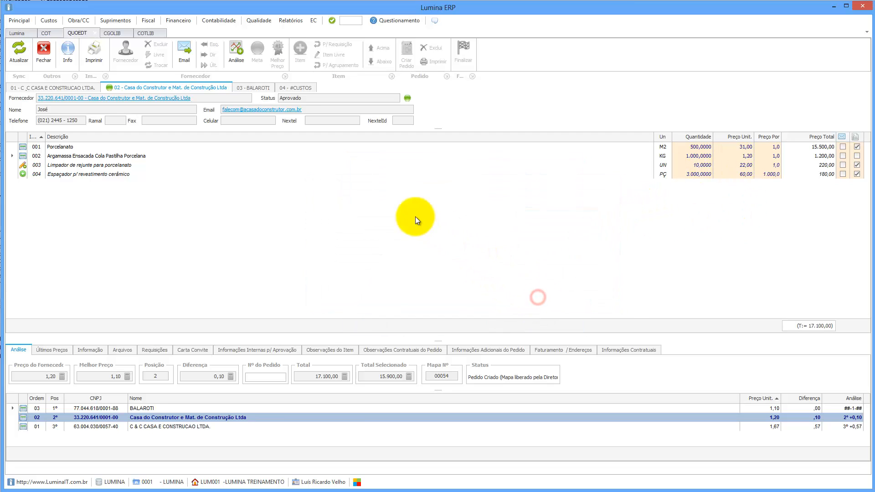
left_click(506, 312)
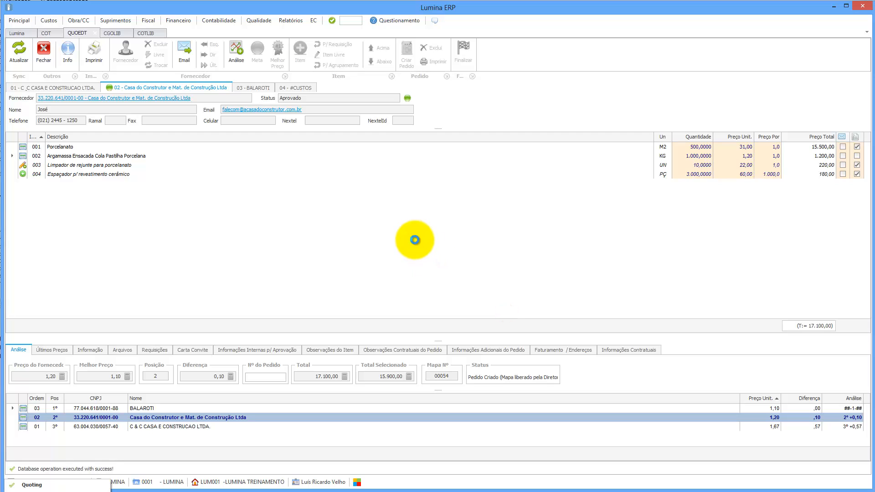
left_click(543, 308)
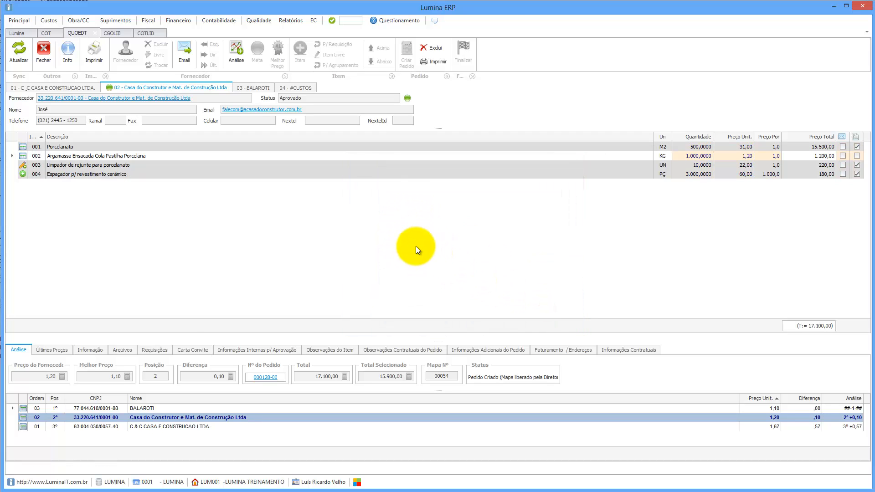
Review the order 000128 PDF (total 15.900,00), close Adobe Reader and return to the Lumina dashboard tiles.
scroll(416, 246, "down", 10)
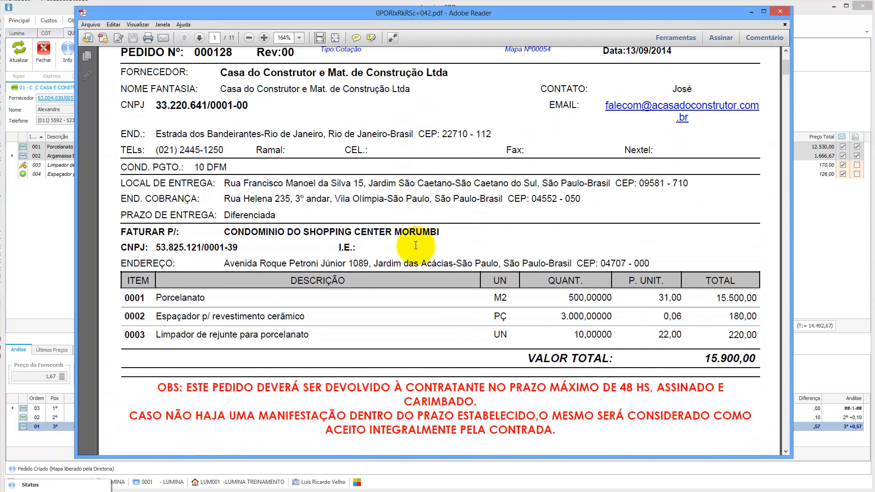
scroll(416, 246, "up", 3)
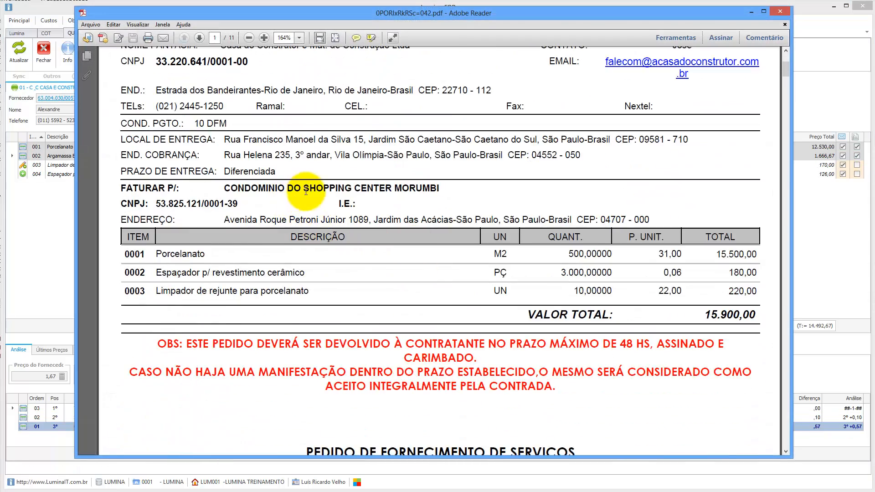
scroll(584, 116, "up", 9)
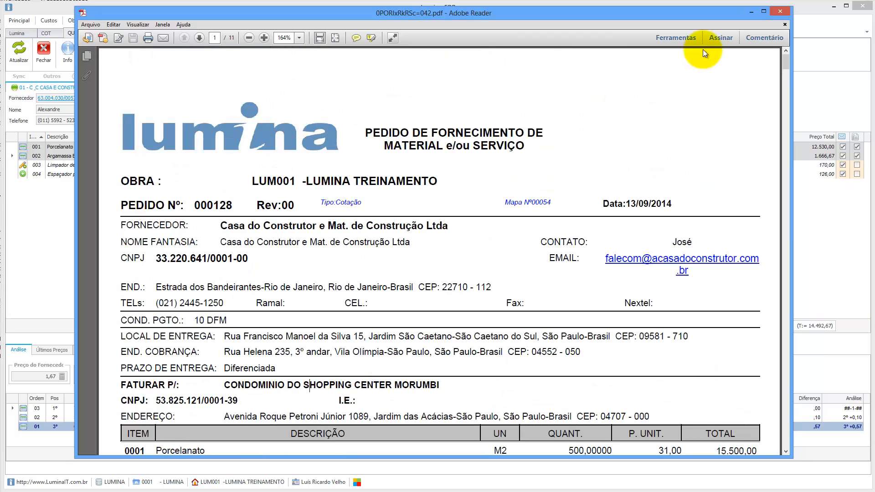
left_click(779, 13)
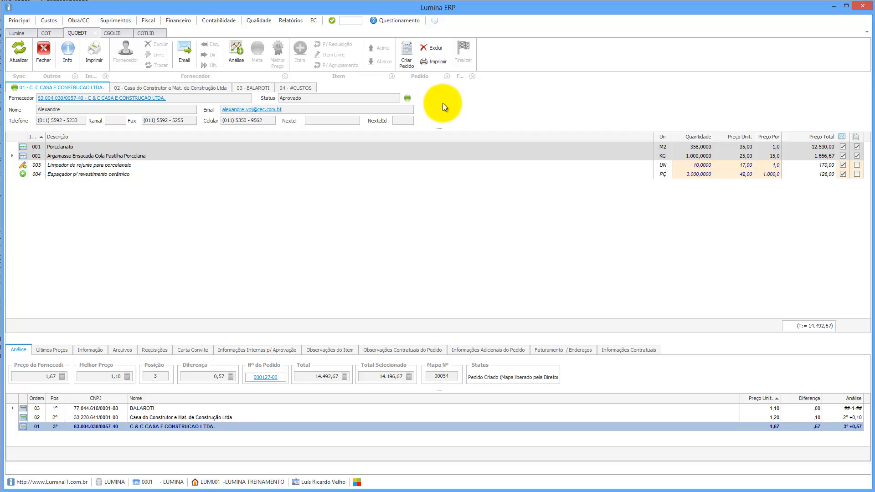
left_click(20, 34)
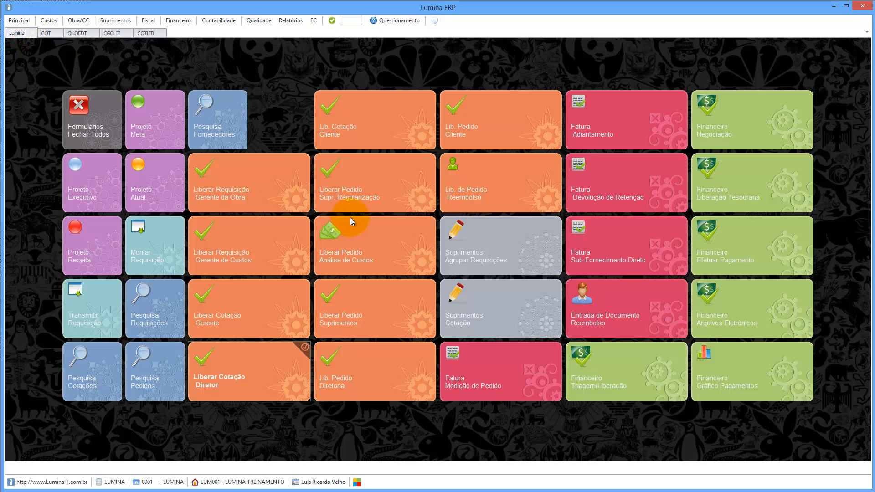